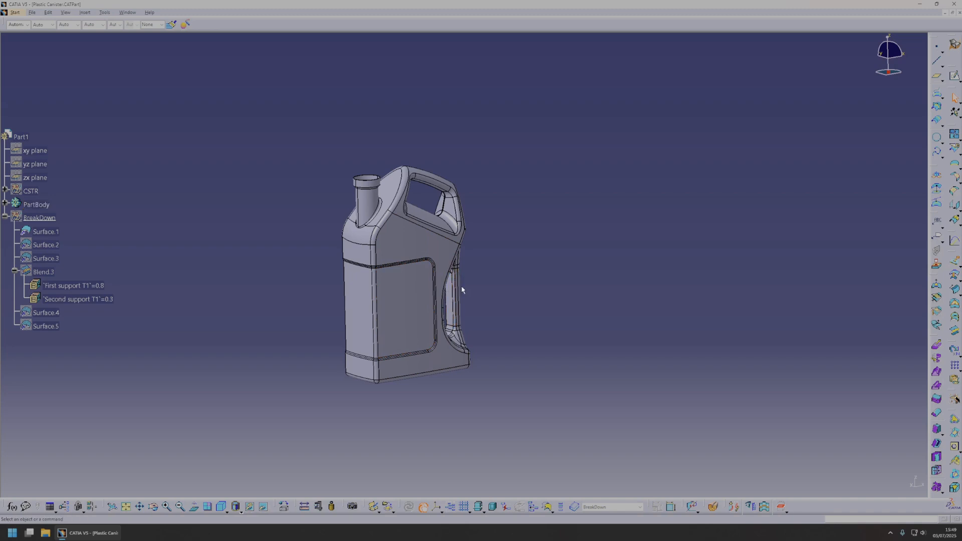
- Examine the finished canister from several angles, then show its BreakDown surface set
middle_drag(440, 302, 437, 248)
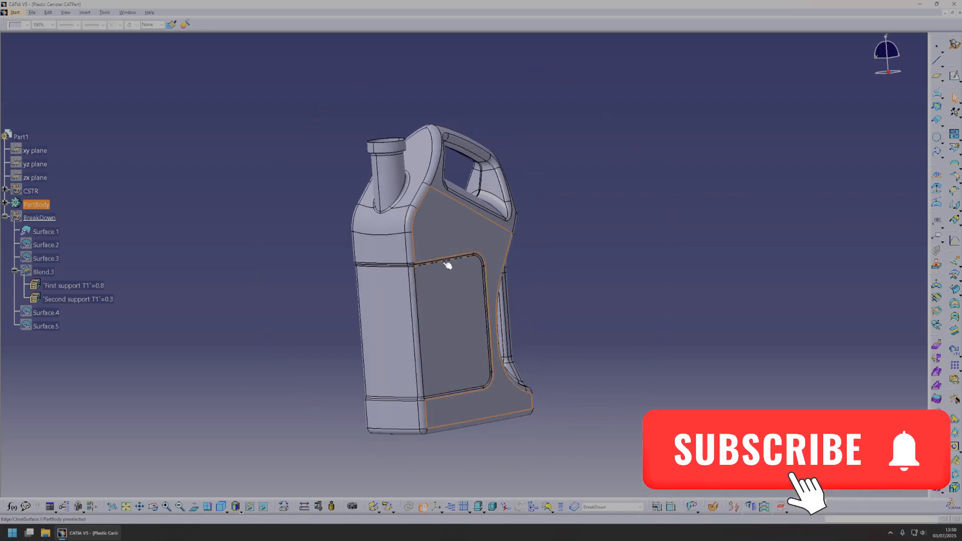
middle_drag(432, 252, 440, 276)
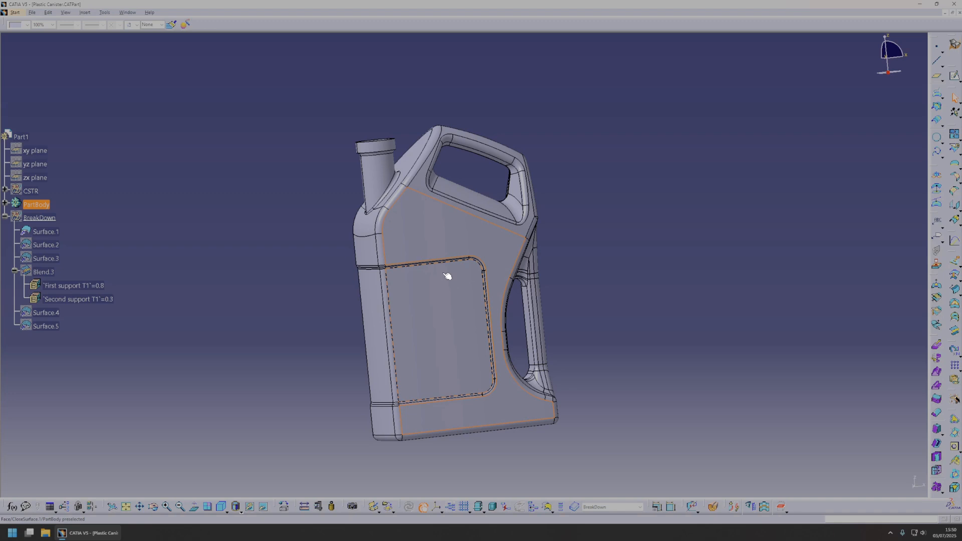
middle_drag(448, 275, 532, 271)
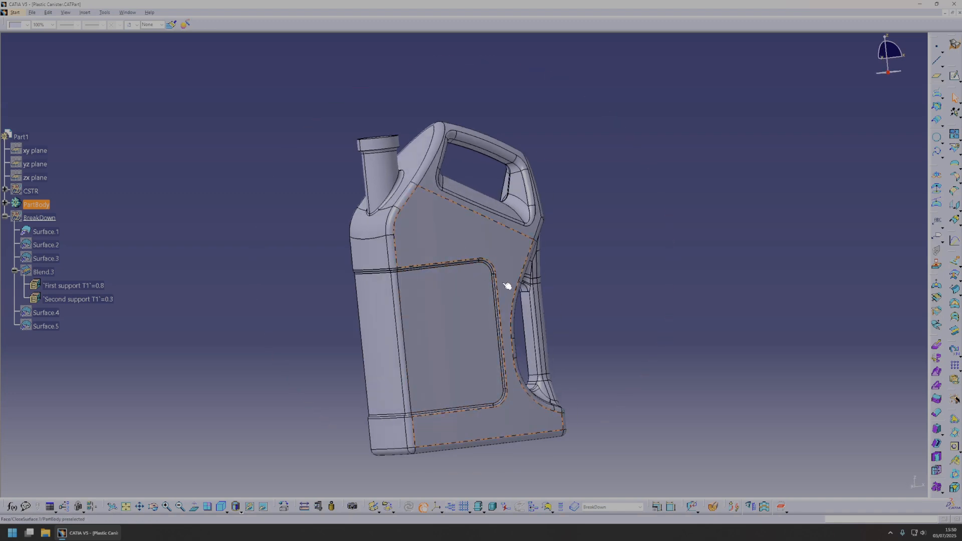
middle_drag(523, 292, 462, 285)
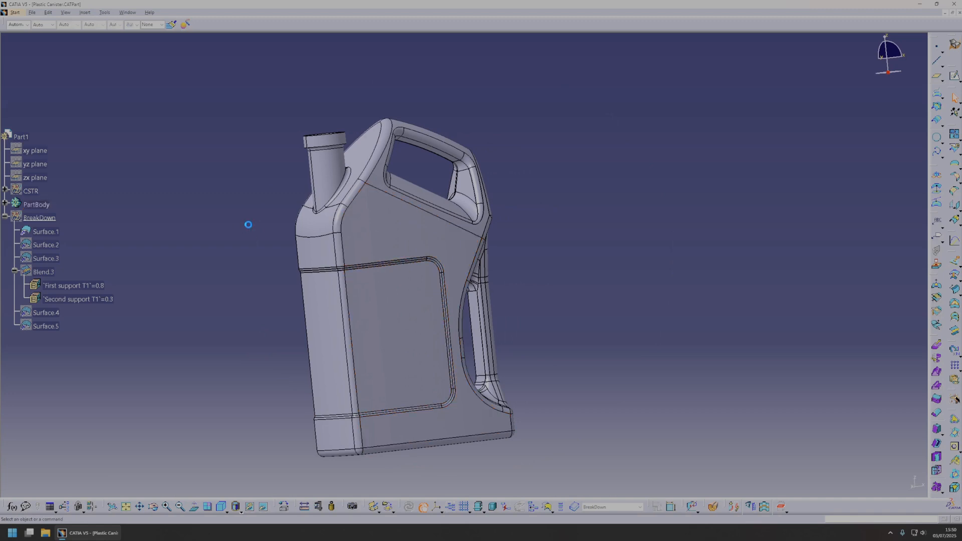
click(46, 219)
key(space)
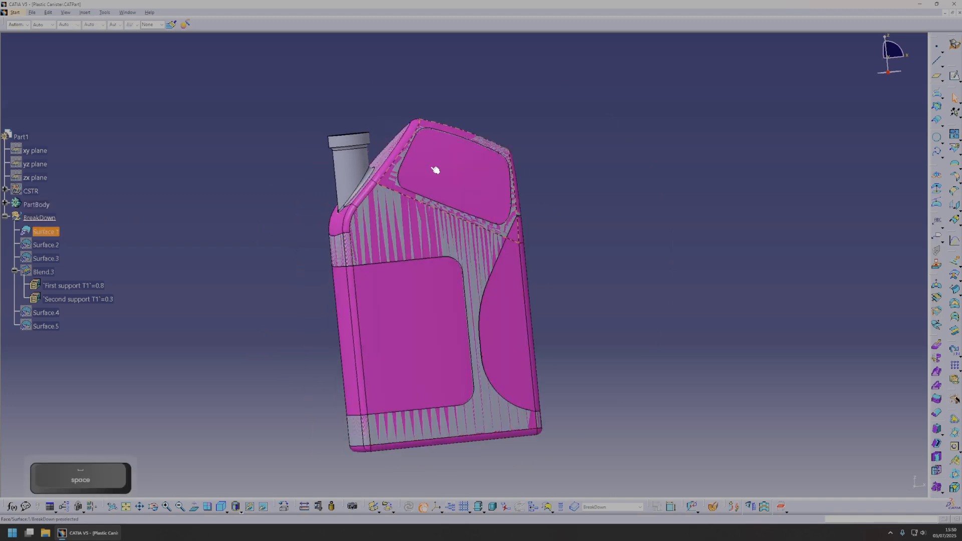
- Inspect the main body surface Surface.1 and reveal Surface.2 of the BreakDown set
click(456, 193)
click(618, 254)
middle_drag(509, 243, 507, 150)
key(space)
middle_drag(483, 346, 64, 276)
click(47, 259)
click(47, 246)
key(space)
middle_drag(517, 293, 506, 254)
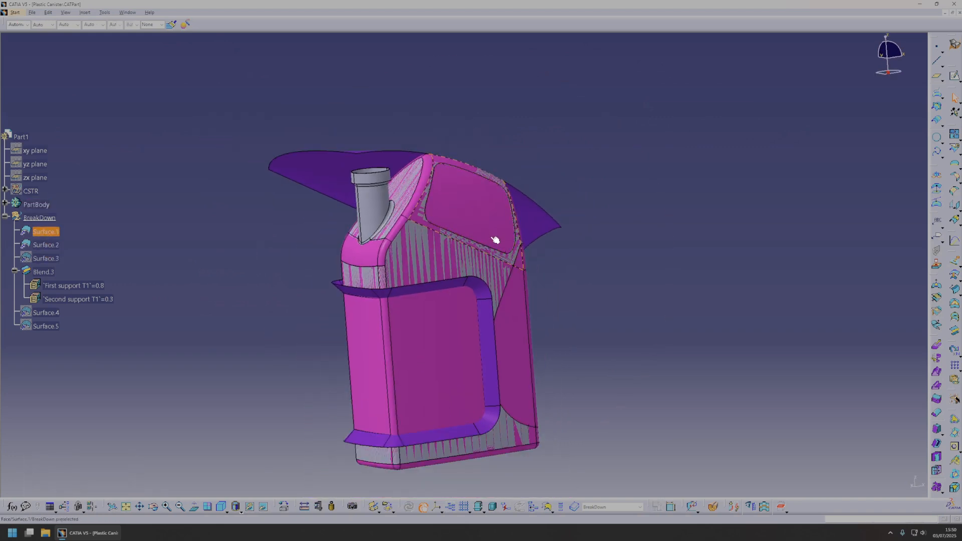
- Show Surface.3, then hide Blend.3 and Surface.1 to inspect the remaining breakdown surfaces
click(52, 260)
key(space)
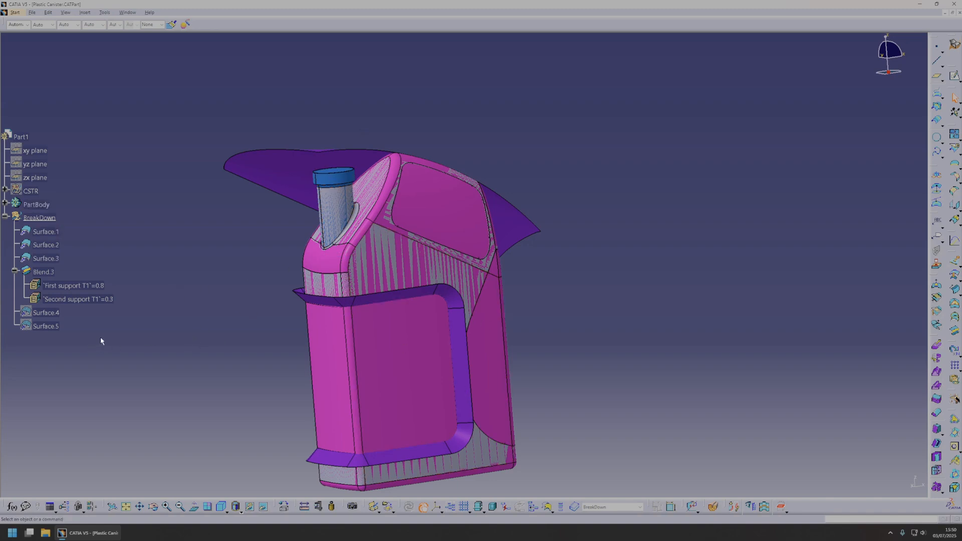
click(236, 162)
key(space)
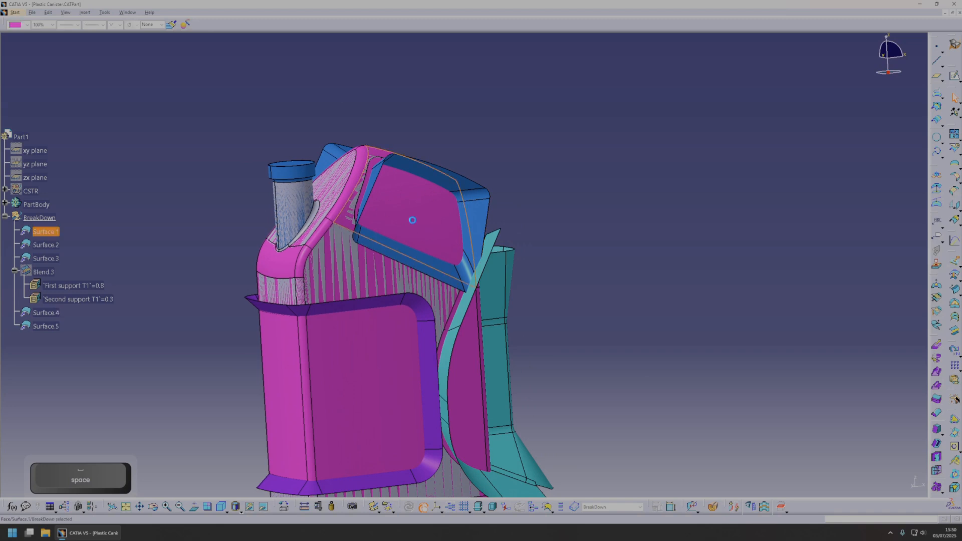
click(417, 223)
key(space)
middle_drag(495, 320, 538, 276)
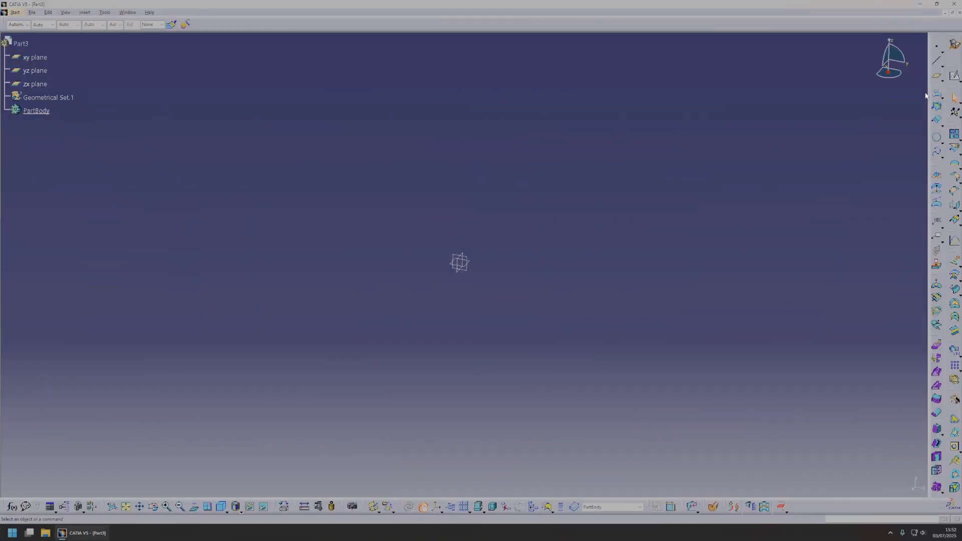
- Insert a geometrical set named Main Body inside Geometrical Set.1 and rename the parent set CSTR
click(25, 45)
click(87, 12)
click(106, 48)
click(867, 448)
click(869, 445)
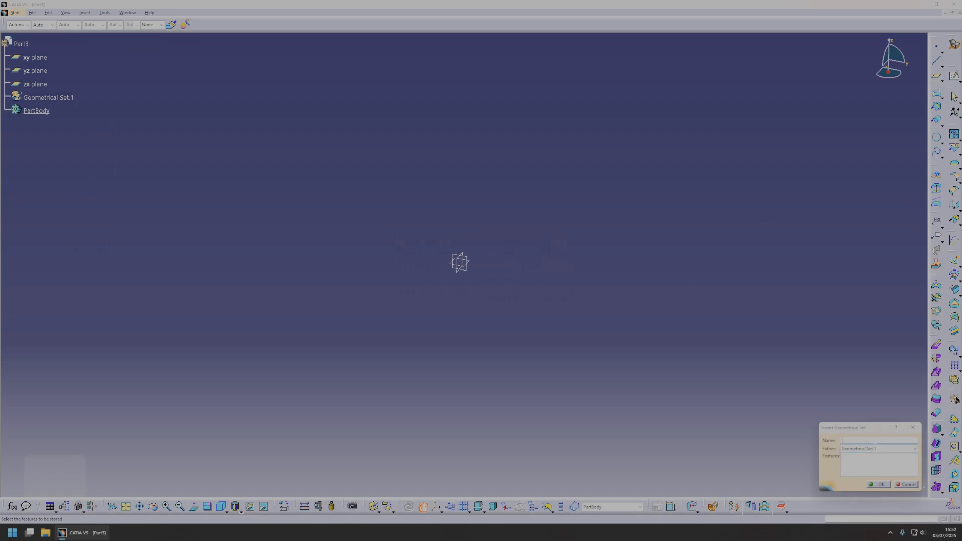
text(Main Body)
click(879, 485)
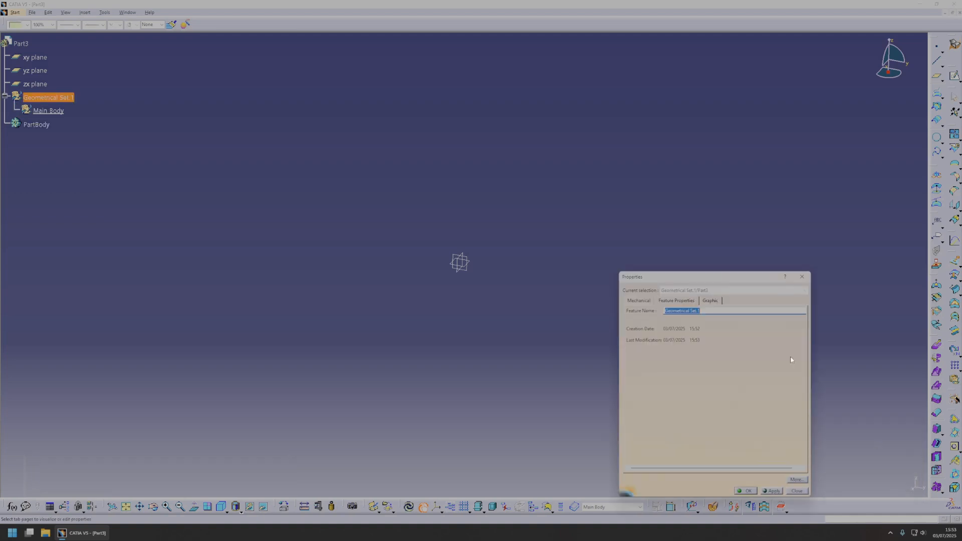
text(CSTR)
key(Return)
- Insert a geometrical set named Front and Back inside Main Body
click(53, 110)
click(84, 12)
click(117, 48)
click(502, 283)
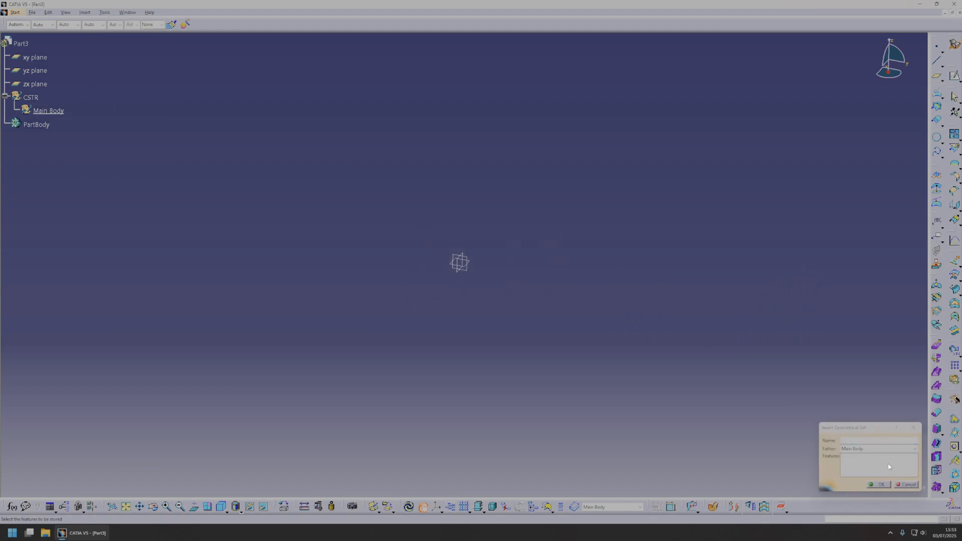
text(Front)
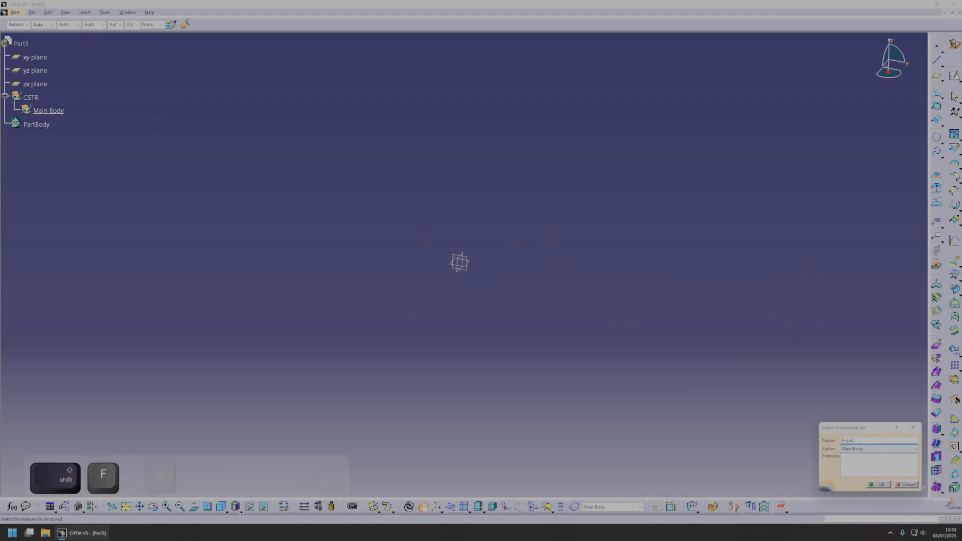
text( and Back)
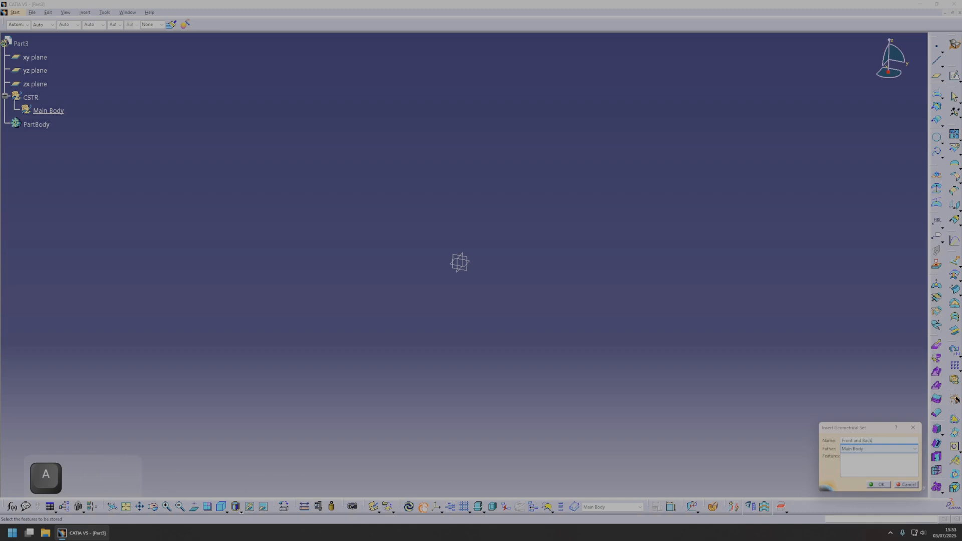
key(Return)
- Insert two more geometrical sets, Sides and Handle Area, inside Main Body
click(85, 12)
click(103, 49)
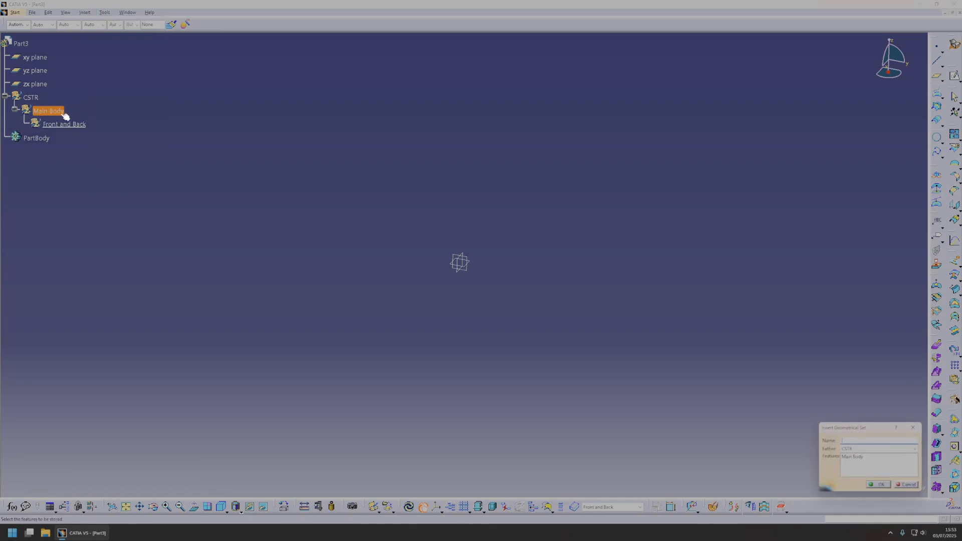
click(533, 282)
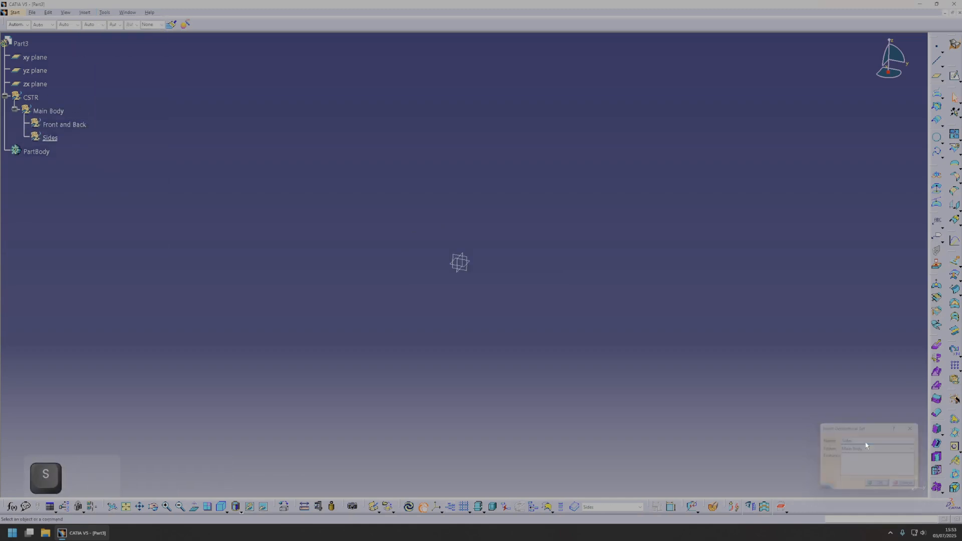
text(Area)
key(Return)
- Insert a geometrical set named FinalShape inside Main Body
click(49, 111)
click(85, 12)
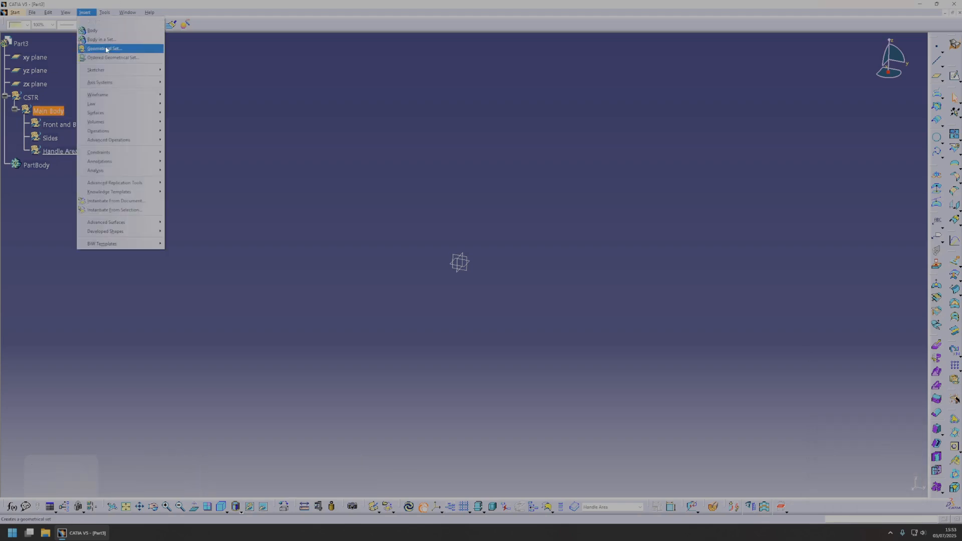
click(103, 48)
click(533, 282)
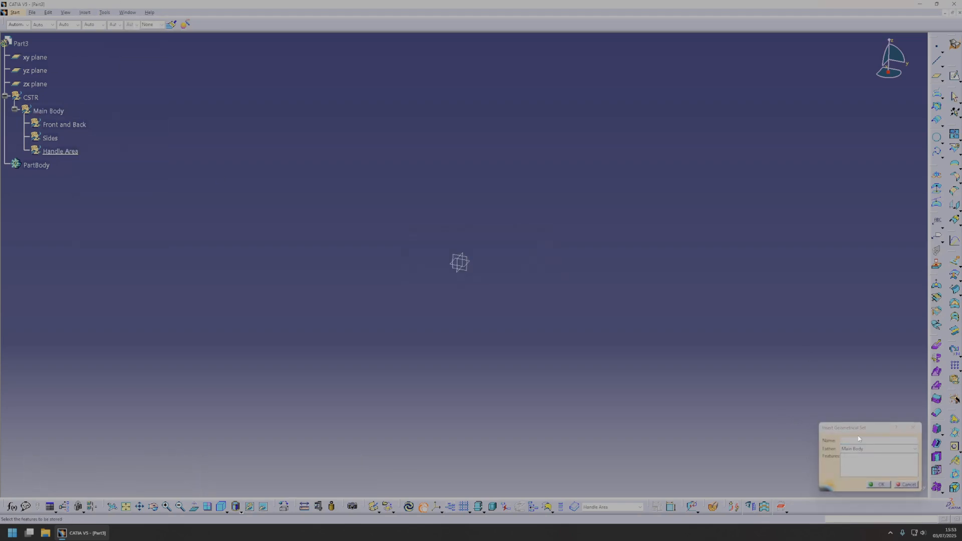
text(FinalSh)
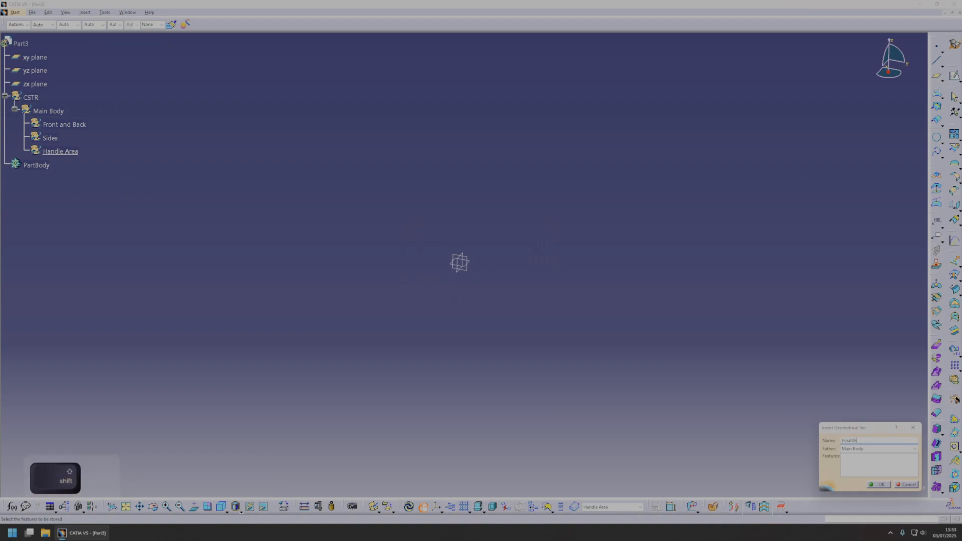
text(ape)
key(Return)
- Make Front and Back the active set and open a new sketch on the xy plane
right_click(81, 125)
click(115, 179)
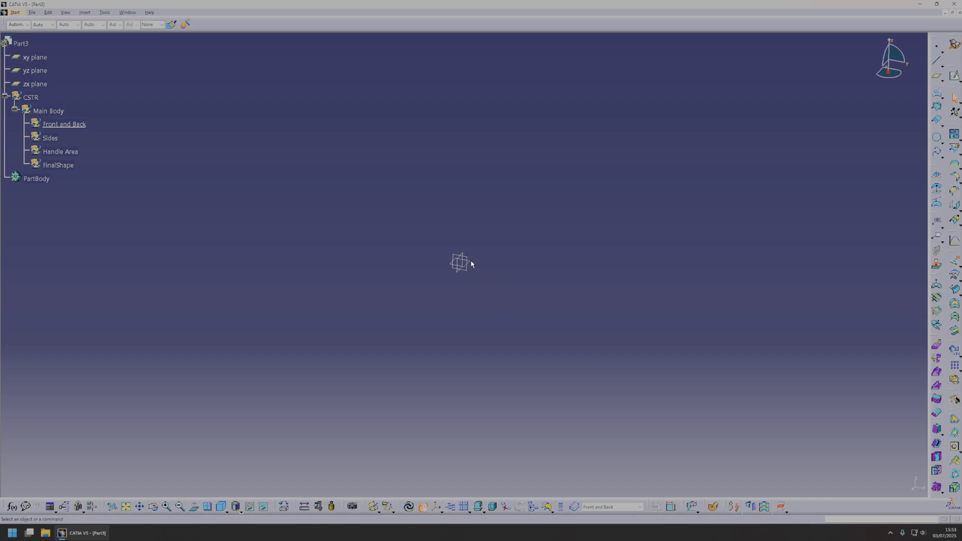
click(956, 78)
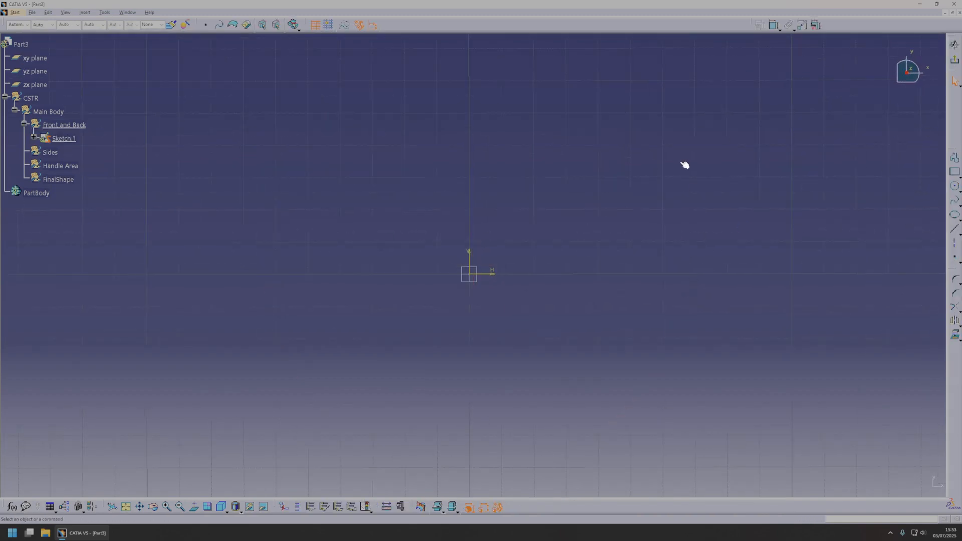
click(955, 171)
click(285, 217)
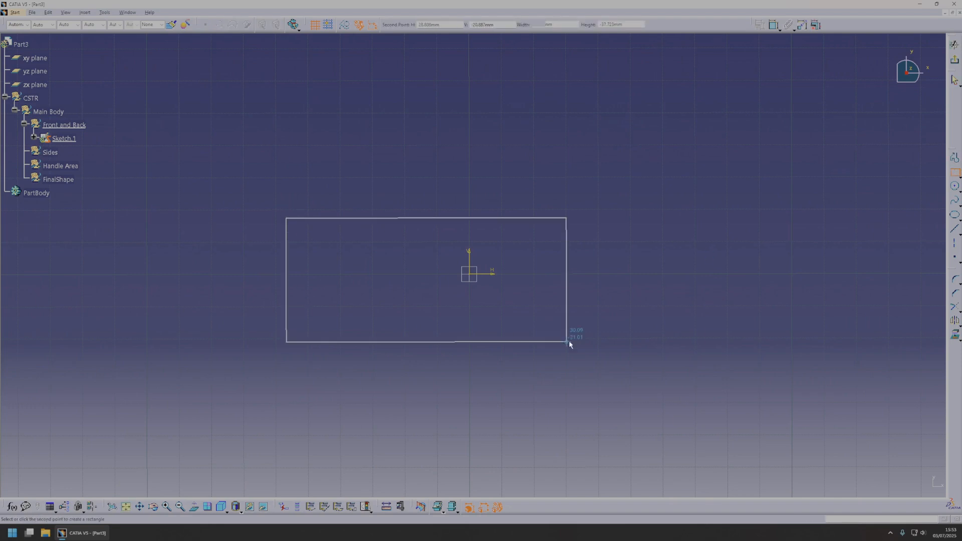
click(617, 341)
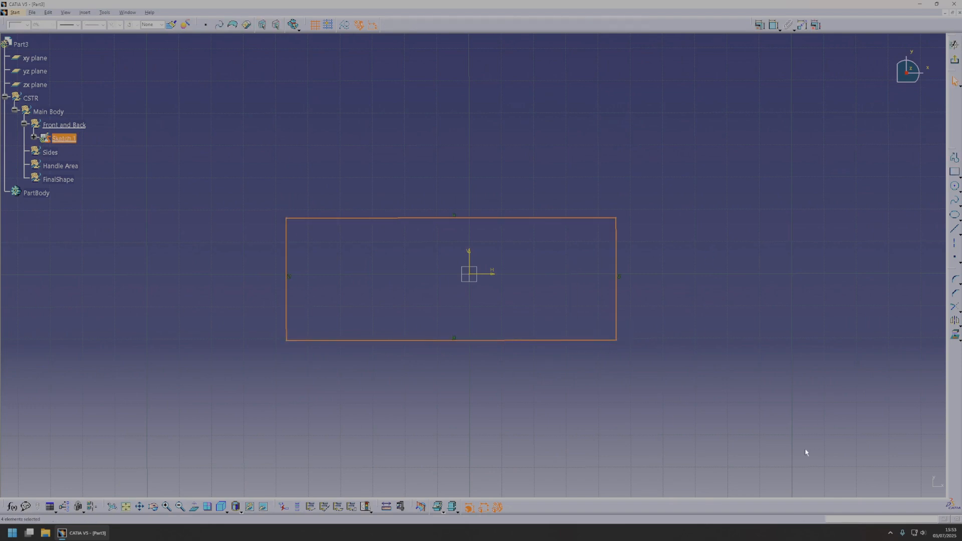
key(Delete)
- Sketch an arc of about 69 mm radius centred on the horizontal axis, bulging to the left of the origin
click(956, 187)
click(959, 191)
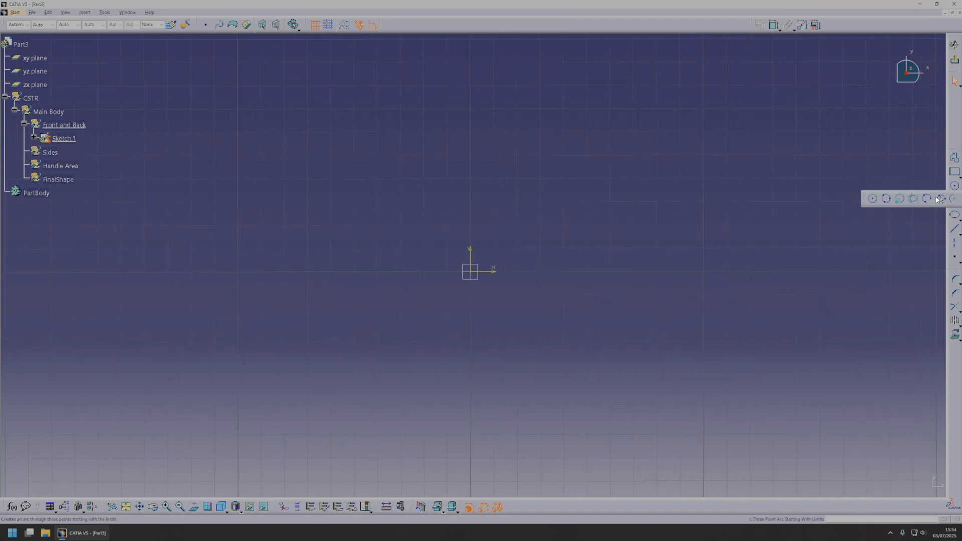
click(954, 199)
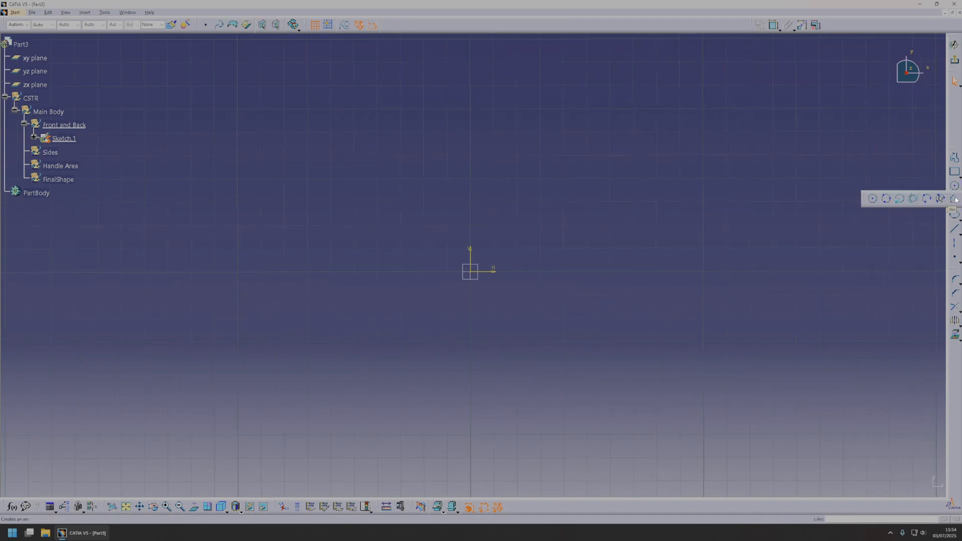
click(562, 271)
click(413, 203)
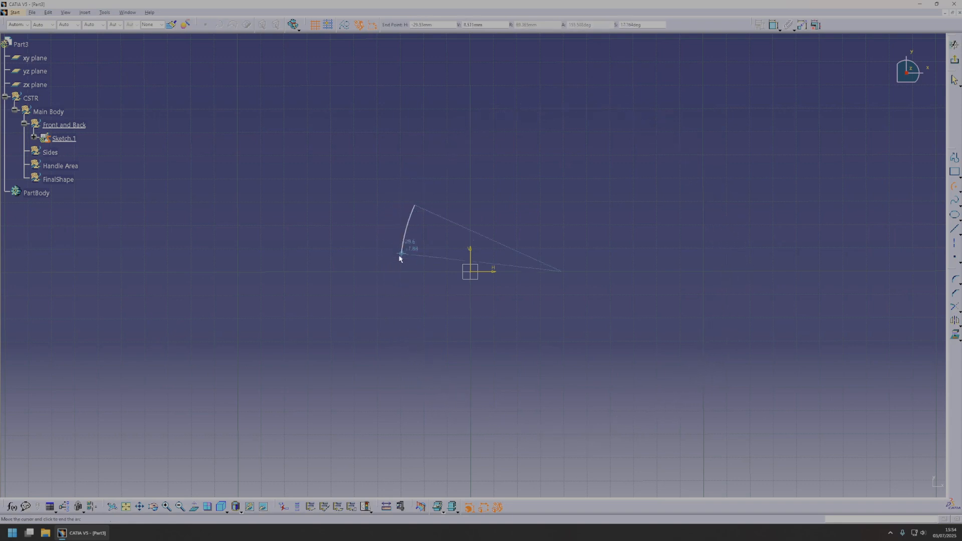
click(400, 329)
- Dimension the arc's radius and set it to 350 mm
click(775, 25)
click(410, 219)
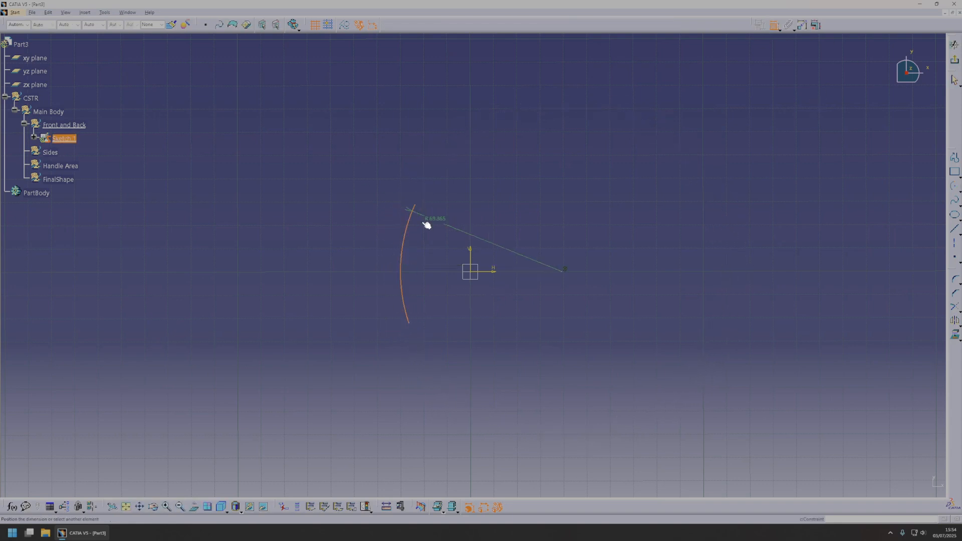
click(413, 234)
double_click(412, 234)
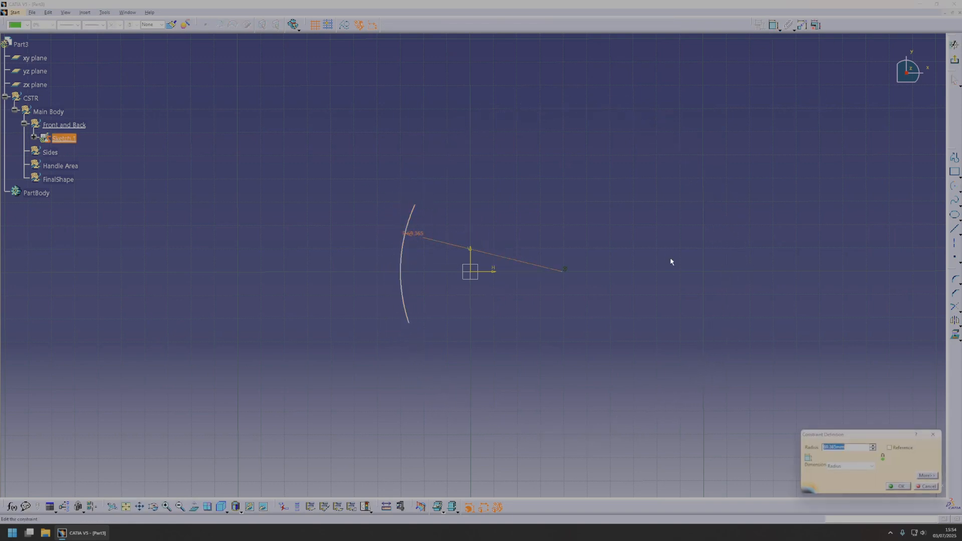
mouse_move(307, 274)
middle_down()
mouse_move(237, 268)
mouse_move(528, 257)
middle_up()
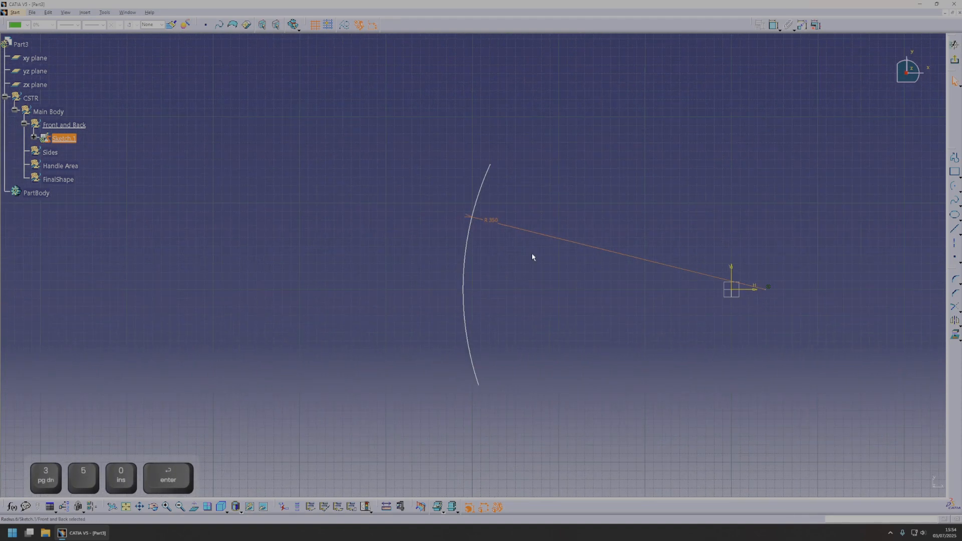
- Dimension the distance between the arc and the vertical axis and set it to 70 mm
click(774, 25)
click(466, 290)
click(732, 273)
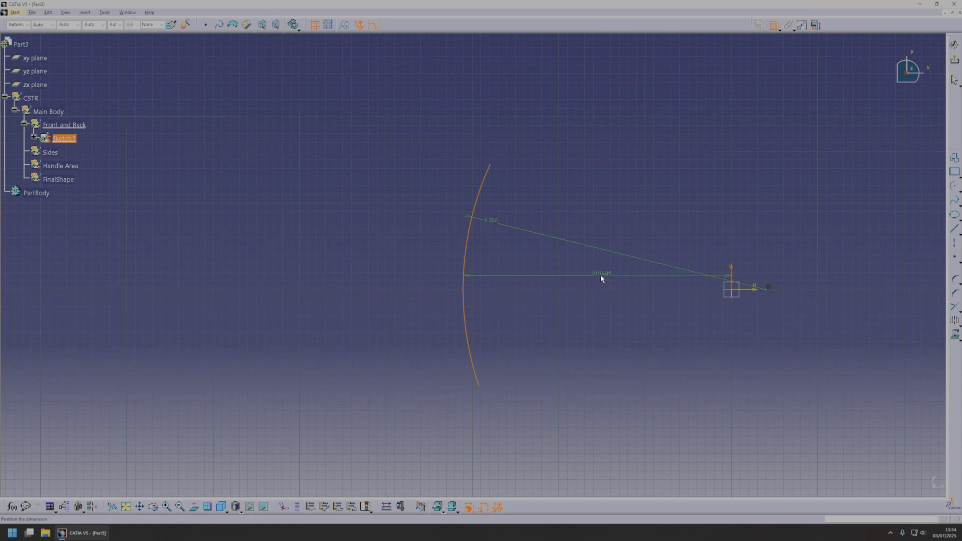
text(70)
key(Return)
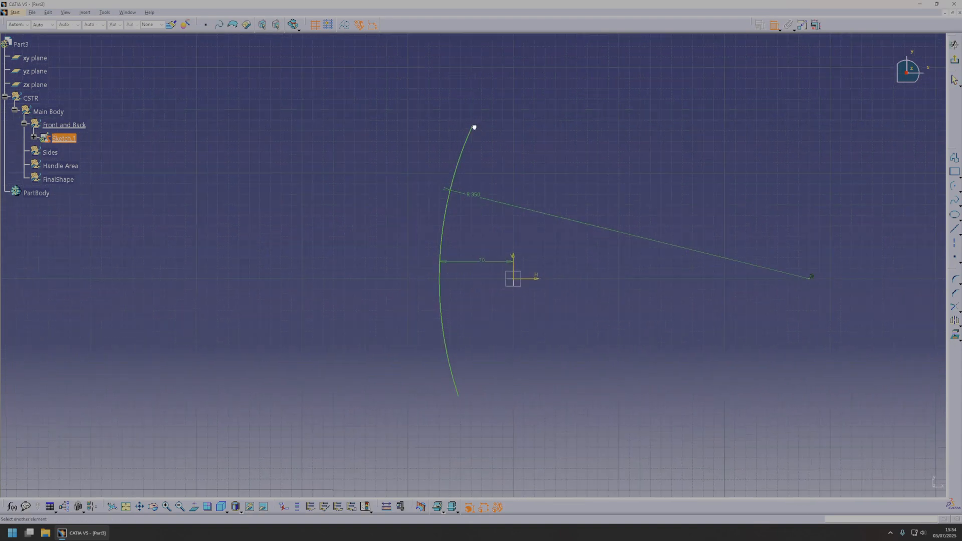
- Constrain the arc's two endpoints to be symmetric about the horizontal axis
right_click(482, 364)
click(526, 428)
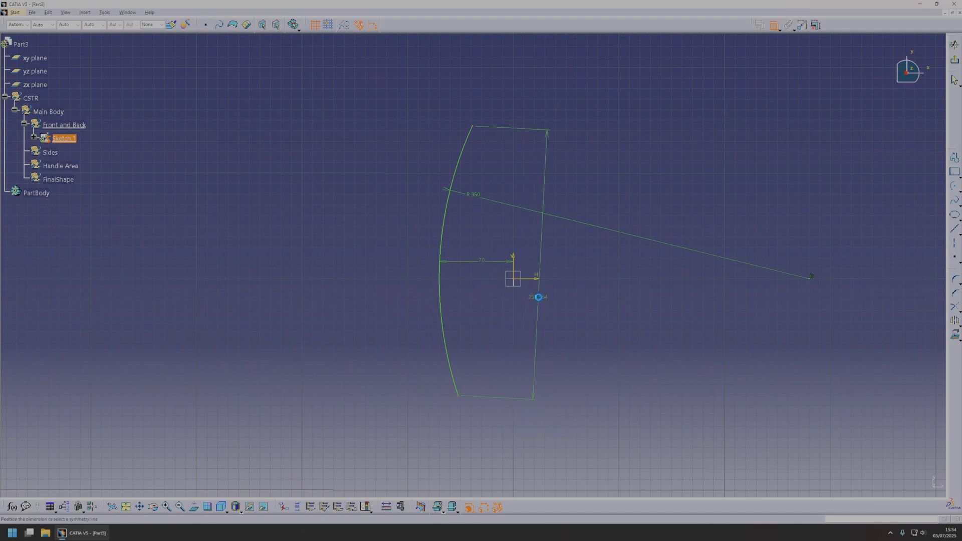
click(539, 277)
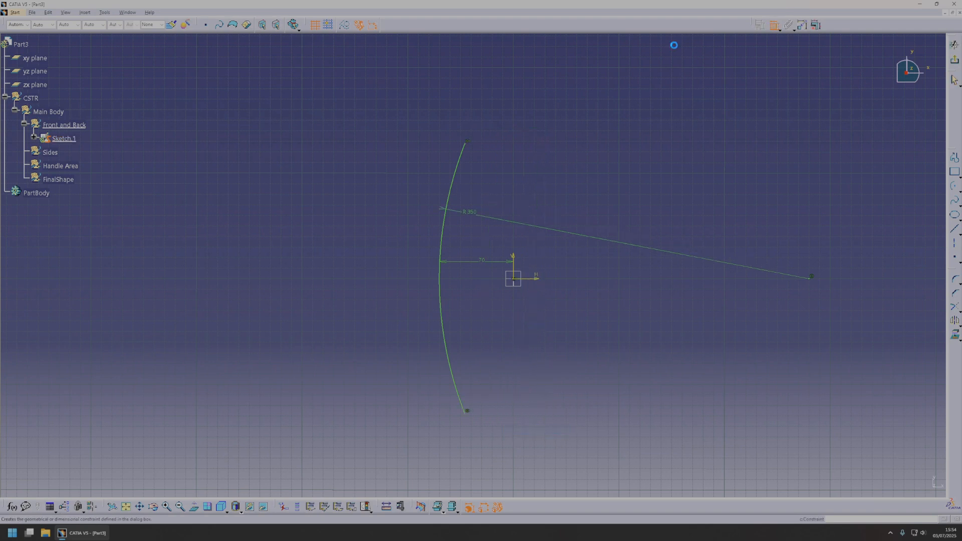
- Dimension the vertical distance between the arc's endpoints and set it to 200 mm
click(469, 412)
click(501, 353)
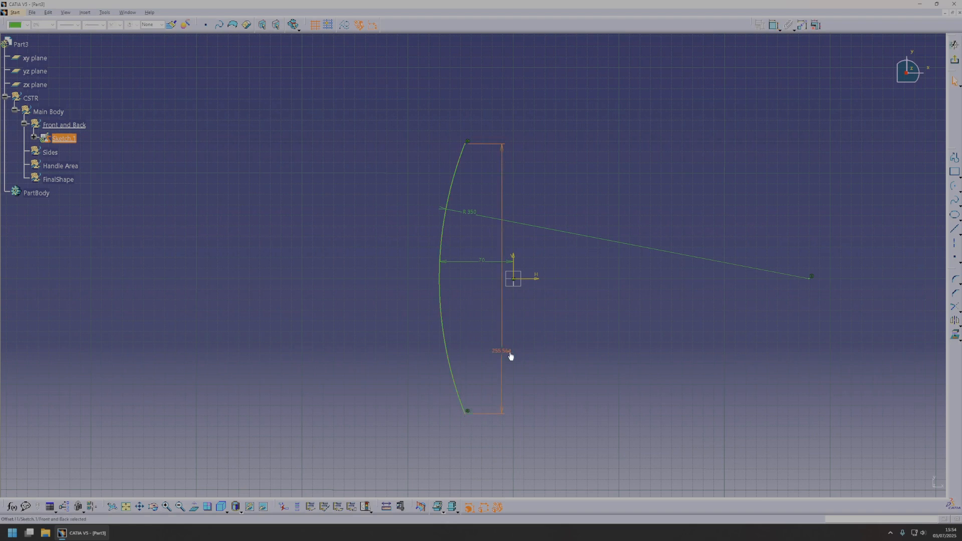
double_click(502, 351)
text(200)
key(Return)
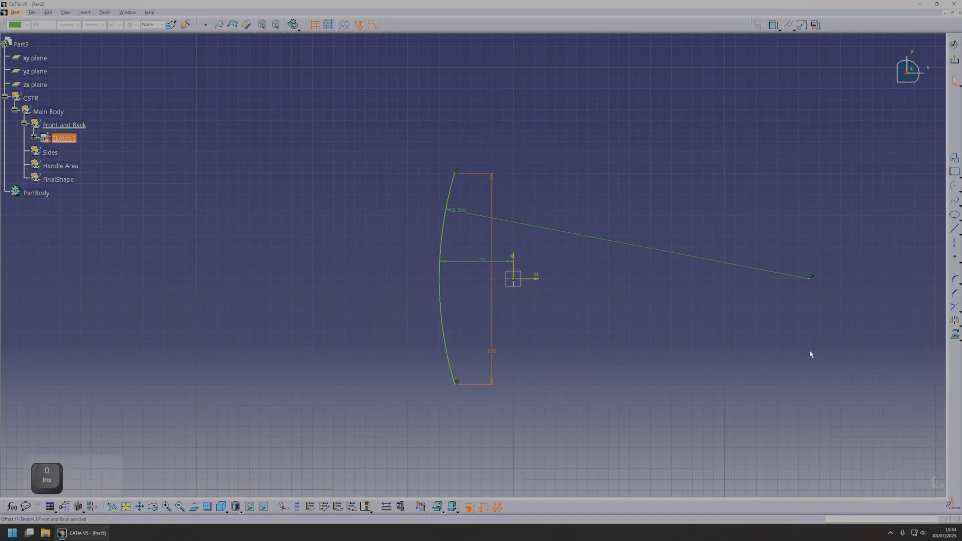
- Exit the sketch and extrude the arc as a surface, about 624 mm one way and about 600 mm the other
click(955, 45)
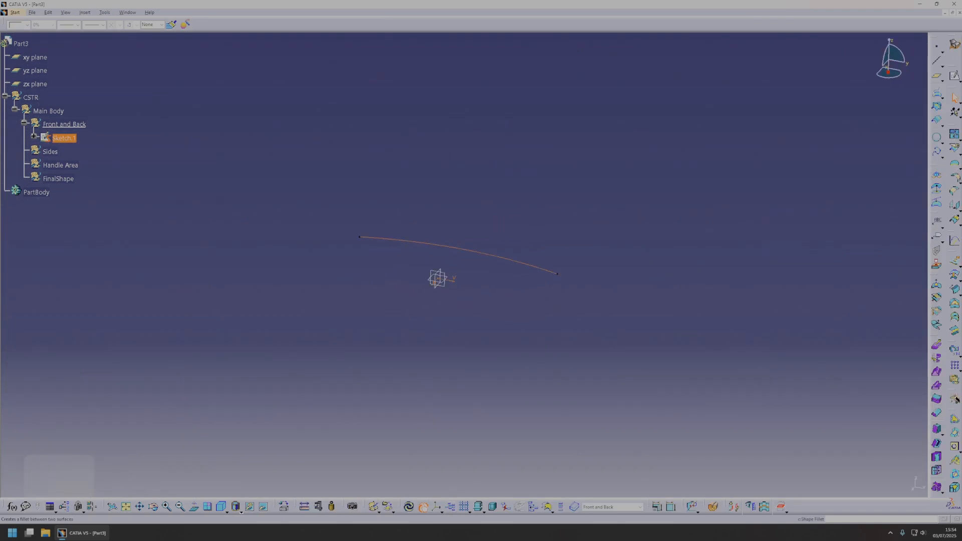
middle_drag(352, 367, 472, 283)
drag(480, 243, 507, 54)
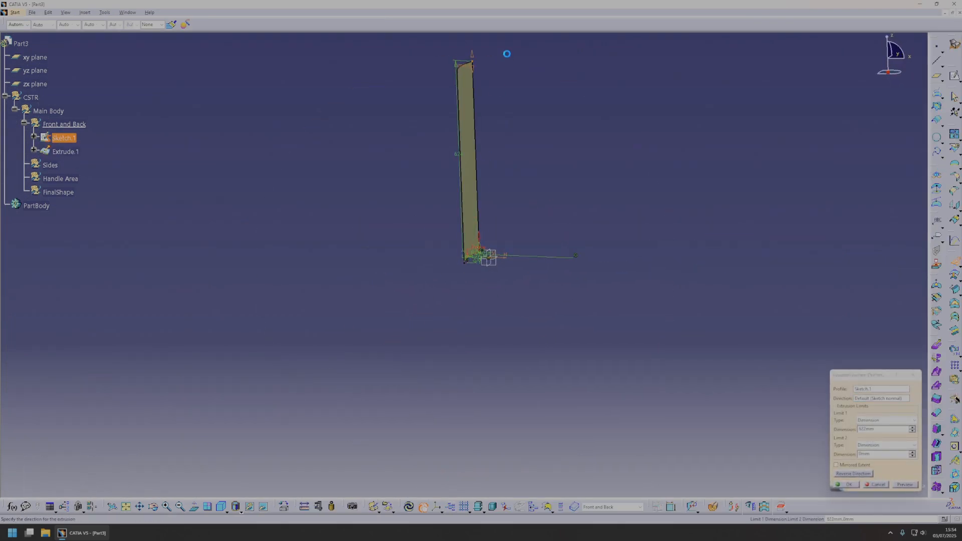
drag(480, 262, 471, 444)
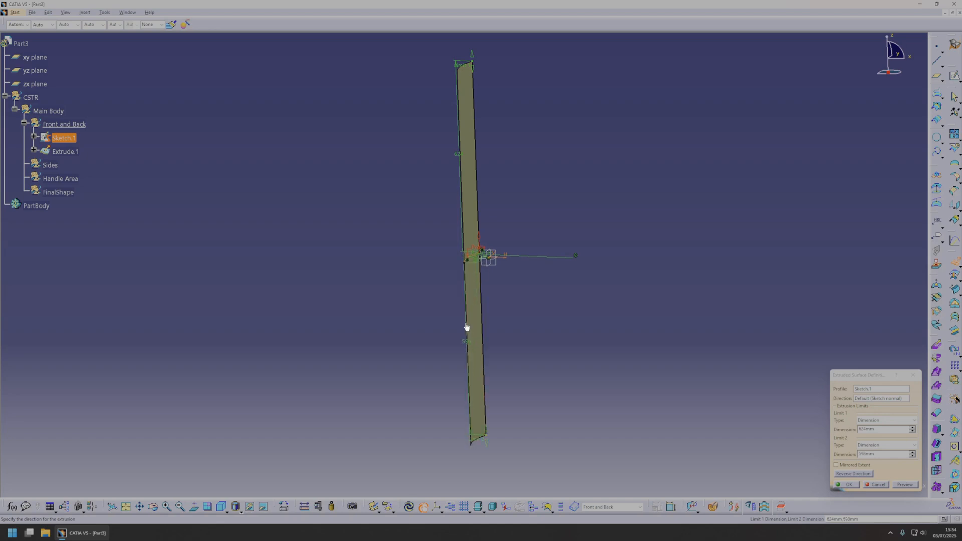
click(846, 484)
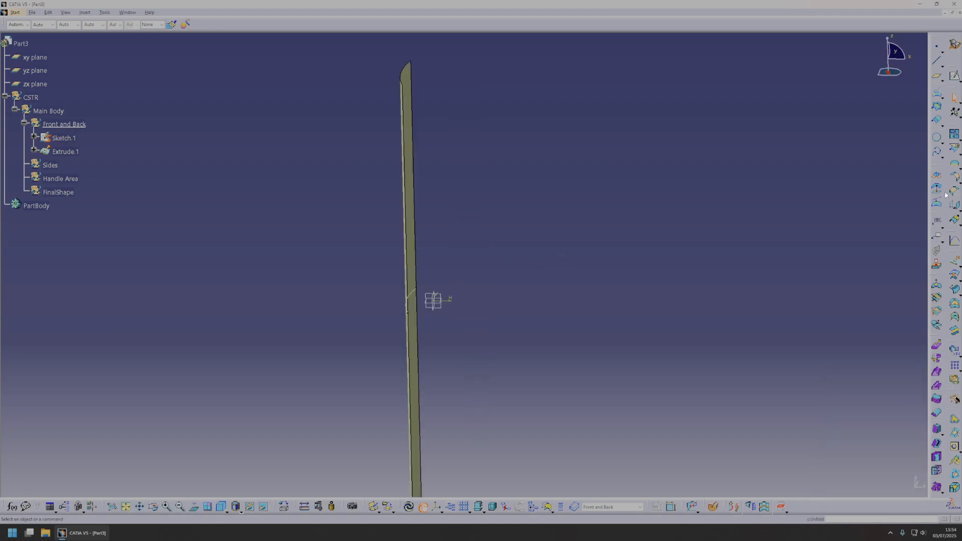
- Mirror the extruded surface about the yz plane with Symmetry
click(960, 211)
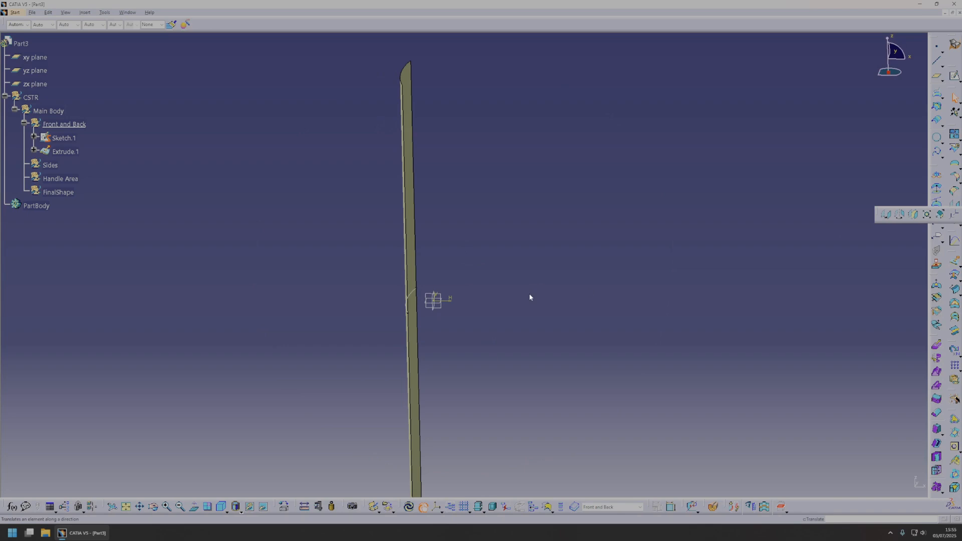
click(914, 215)
click(415, 242)
click(434, 310)
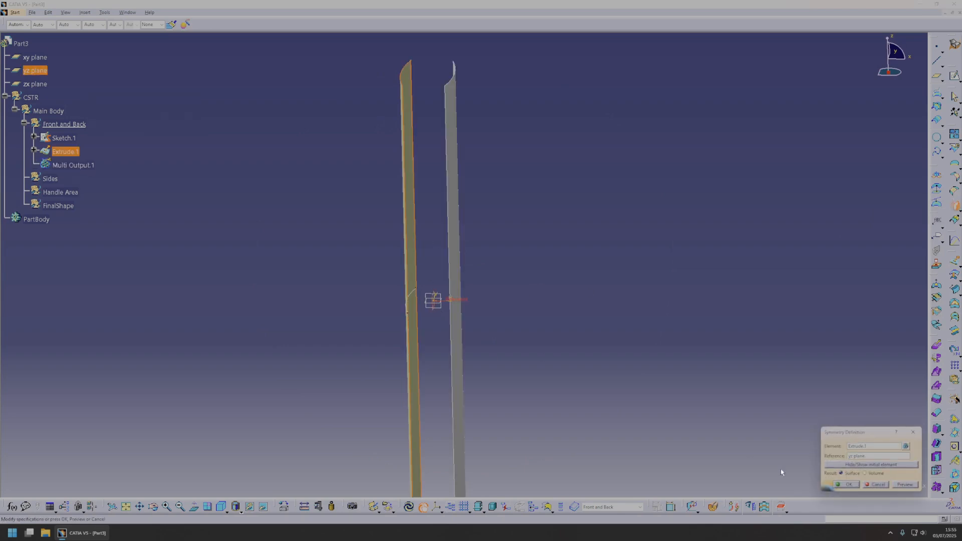
click(847, 485)
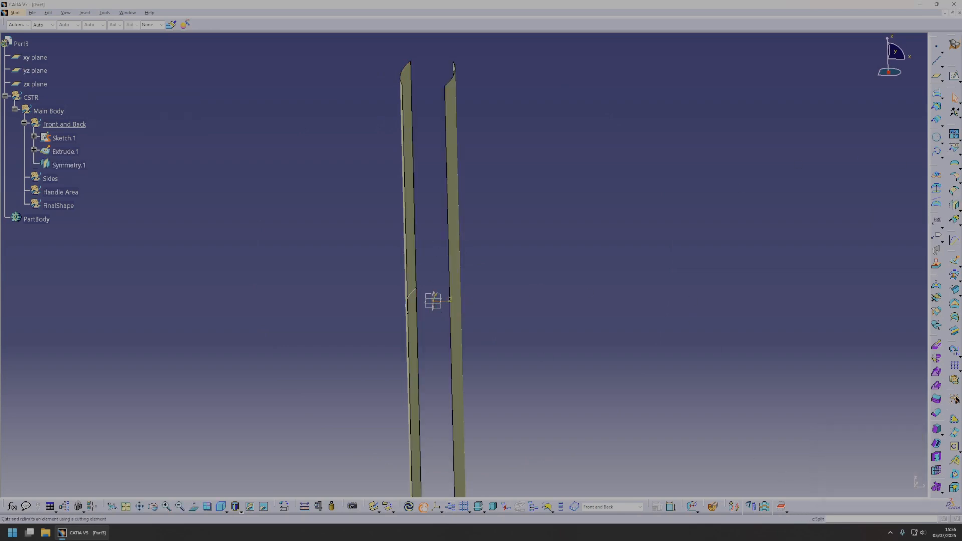
- Translate the mirrored surface 280 mm along the X component and hide the untranslated mirrored surface
click(960, 211)
click(454, 250)
right_click(802, 326)
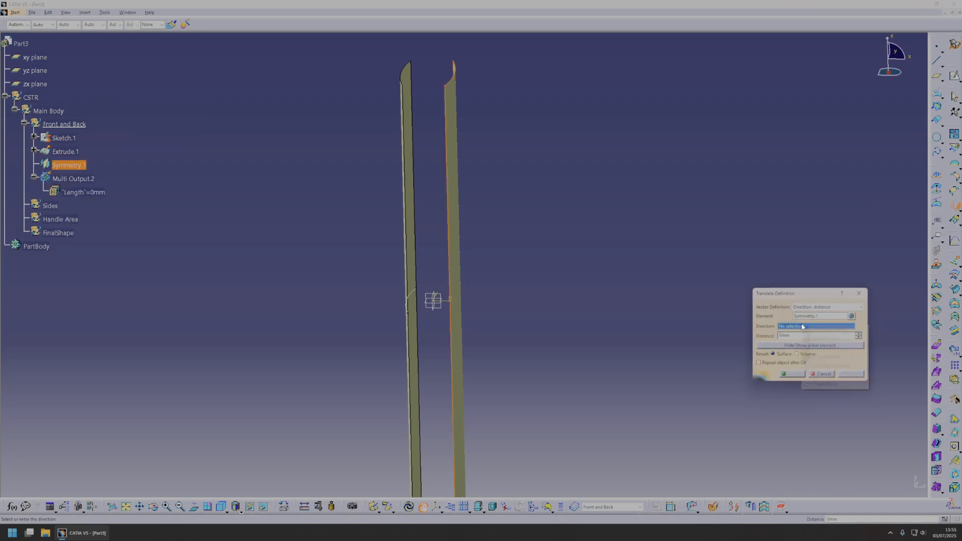
click(818, 339)
drag(465, 296, 619, 297)
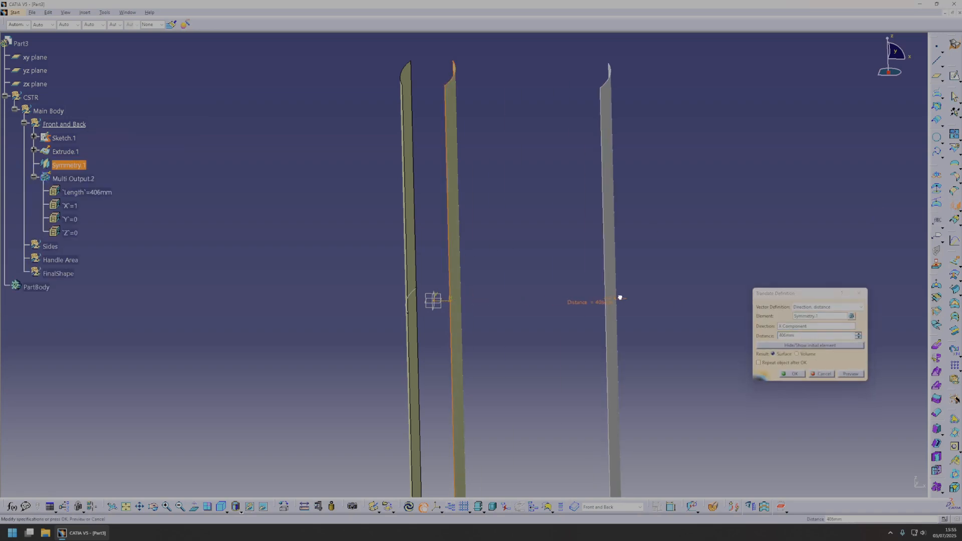
middle_drag(477, 267, 590, 274)
drag(607, 264, 565, 268)
middle_drag(565, 268, 516, 309)
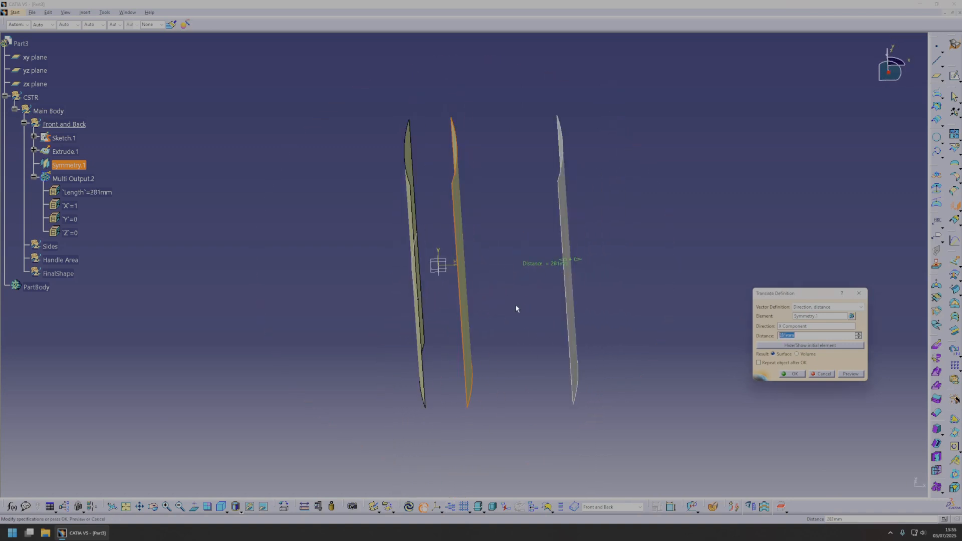
key(Return)
click(463, 216)
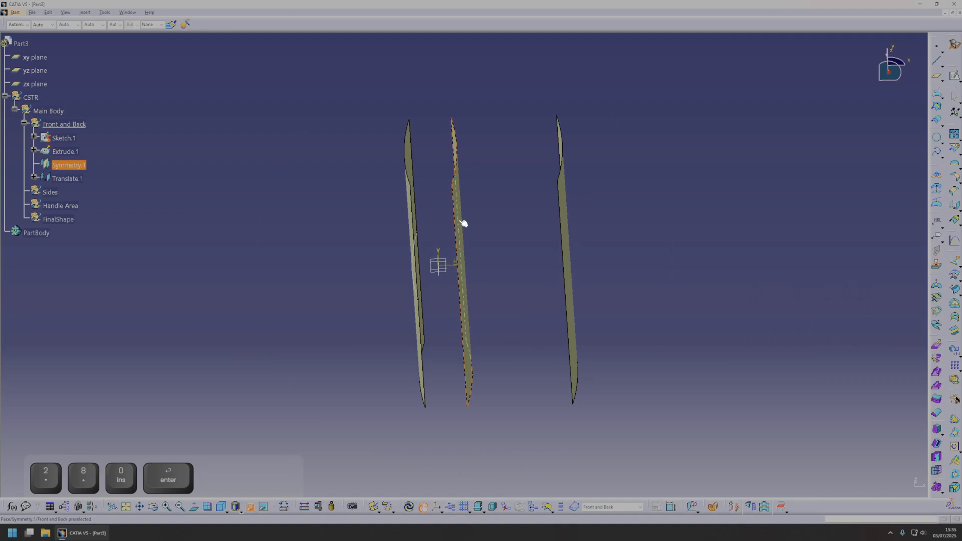
key(space)
- Create a point on the zx plane at H -215 mm and V 430 mm in the Handle Area set
middle_drag(220, 302, 410, 283)
middle_drag(814, 265, 636, 279)
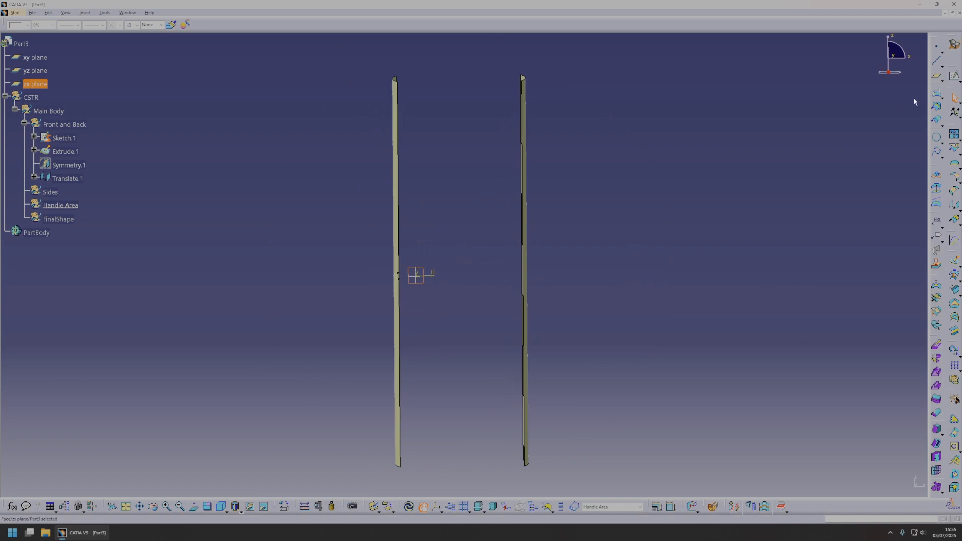
click(936, 49)
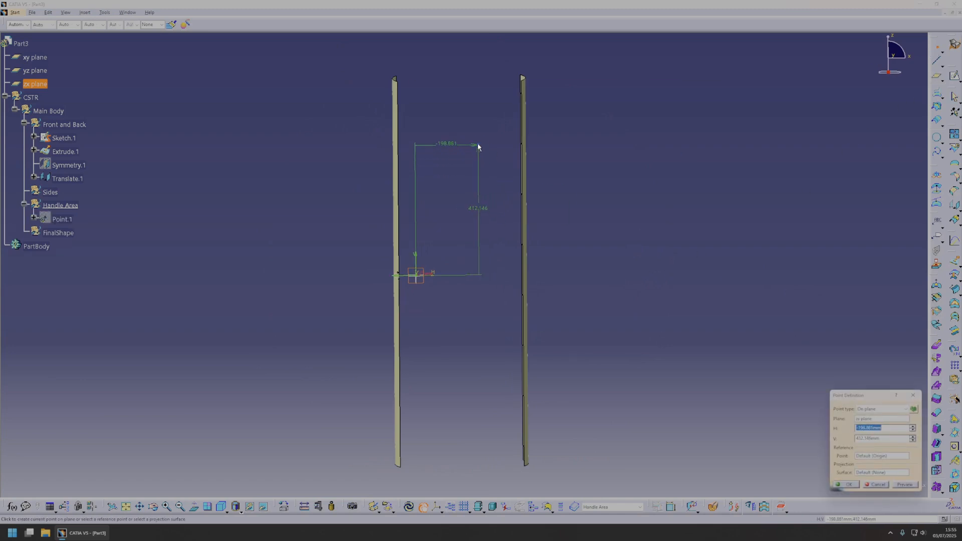
middle_drag(480, 176, 479, 158)
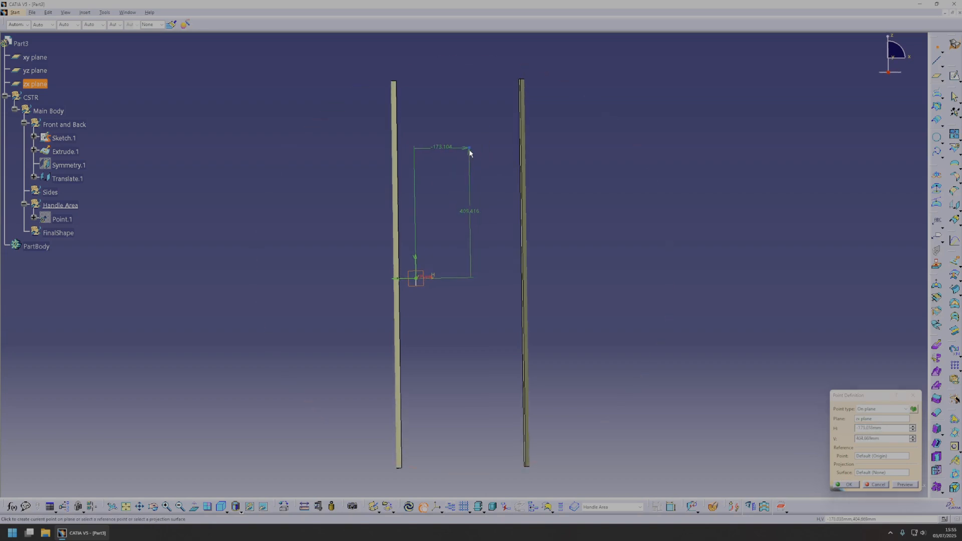
click(484, 141)
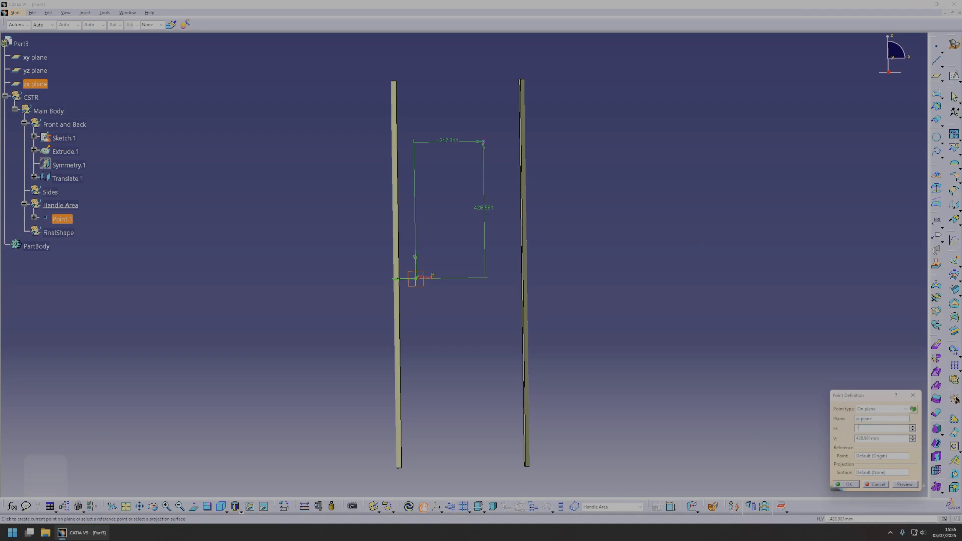
text(-215)
key(Tab)
text(430)
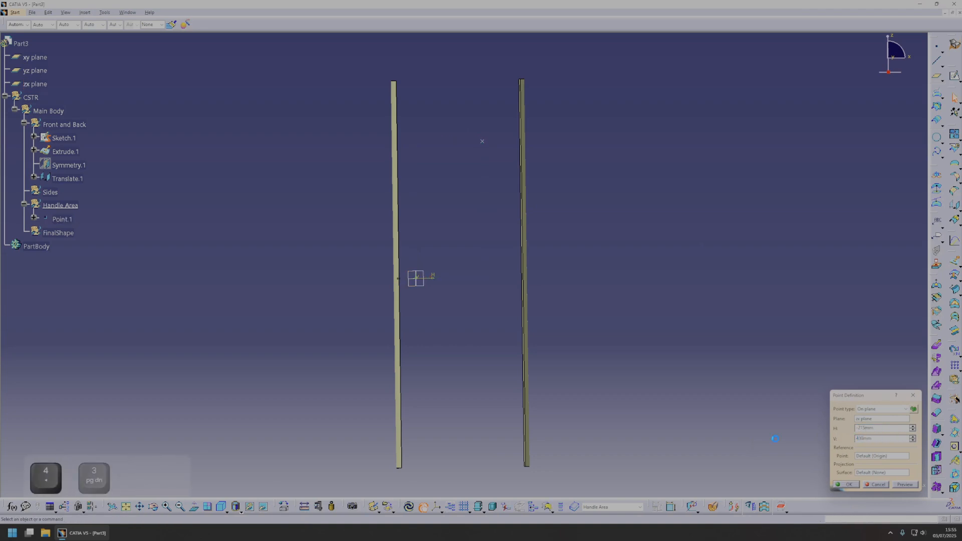
key(Return)
- Create an Angle/Normal to curve line from the point, 45 degrees to the Z axis on the zx plane, starting at about 201 mm
click(939, 61)
click(483, 144)
click(881, 372)
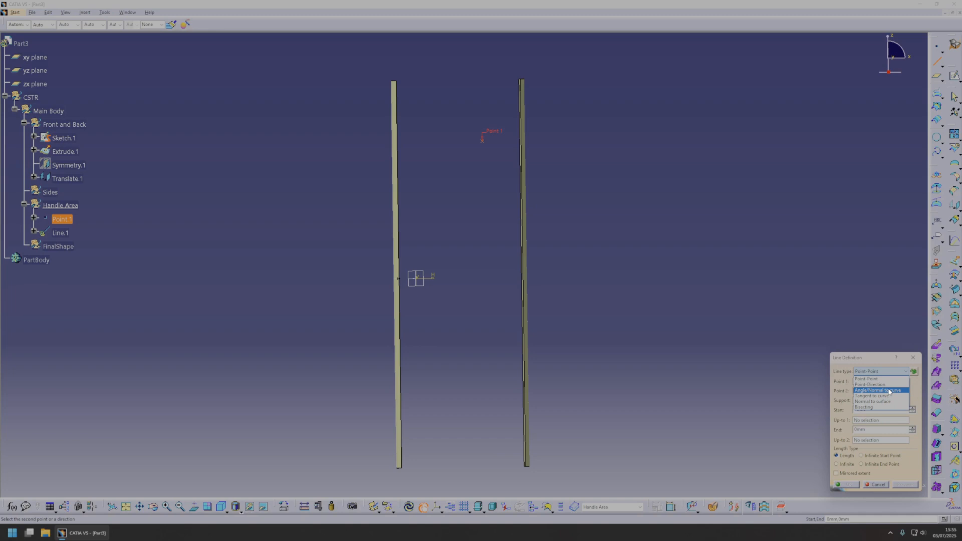
click(886, 391)
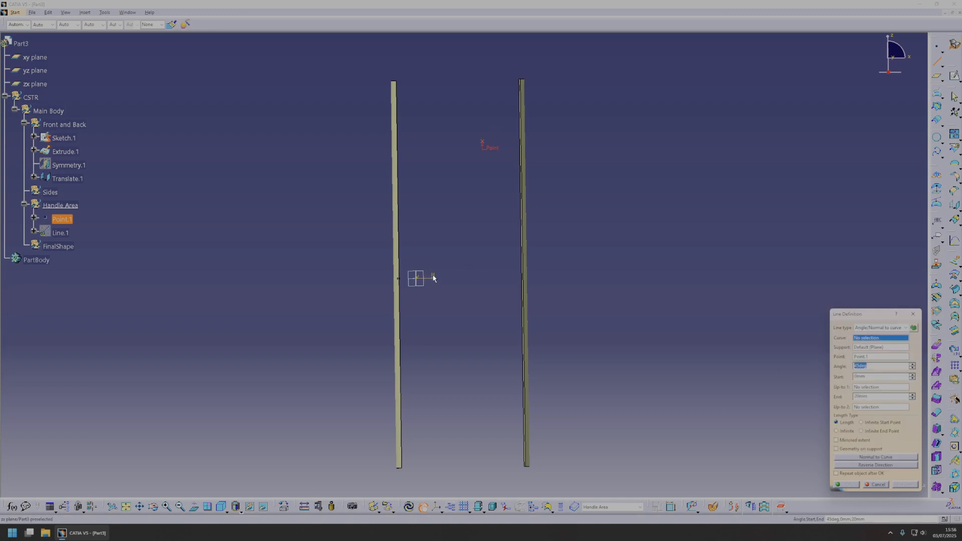
right_click(868, 336)
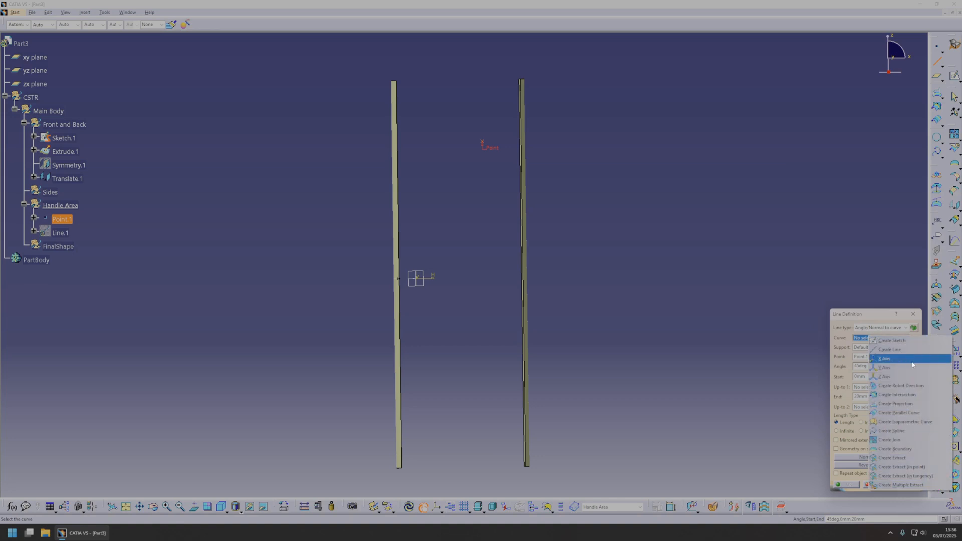
click(910, 382)
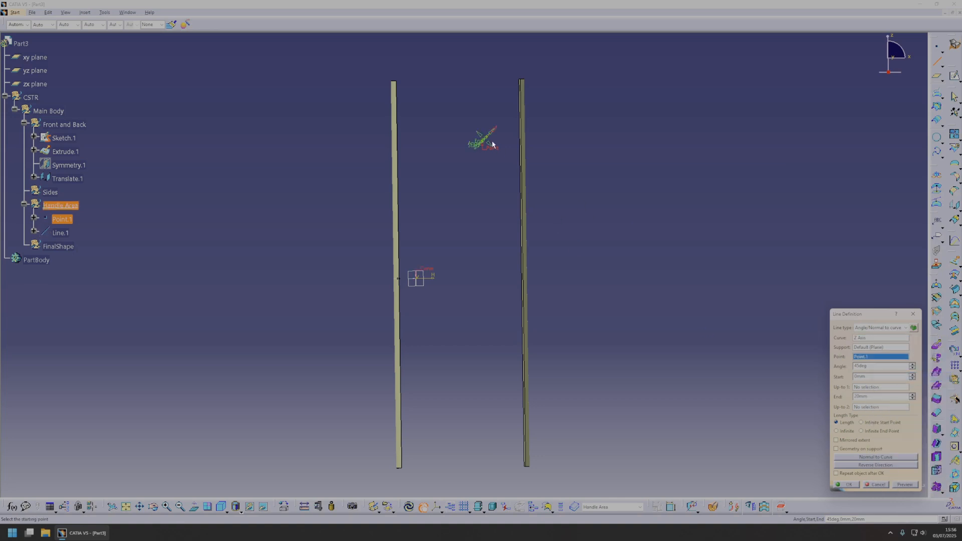
drag(489, 139, 654, 148)
click(868, 346)
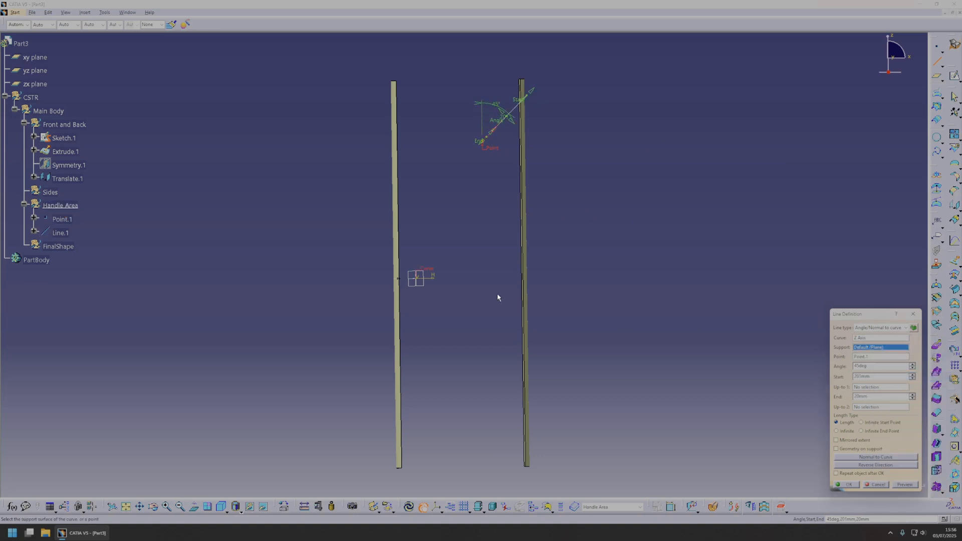
click(422, 285)
click(848, 484)
- Edit the handle line to an angle of 35 degrees, with its start at about 610 mm and end at about -20 mm
middle_drag(448, 133, 469, 168)
double_click(533, 160)
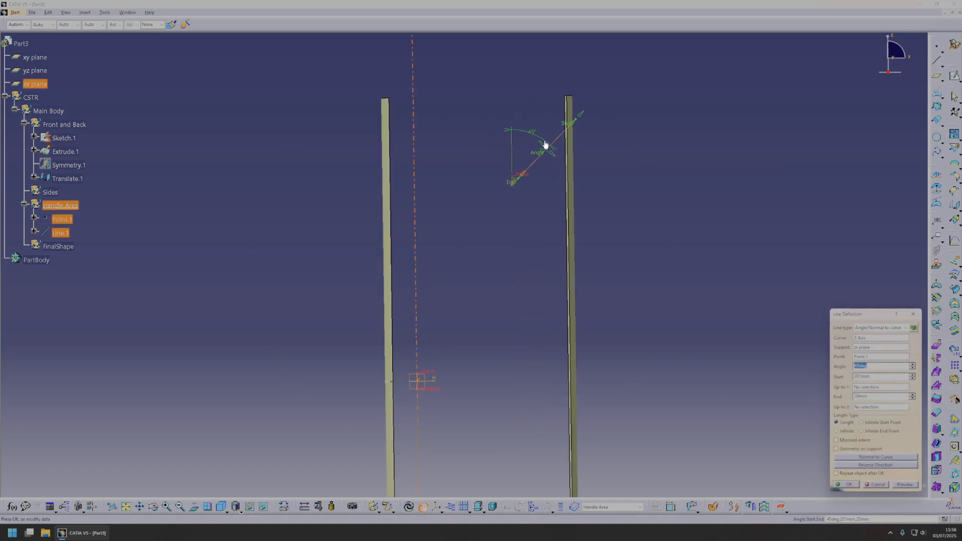
drag(542, 143, 535, 139)
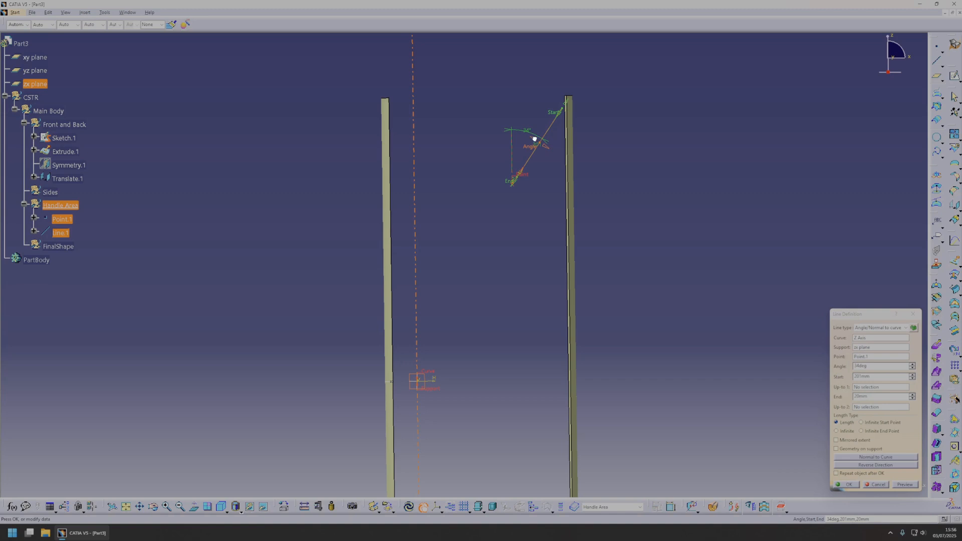
text(35)
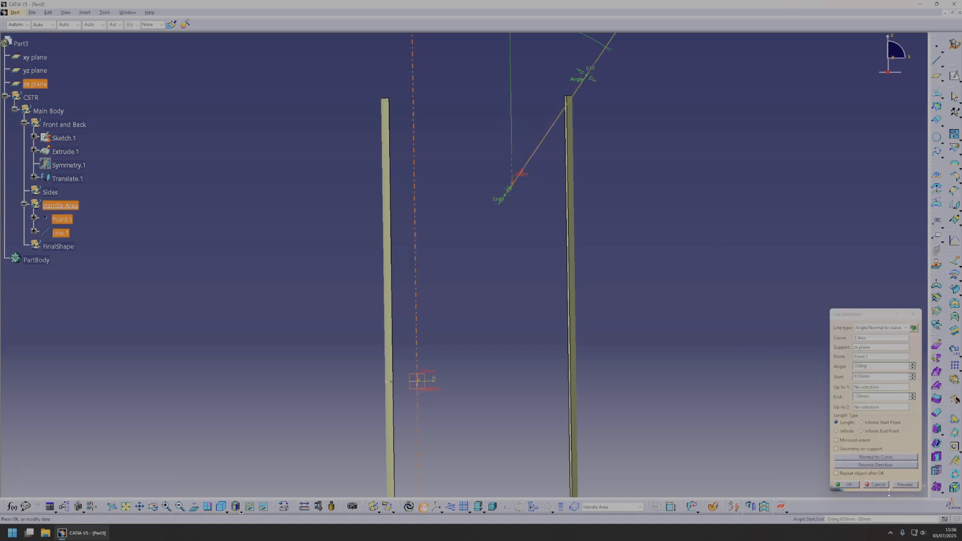
click(848, 485)
- Make the Front and Back set active and sketch a sloping line across both surfaces on the zx plane
middle_drag(488, 205, 481, 225)
right_click(69, 124)
click(103, 176)
middle_drag(576, 245, 561, 281)
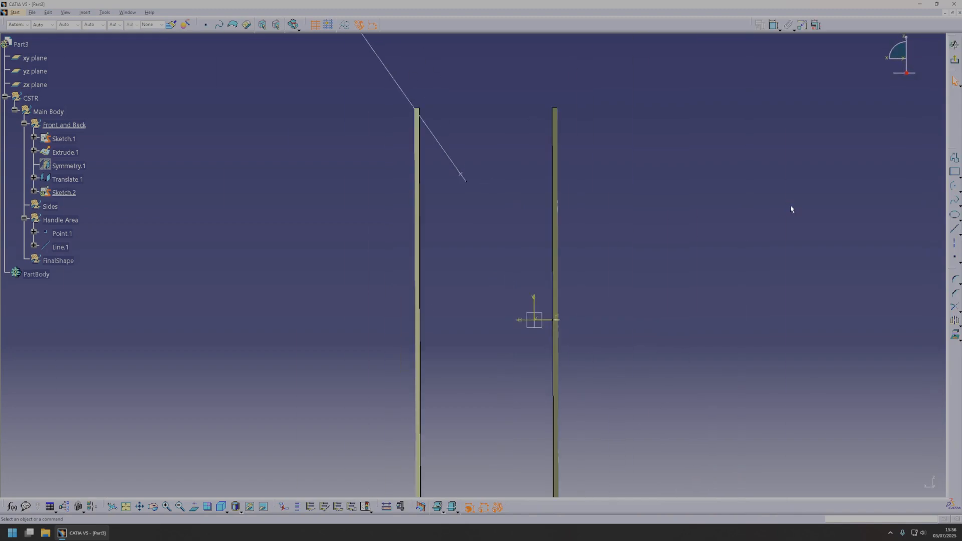
click(432, 120)
click(636, 266)
- Dimension the angle between the sloping line and the horizontal axis and set it to 35 degrees
click(777, 26)
click(593, 238)
click(547, 309)
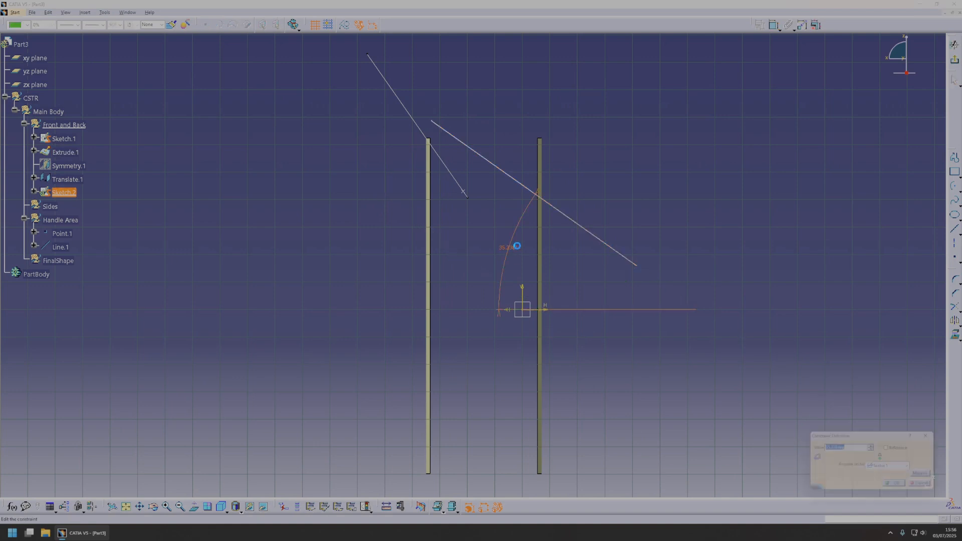
text(35)
key(Return)
- Dimension the horizontal distance from the vertical axis to the sloping line's lower endpoint and set it to 420 mm
middle_drag(578, 245, 533, 273)
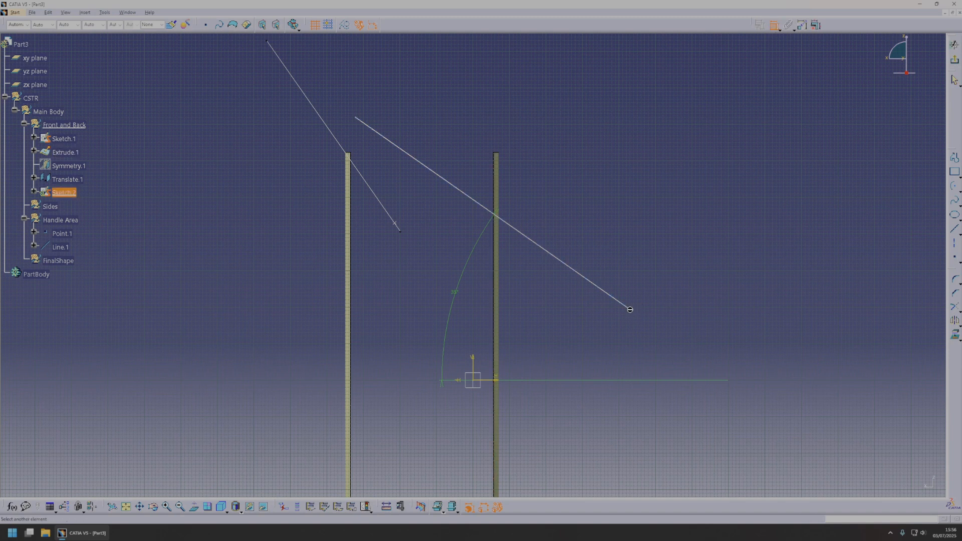
click(474, 357)
click(550, 321)
double_click(551, 321)
text(4)
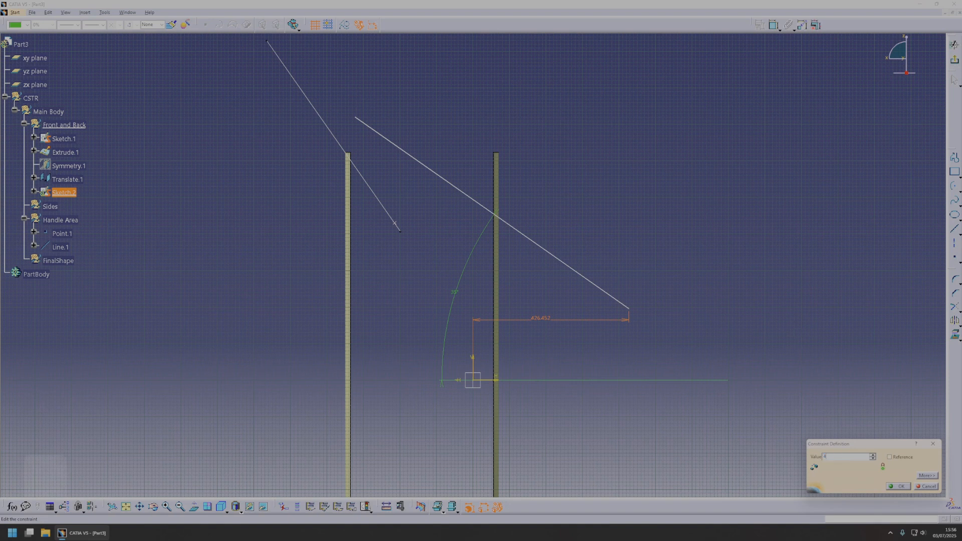
text(20)
key(Return)
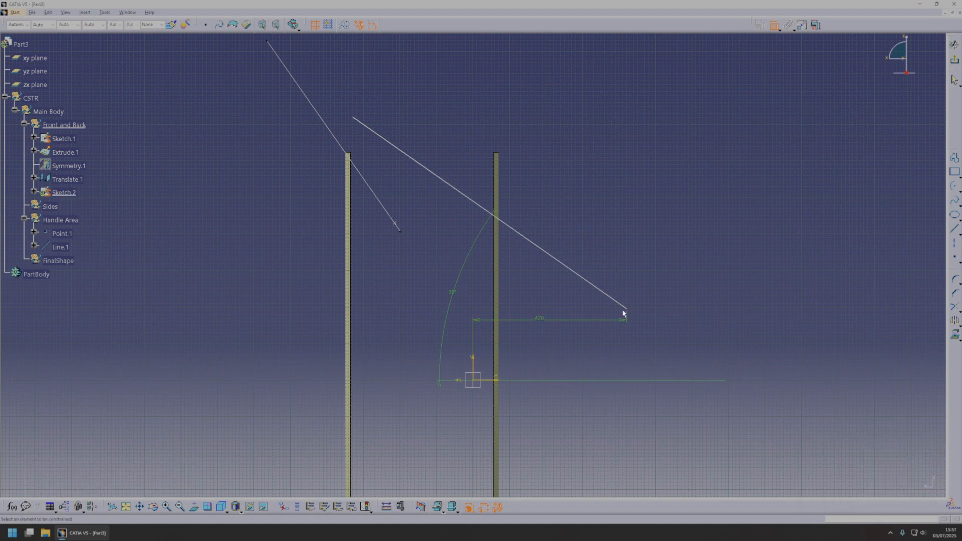
- Dimension the vertical distance between the sloping line's lower endpoint and the handle area point and set it to 230 mm
click(400, 227)
right_click(507, 253)
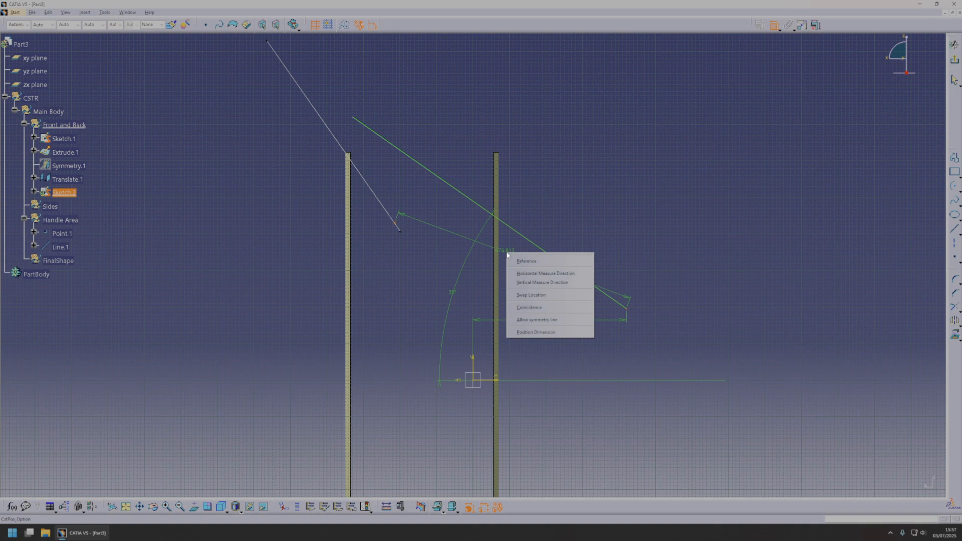
click(548, 283)
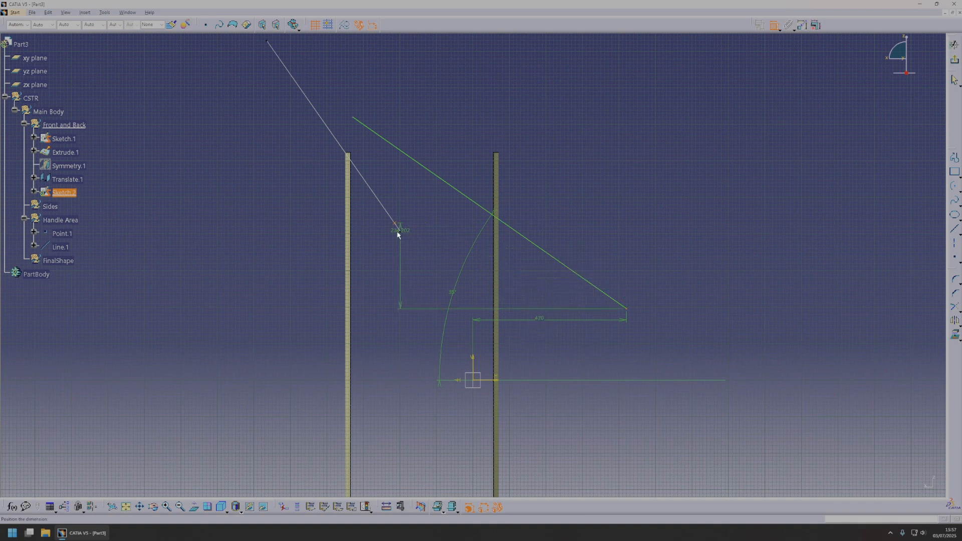
double_click(435, 262)
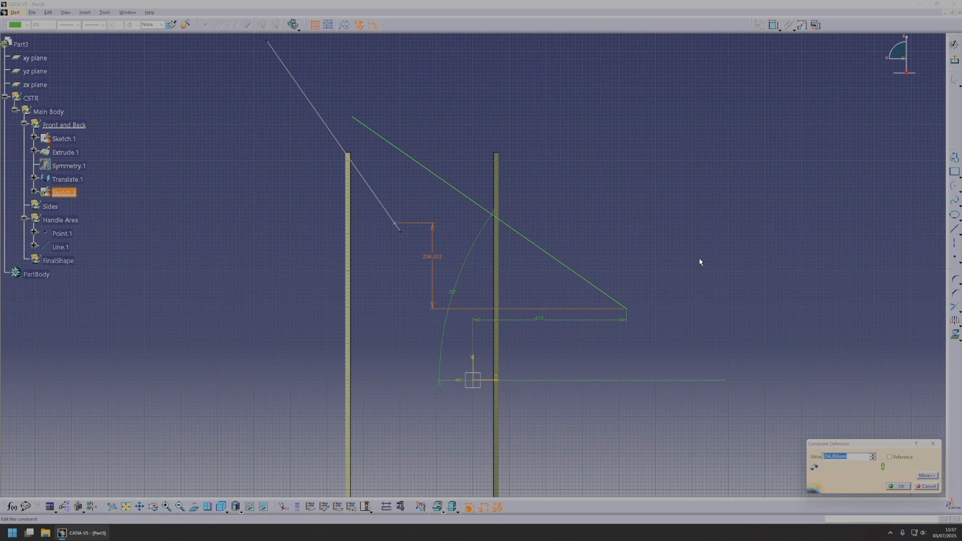
text(230)
key(Return)
- Exit the sketch and extrude the sloping line into a surface extending about 220 mm to each side of the zx plane
mouse_move(700, 262)
middle_down()
mouse_move(679, 230)
mouse_move(414, 165)
middle_up()
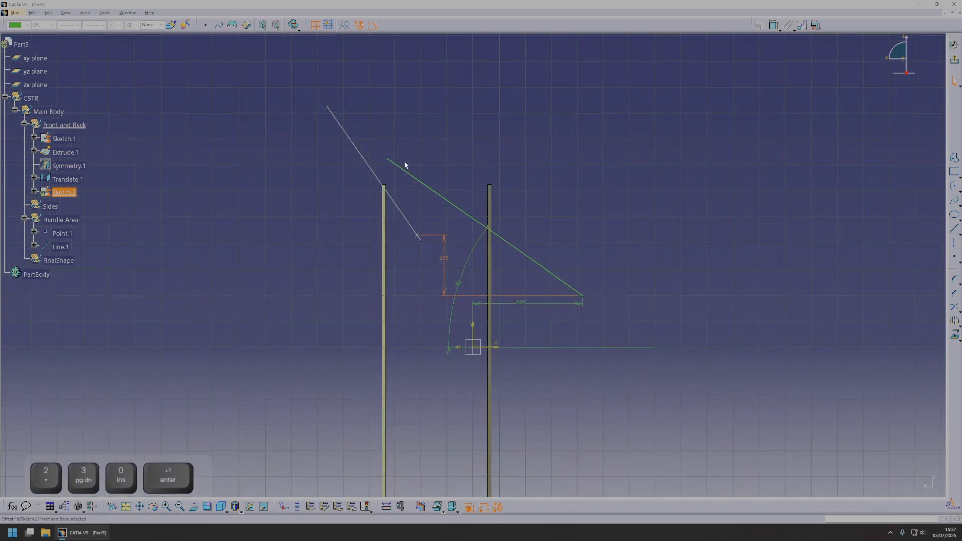
click(955, 59)
mouse_move(488, 285)
middle_down()
mouse_move(540, 296)
mouse_move(477, 332)
mouse_move(430, 339)
mouse_move(516, 253)
mouse_move(699, 279)
mouse_move(445, 254)
middle_up()
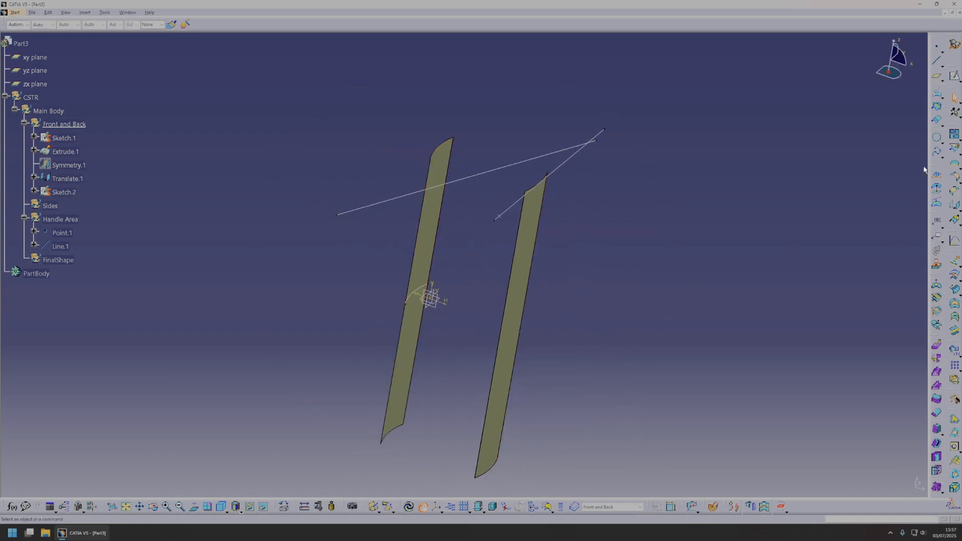
click(955, 261)
click(505, 166)
middle_drag(505, 166, 607, 354)
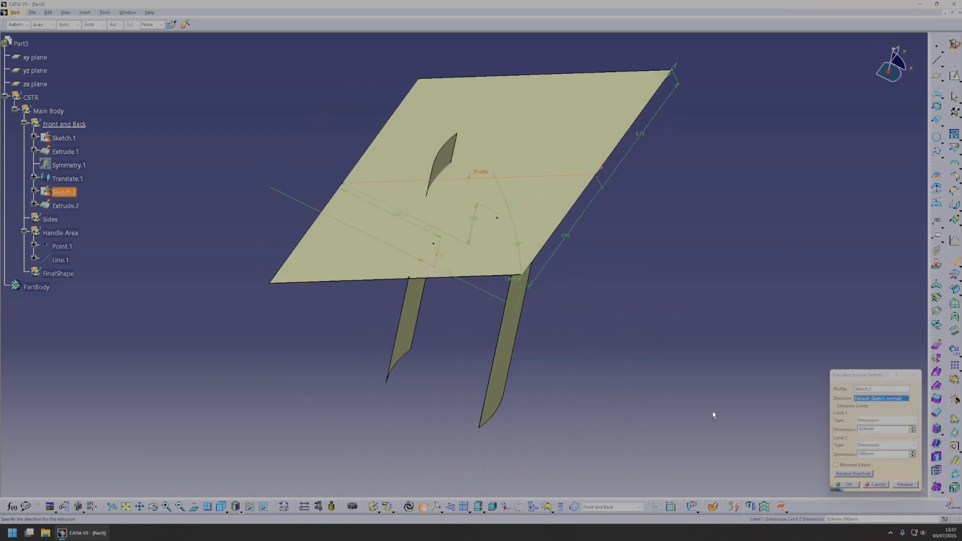
middle_drag(453, 265, 448, 326)
drag(521, 332, 569, 240)
drag(667, 67, 619, 149)
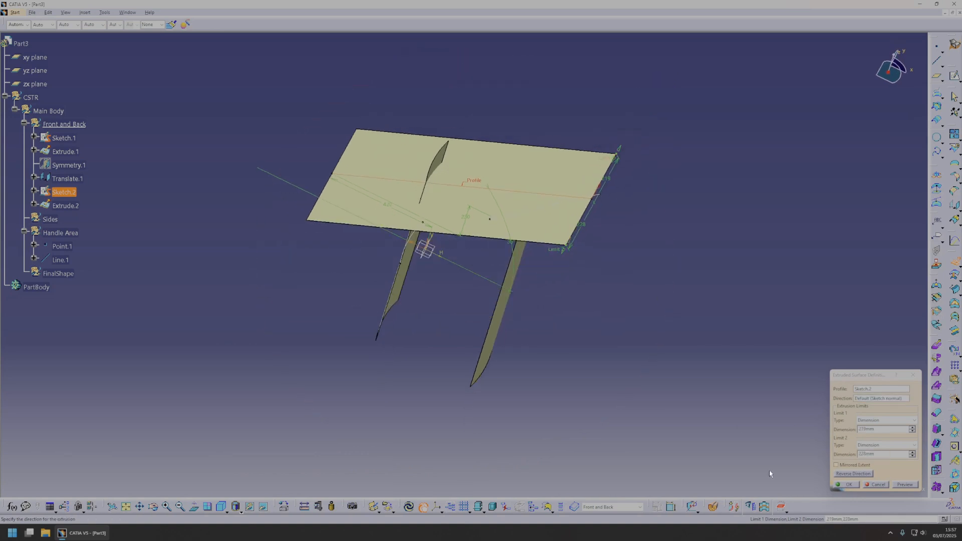
click(847, 485)
middle_drag(597, 291, 612, 266)
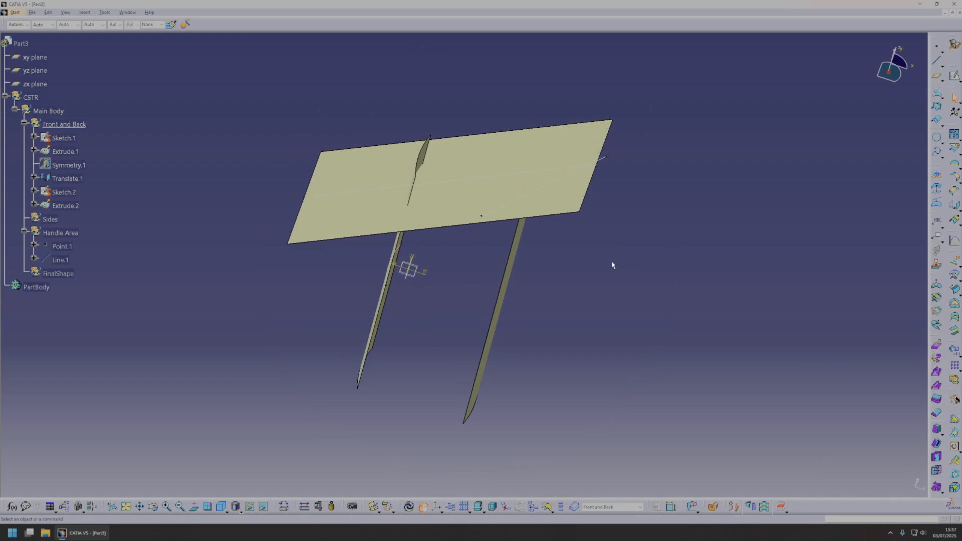
- Create a 10 mm BiTangent fillet between the sloping extruded surface and the front surface, trimming both supports
click(955, 178)
middle_drag(423, 161, 464, 168)
click(464, 169)
middle_drag(393, 247, 480, 216)
click(382, 252)
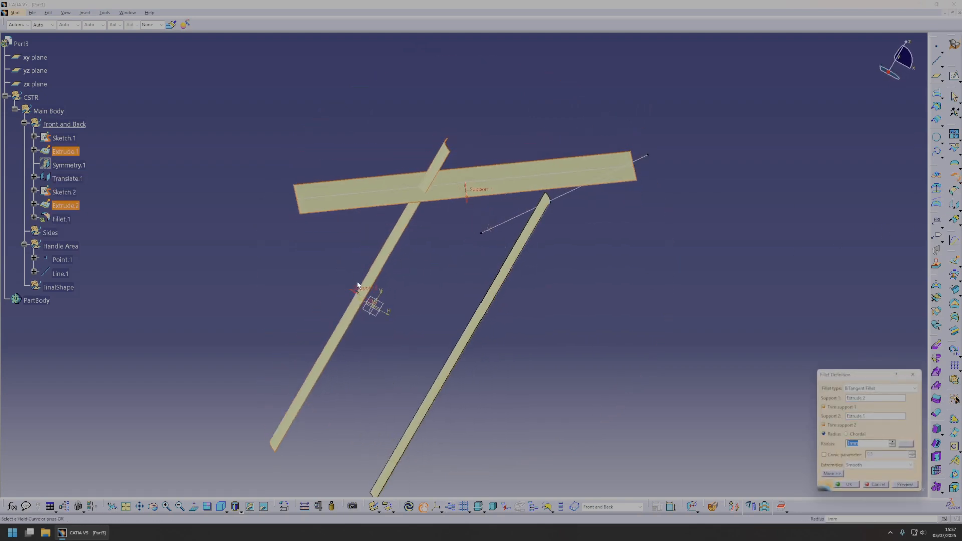
middle_drag(616, 331, 813, 478)
click(847, 485)
- Set the radius of the fillet between the sloping and front surfaces to 30 mm
middle_drag(418, 267, 302, 222)
double_click(301, 204)
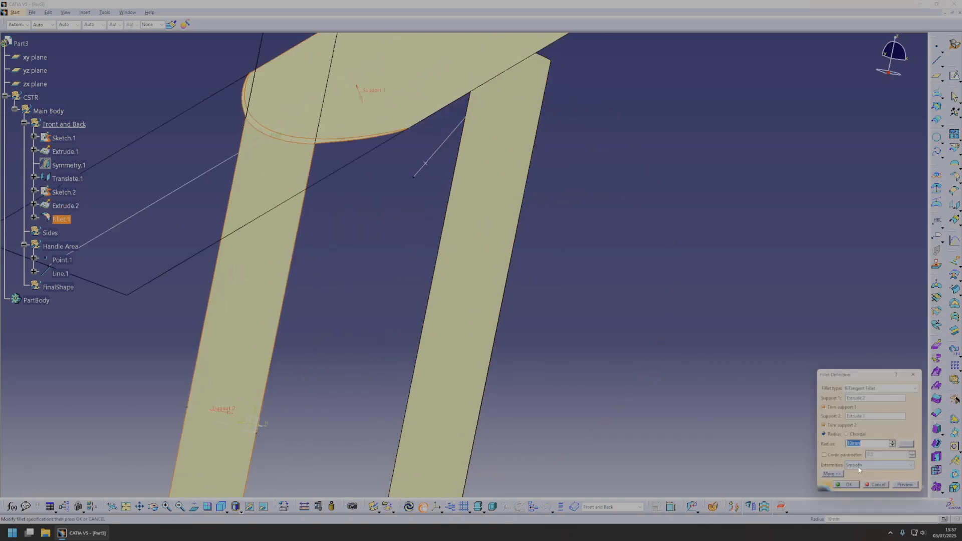
text(30)
key(Return)
middle_drag(585, 318, 478, 236)
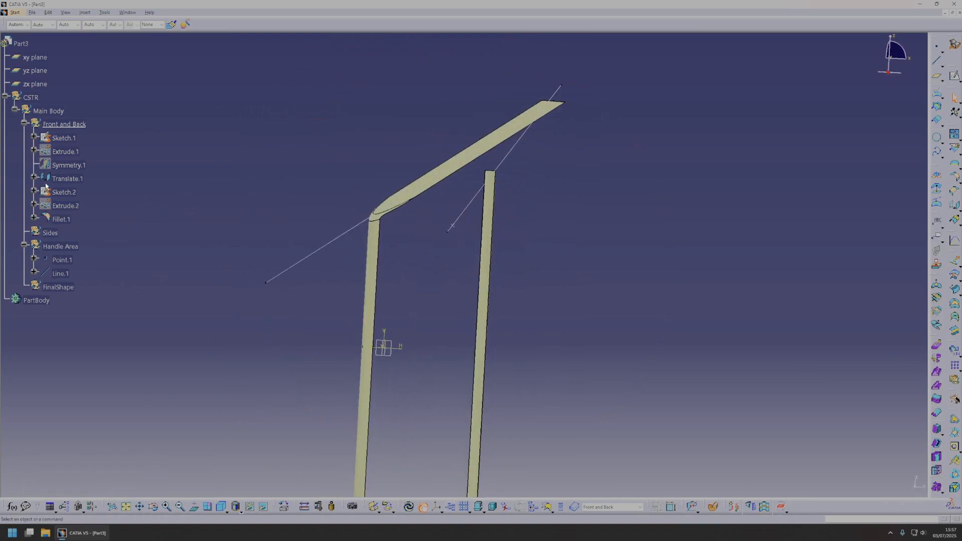
- Make the Sides set active and sketch a center-based arc of about 622 mm radius across the canister on the xy plane
right_click(48, 232)
click(86, 286)
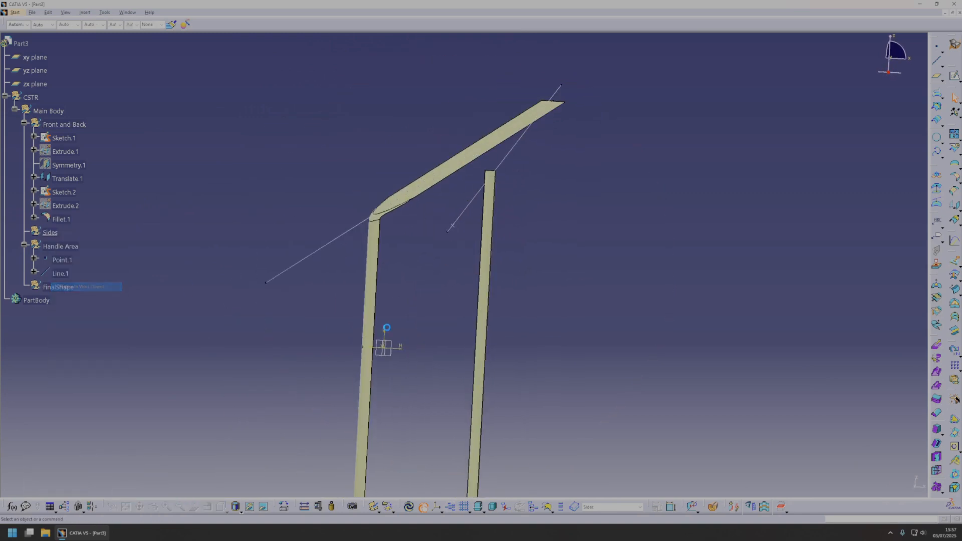
middle_drag(415, 361, 416, 382)
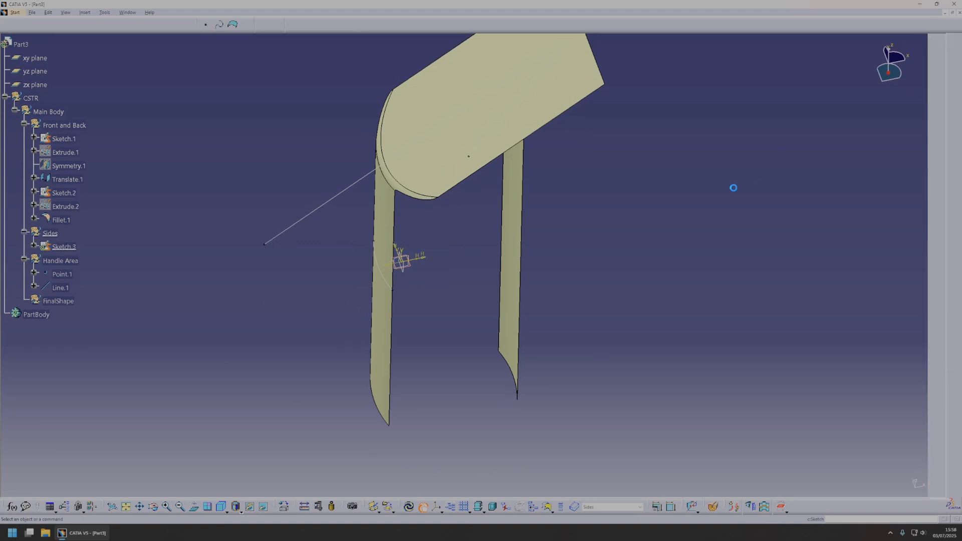
click(326, 175)
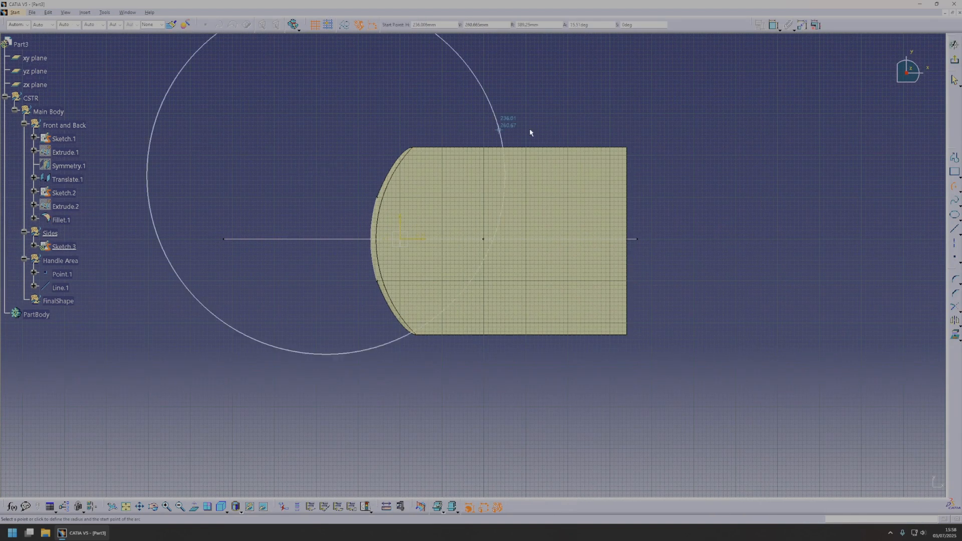
key(Escape)
click(546, 359)
click(340, 190)
click(717, 179)
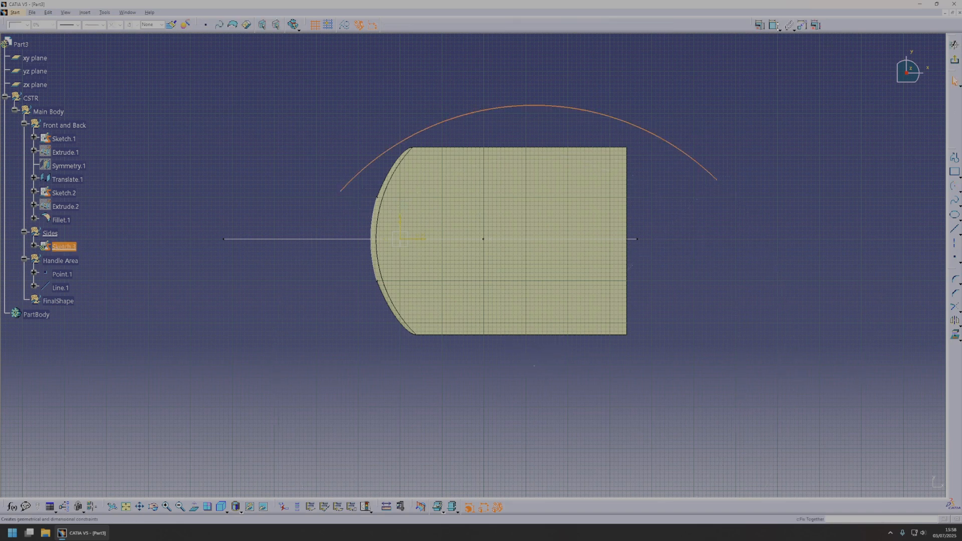
- Dimension the arc's radius and set it to 3500 mm
click(772, 26)
click(577, 77)
double_click(580, 78)
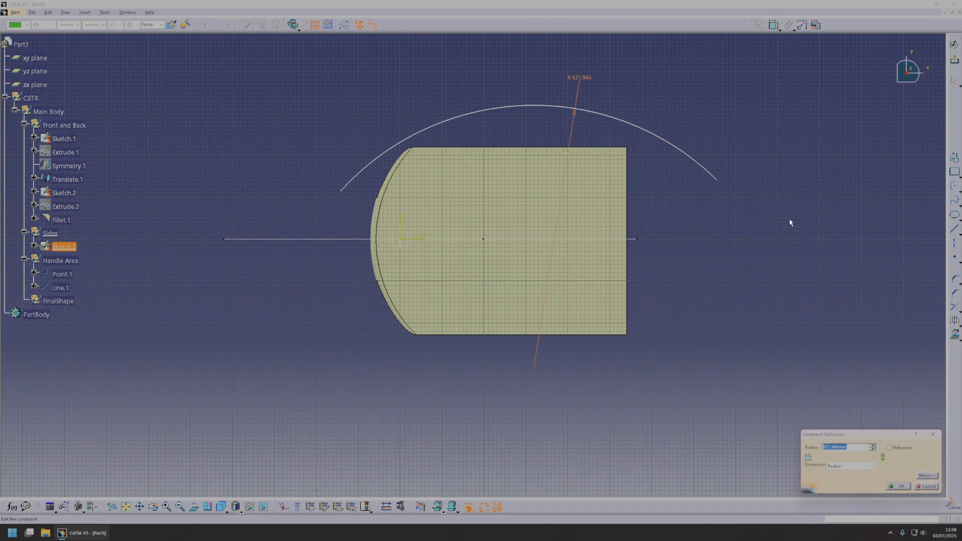
text(00mm)
key(Return)
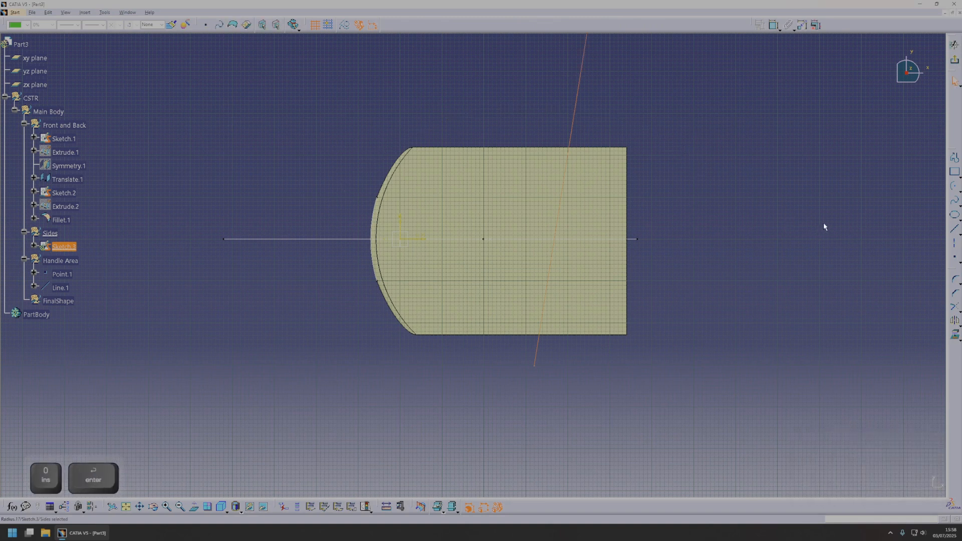
- Move the large arc so that it crosses the canister surfaces near the horizontal axis
middle_drag(603, 251, 546, 441)
click(520, 174)
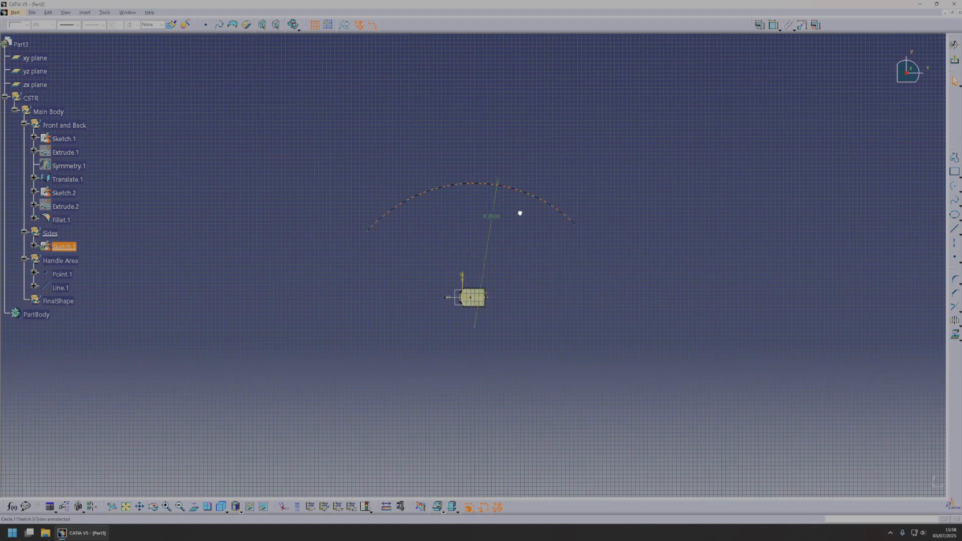
middle_drag(509, 306, 527, 70)
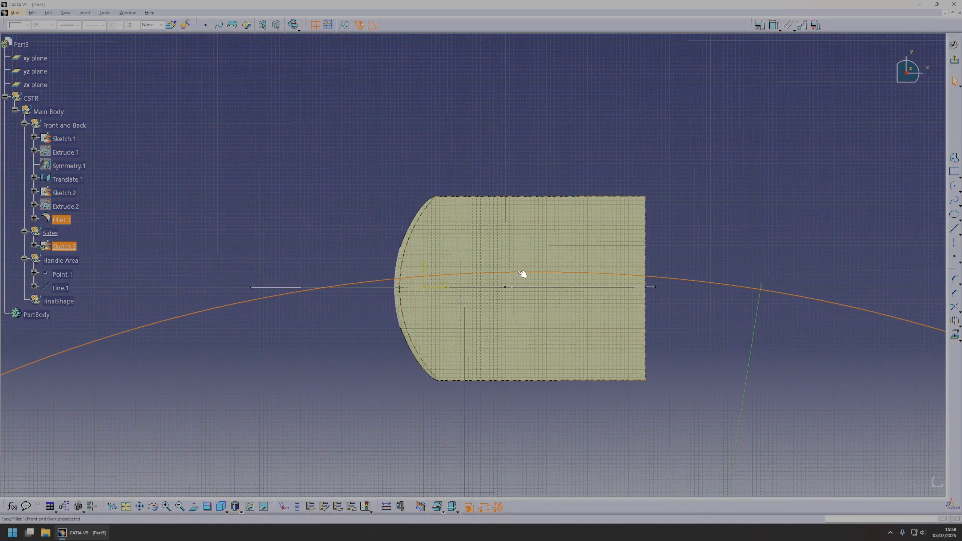
drag(522, 274, 530, 246)
middle_drag(530, 246, 495, 208)
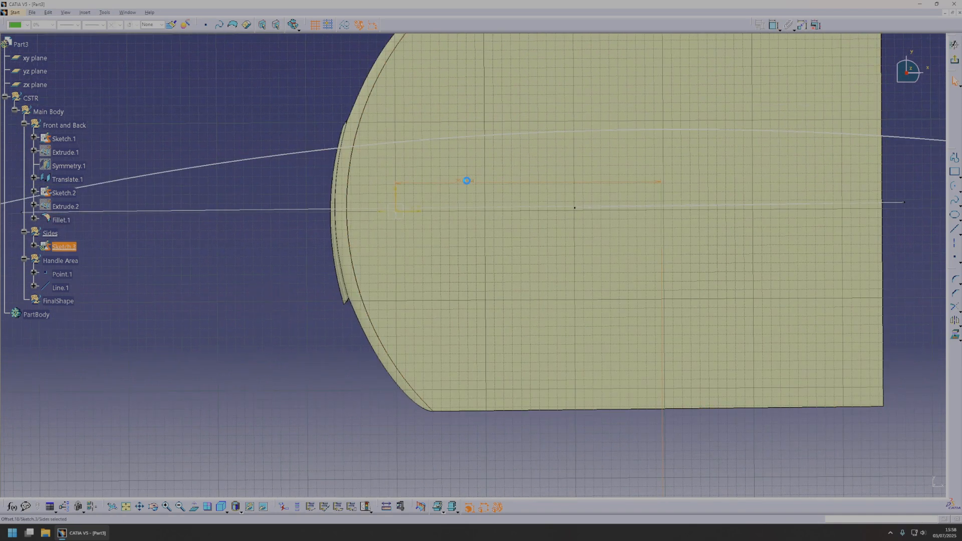
- Edit the horizontal distance dimension between the vertical axis and the arc's center
double_click(467, 180)
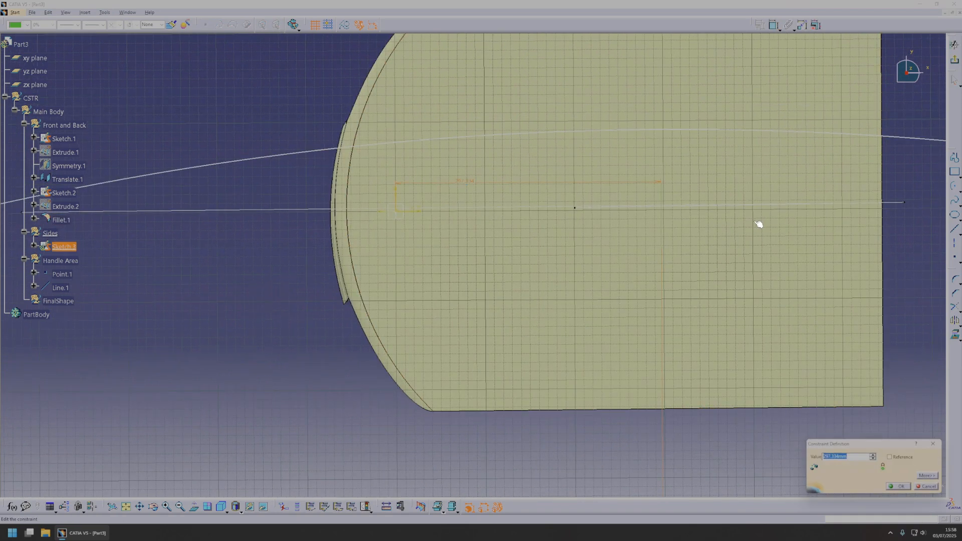
key(Return)
key(Escape)
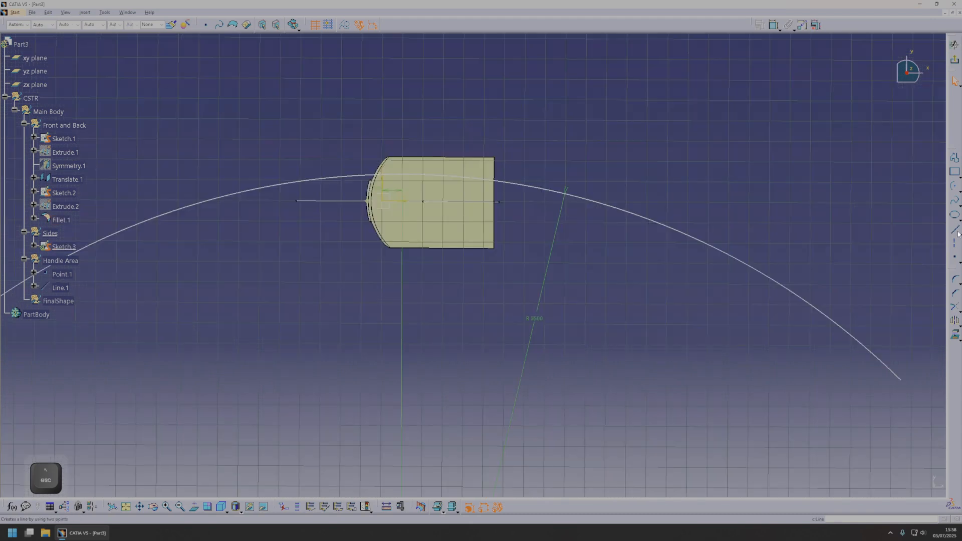
- Draw a vertical axis line from the arc's center up past the canister outline
click(956, 230)
scroll(454, 441, down, 3)
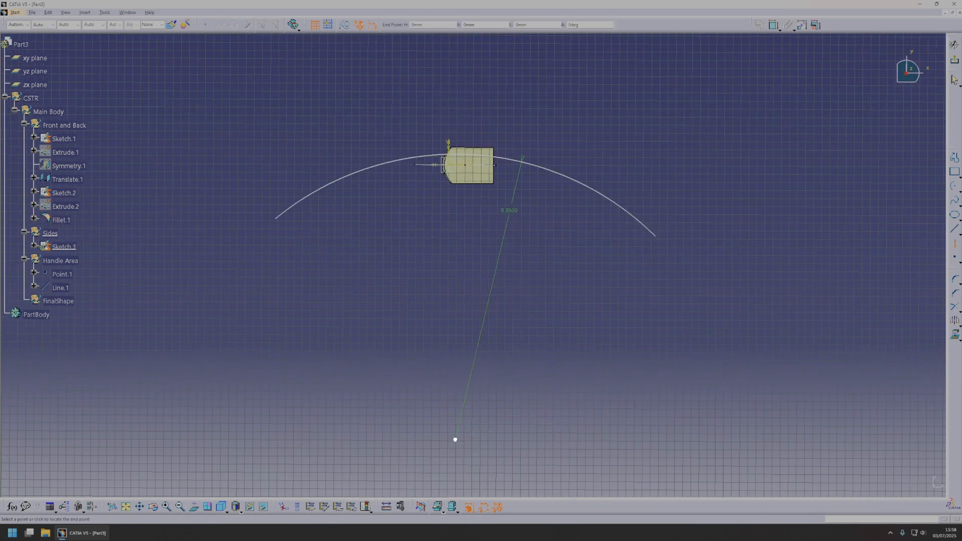
click(457, 107)
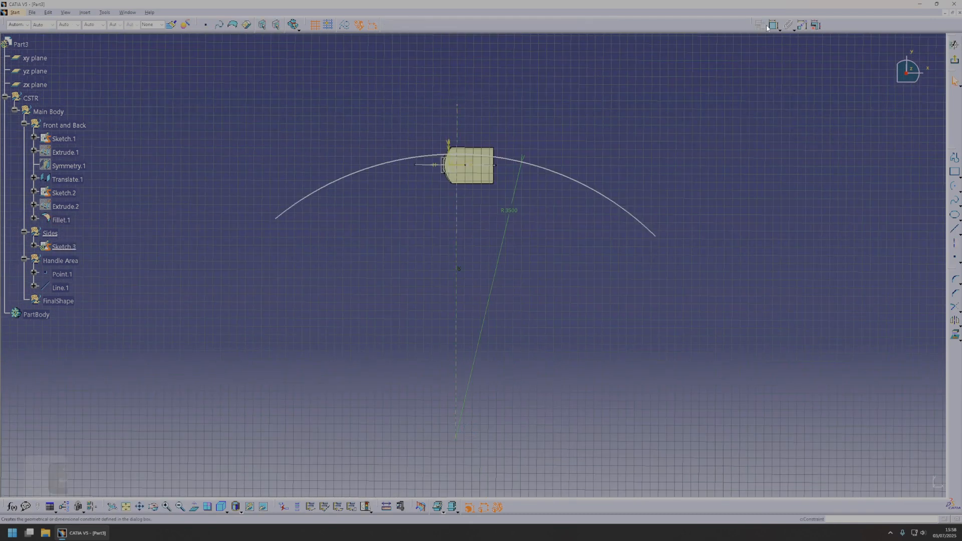
key(Escape)
- Constrain the arc's two endpoints to be symmetric about the vertical axis line through its center
click(279, 220)
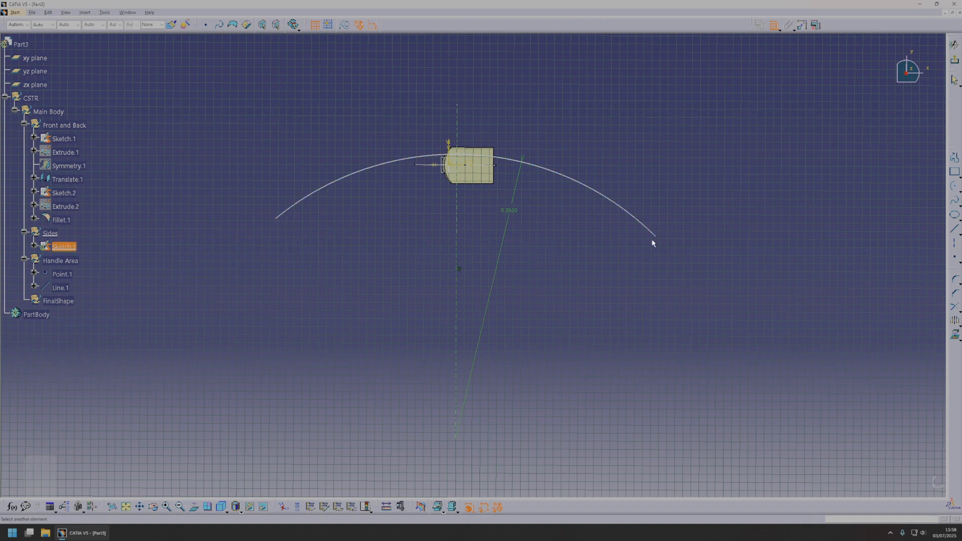
click(658, 240)
right_click(596, 258)
click(637, 327)
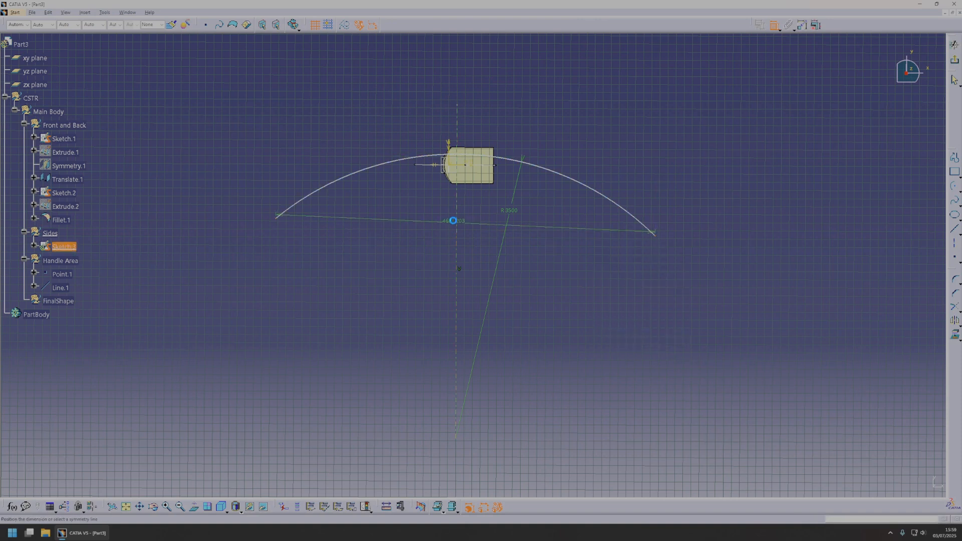
click(456, 222)
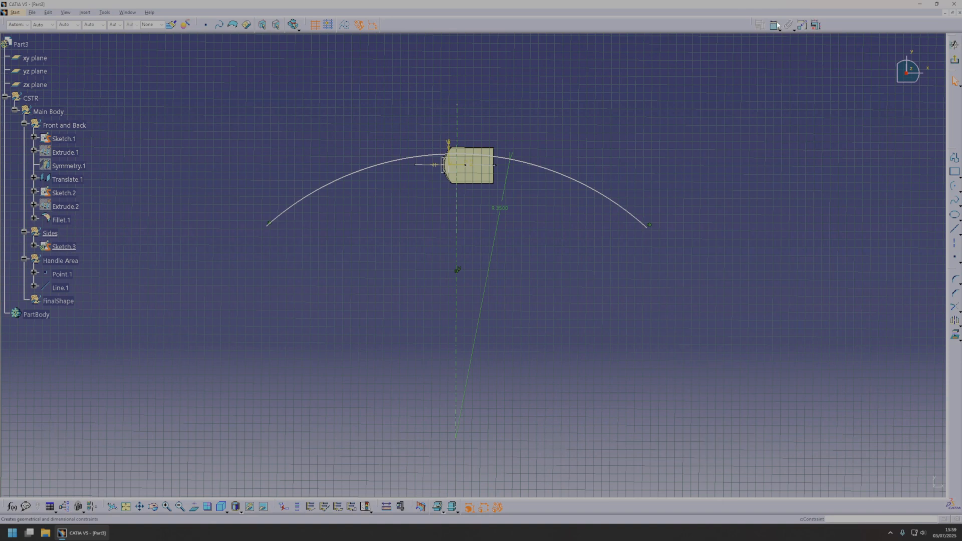
- Dimension the horizontal distance from the arc's left endpoint to its symmetry axis and set it to 1000 mm
click(270, 226)
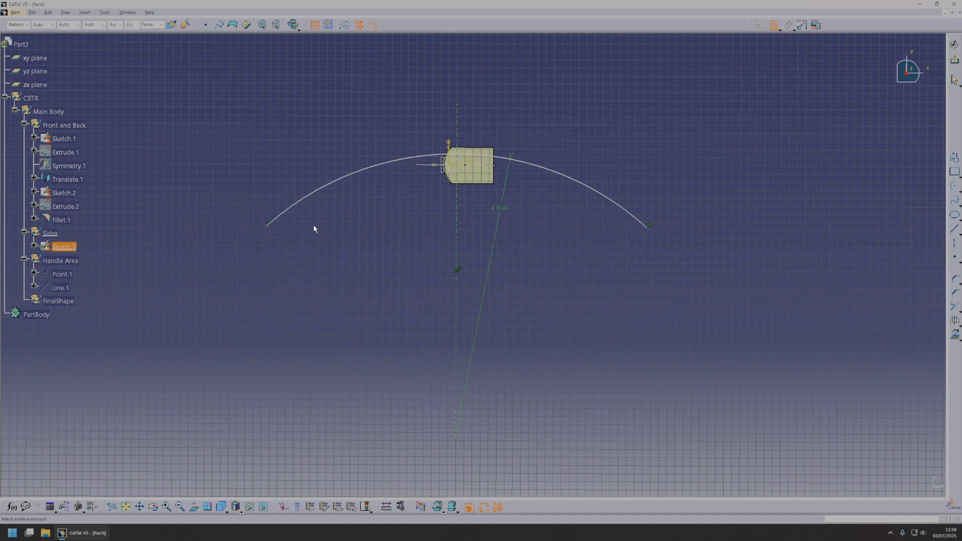
click(456, 225)
double_click(453, 228)
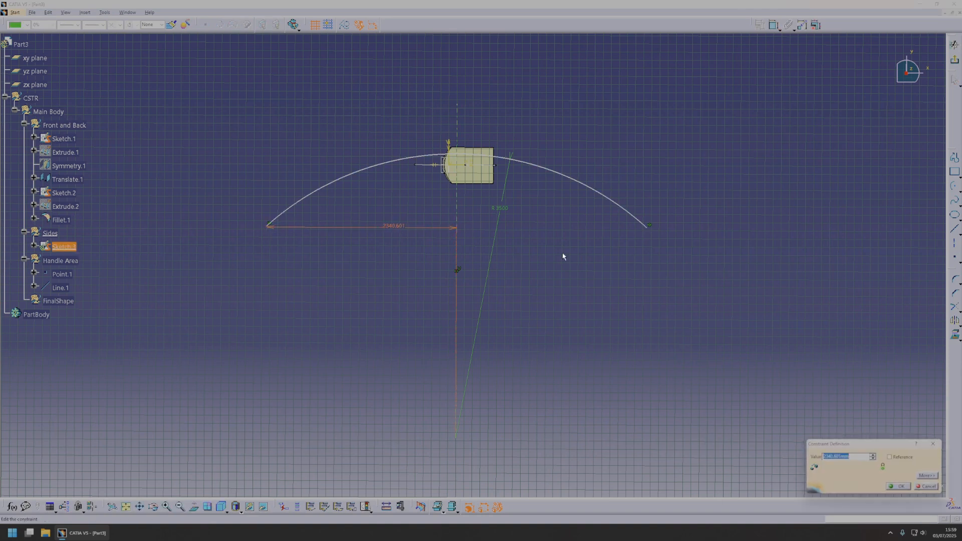
text(1000)
key(Return)
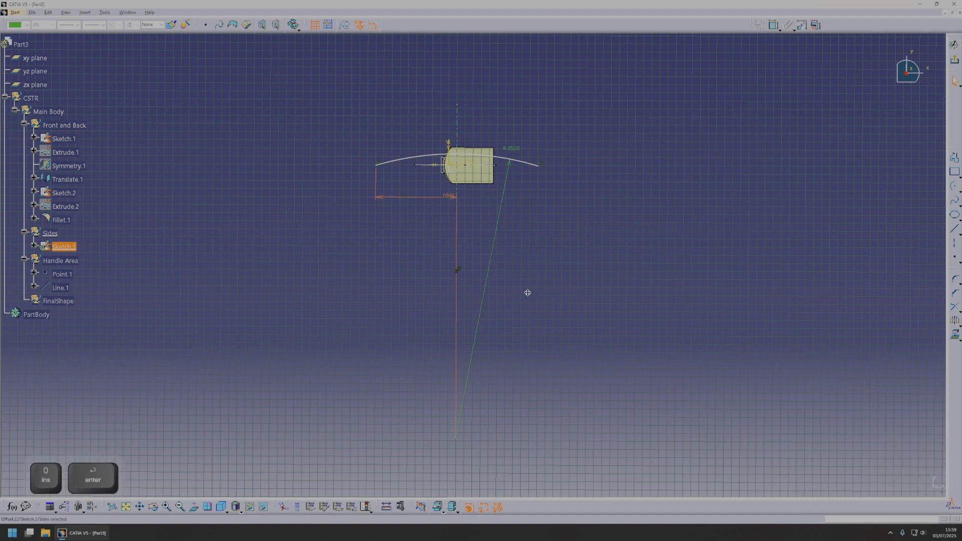
- Set the distance between the arc's left endpoint and its symmetry axis to 800 mm
double_click(448, 256)
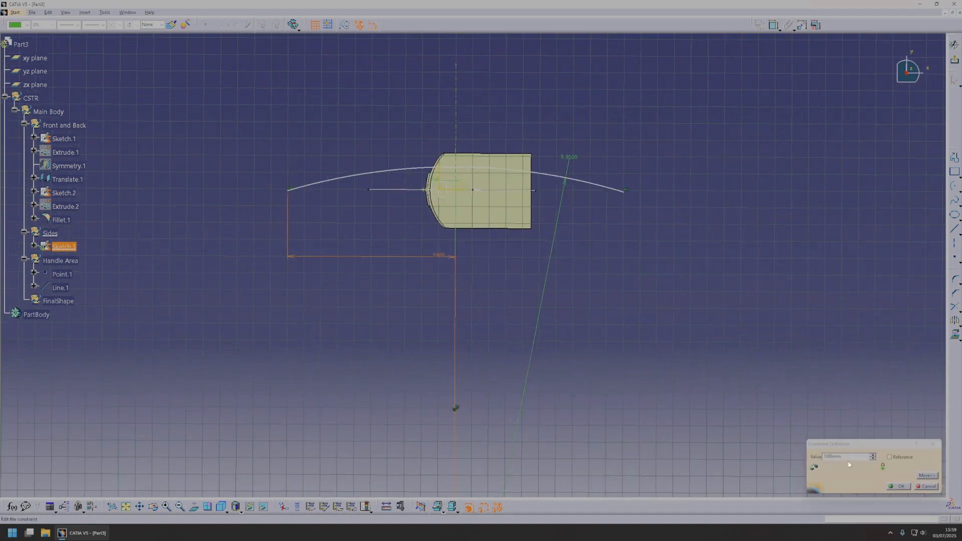
text(800)
key(Return)
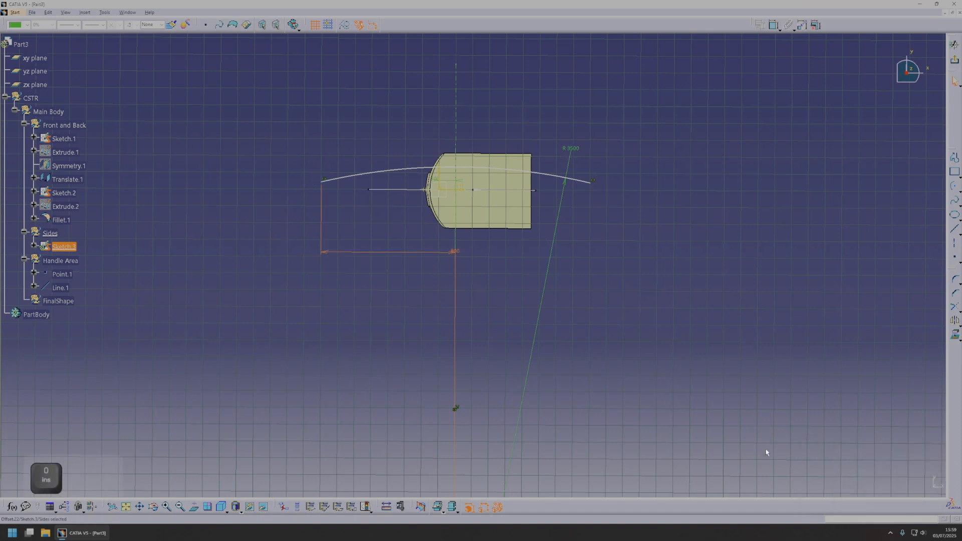
mouse_move(851, 396)
middle_down()
mouse_move(692, 298)
mouse_move(667, 254)
middle_up()
key(Escape)
- Dimension the distance between the arc and the sketch's horizontal axis and set it to 70 mm
click(772, 27)
click(310, 230)
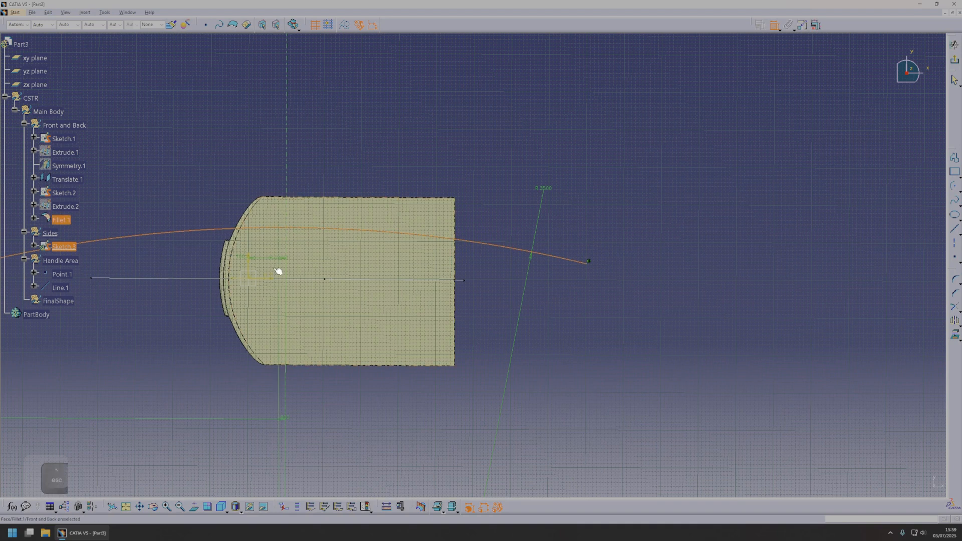
click(271, 280)
click(193, 268)
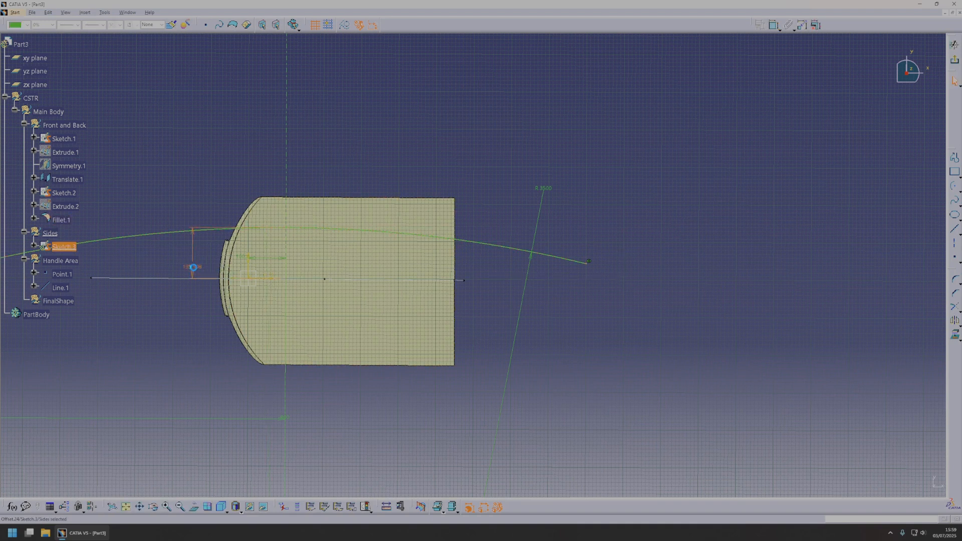
double_click(195, 268)
mouse_move(242, 275)
middle_down()
mouse_move(434, 263)
mouse_move(454, 228)
middle_up()
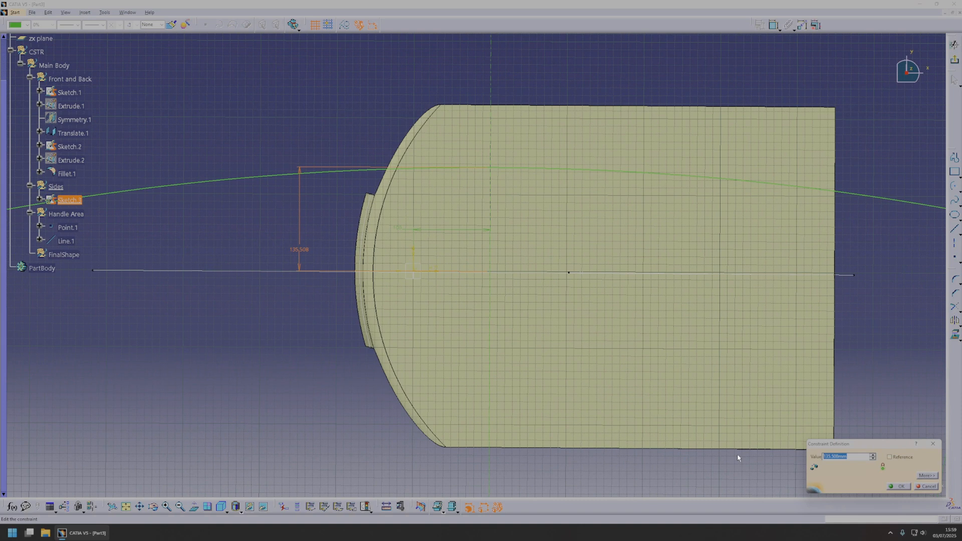
text(70)
key(Return)
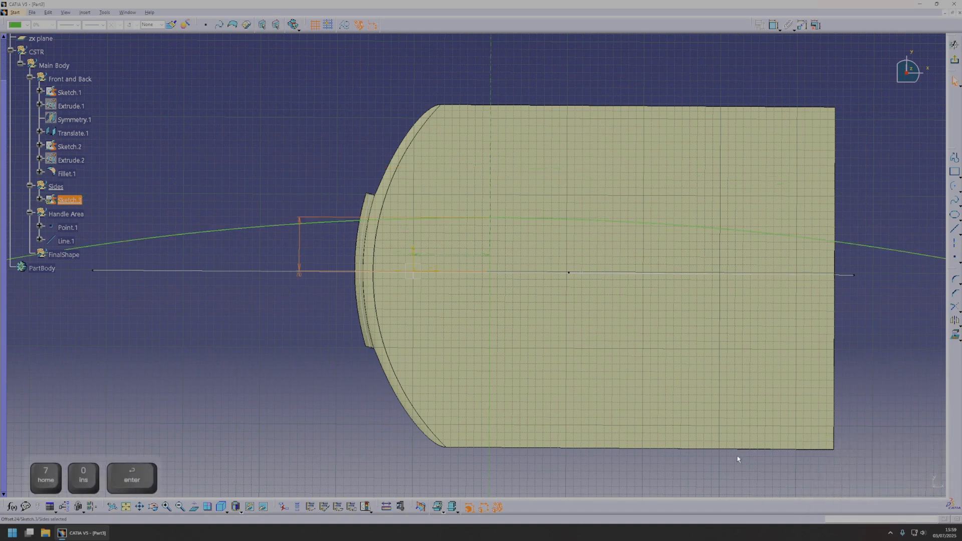
- In the front surface's profile sketch, set the vertical distance between the arc's endpoints to 300 mm and update the part
click(955, 59)
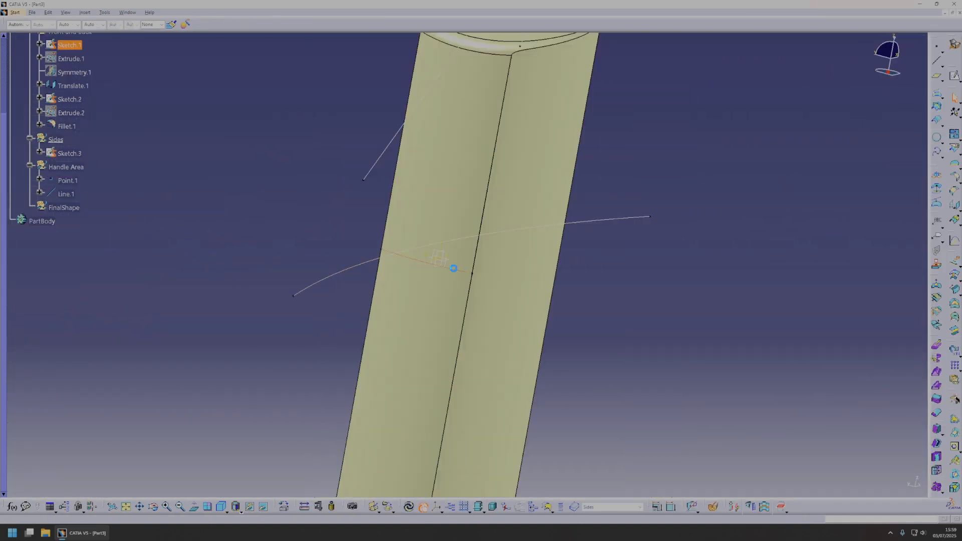
double_click(459, 271)
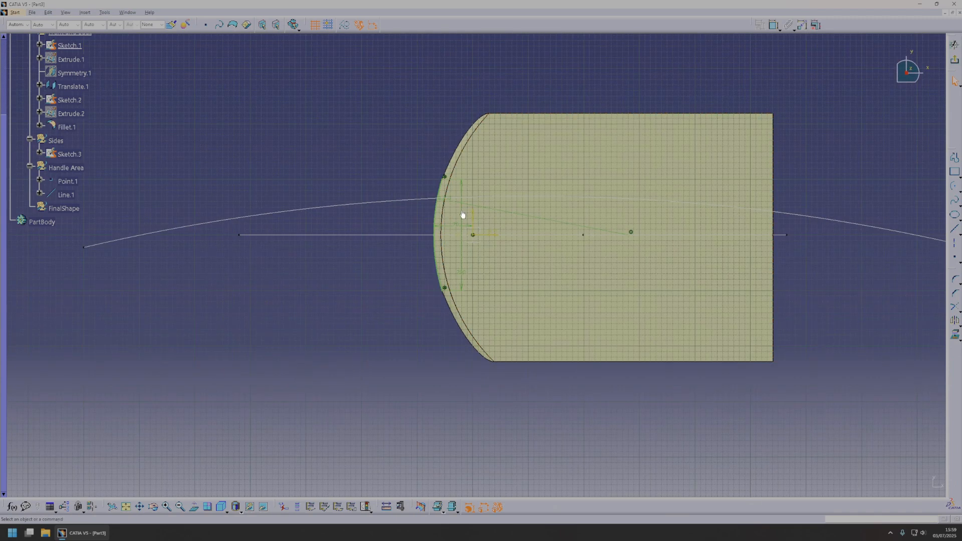
double_click(463, 215)
text(300)
key(Return)
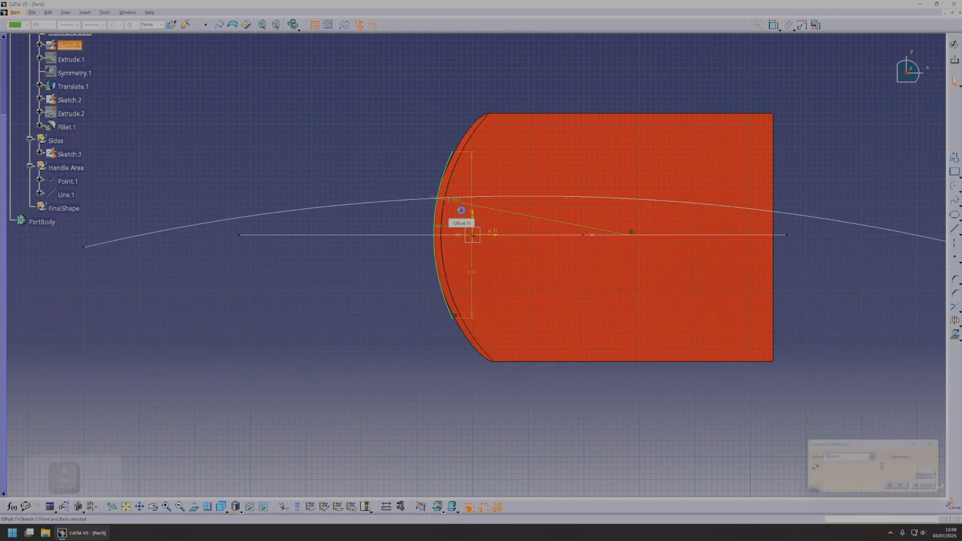
click(955, 59)
key(ctrl+u)
middle_drag(602, 273, 398, 305)
middle_drag(398, 305, 446, 301)
key(Escape)
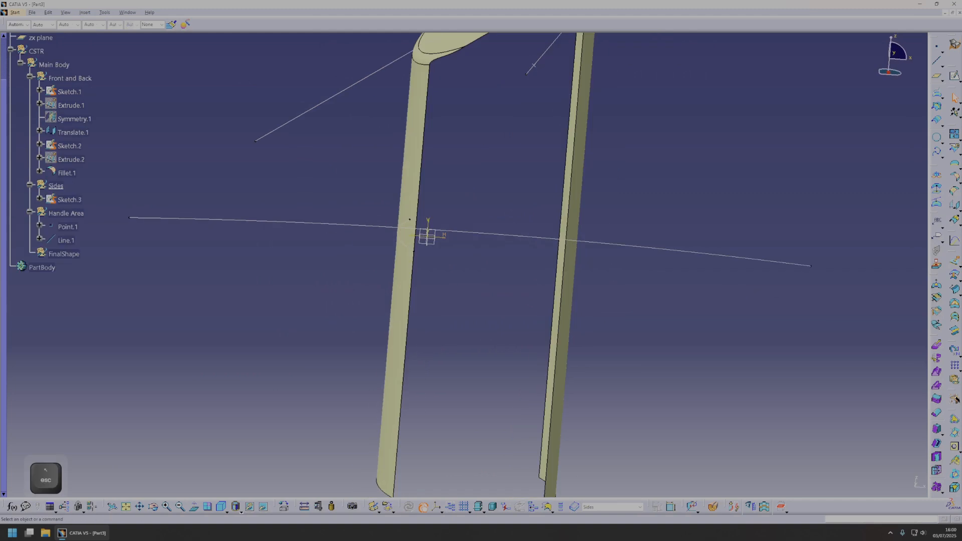
- Extrude the side arc as a surface normal to its sketch, extending both limits beyond the front and back surfaces
click(953, 261)
click(717, 254)
middle_drag(563, 303, 618, 260)
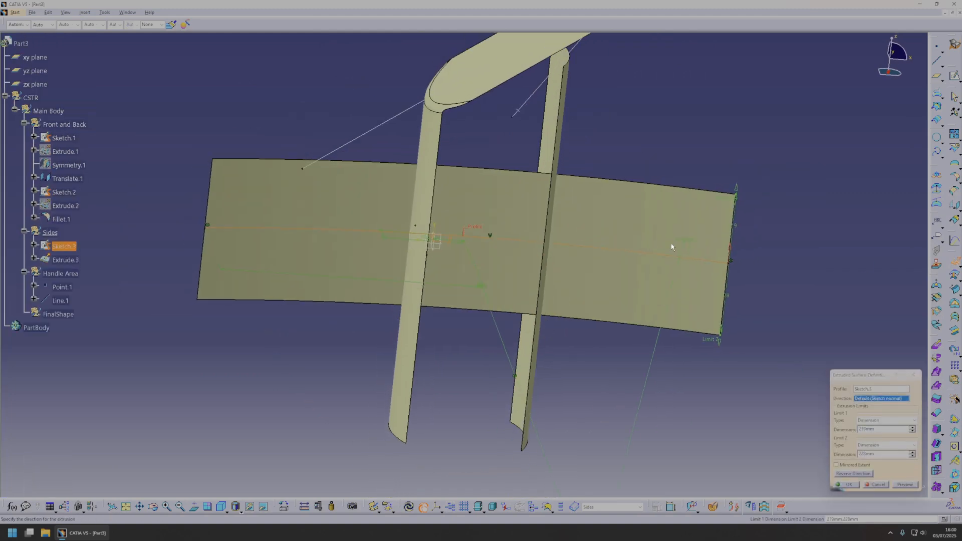
drag(738, 181, 639, 192)
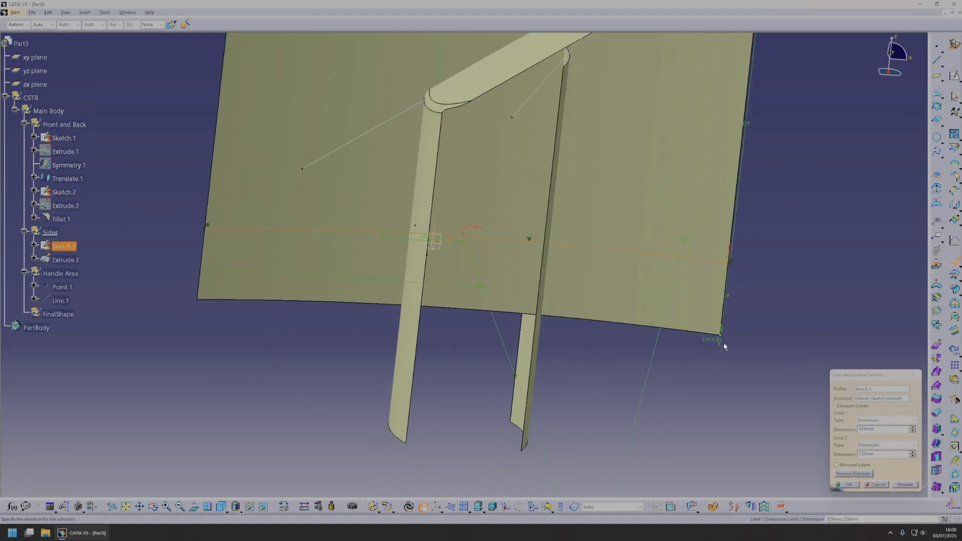
drag(720, 342, 704, 479)
click(848, 485)
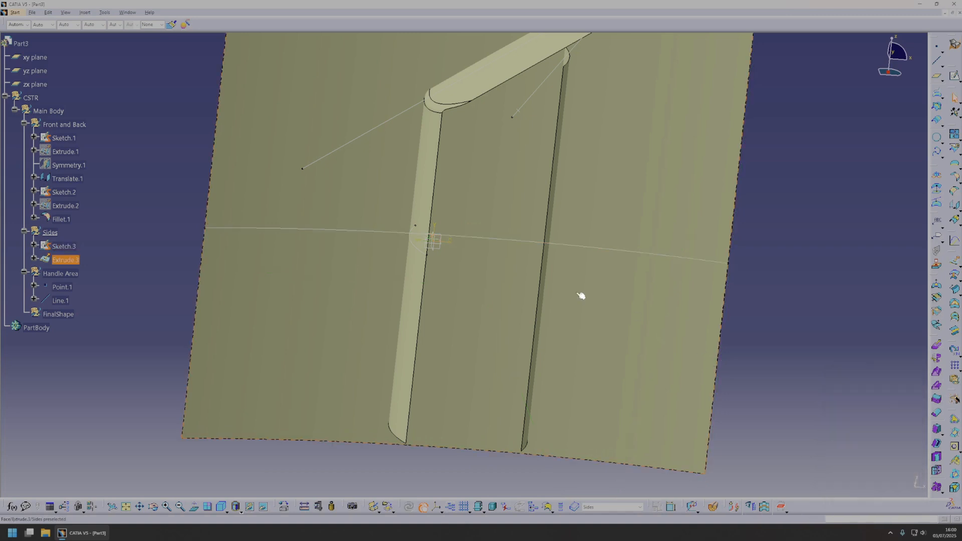
- Mirror the extruded side surface about the zx plane with Symmetry
middle_drag(636, 316, 696, 296)
click(957, 208)
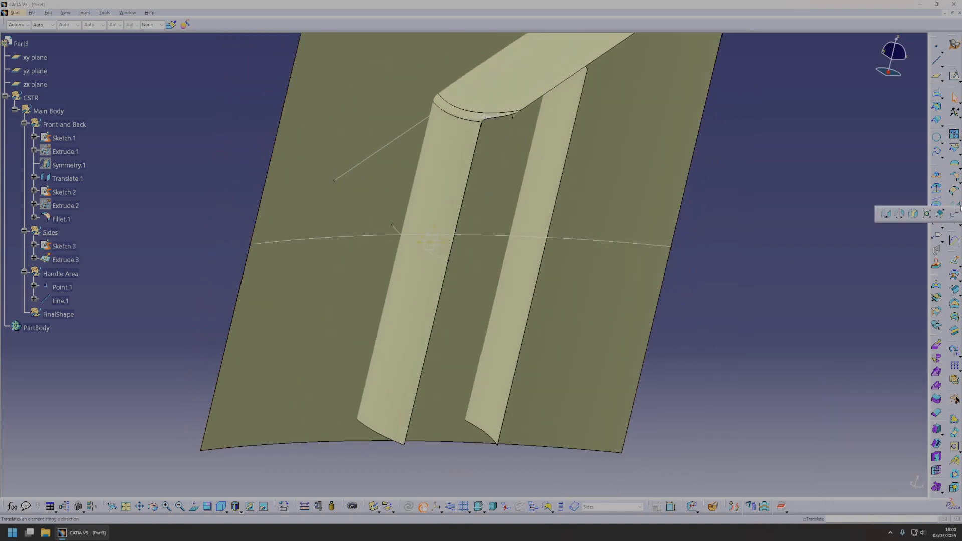
click(917, 216)
click(508, 240)
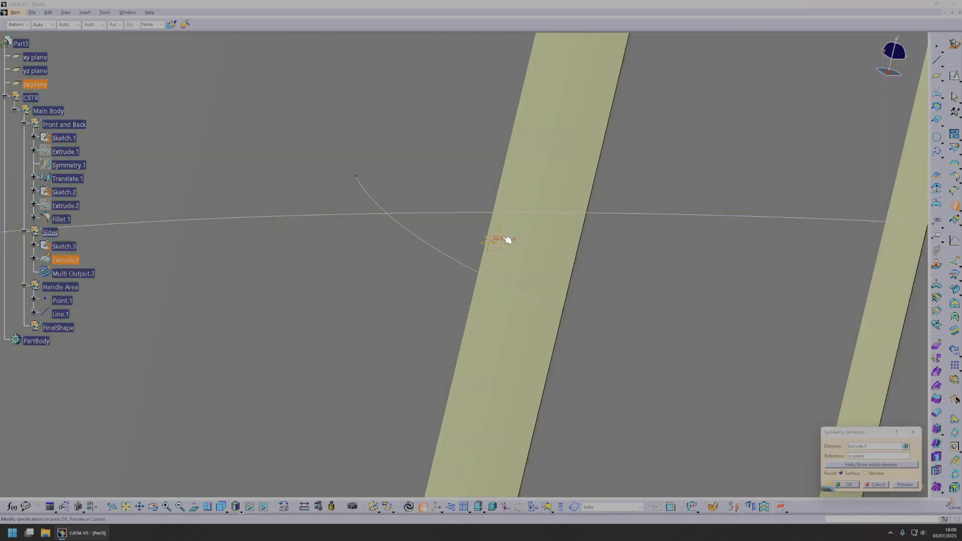
middle_drag(524, 264, 556, 347)
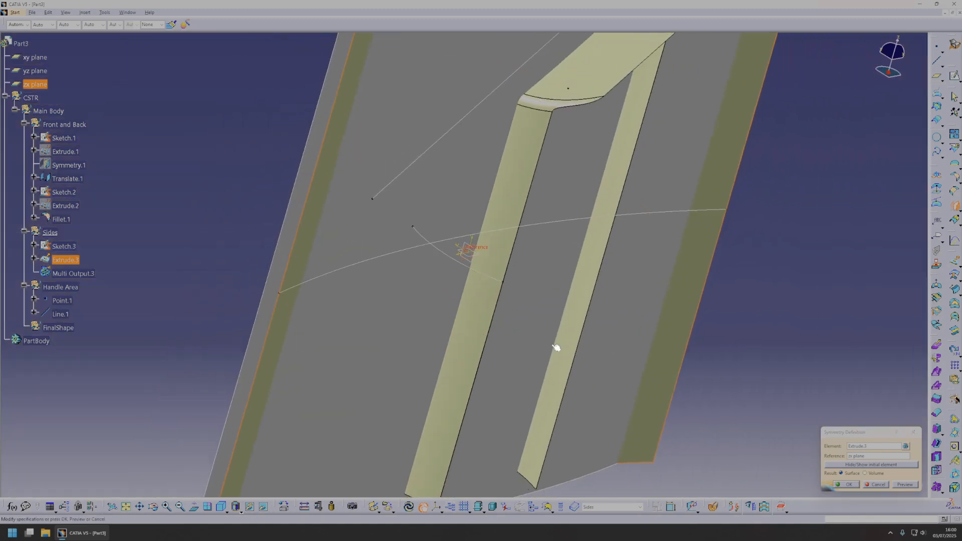
click(856, 484)
- Make the Handle Area geometrical set the current work object and hide the Sides set
middle_drag(596, 225, 504, 263)
click(55, 233)
middle_drag(435, 273, 426, 227)
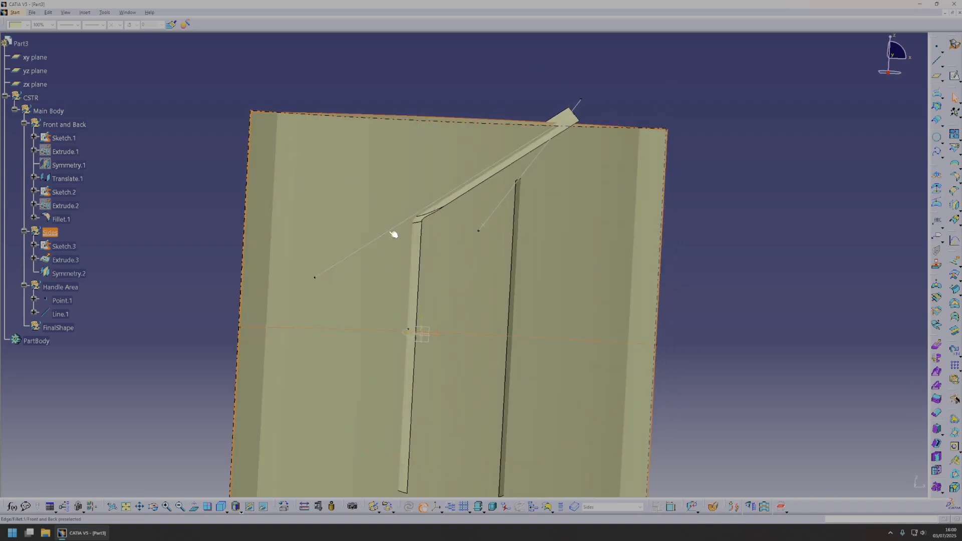
middle_drag(392, 365, 537, 281)
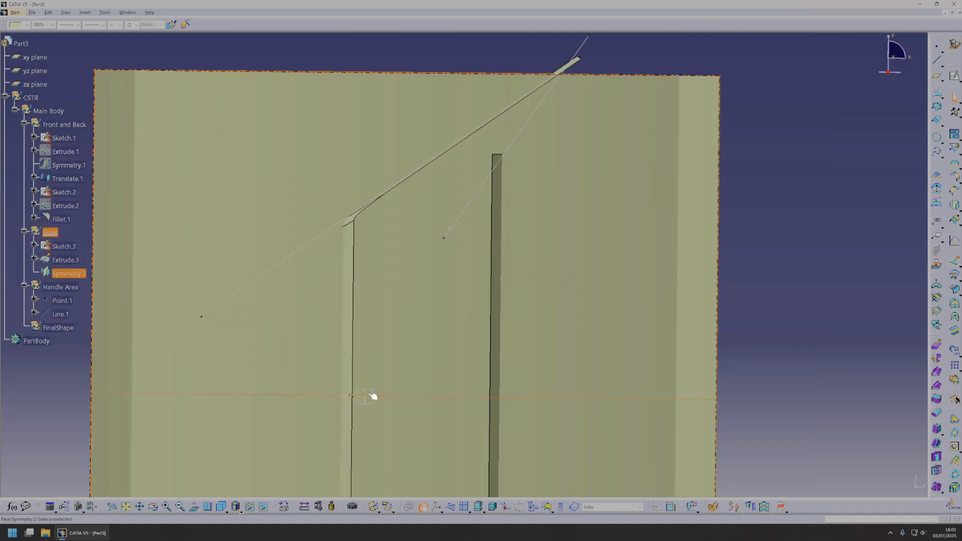
click(55, 288)
right_click(64, 290)
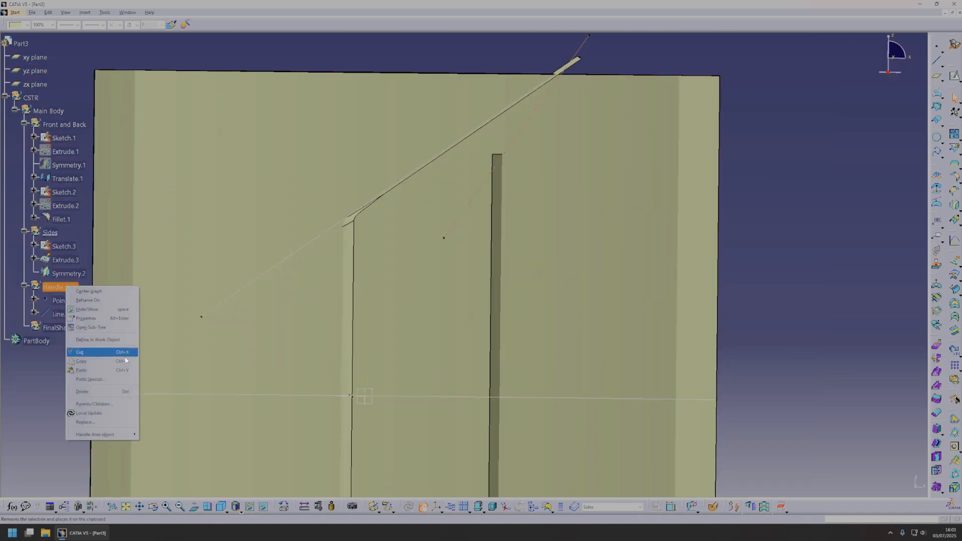
click(95, 340)
key(space)
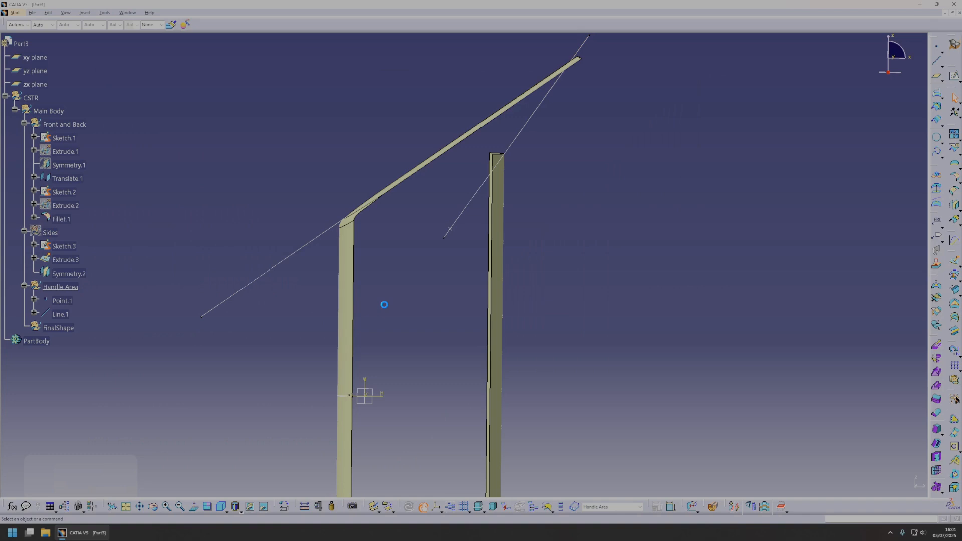
- Start a sketch on the zx plane and draw a center-based arc across the upper part of the back surface
middle_drag(370, 354, 361, 354)
click(955, 76)
middle_drag(617, 221, 619, 202)
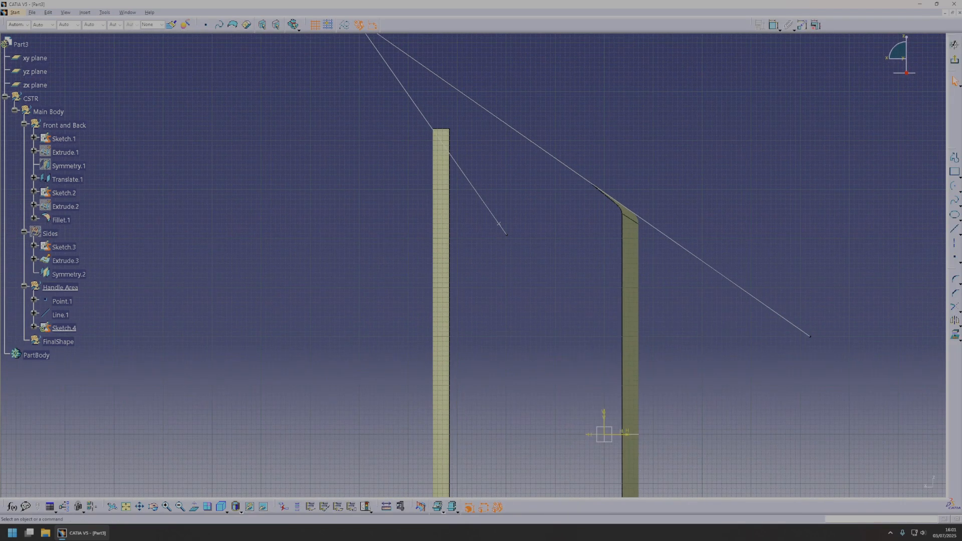
click(955, 186)
middle_drag(443, 165, 432, 202)
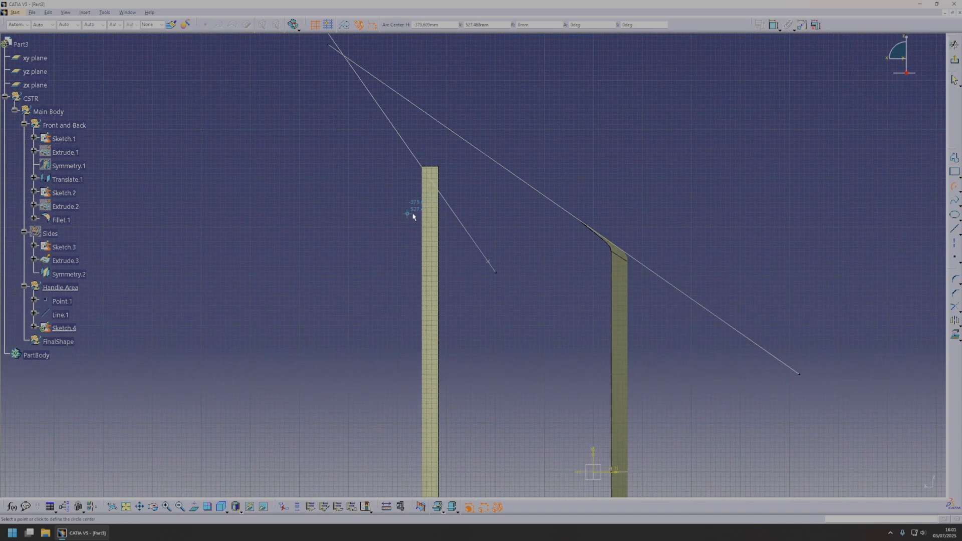
middle_drag(429, 250, 421, 209)
click(366, 241)
click(301, 196)
click(450, 109)
key(Escape)
- Move the arc and constrain its center to be coincident with the angled handle line
drag(387, 258, 402, 335)
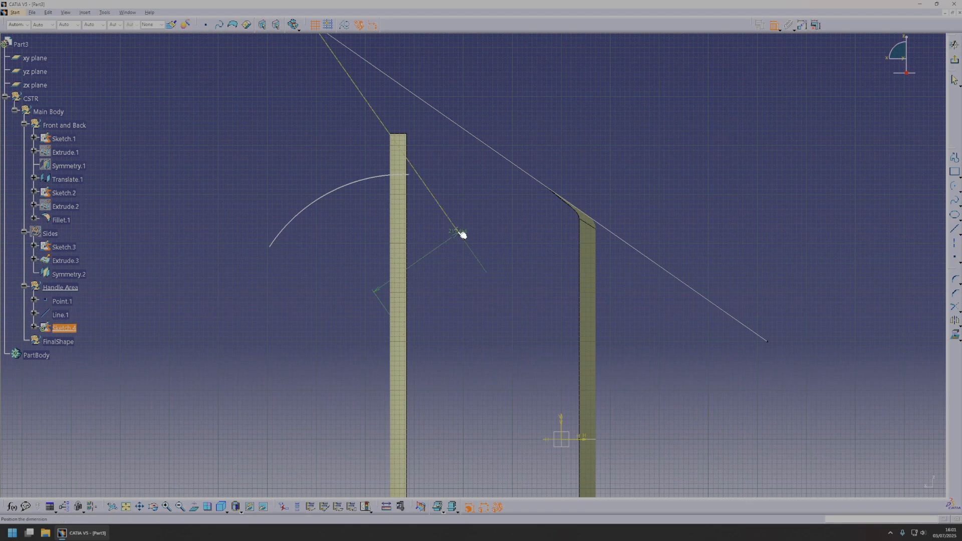
right_click(480, 274)
click(516, 308)
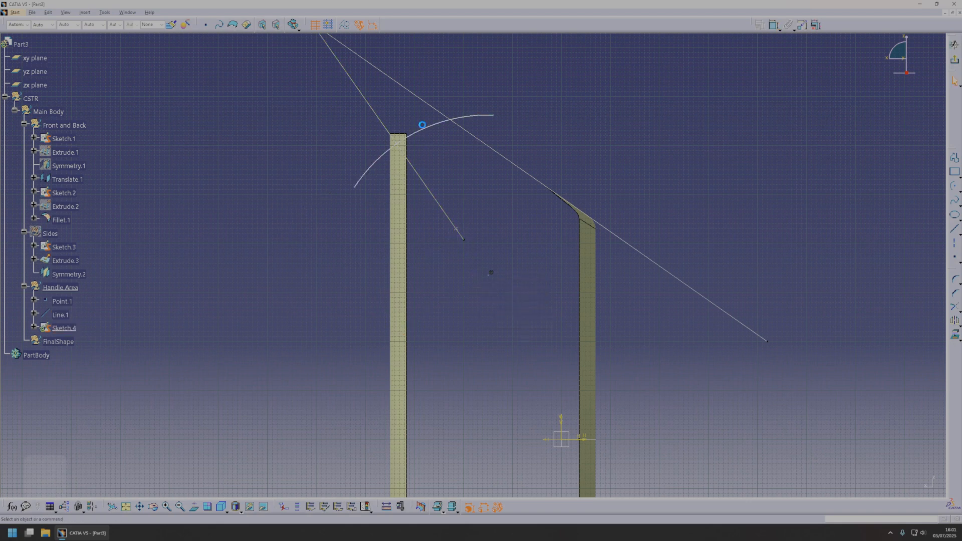
- Dimension the handle arc's radius and set it to 350 mm
key(Escape)
click(426, 127)
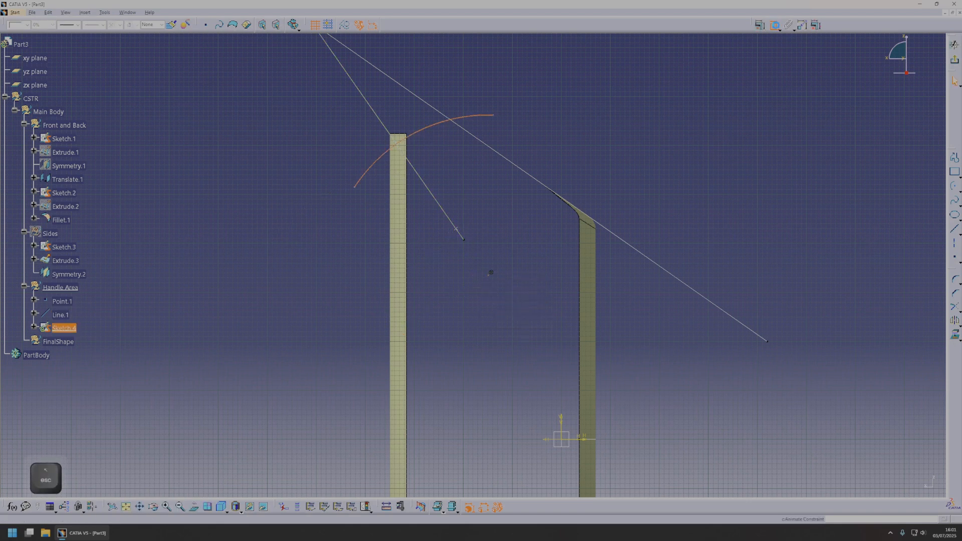
click(775, 25)
double_click(493, 91)
text(350)
key(Return)
key(Escape)
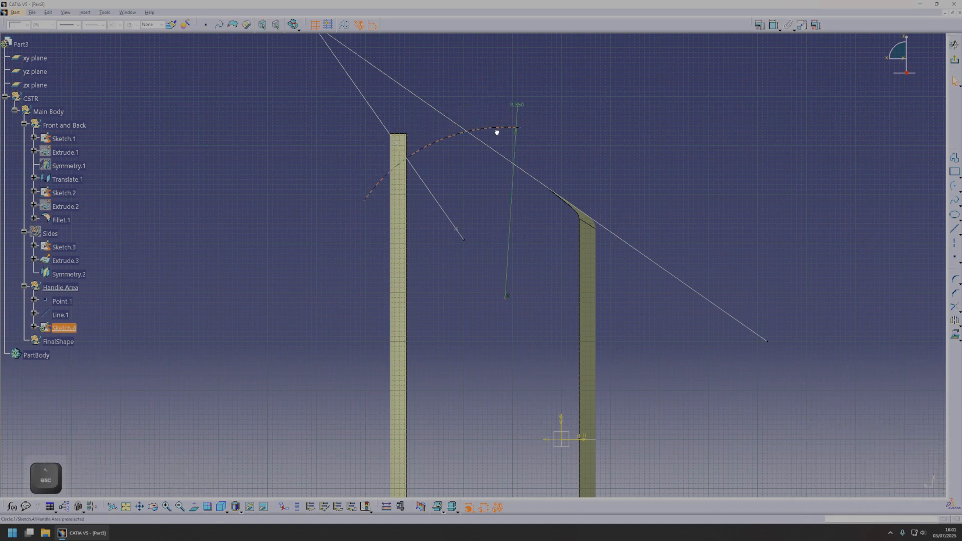
- Dimension the arc's endpoints from the angled handle line and set its center's distance from the handle point to 195 mm
drag(491, 128, 511, 150)
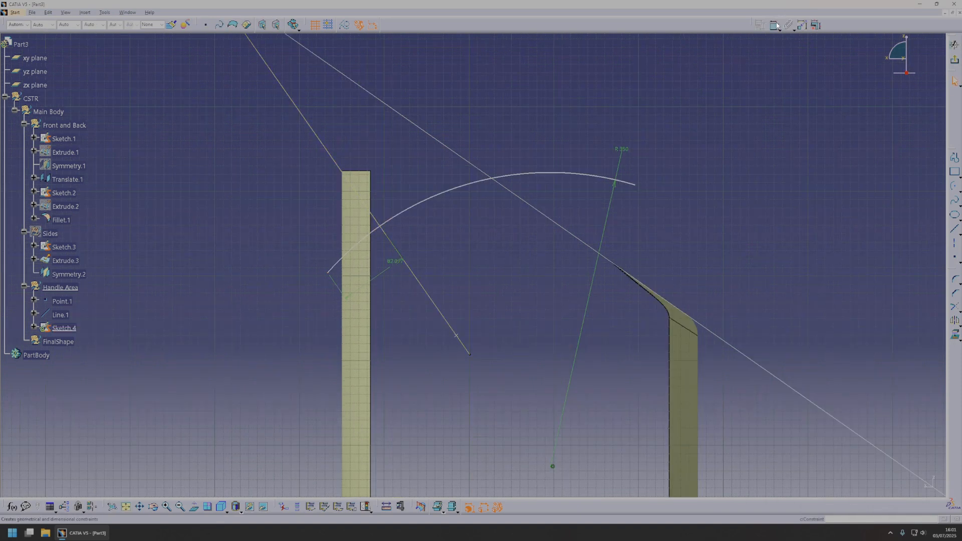
click(436, 301)
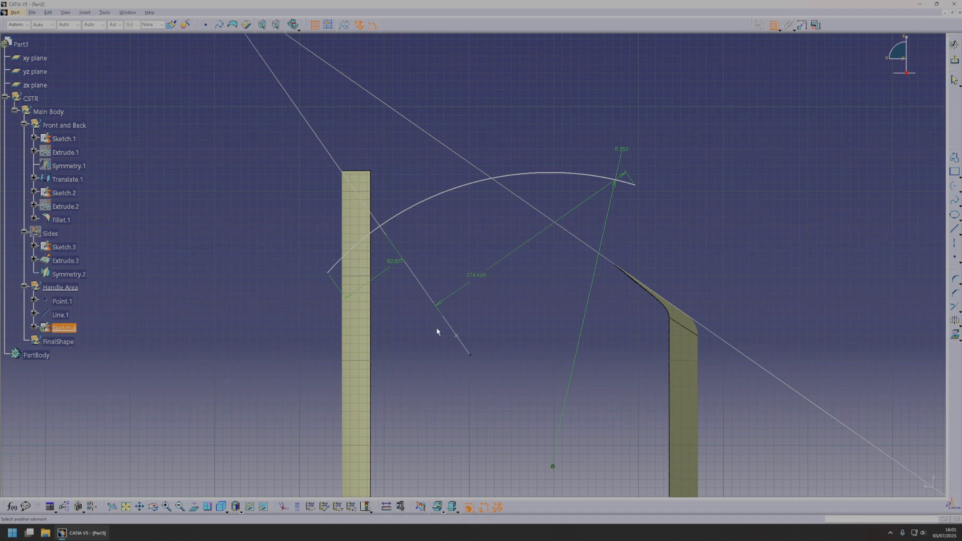
click(462, 337)
double_click(500, 338)
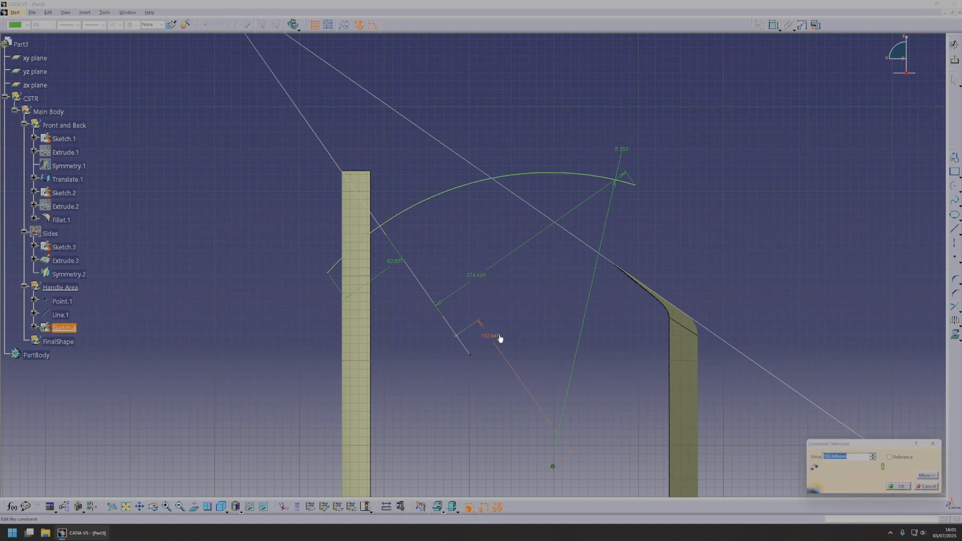
text(195)
key(Return)
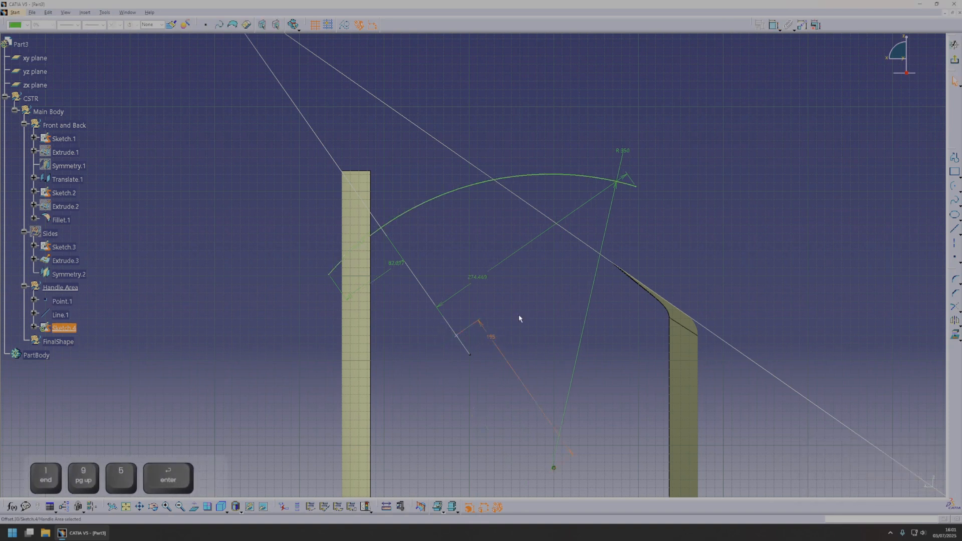
key(Escape)
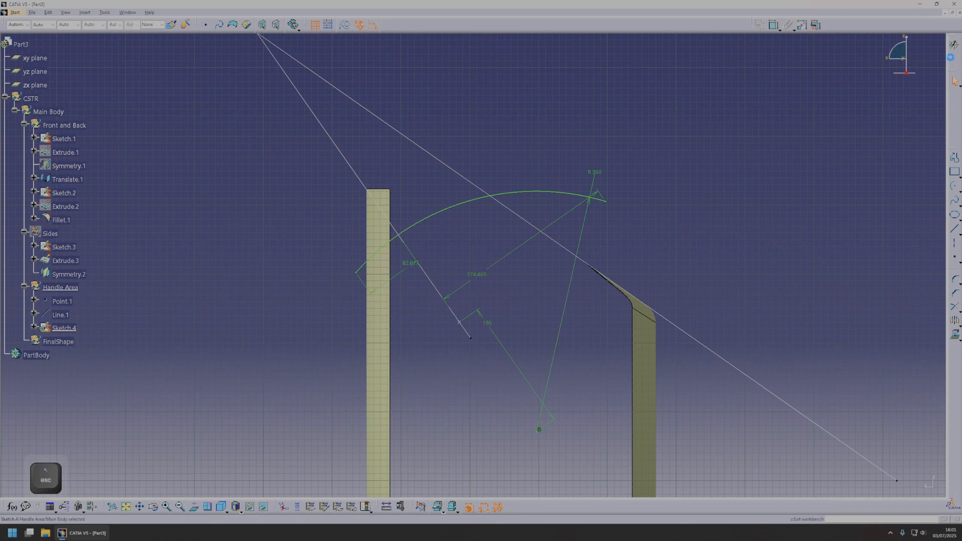
- In the sloping top's sketch, set the vertical distance between the handle point and the line's lower endpoint to 190 mm and update the part
mouse_move(632, 201)
middle_down()
mouse_move(576, 254)
mouse_move(514, 270)
middle_up()
mouse_move(399, 292)
middle_down()
mouse_move(466, 314)
mouse_move(402, 283)
mouse_move(428, 291)
mouse_move(434, 243)
middle_up()
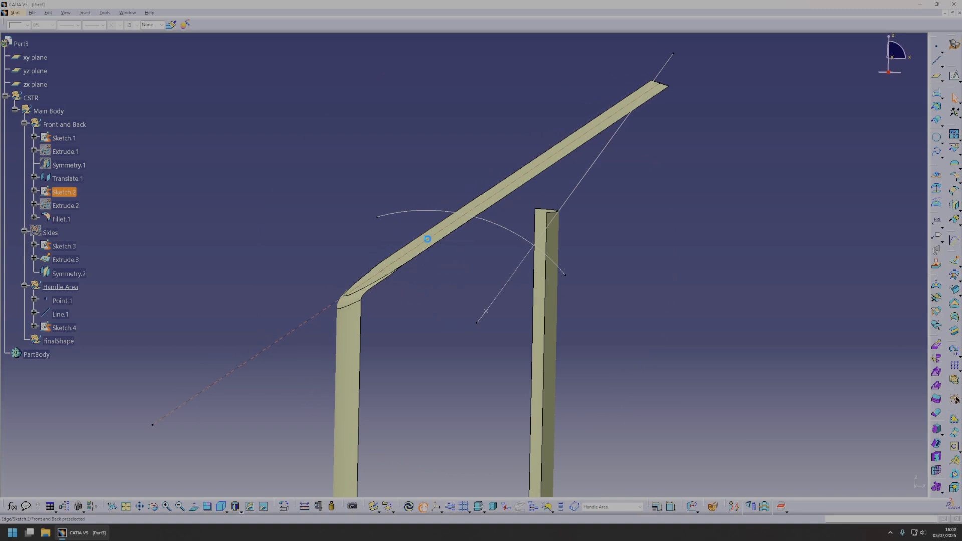
double_click(428, 240)
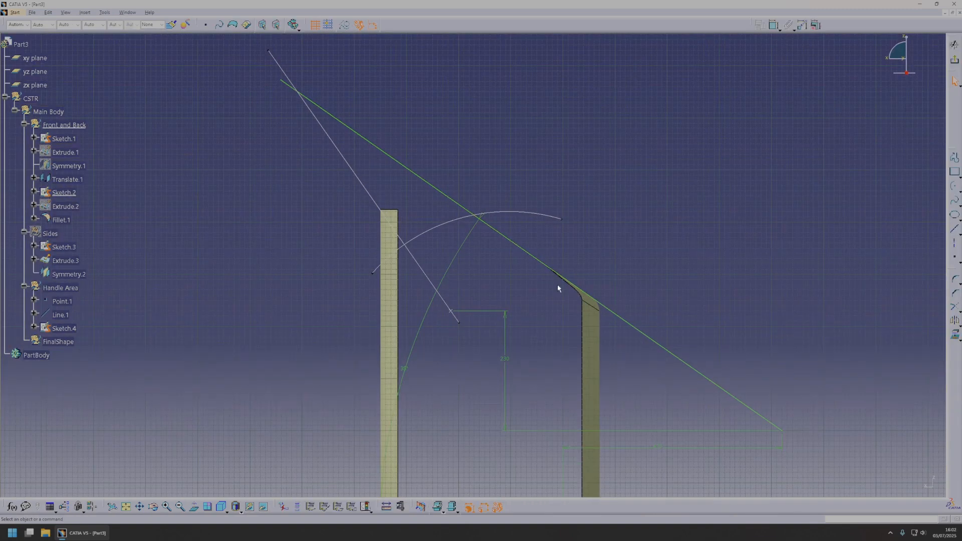
double_click(462, 293)
mouse_move(777, 396)
middle_down()
mouse_move(634, 243)
mouse_move(623, 314)
mouse_move(626, 191)
middle_up()
click(873, 459)
drag(874, 459, 873, 460)
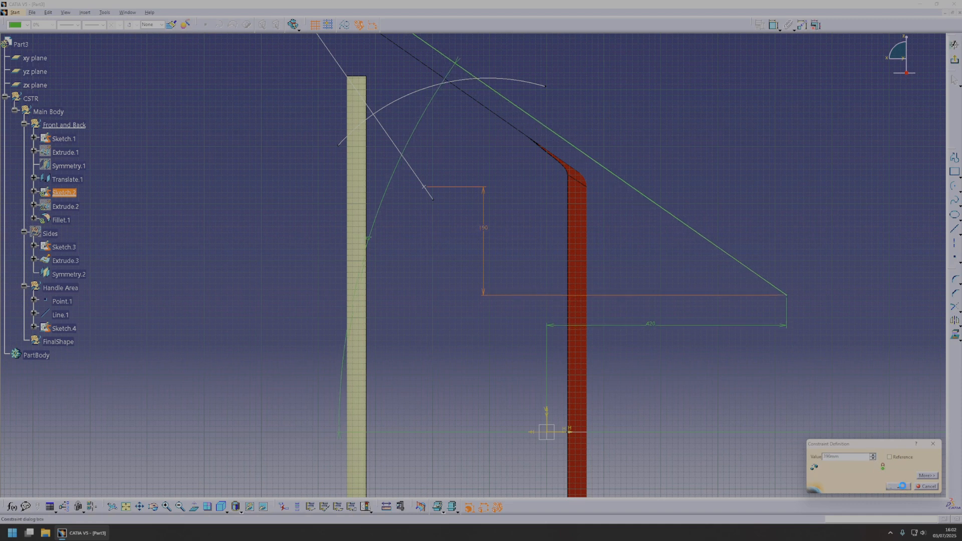
click(903, 486)
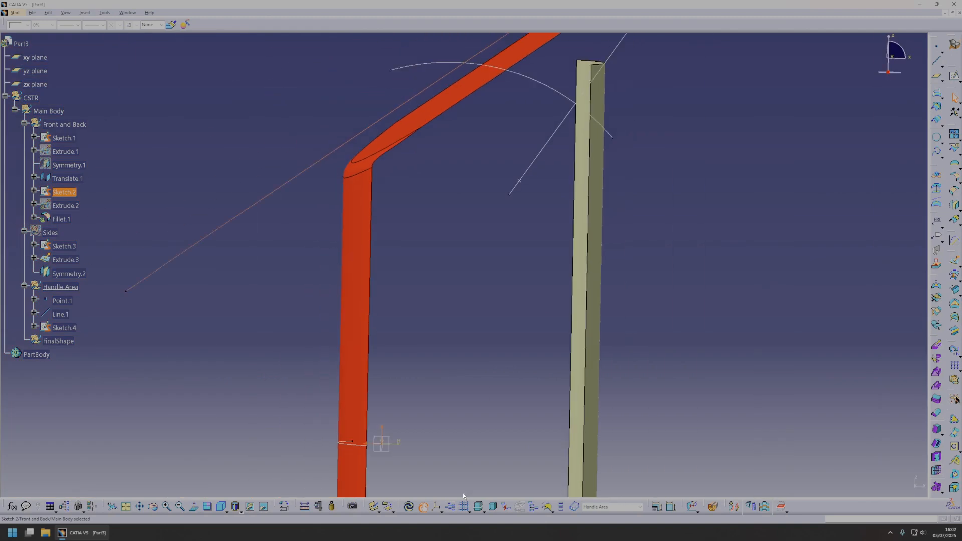
click(409, 508)
middle_drag(549, 147, 541, 258)
click(525, 206)
mouse_move(522, 210)
middle_down()
mouse_move(434, 281)
mouse_move(446, 260)
middle_up()
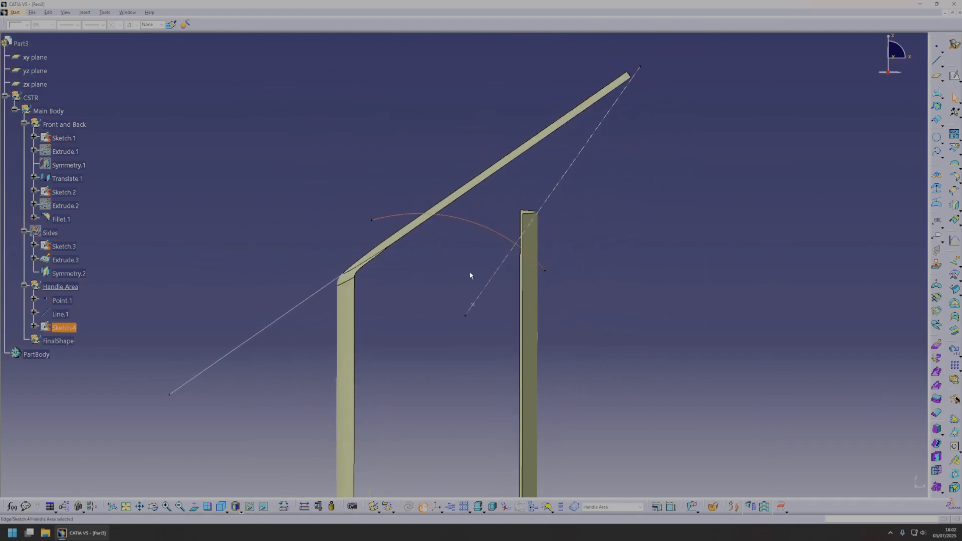
middle_drag(563, 298, 437, 267)
click(580, 309)
mouse_move(580, 309)
middle_down()
mouse_move(463, 293)
mouse_move(472, 290)
mouse_move(479, 307)
middle_up()
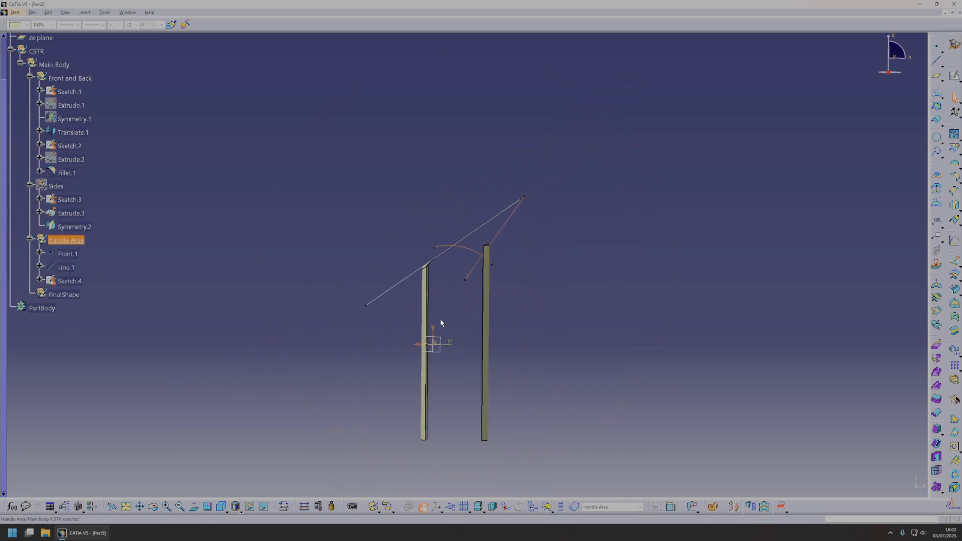
- Start another sketch on the zx plane in Handle Area and draw a sloping line crossing near the handle line's lower end
click(438, 342)
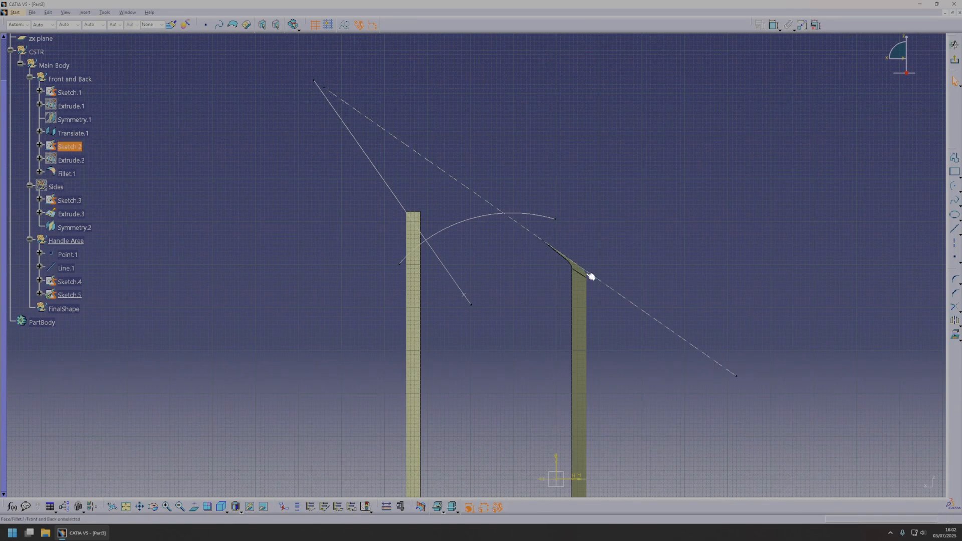
click(955, 228)
click(399, 334)
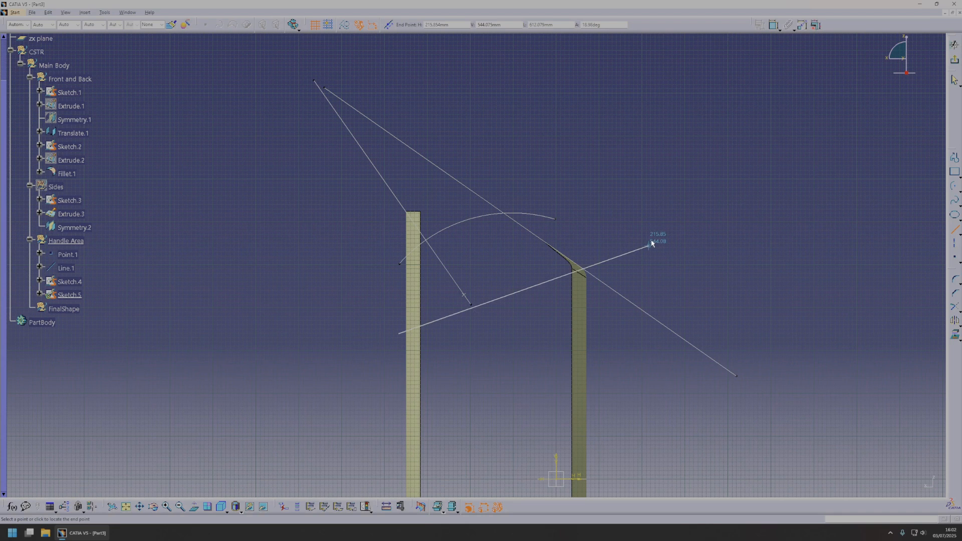
click(596, 224)
- Constrain the new sloping line at 90° to the angled handle line
click(456, 278)
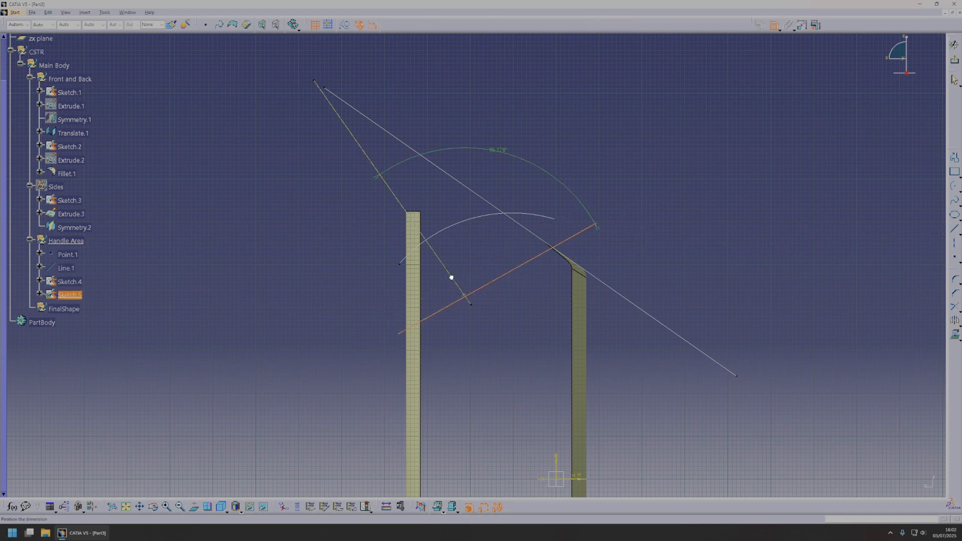
right_click(478, 274)
click(462, 266)
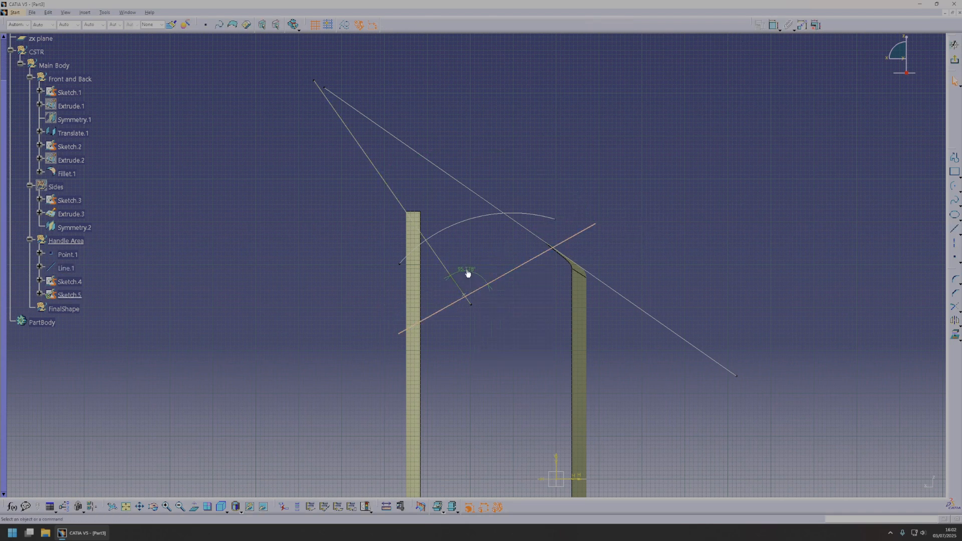
double_click(470, 272)
text(90deg)
key(Return)
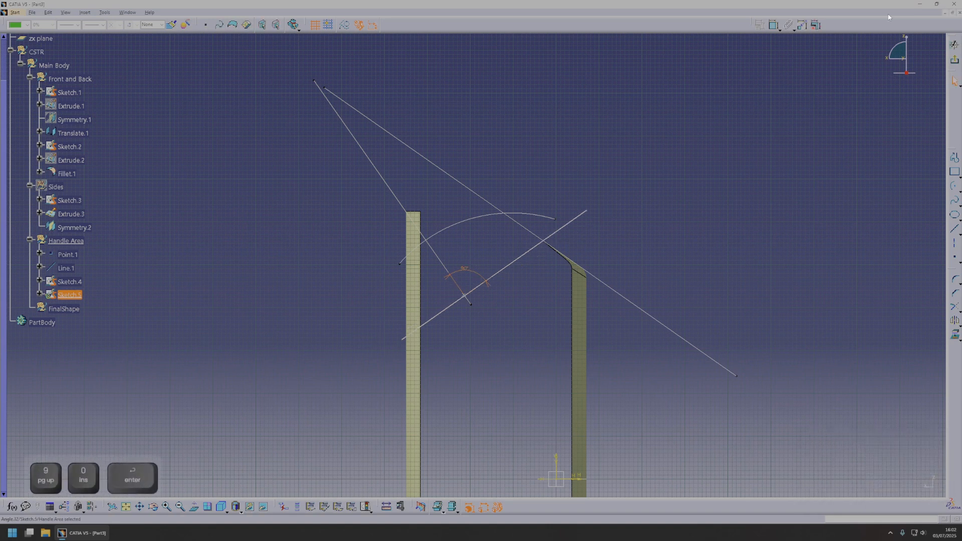
- Dimension the sloping line's distance from the handle point and set it to 10 mm
middle_drag(455, 310, 460, 318)
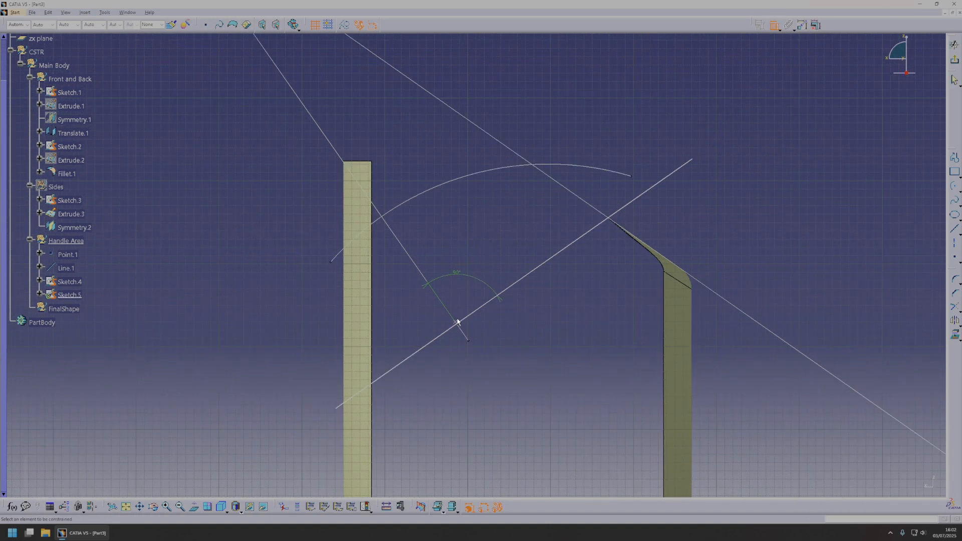
right_click(470, 301)
click(512, 331)
click(470, 294)
double_click(473, 295)
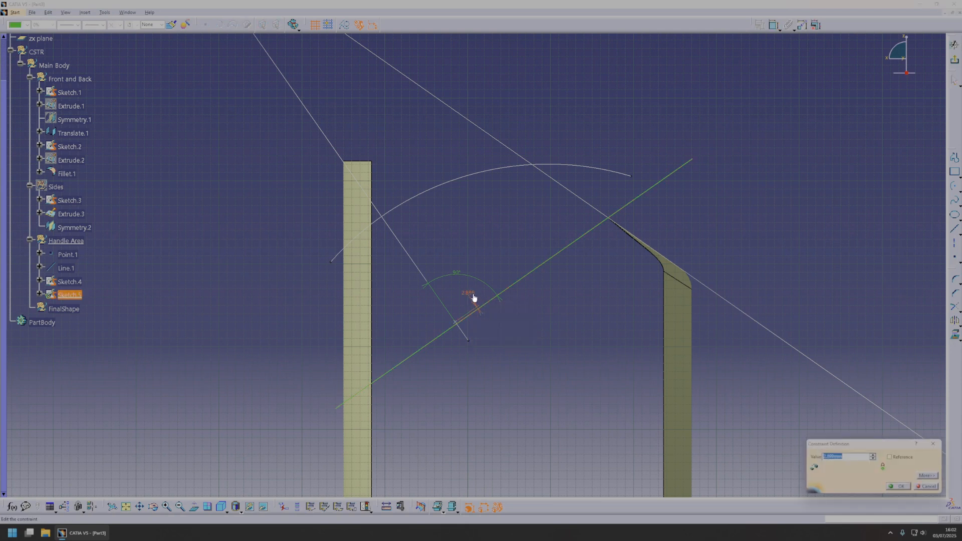
text(5)
key(Return)
double_click(473, 293)
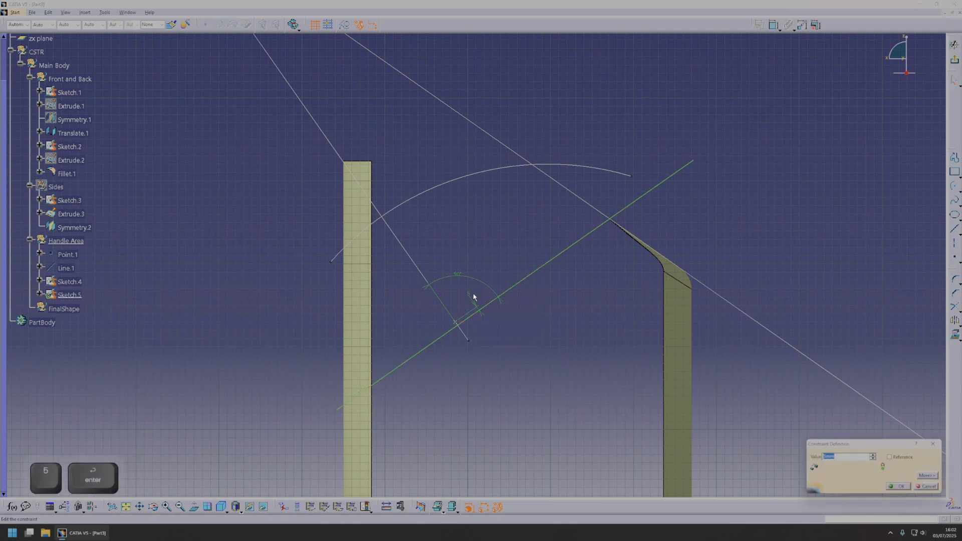
text(10)
key(Return)
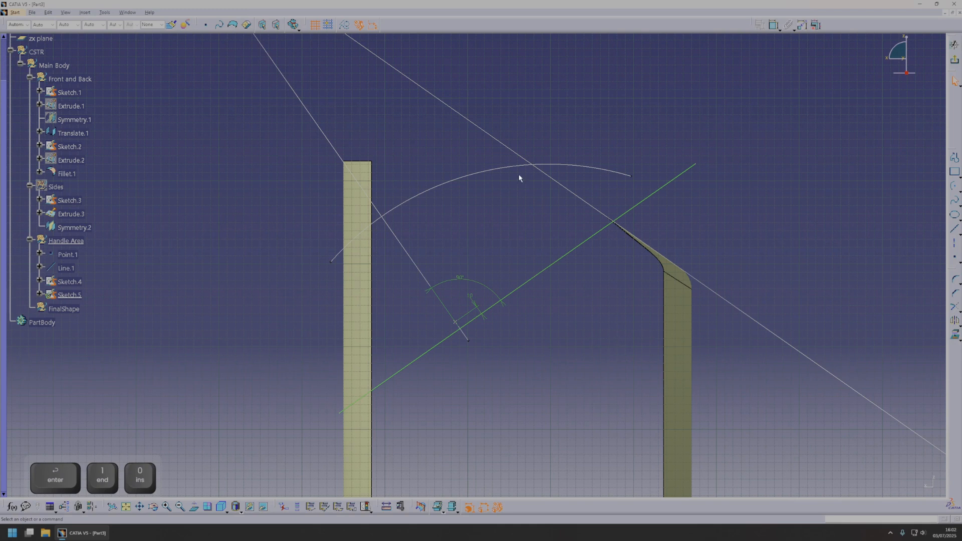
- Shorten the sloping line at its upper end, extend it slightly at its lower end and finish the sketch
drag(700, 166, 651, 198)
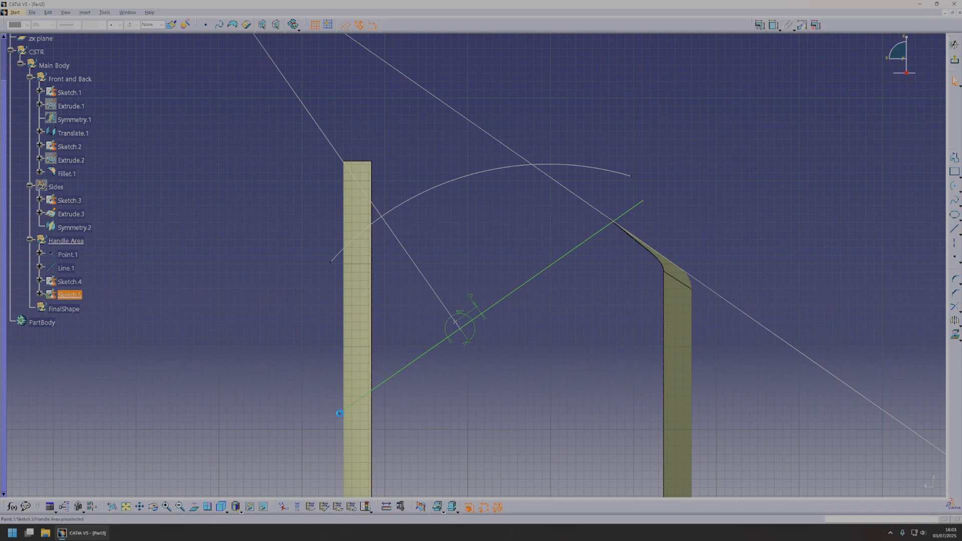
drag(344, 417, 321, 426)
click(954, 44)
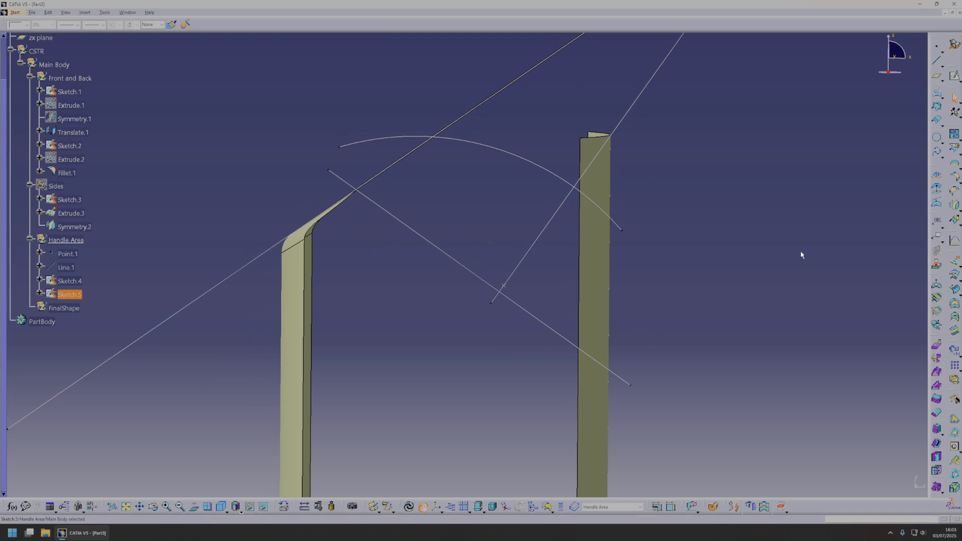
- Extrude the sloping line's sketch into a surface reaching past the canister on both sides of the zx plane
click(956, 262)
middle_drag(498, 285, 521, 351)
click(847, 484)
scroll(60, 171, up, 3)
key(space)
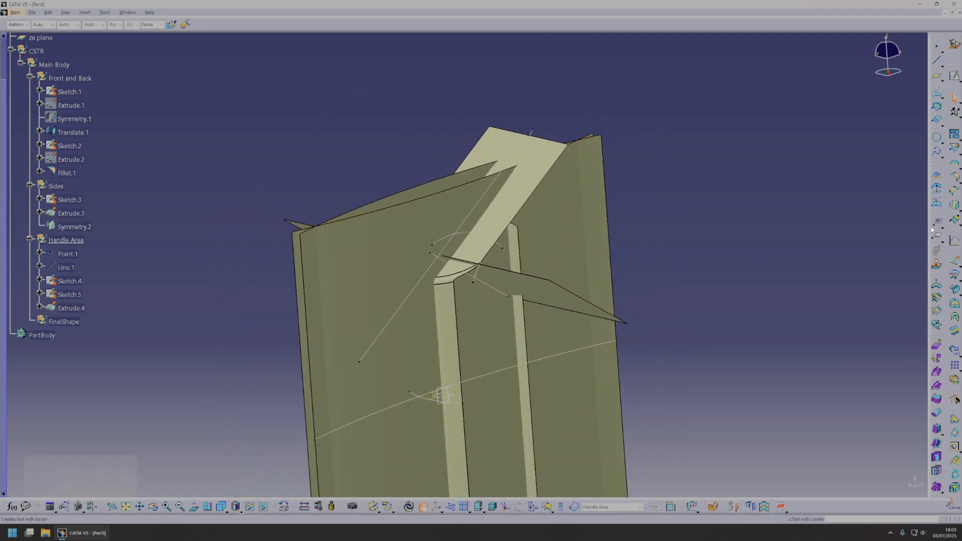
- Create the intersection curve between the extruded sloping surface Extrude.4 and the side surface Extrude.3
click(936, 112)
middle_drag(506, 266, 469, 333)
click(537, 297)
click(469, 268)
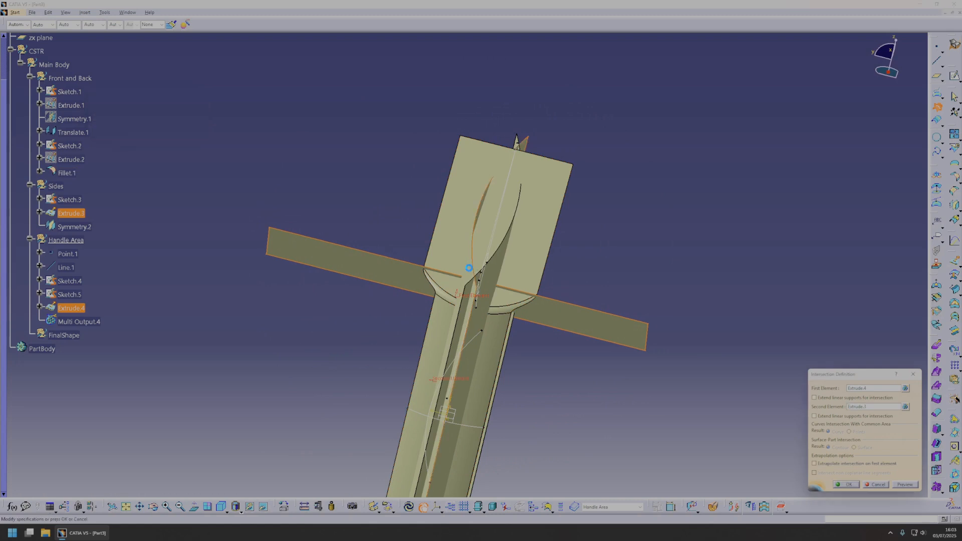
click(844, 485)
- Begin a Blend surface with Intersect.1 as its first curve and the side surface Extrude.3 as its first support
middle_drag(498, 354, 561, 322)
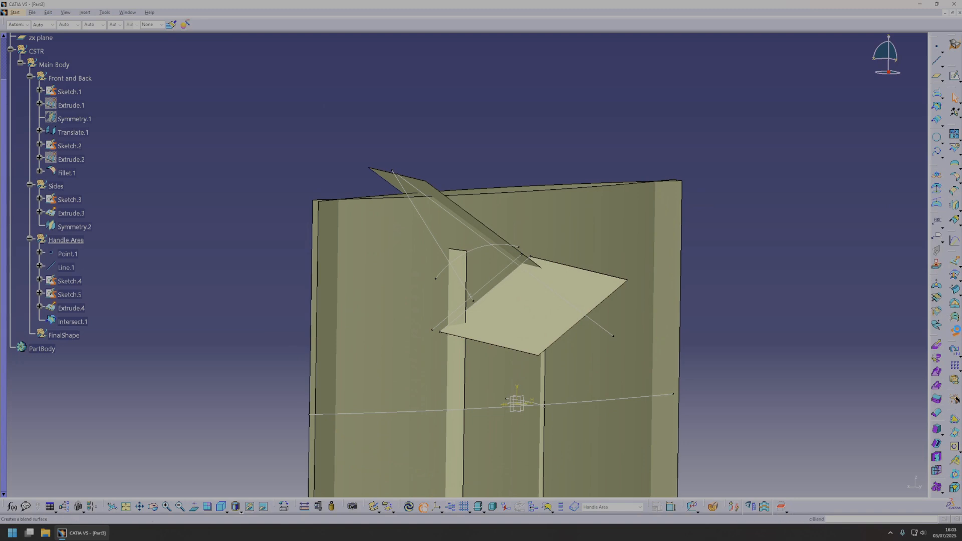
click(955, 330)
ctrl+middle_drag(503, 281, 520, 327)
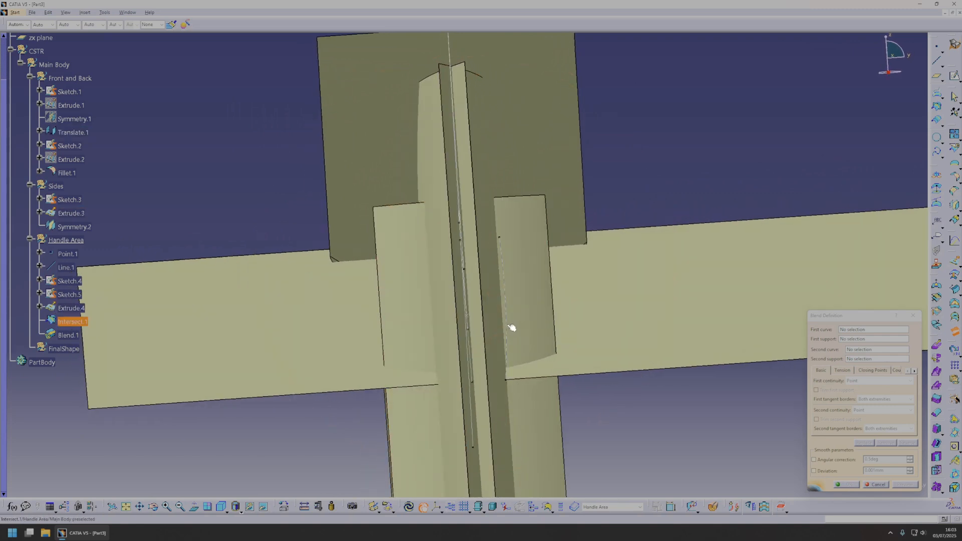
click(76, 324)
middle_drag(501, 258, 489, 281)
click(867, 339)
middle_drag(566, 281, 533, 280)
click(528, 295)
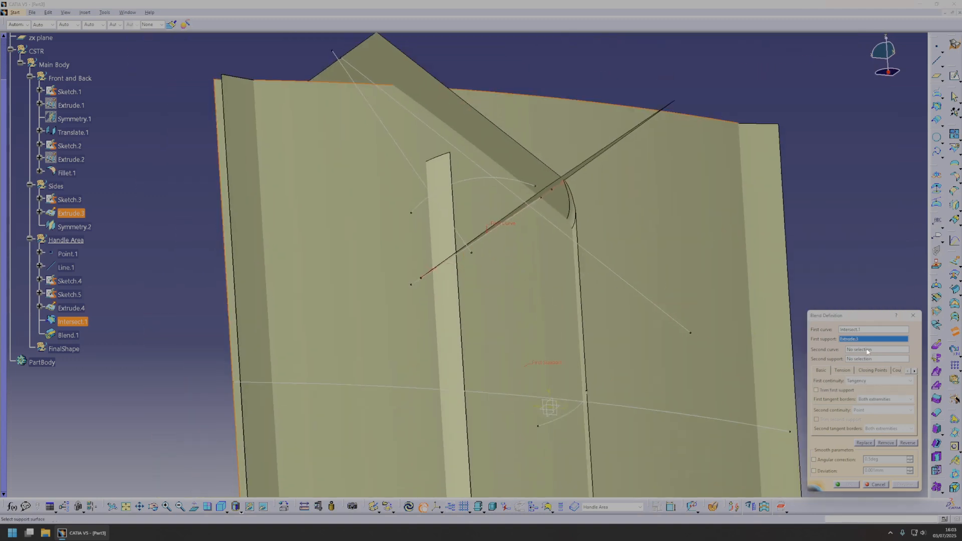
- Use the handle arc Sketch.4 as the blend's second curve, leave the second support empty and complete the blend
click(867, 350)
mouse_move(450, 199)
middle_down()
mouse_move(470, 279)
mouse_move(500, 251)
middle_up()
click(511, 261)
click(869, 359)
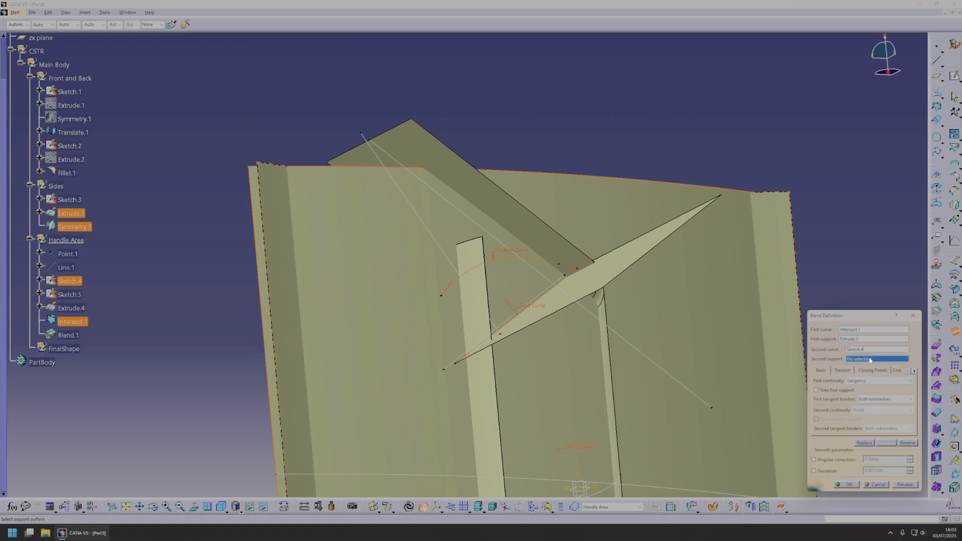
right_click(870, 360)
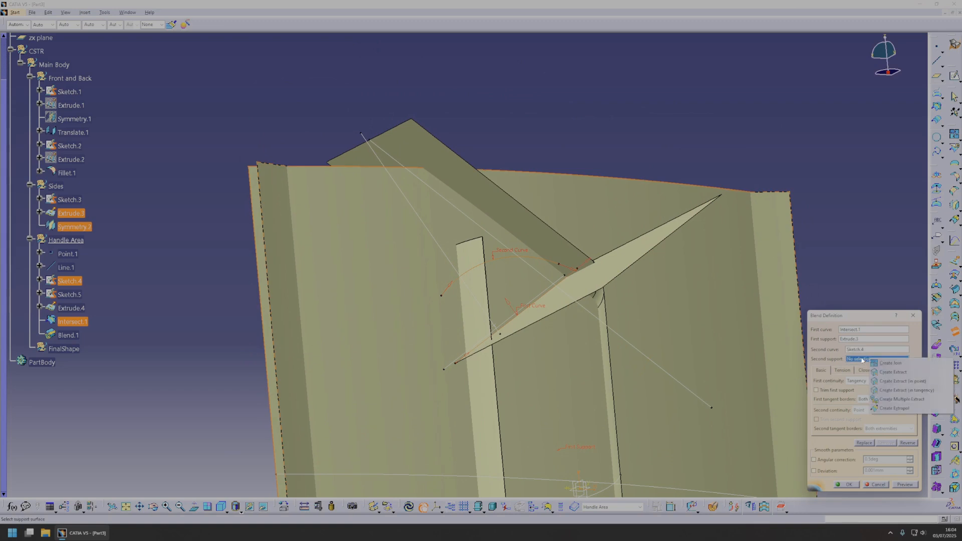
click(906, 485)
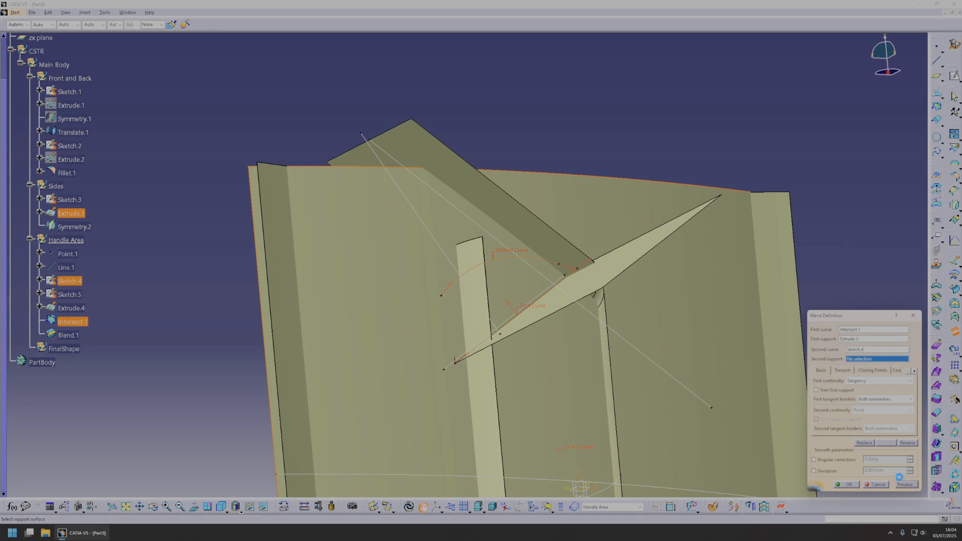
key(Escape)
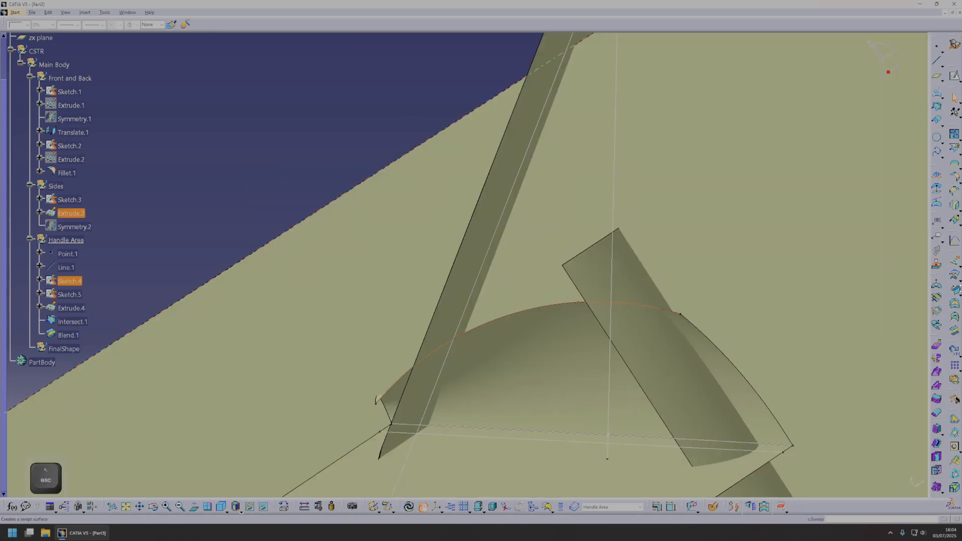
- Extrude the handle arc Sketch.4 into a surface, reducing its extent to a narrow strip
click(955, 261)
mouse_move(611, 303)
middle_down()
mouse_move(597, 300)
mouse_move(652, 309)
mouse_move(561, 303)
middle_up()
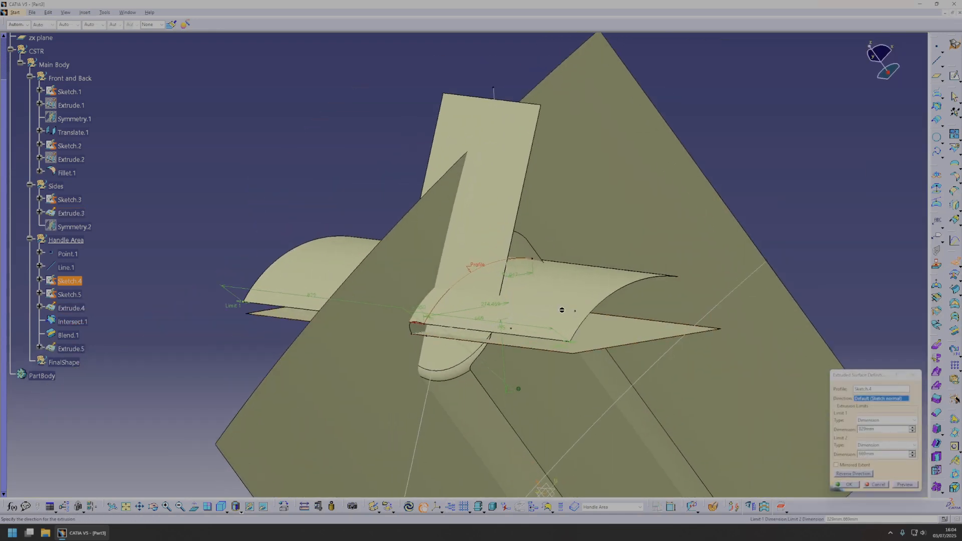
middle_drag(506, 324, 561, 338)
drag(597, 350, 440, 328)
click(851, 488)
- Edit Blend.1 to use the extruded arc strip as its second support and preview it
middle_drag(509, 335, 674, 303)
middle_drag(477, 310, 103, 294)
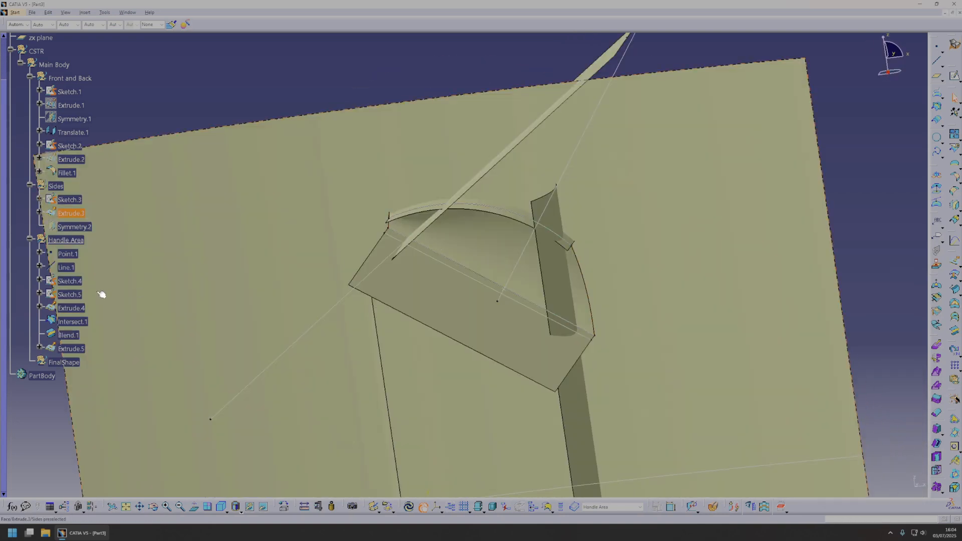
double_click(68, 335)
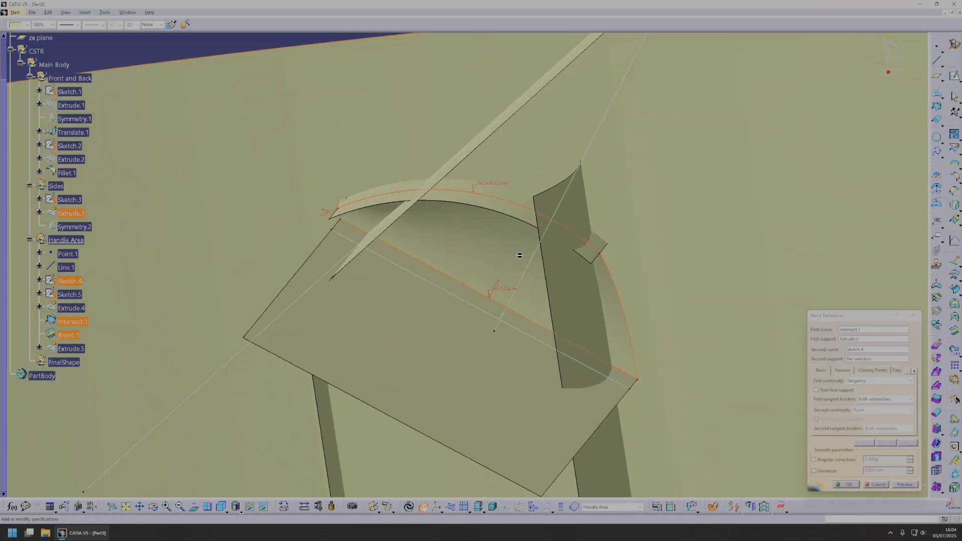
middle_drag(519, 256, 535, 299)
click(863, 358)
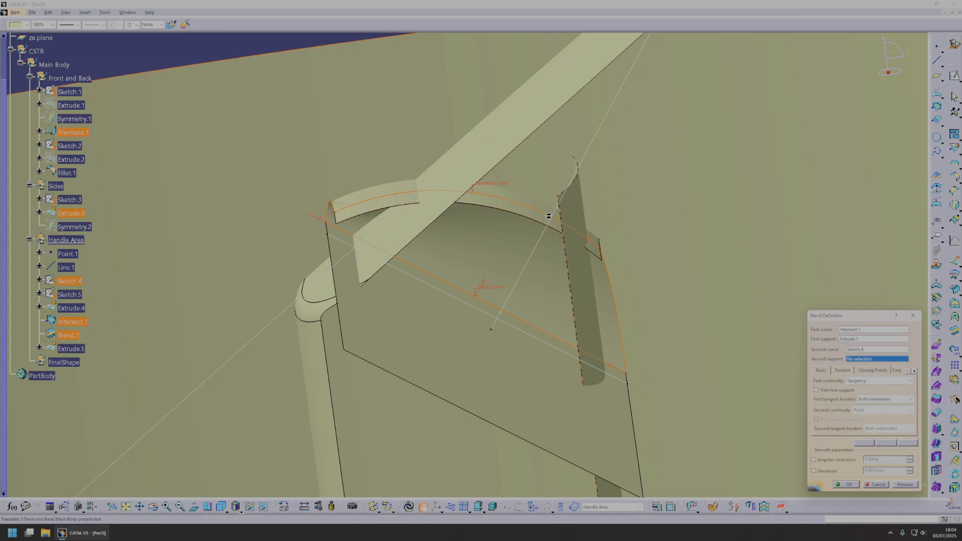
click(510, 210)
middle_drag(508, 237, 574, 308)
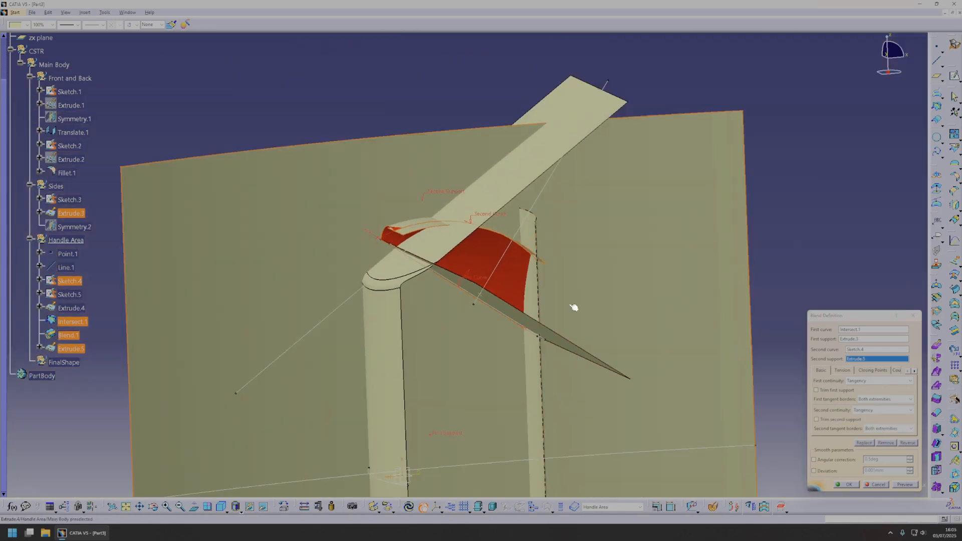
click(909, 485)
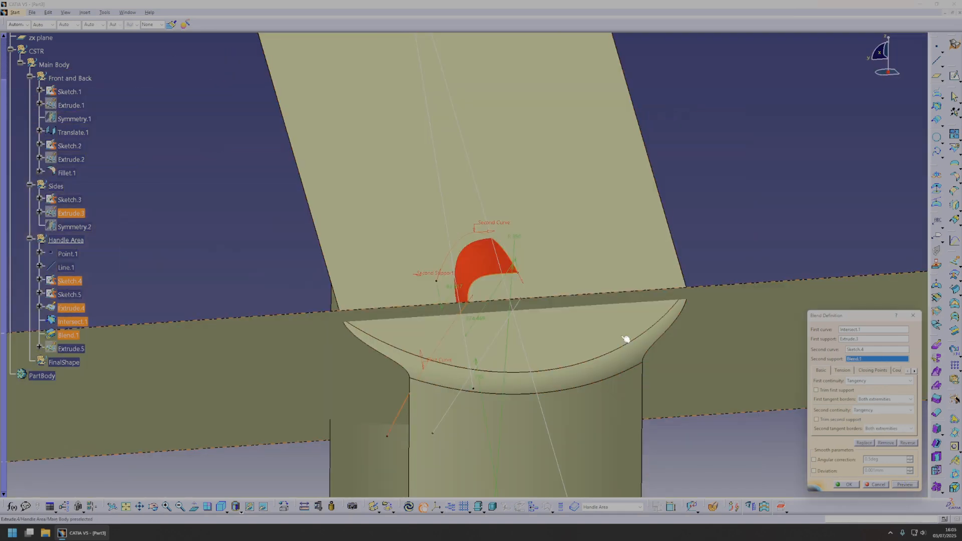
- Reselect Extrude.5 as the blend's second support and preview the surface again
middle_drag(627, 339, 484, 321)
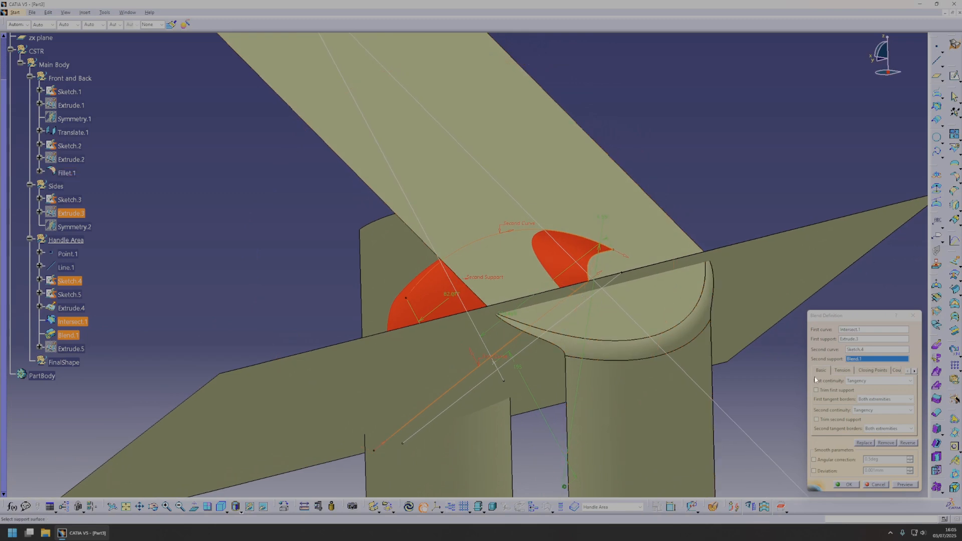
click(916, 485)
click(516, 275)
middle_drag(730, 318, 586, 278)
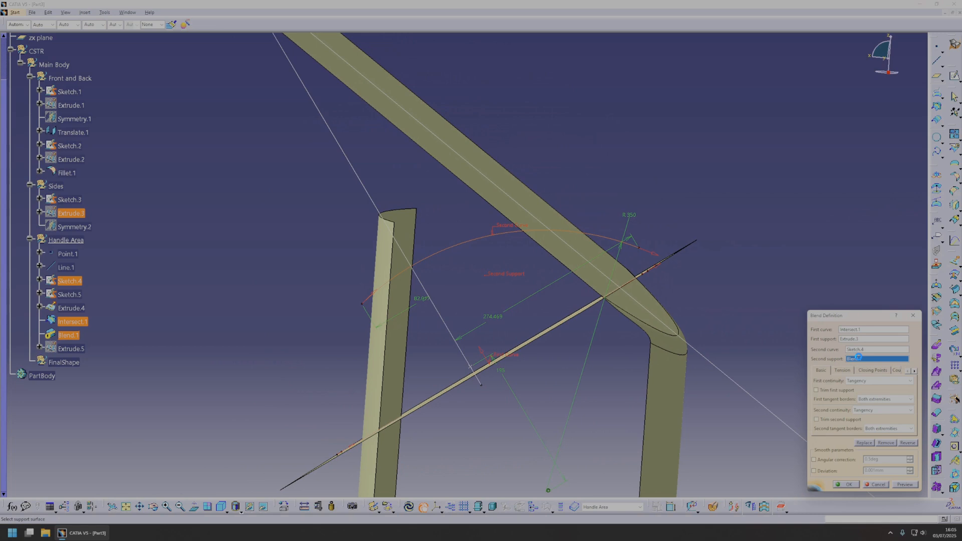
click(75, 350)
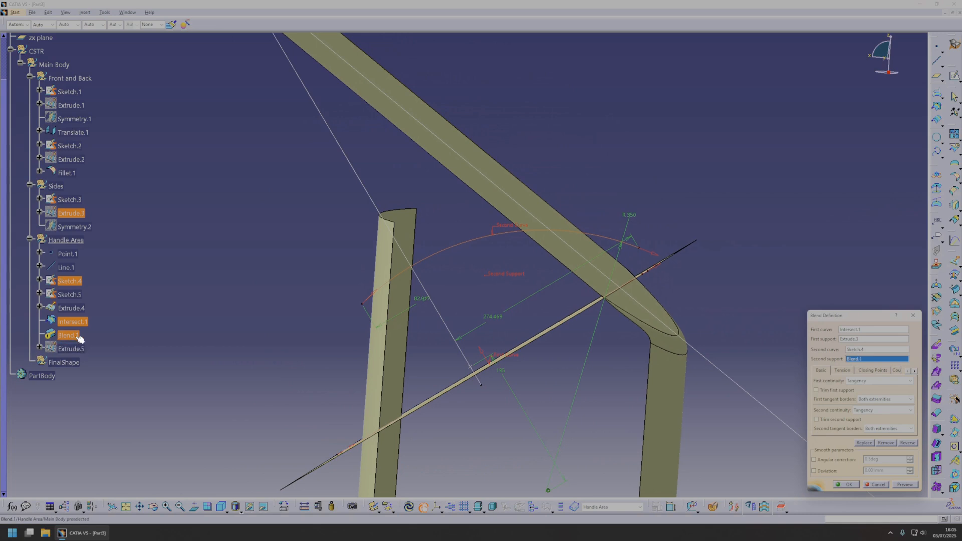
click(900, 486)
- Hide the filleted sloping top surface while the blend is being edited
middle_drag(551, 309, 576, 296)
right_click(588, 196)
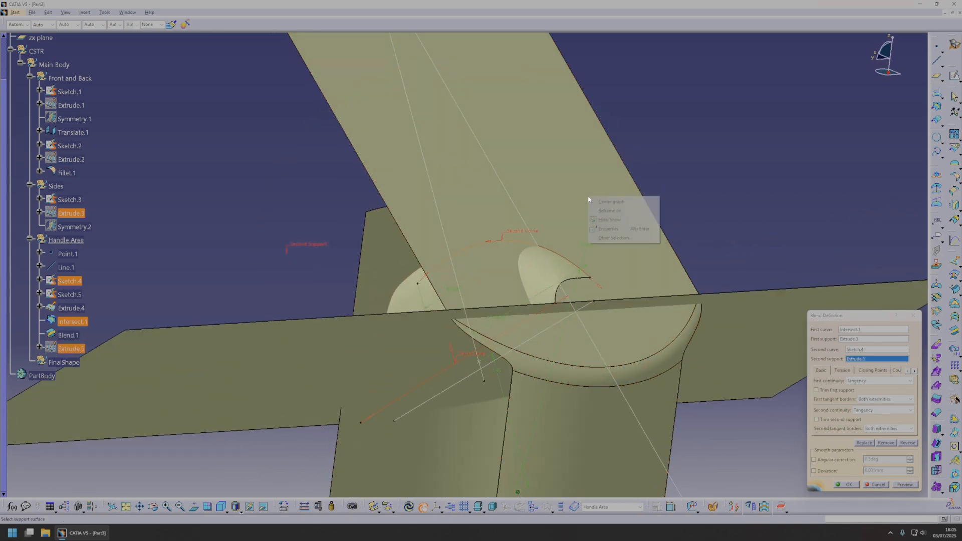
click(612, 221)
- Set the blend's second tension T1 to 0.3 and accept the blend
middle_drag(612, 221, 558, 279)
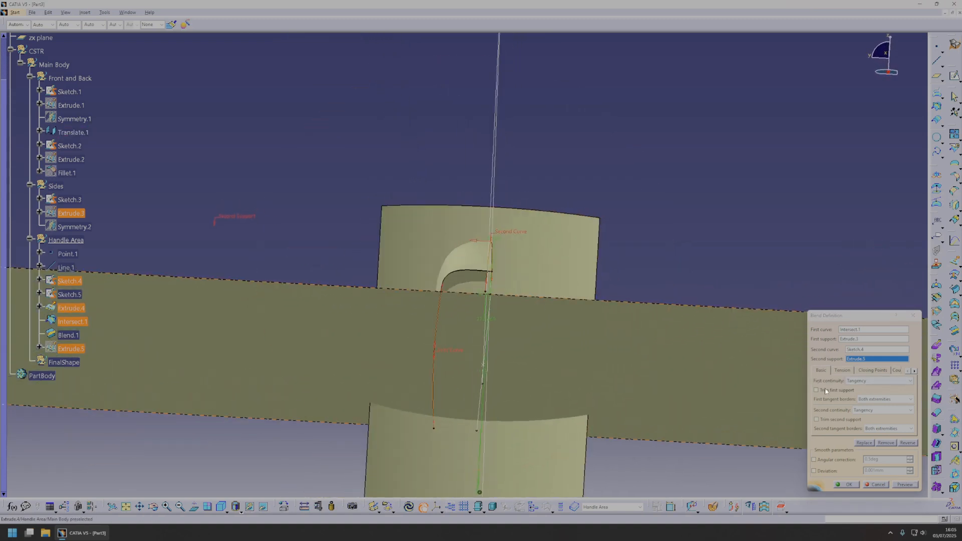
click(844, 371)
middle_drag(443, 265, 486, 315)
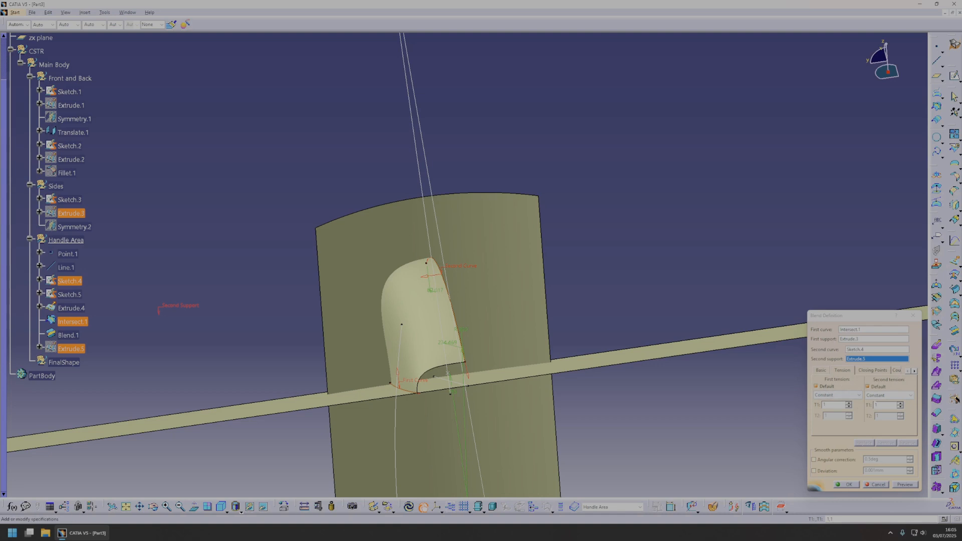
click(900, 408)
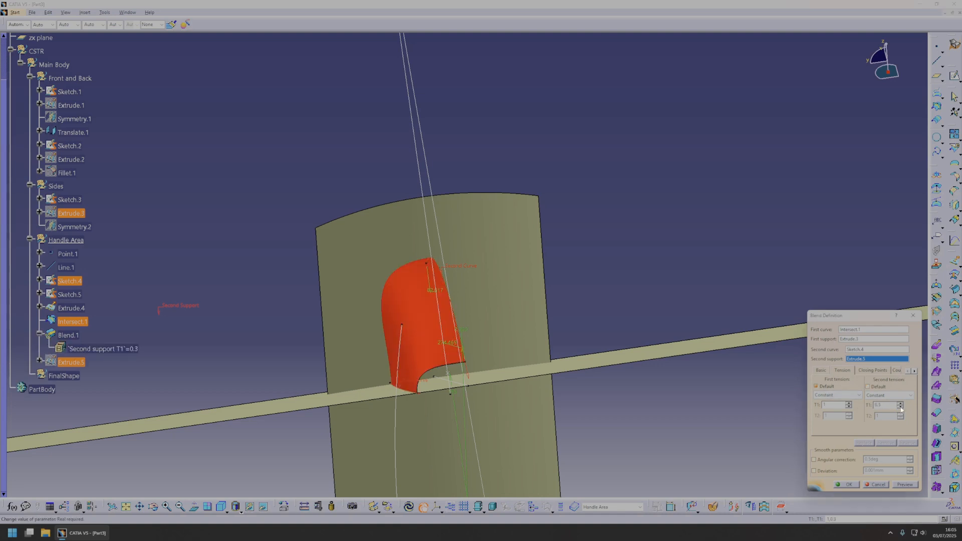
middle_drag(396, 304, 556, 321)
click(865, 485)
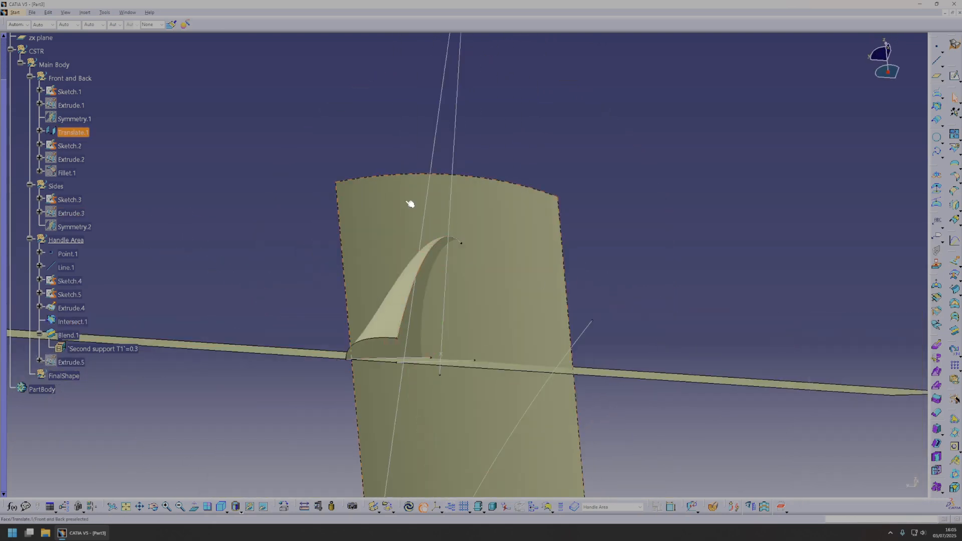
- Mirror the blend surface about the canister's centre plane with Symmetry
middle_drag(410, 204, 818, 274)
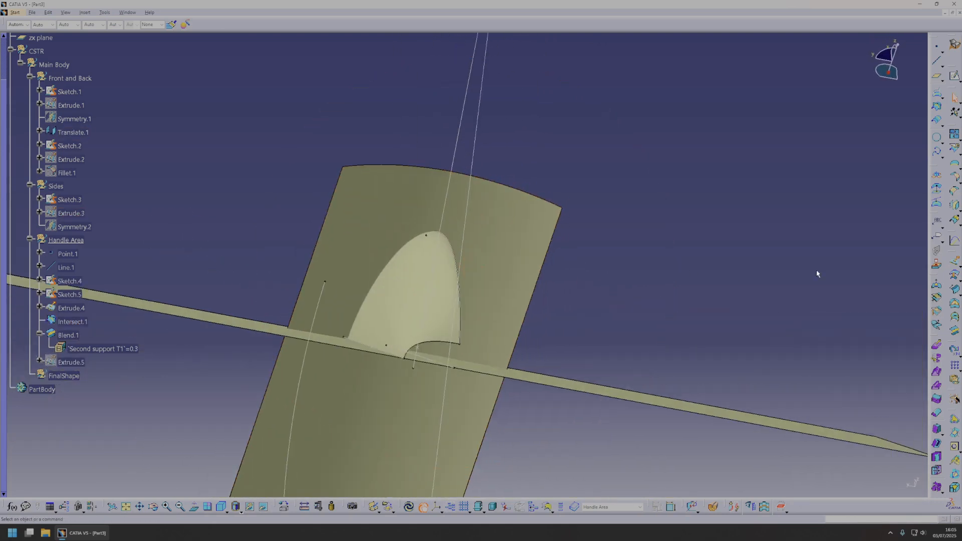
click(959, 195)
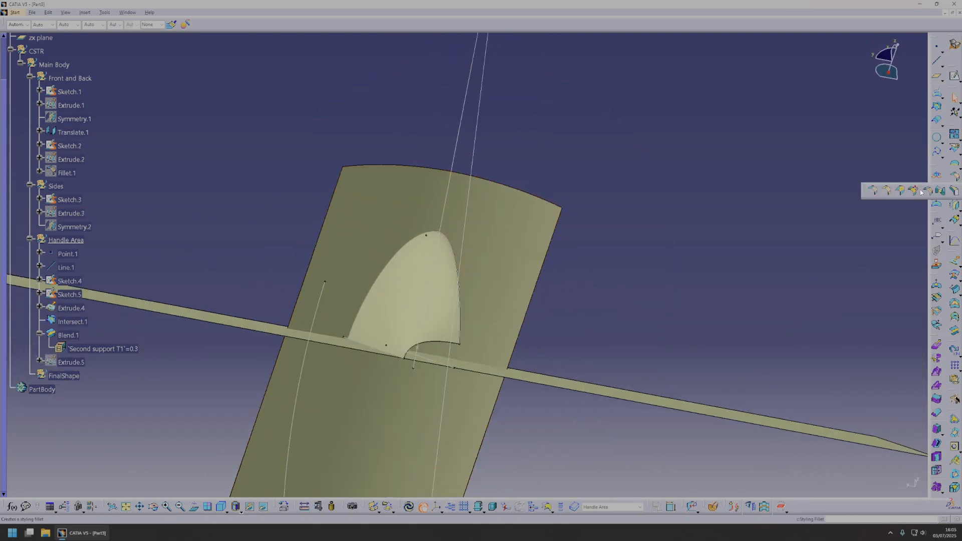
click(956, 206)
click(397, 285)
middle_drag(404, 281, 479, 219)
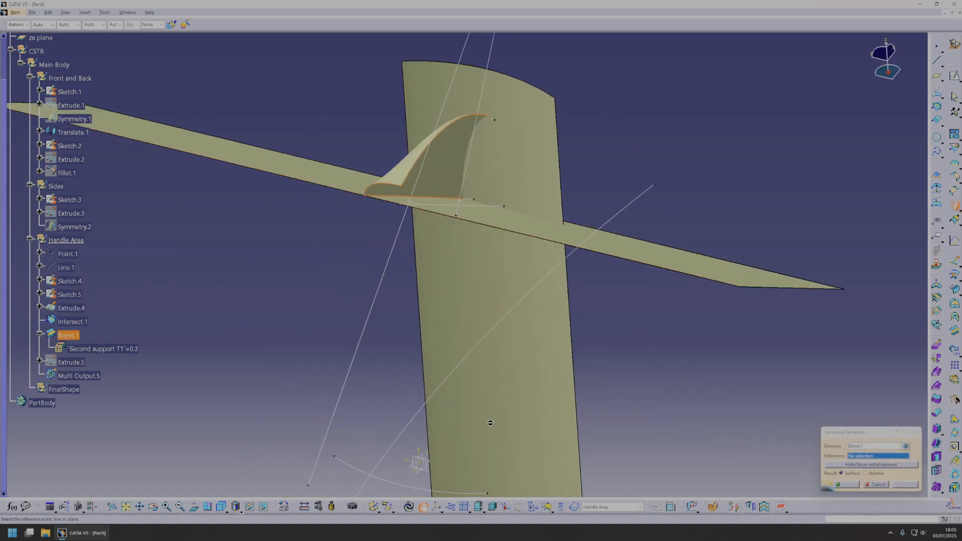
click(424, 476)
click(848, 485)
- Delete the mirrored blend surface and the Symmetry.2 surface in the Sides set
middle_drag(417, 230, 463, 203)
key(Delete)
key(Return)
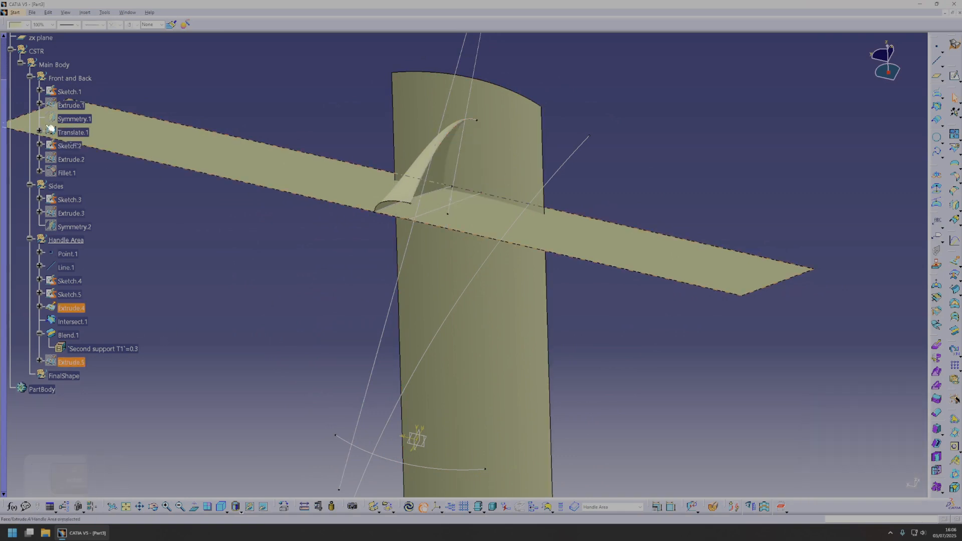
click(70, 226)
key(Delete)
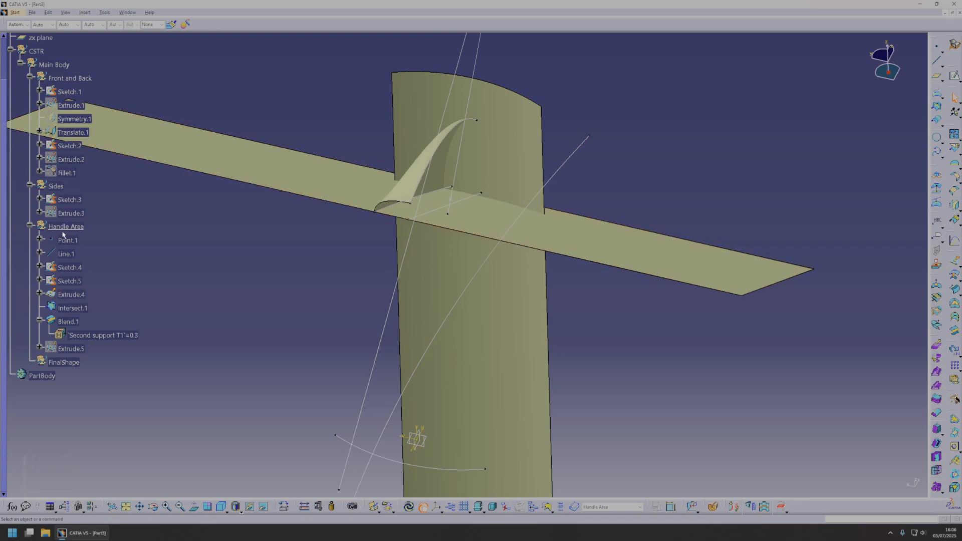
- Define FinalShape as the work object and show the Extrude.3 side surface
right_click(61, 362)
click(109, 418)
click(956, 136)
click(421, 178)
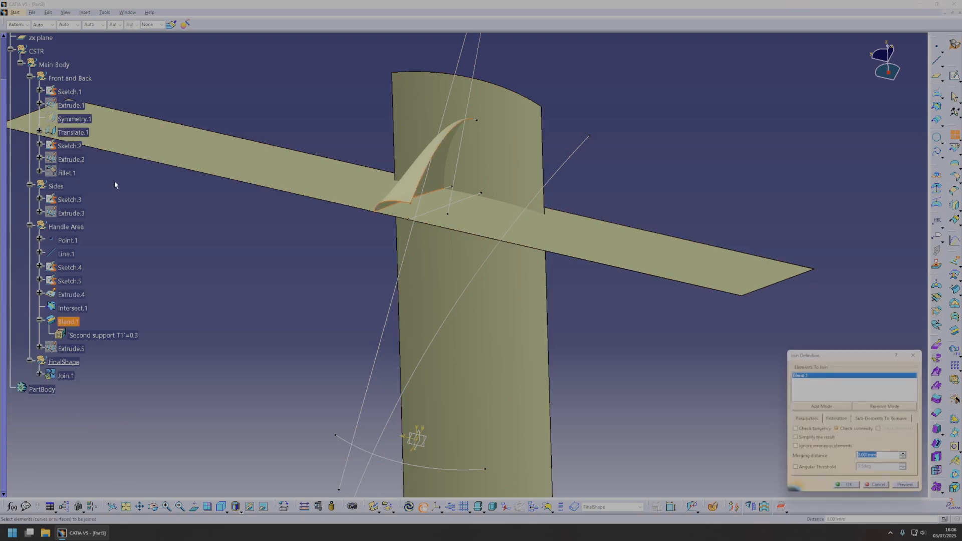
right_click(73, 216)
click(88, 238)
middle_drag(388, 300, 437, 301)
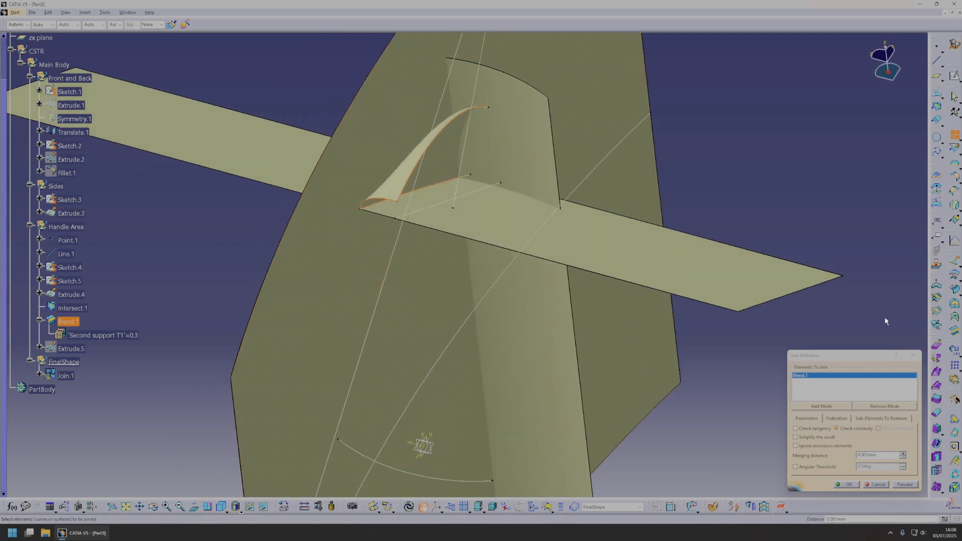
click(912, 355)
click(413, 236)
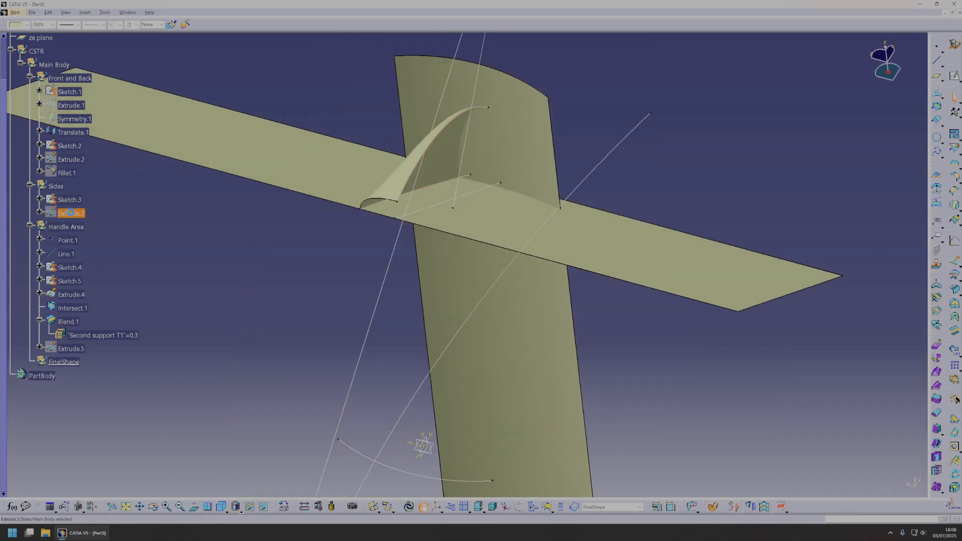
middle_drag(413, 236, 742, 238)
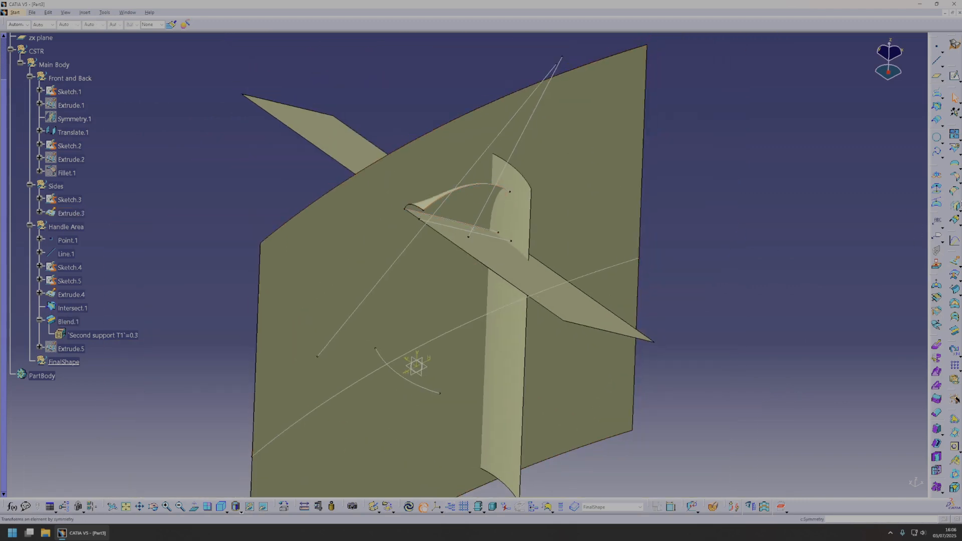
- Try to trim the side surface Extrude.3 and the blend surface against each other
click(959, 155)
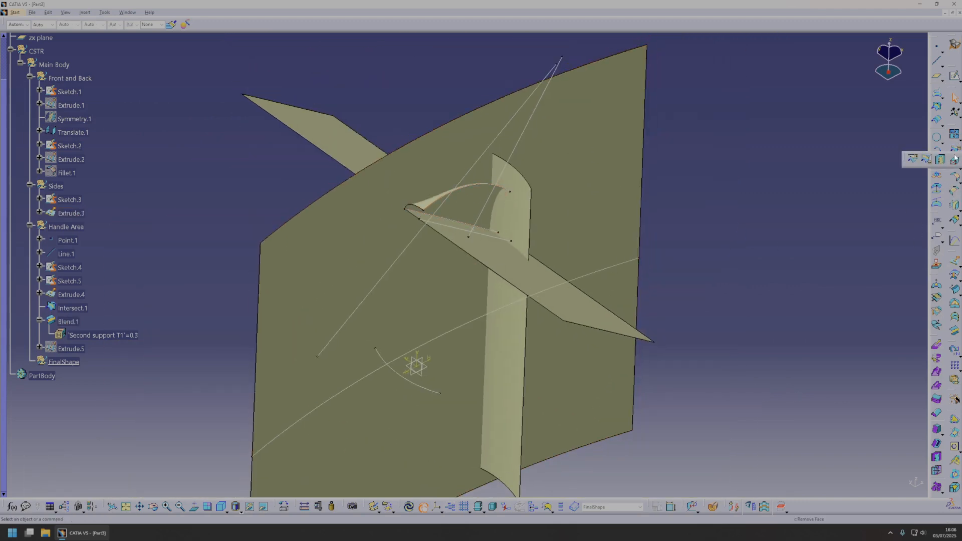
click(929, 159)
click(429, 285)
click(468, 200)
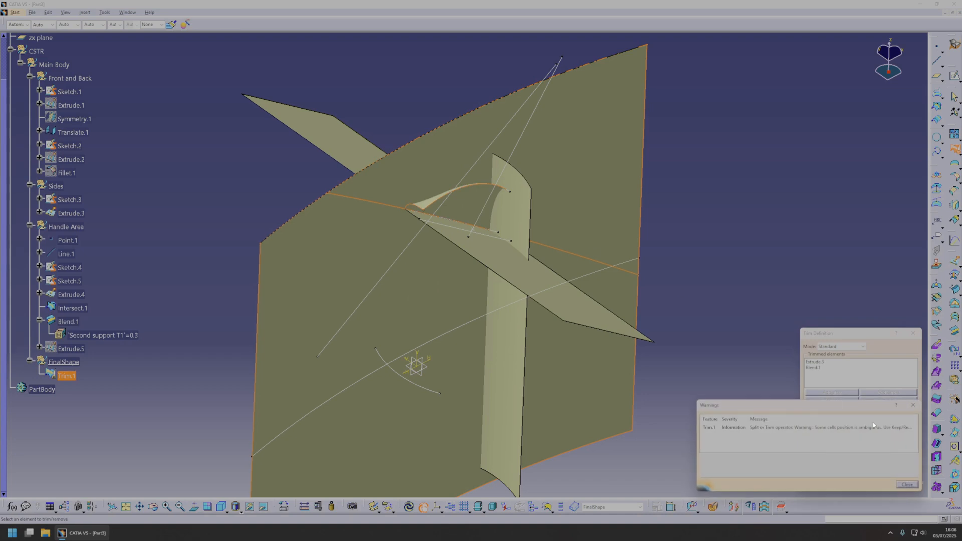
click(912, 484)
middle_drag(536, 302, 587, 262)
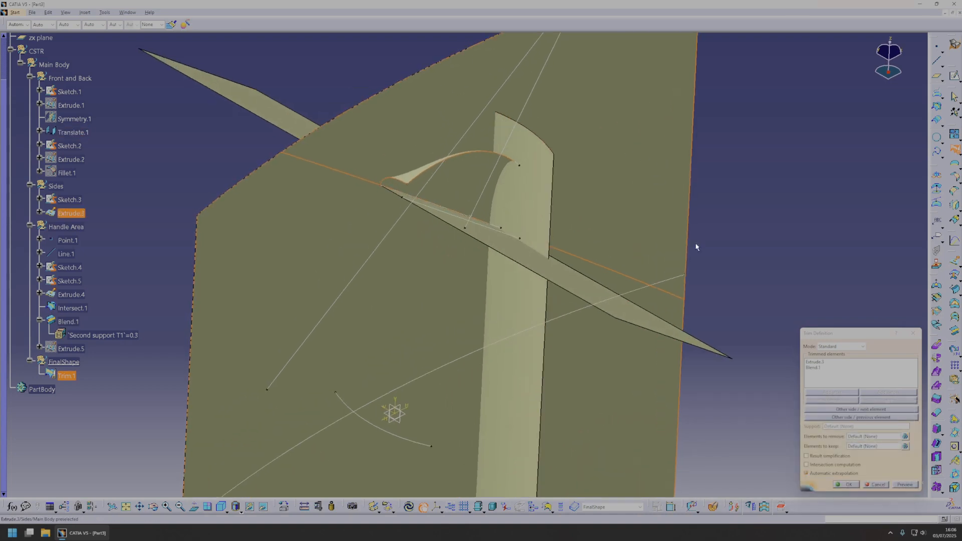
right_click(420, 133)
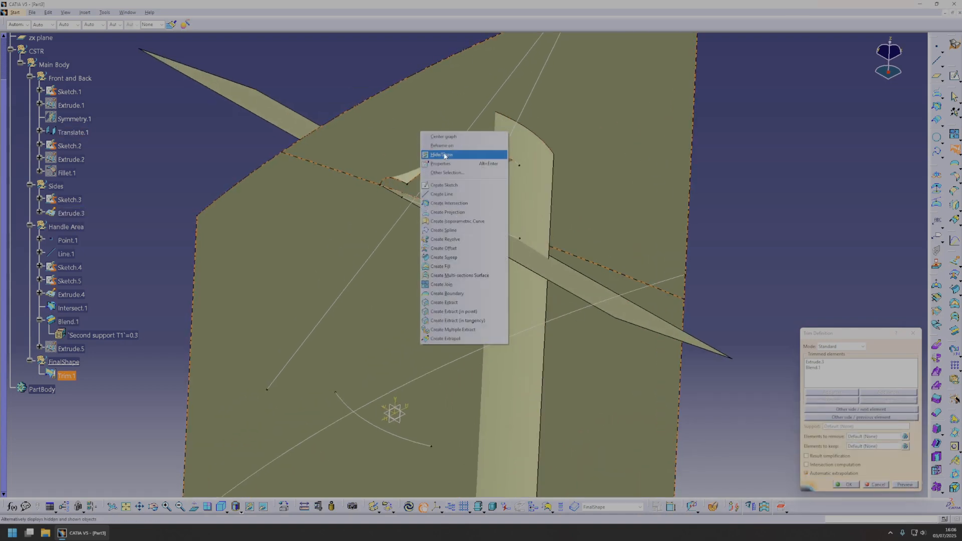
click(445, 156)
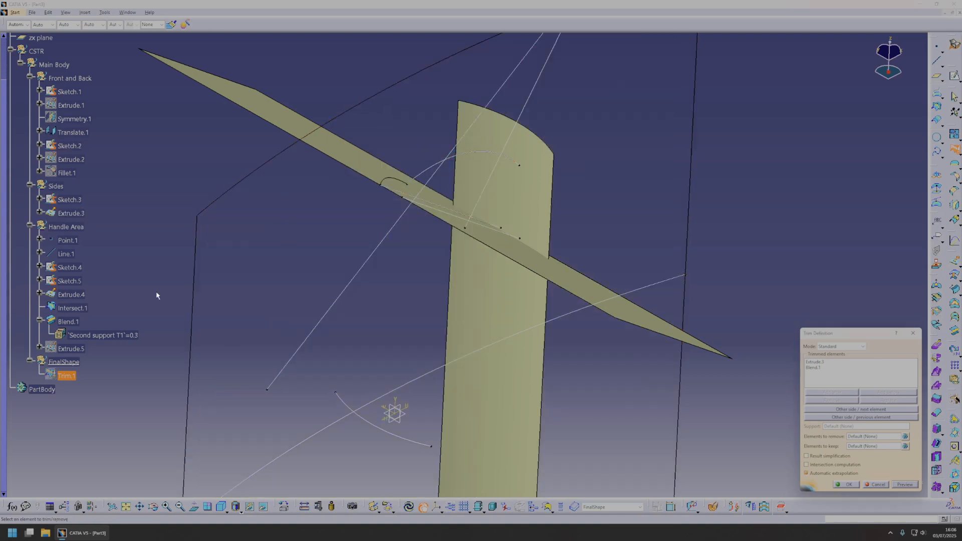
key(Escape)
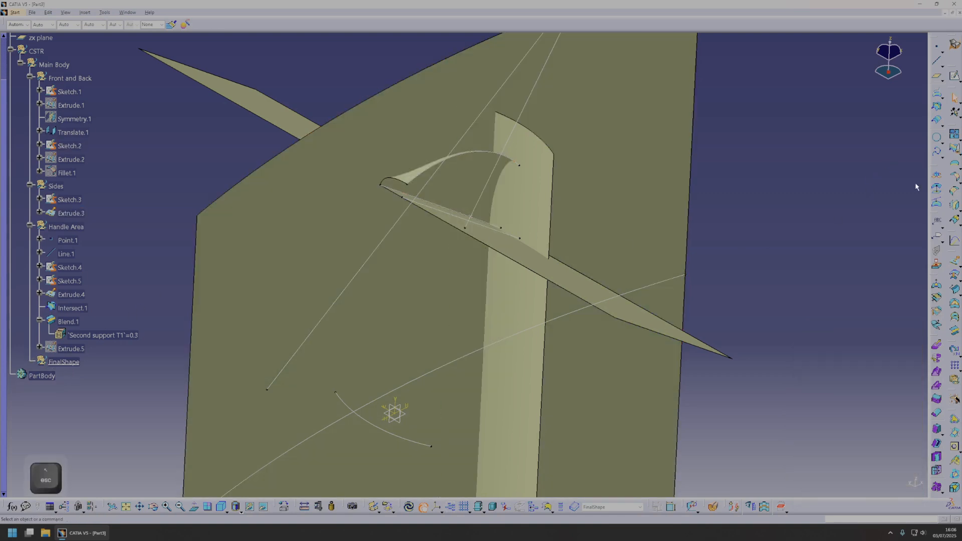
- Hide the sloping extruded surface Extrude.4
click(459, 187)
middle_drag(459, 187, 520, 281)
click(534, 297)
key(space)
middle_drag(524, 231, 497, 279)
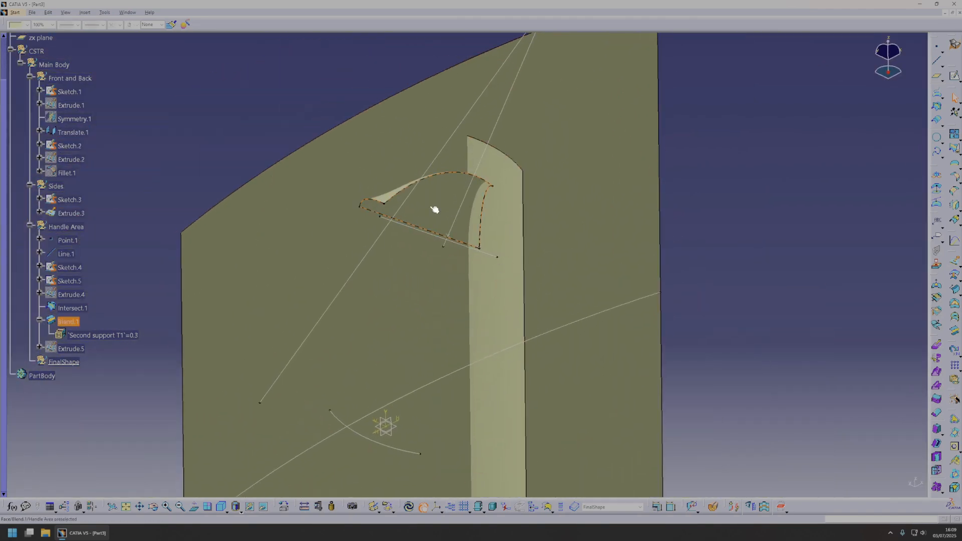
click(746, 194)
- Define Sides as the work object and split the side surface Extrude.3 with the Intersect.1 curve
click(957, 151)
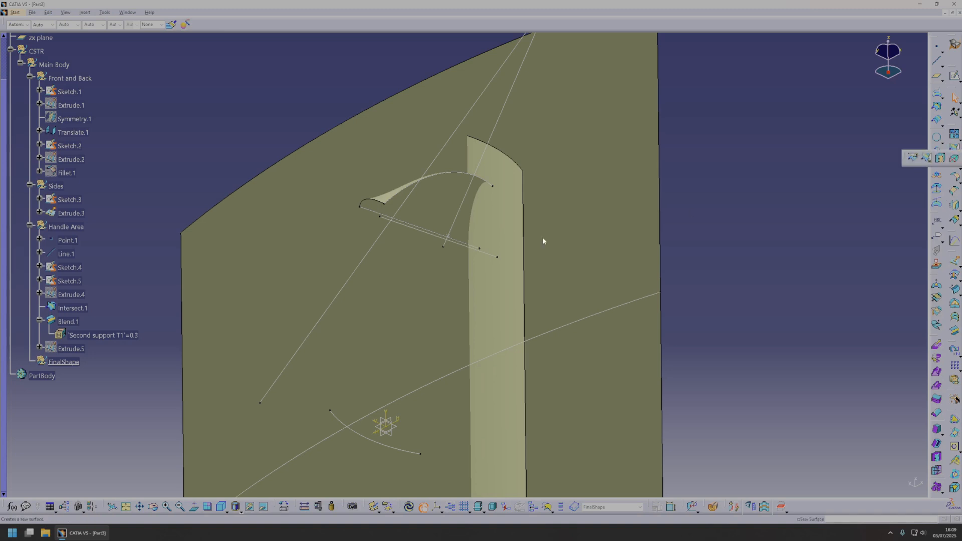
key(Escape)
right_click(71, 214)
click(116, 268)
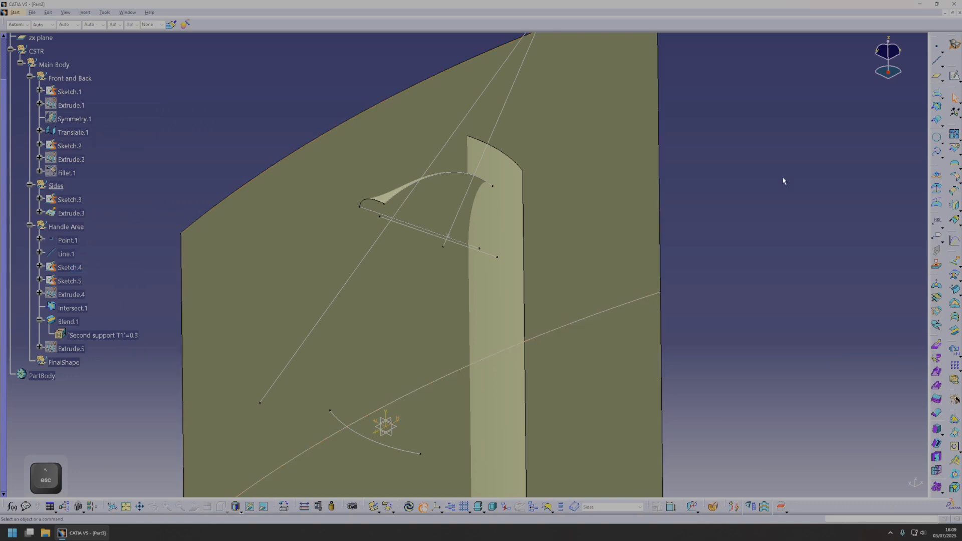
click(957, 151)
click(367, 208)
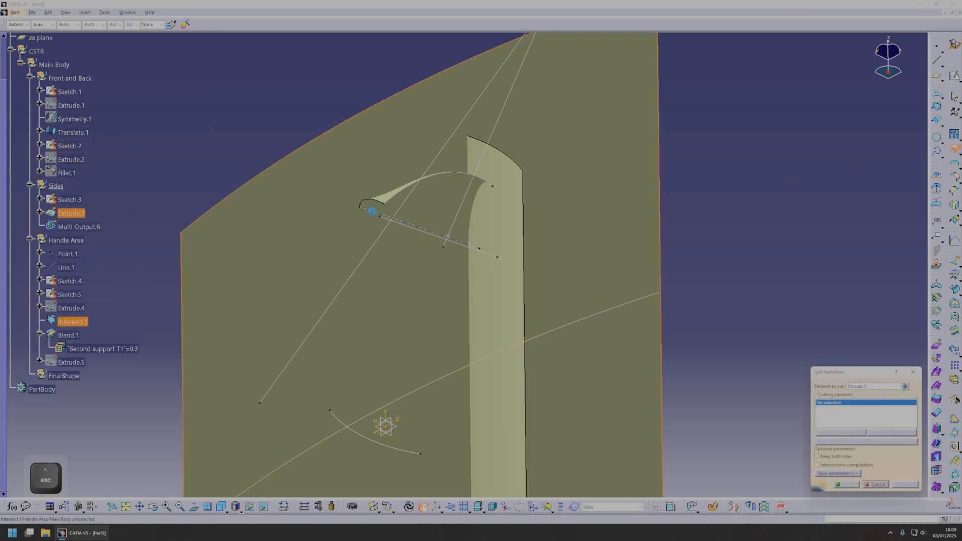
click(844, 485)
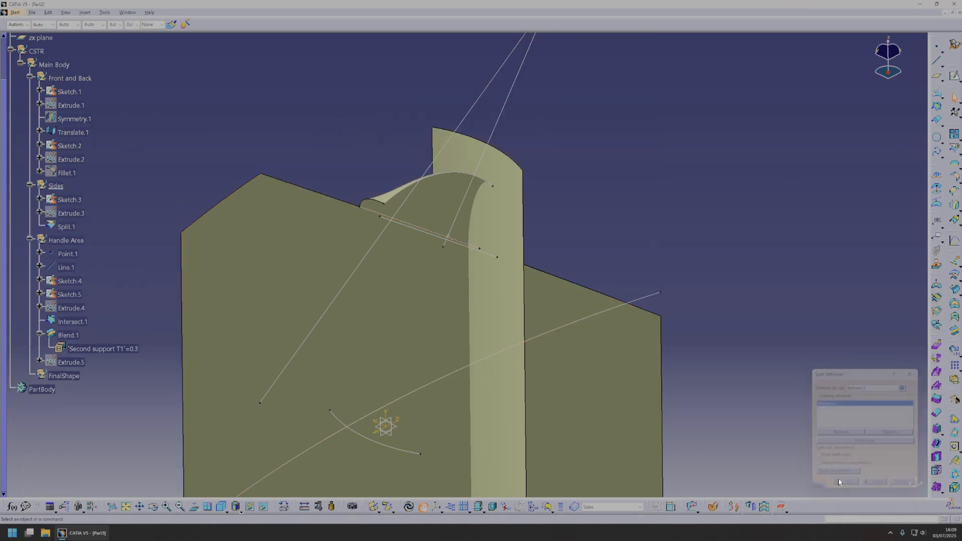
- Define FinalShape as the work object and join the blend surface with the split side surface
right_click(57, 373)
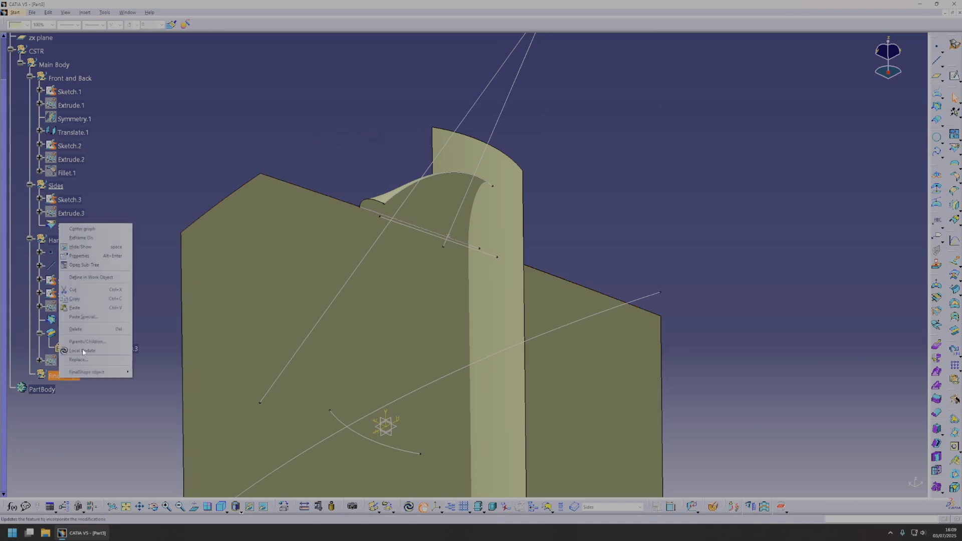
click(90, 279)
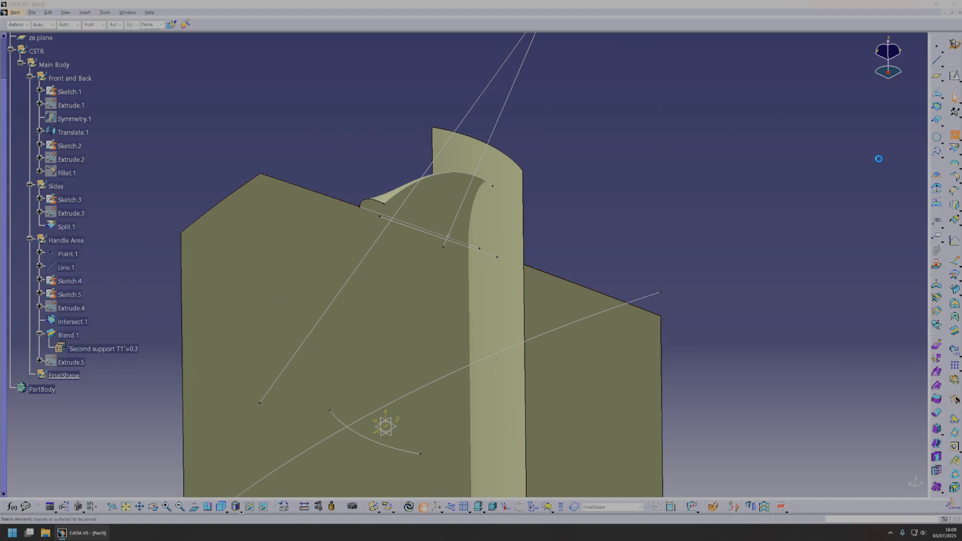
click(423, 211)
click(520, 302)
click(846, 485)
- Mirror the joined side and blend surface about the zx plane with Symmetry
click(955, 207)
click(425, 208)
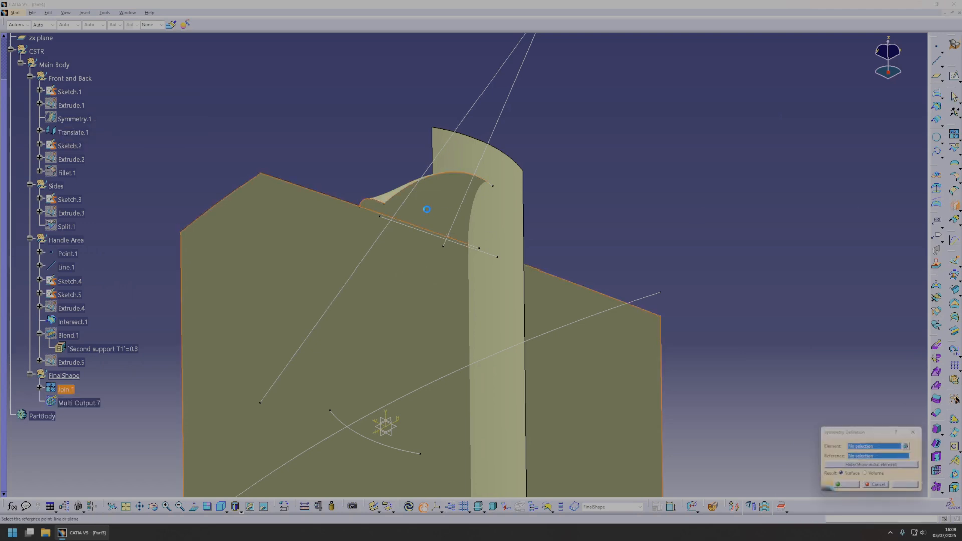
click(387, 436)
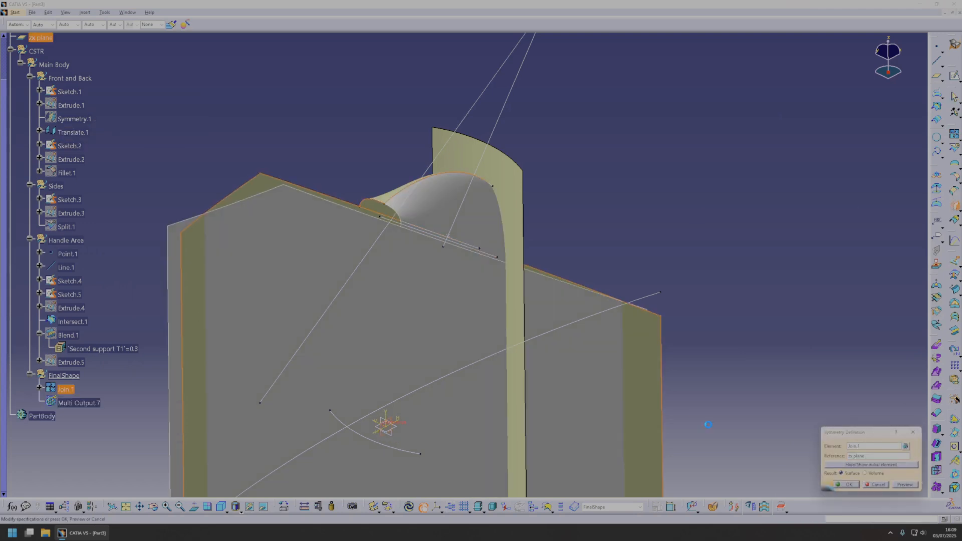
click(846, 484)
middle_drag(454, 334, 515, 347)
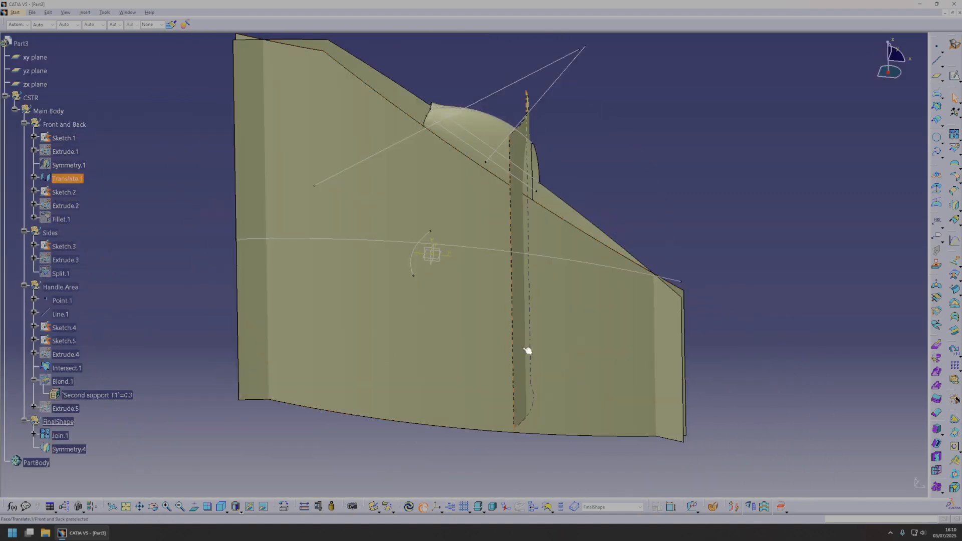
- Define Front and Back as the work object and start a sketch on the xy plane
right_click(49, 112)
click(84, 13)
click(84, 13)
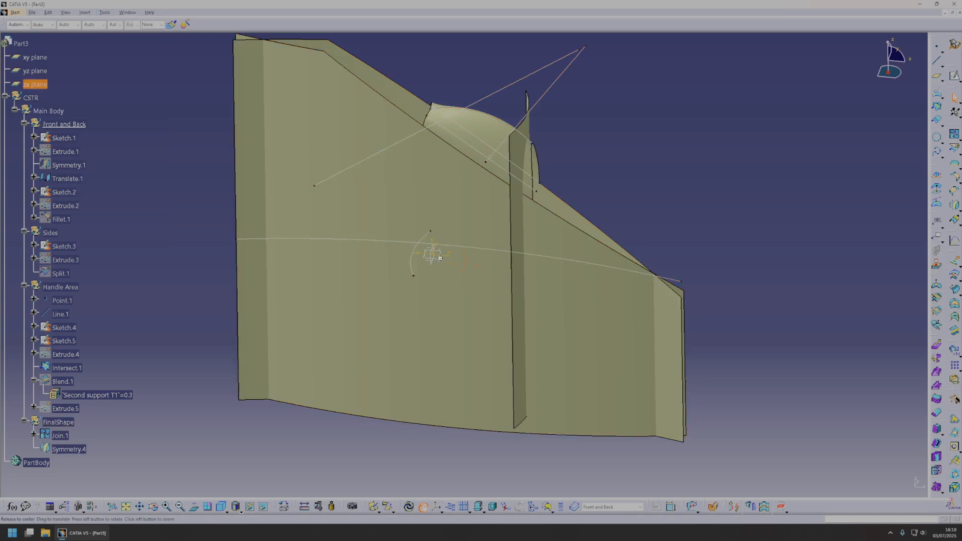
middle_click(437, 257)
middle_drag(437, 256, 453, 239)
double_click(791, 190)
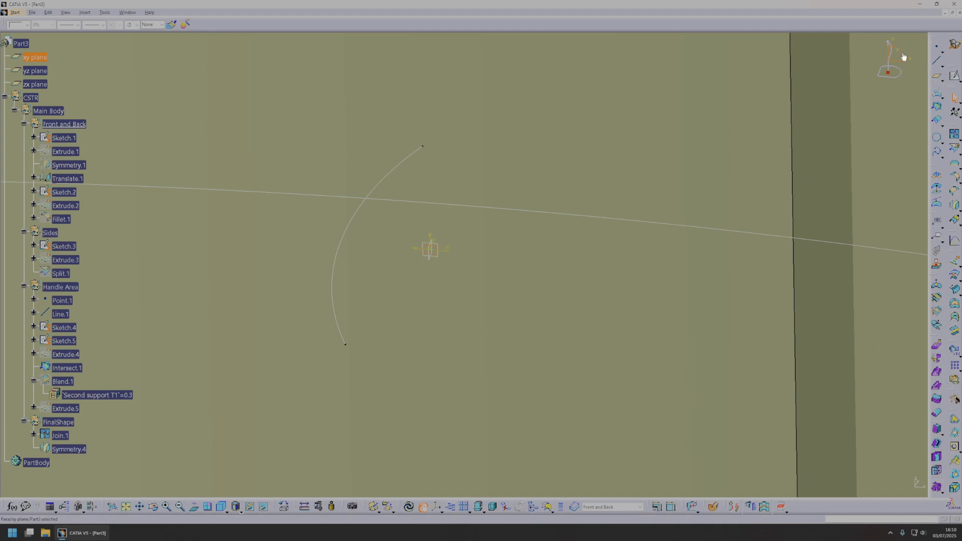
click(955, 75)
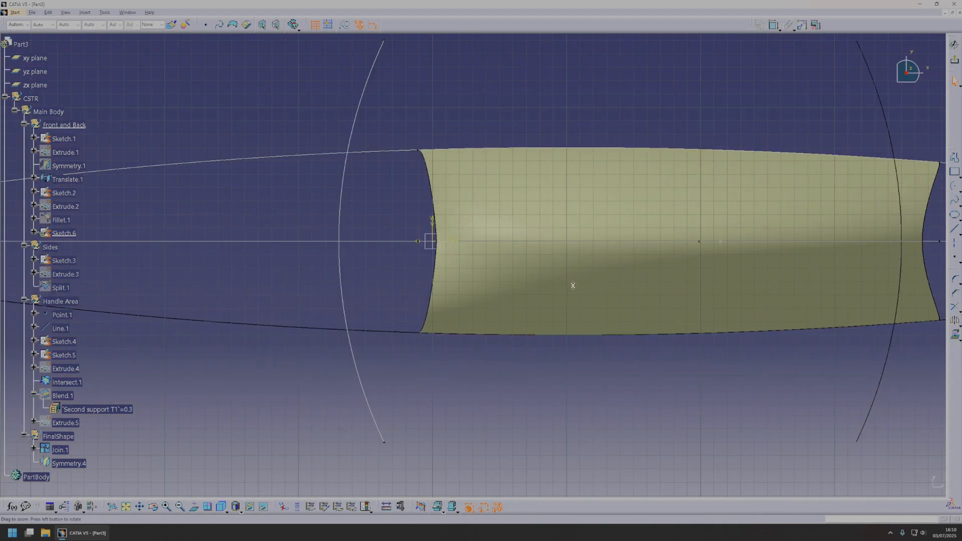
- Draw a rectangle enclosing the front and back arcs and leave the sketch
click(957, 173)
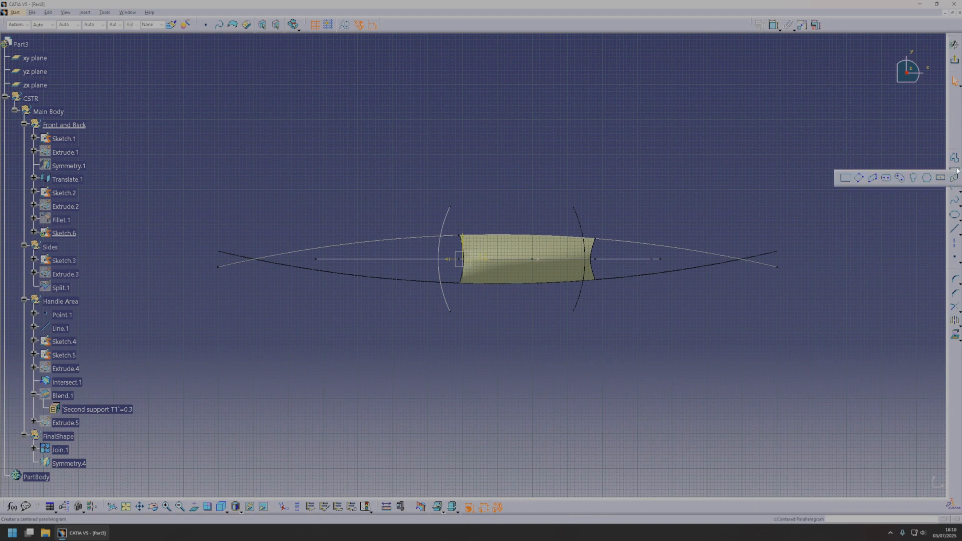
click(956, 173)
click(389, 199)
click(634, 317)
click(956, 61)
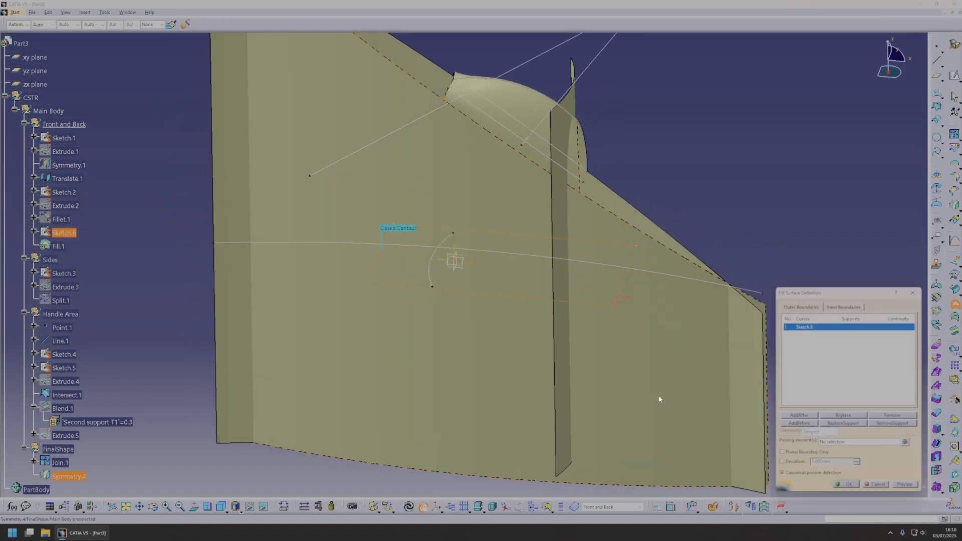
- Create a Fill surface from the closed rectangle sketch Sketch.6
click(847, 484)
middle_drag(630, 370, 554, 366)
middle_drag(414, 354, 434, 336)
click(104, 349)
- Define FinalShape as the work object again and check its joined and mirrored surfaces
scroll(105, 350, down, 4)
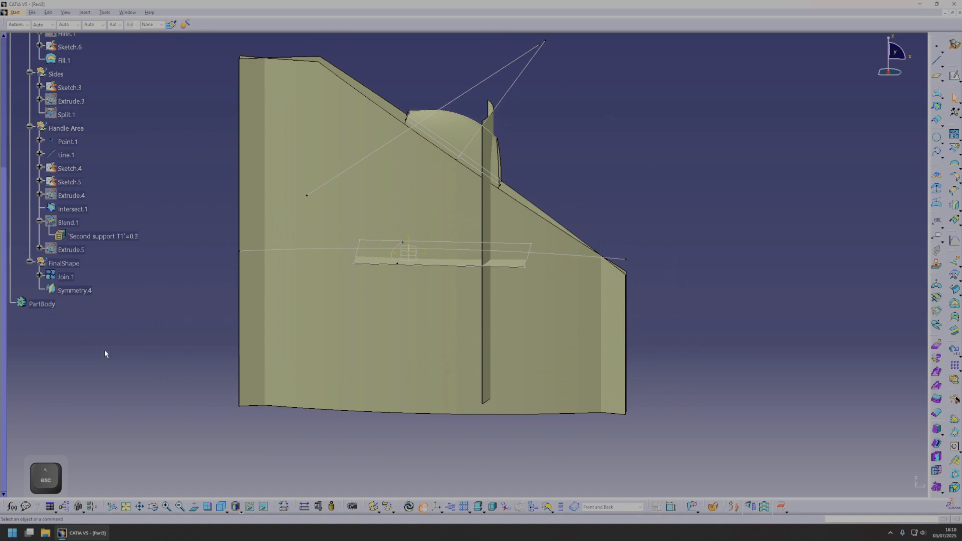
right_click(71, 264)
click(103, 317)
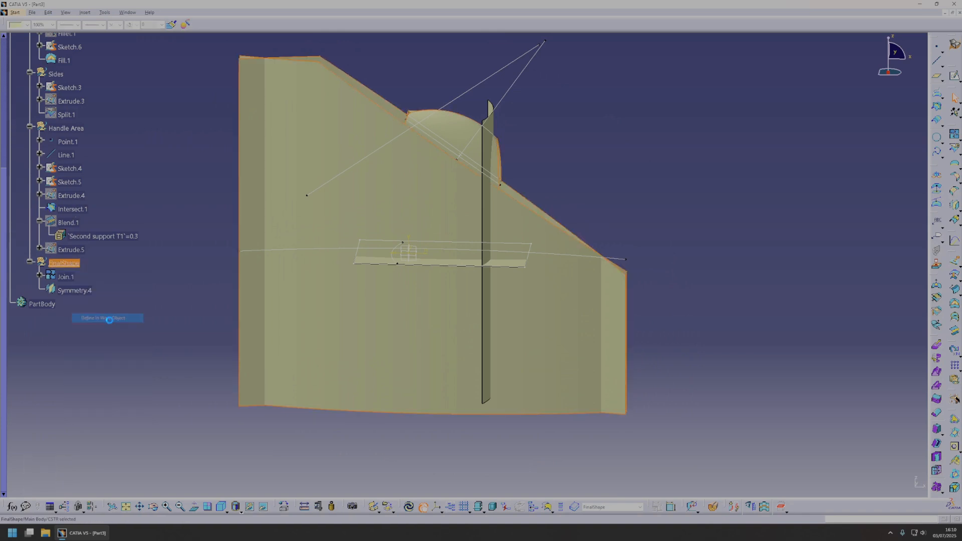
middle_drag(629, 159, 436, 304)
click(66, 277)
click(69, 293)
middle_drag(520, 301, 530, 289)
click(681, 262)
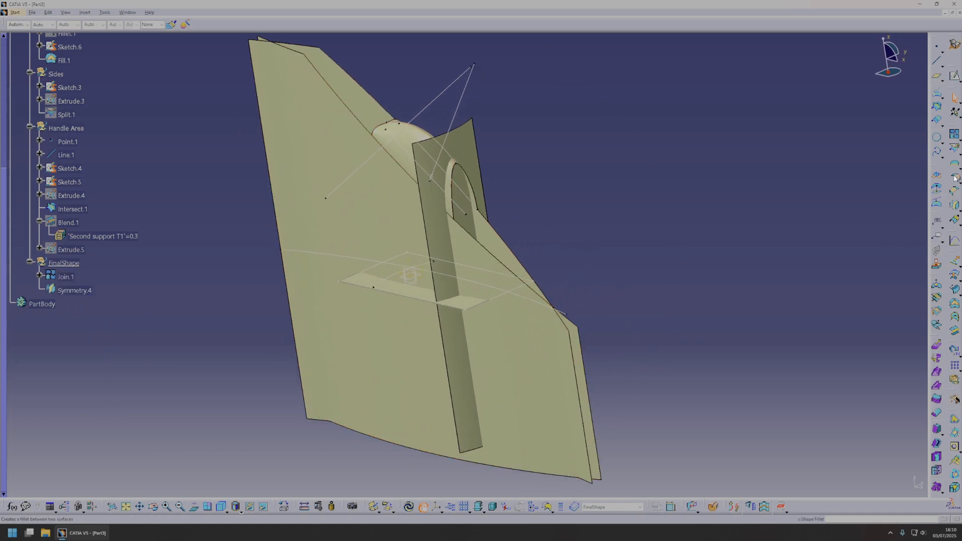
- Trim Symmetry.4, Translate.1 and Join.1 against each other, keeping the inner canister shape
click(961, 154)
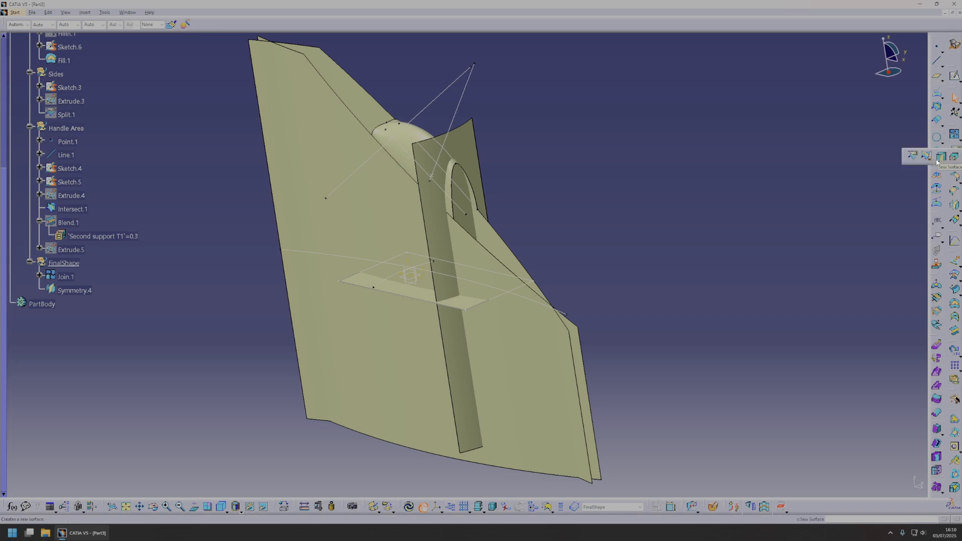
click(925, 158)
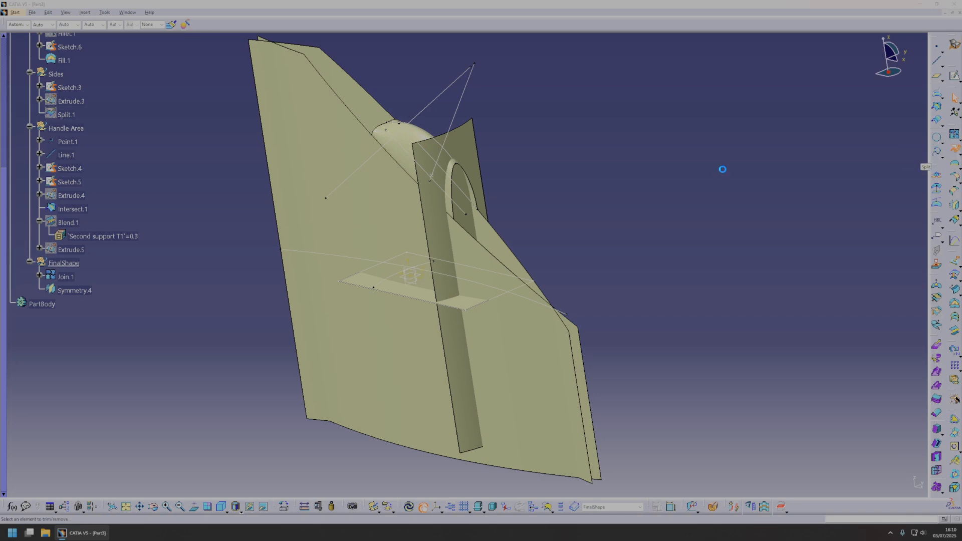
click(393, 227)
click(434, 235)
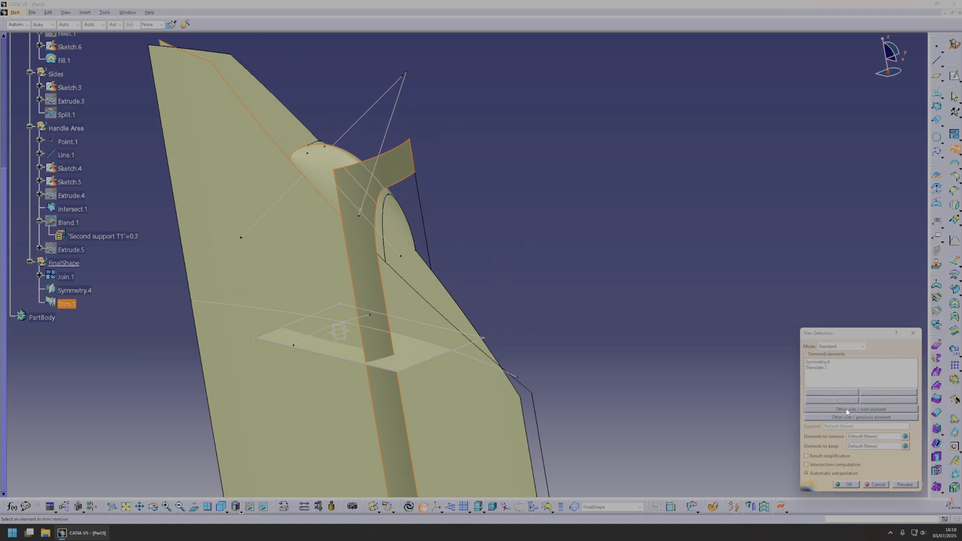
click(851, 418)
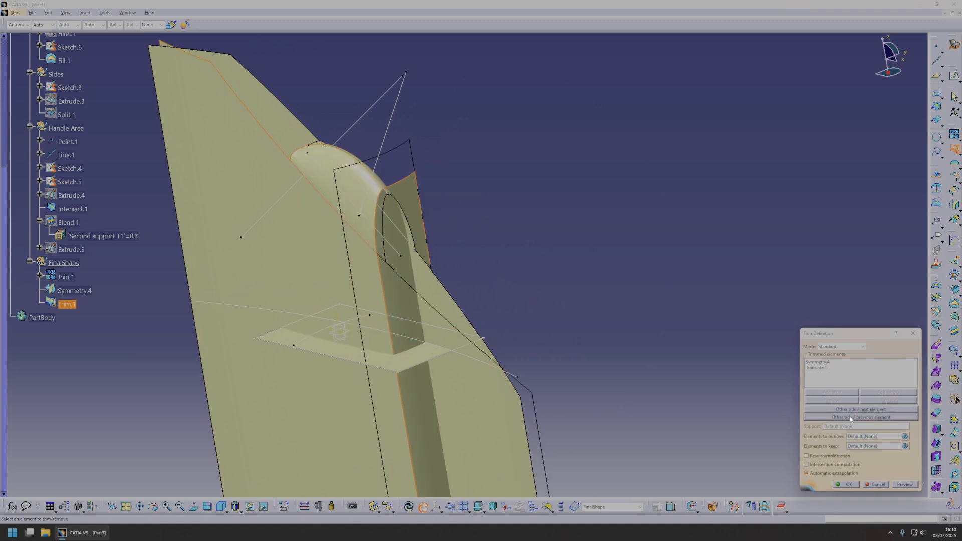
mouse_move(440, 265)
middle_down()
mouse_move(419, 326)
mouse_move(452, 252)
middle_up()
click(462, 198)
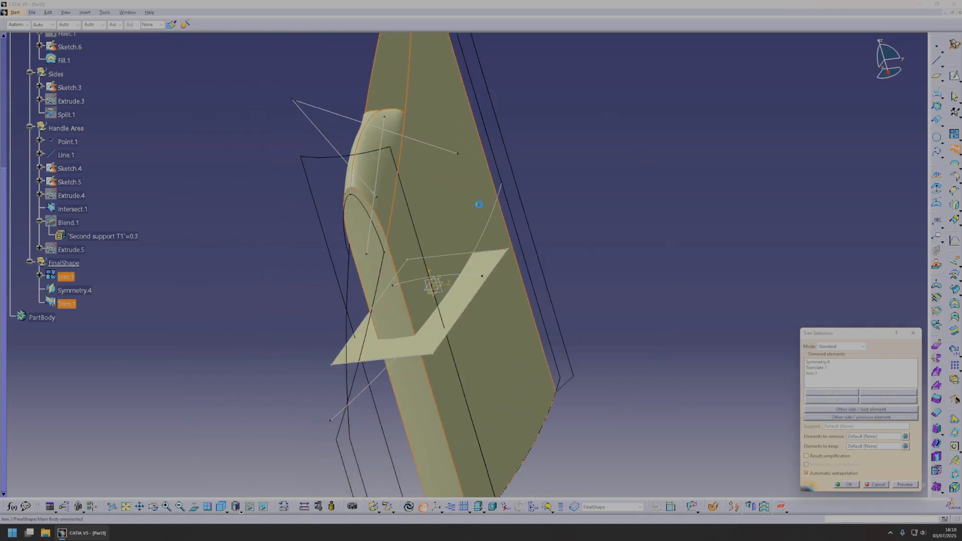
click(854, 485)
- Show Fillet.1 and trim it with Trim.1, keeping the portions that enclose the canister body
middle_drag(453, 311, 646, 296)
click(955, 148)
middle_drag(378, 277, 257, 281)
scroll(67, 231, up, 4)
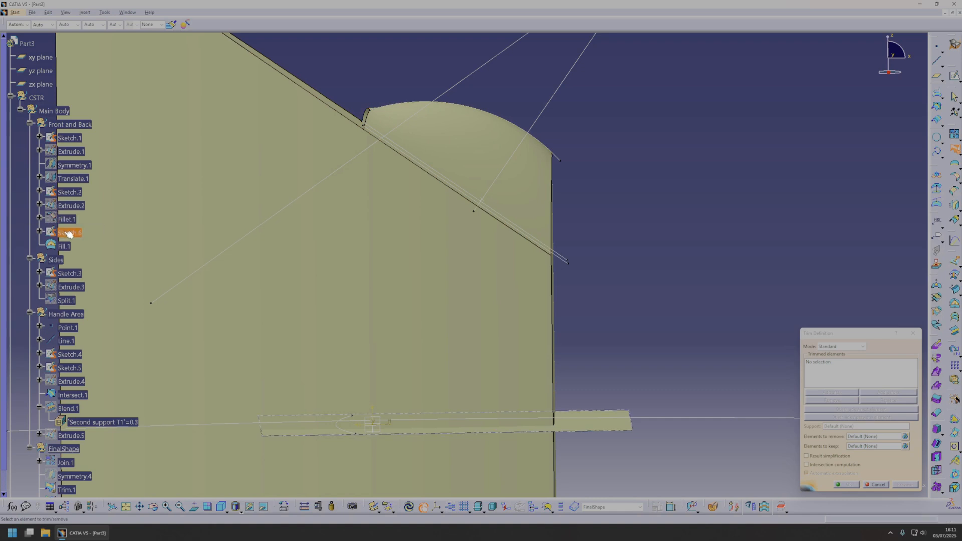
right_click(68, 222)
click(106, 242)
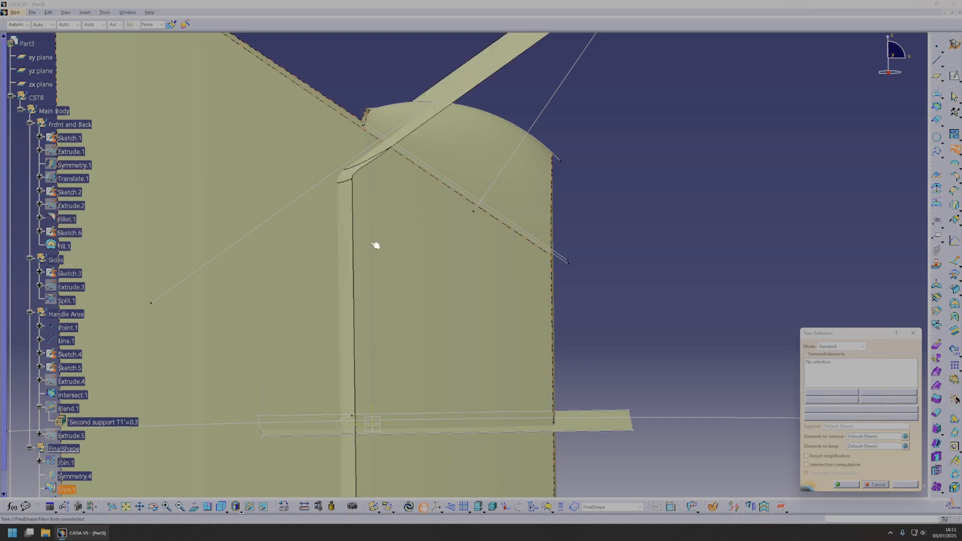
click(424, 225)
click(351, 230)
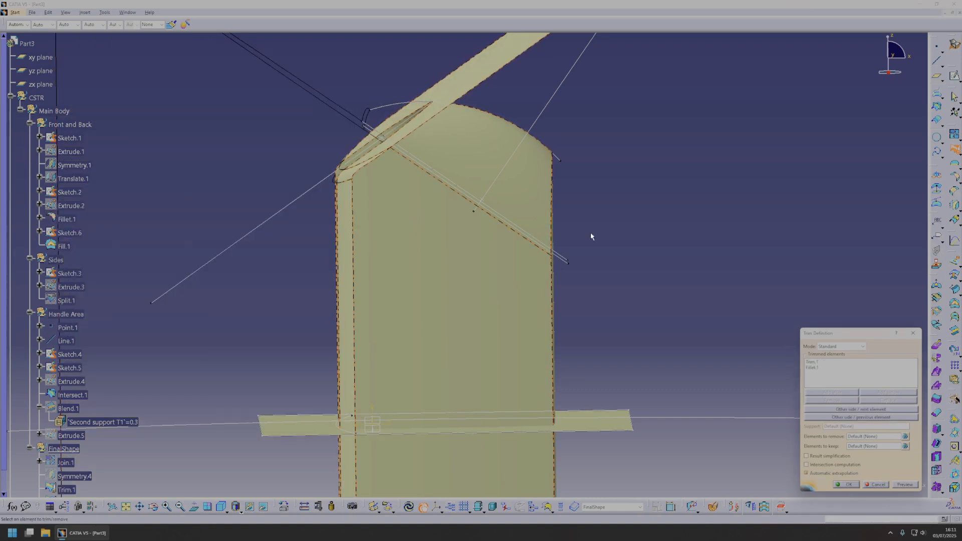
click(854, 417)
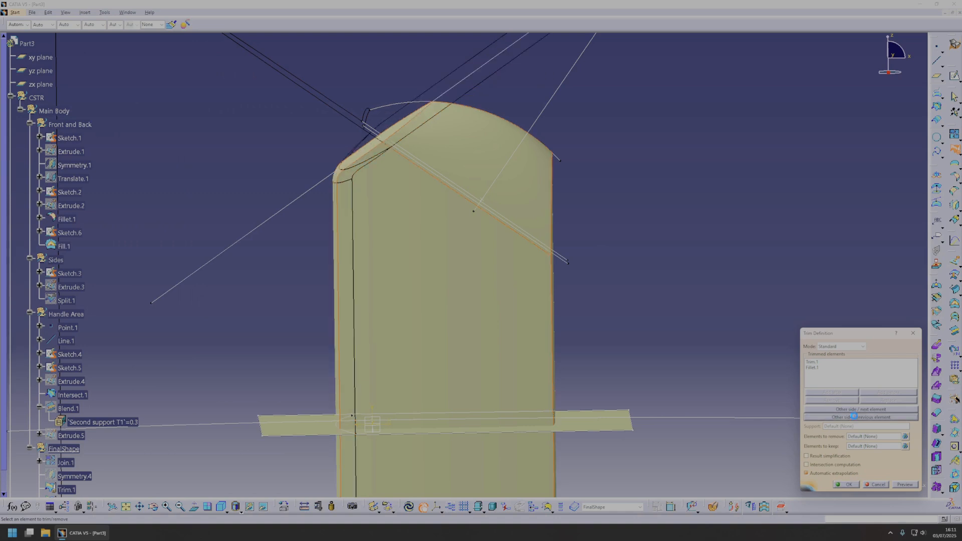
click(855, 485)
middle_drag(477, 315, 644, 371)
click(960, 182)
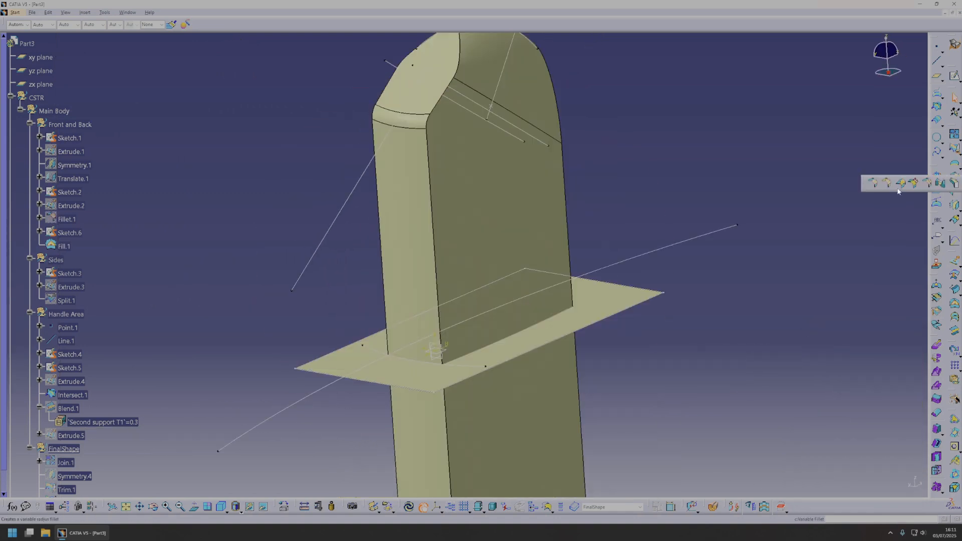
click(886, 183)
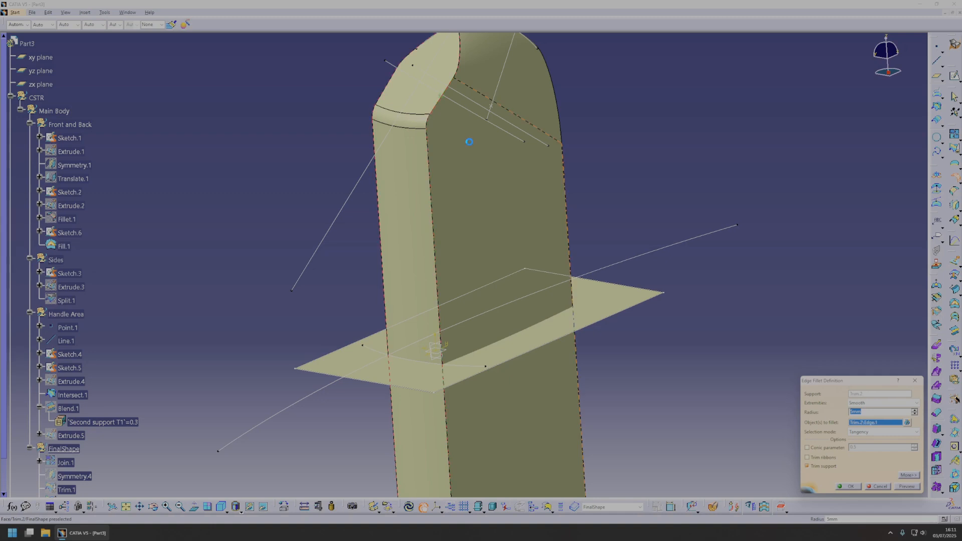
middle_drag(459, 133, 536, 273)
click(879, 432)
click(880, 437)
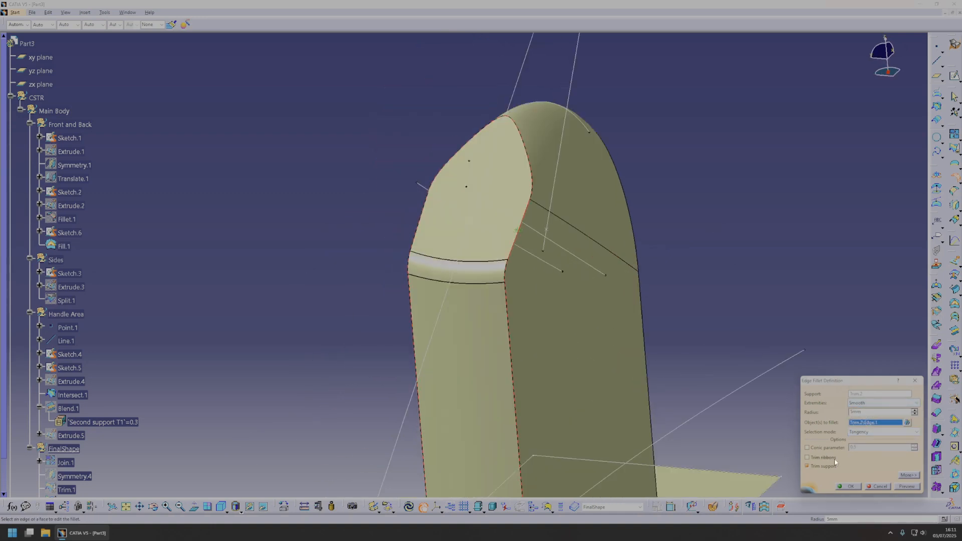
middle_drag(687, 369, 584, 296)
click(849, 487)
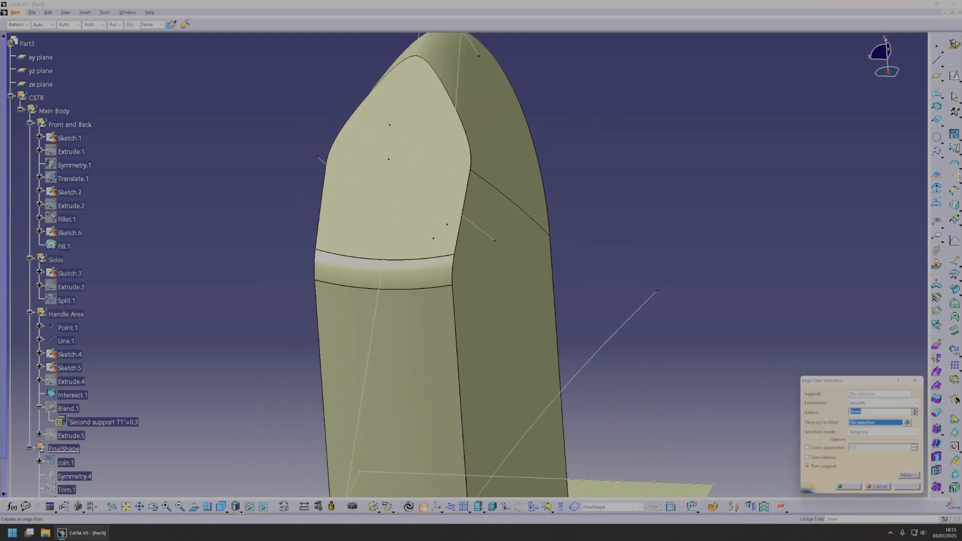
- Start a Variable Radius Fillet on Trim.2's front edge loop at the sloped top face and add a third variation point on the opposite edge
click(959, 181)
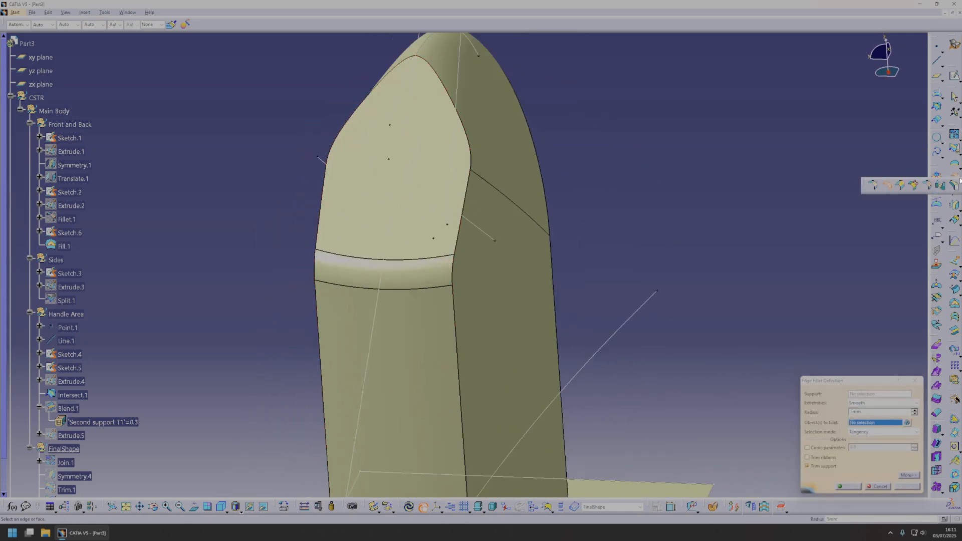
click(901, 186)
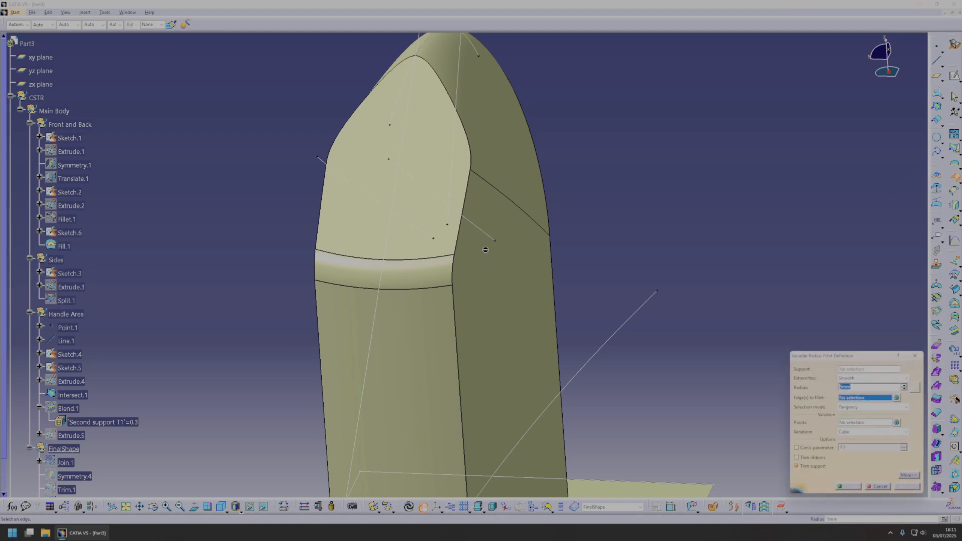
click(439, 72)
middle_drag(471, 209, 451, 164)
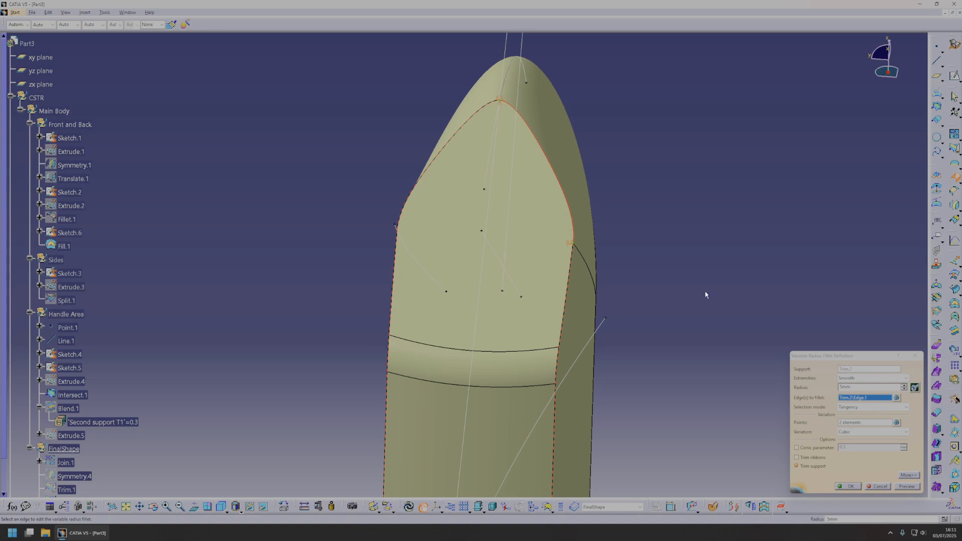
click(897, 423)
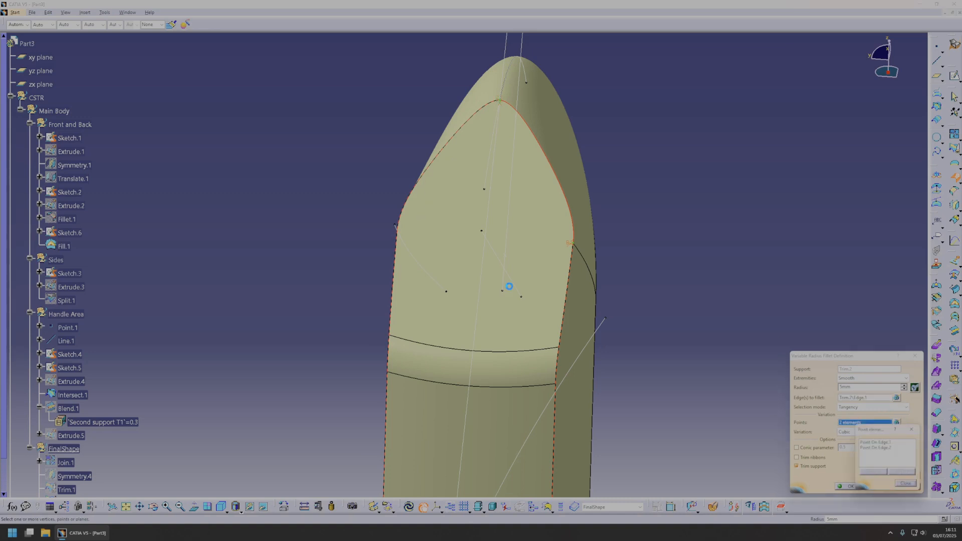
middle_drag(668, 341, 476, 266)
click(473, 249)
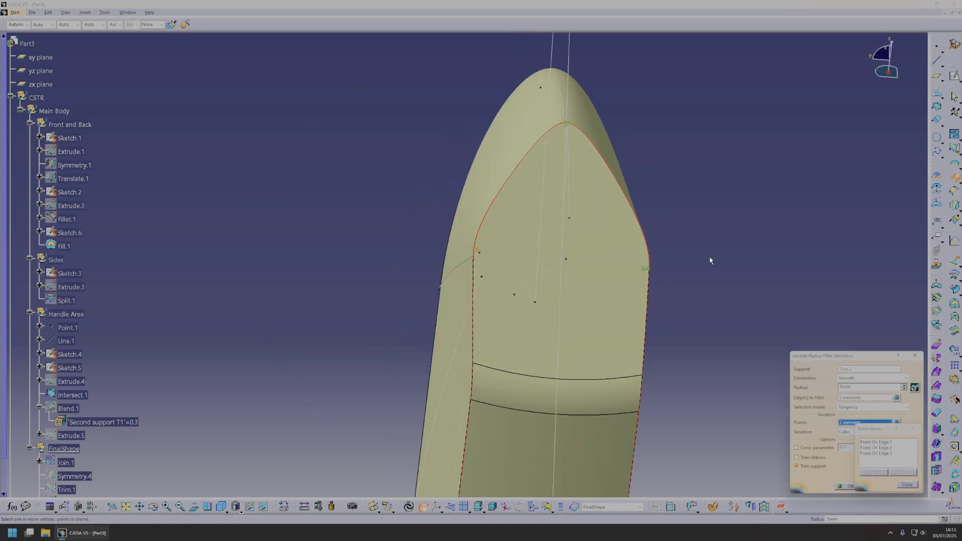
click(908, 486)
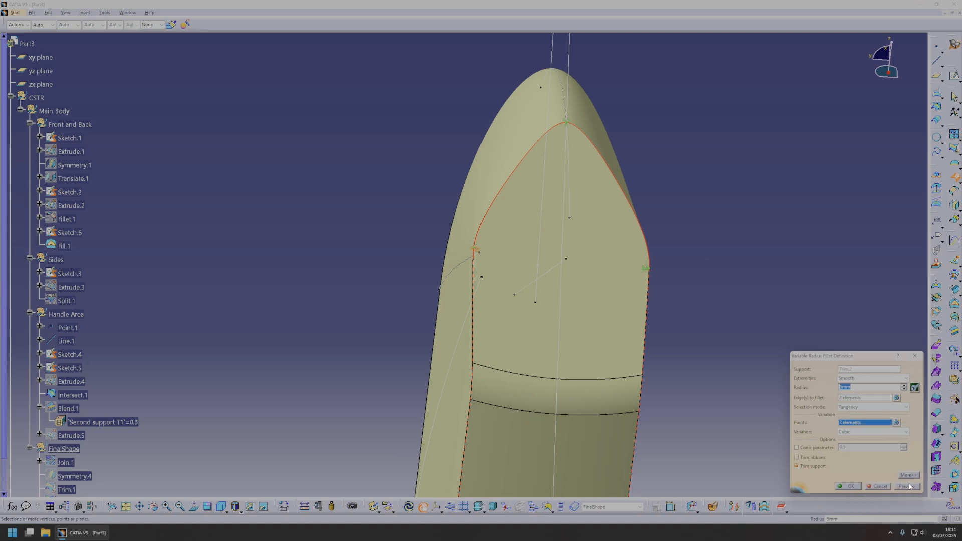
- Set the variable fillet's radius to 8 mm and preview the result around the sloped face
middle_drag(575, 122, 422, 250)
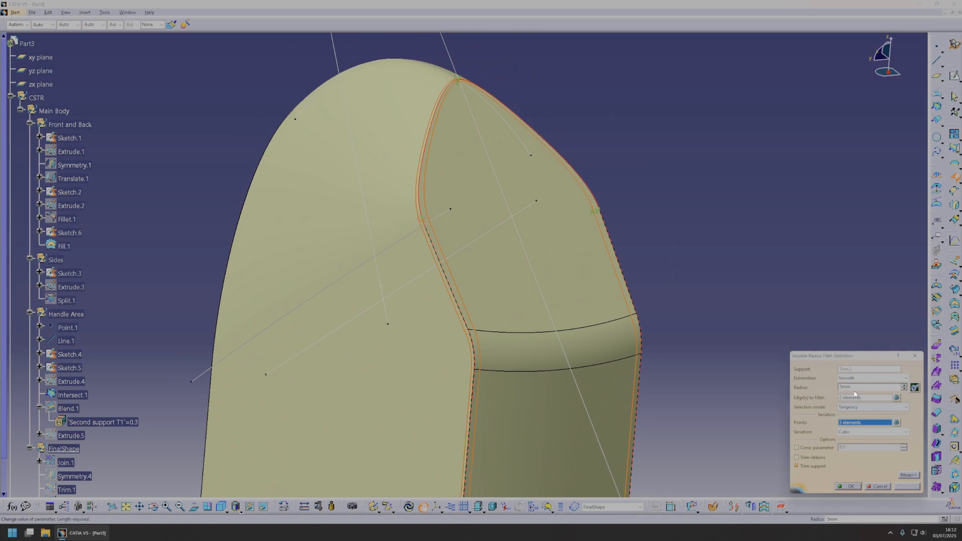
text(8)
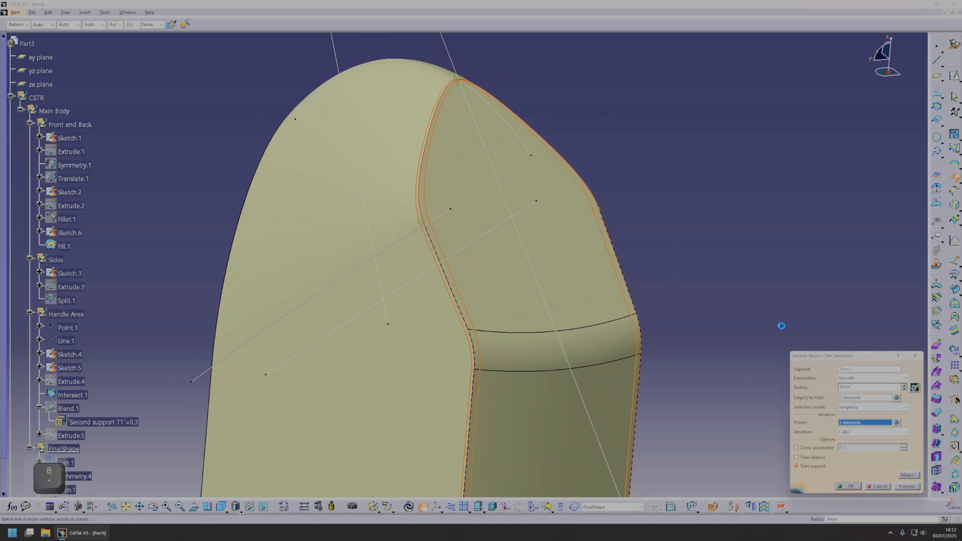
click(912, 487)
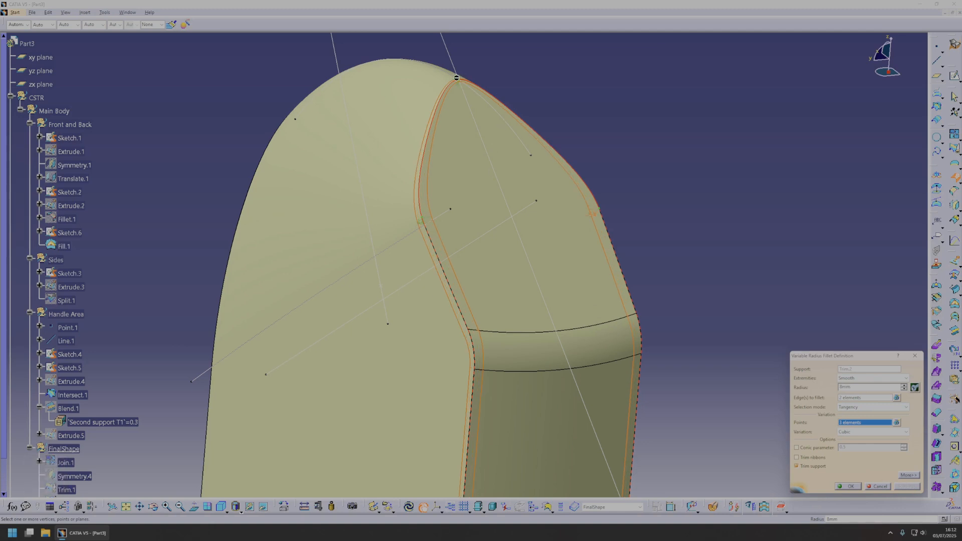
middle_drag(394, 184, 402, 319)
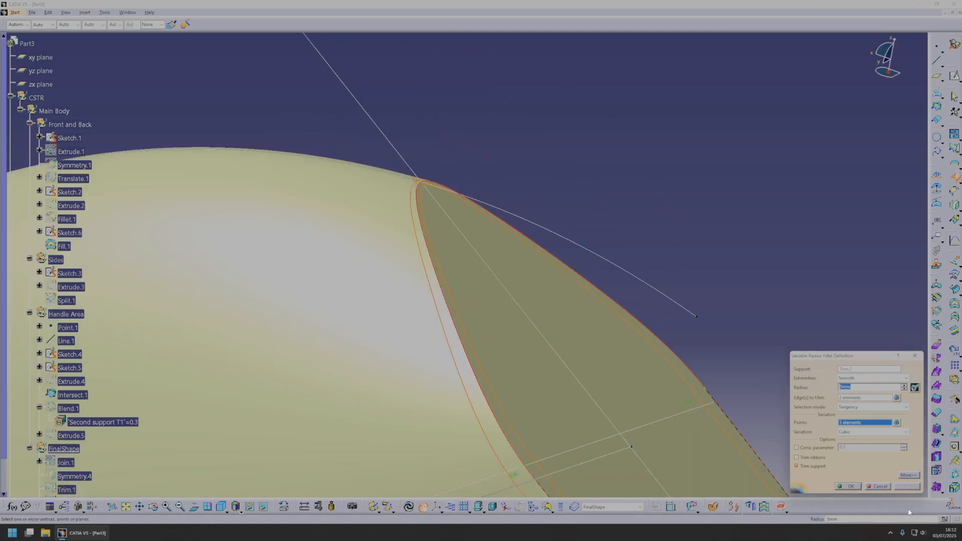
- Try a 14 mm radius for the variable fillet, set it to 12 mm and create the fillet
text(12)
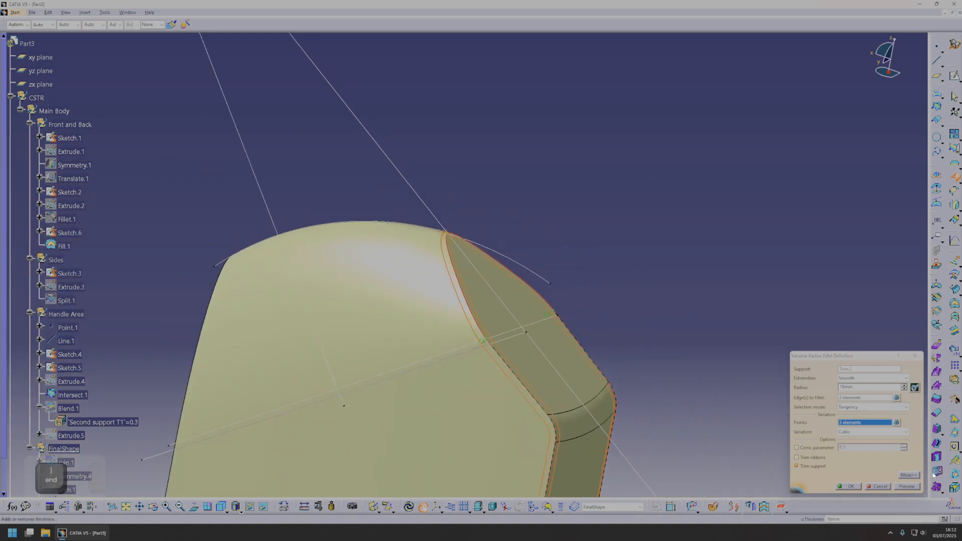
click(914, 486)
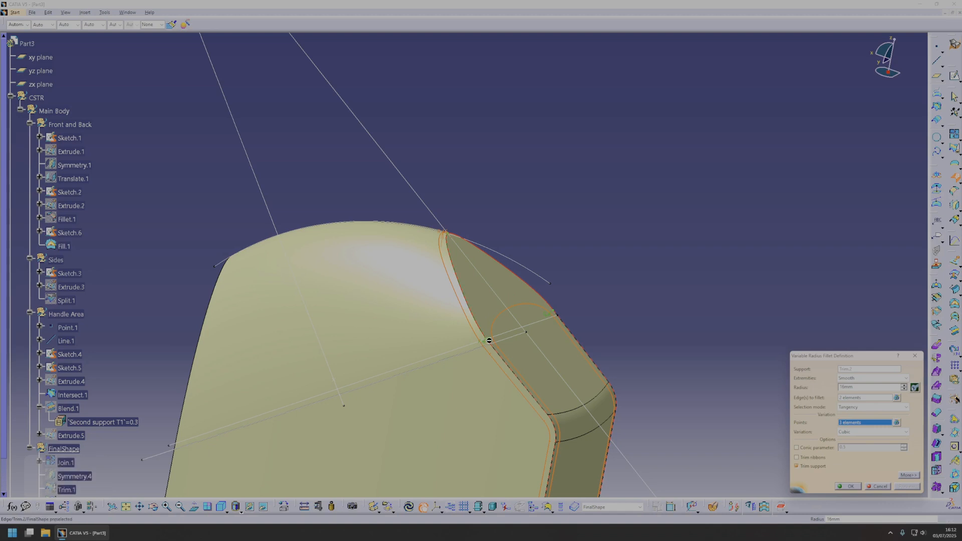
text(14)
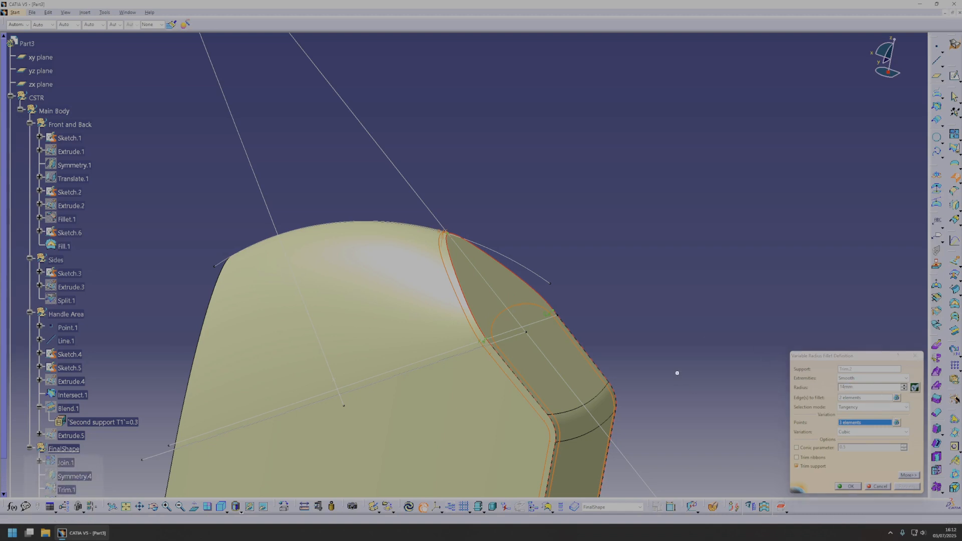
click(905, 486)
text(12)
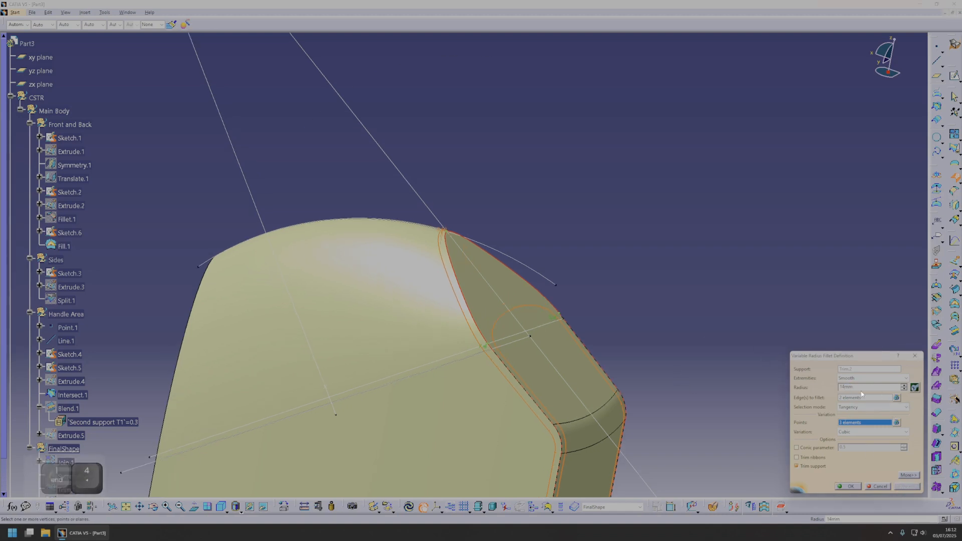
click(914, 490)
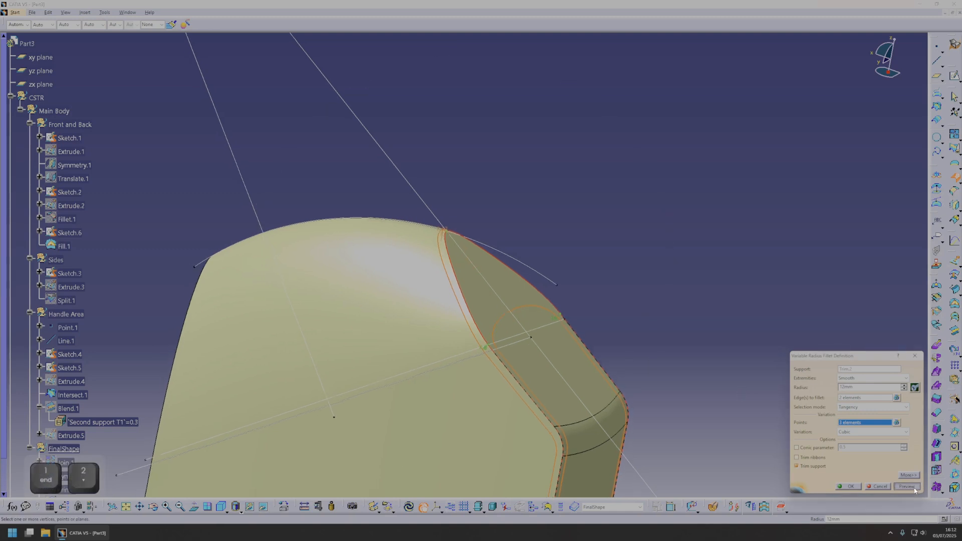
click(850, 487)
- Create a 12 mm Variable Radius Fillet on EdgeFillet.1 along the edge loop of the opposite narrow face
middle_drag(546, 245, 496, 276)
click(315, 173)
middle_drag(358, 258, 441, 262)
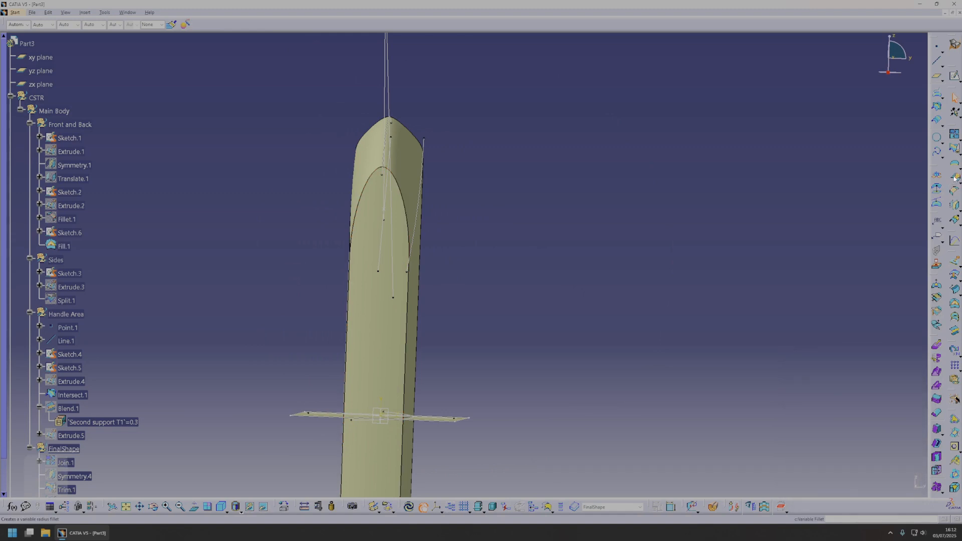
key(Escape)
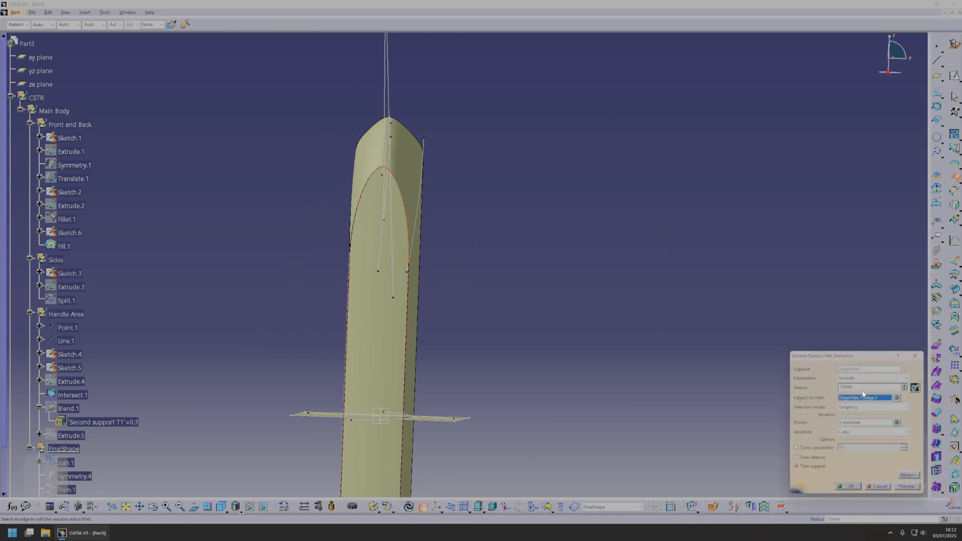
click(854, 488)
middle_drag(426, 297, 397, 291)
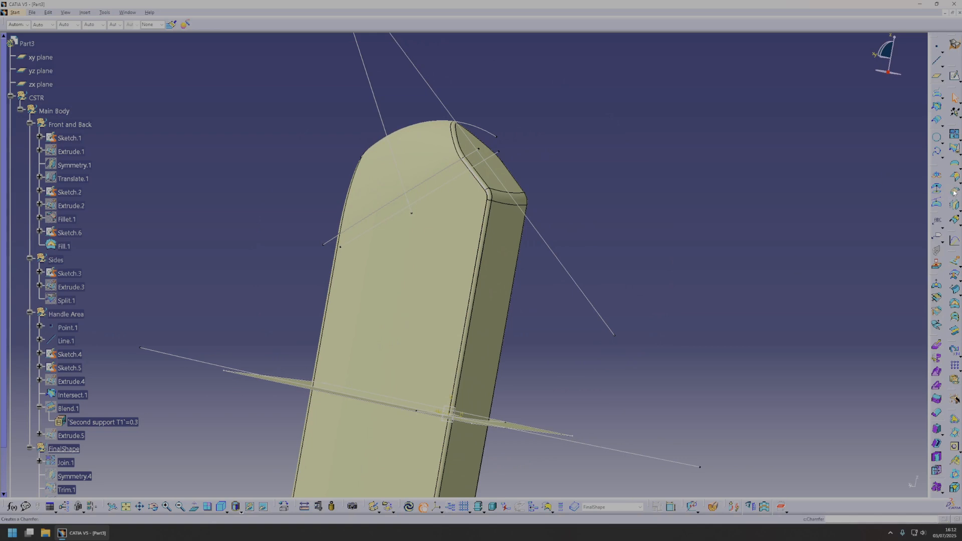
click(366, 348)
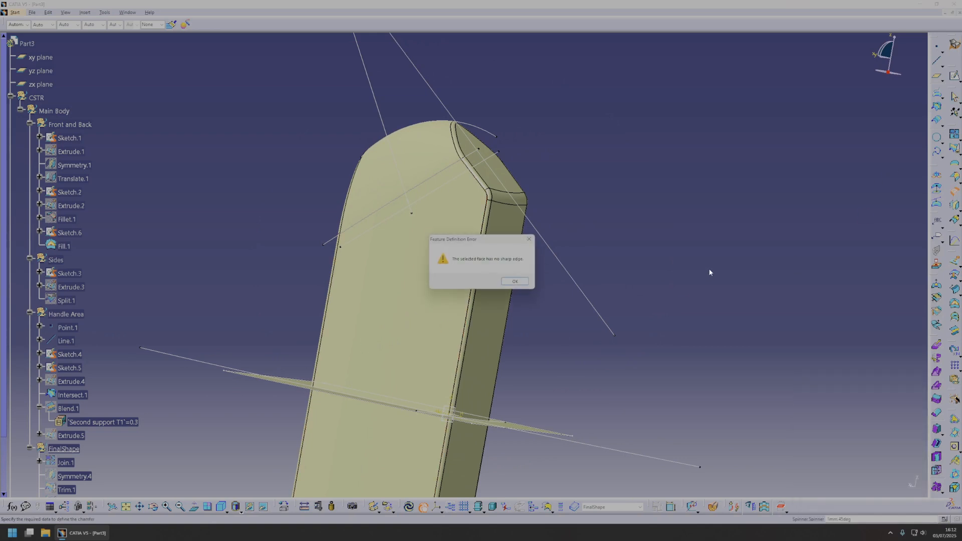
key(Escape)
key(Escape)
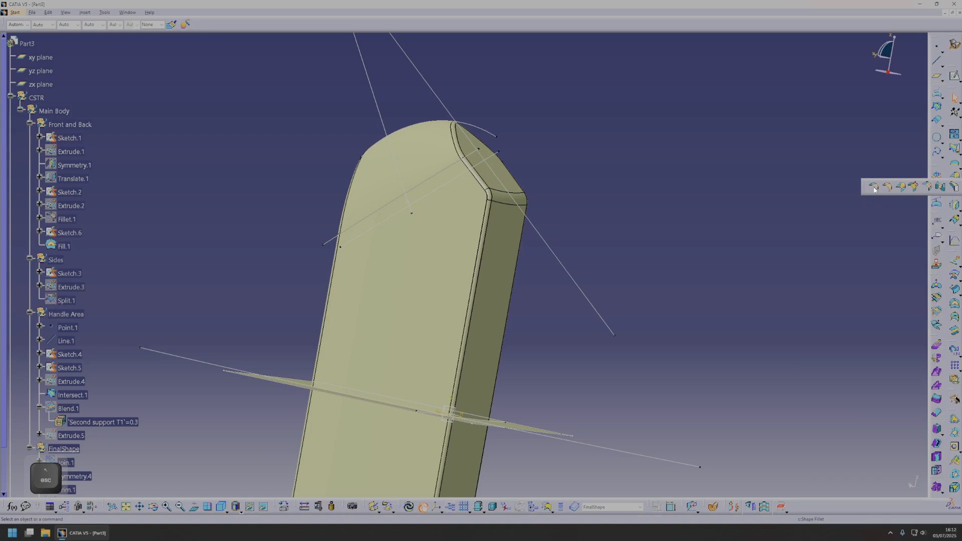
- Create a 12 mm BiTangent Fillet between EdgeFillet.2 and the Fill.1 surface at the base, trimming both supports
click(875, 187)
click(473, 344)
middle_drag(472, 344, 510, 219)
click(483, 208)
middle_drag(516, 366, 808, 366)
drag(875, 445, 752, 449)
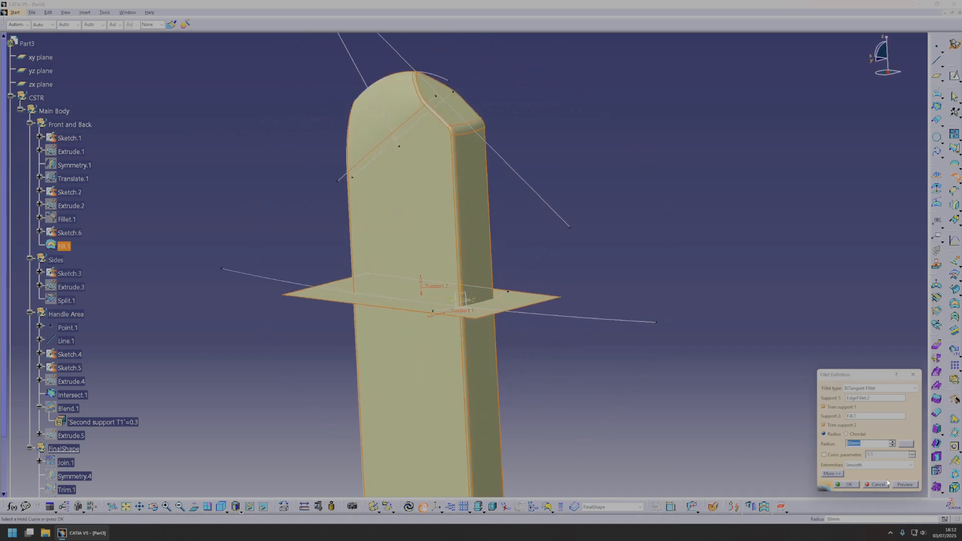
text(12)
click(905, 485)
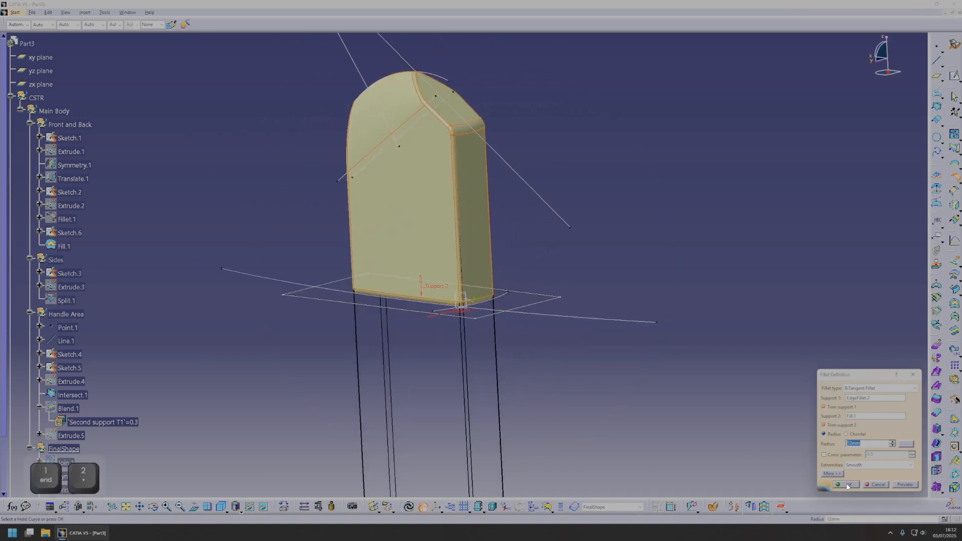
click(847, 484)
middle_drag(533, 366, 416, 275)
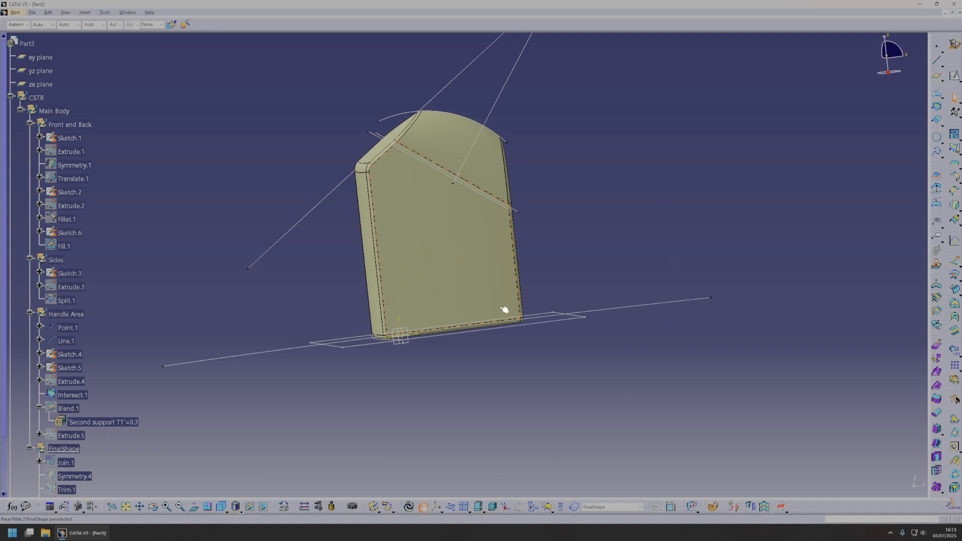
- Insert a geometrical set named Neck inside the CSTR set
click(20, 111)
click(29, 98)
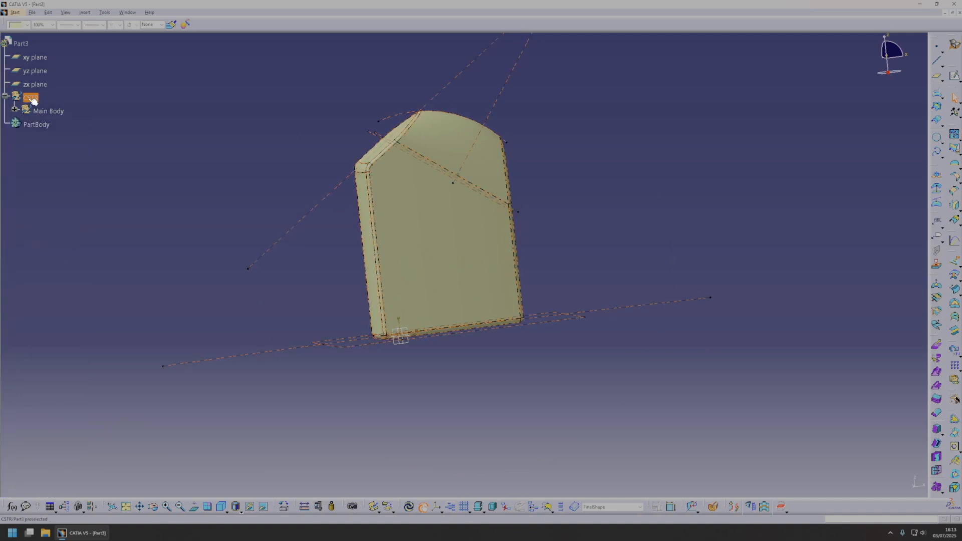
middle_drag(396, 149, 488, 283)
ctrl+middle_drag(487, 284, 486, 195)
scroll(485, 195, down, 1)
scroll(485, 194, up, 1)
click(84, 13)
click(96, 48)
click(31, 100)
click(525, 283)
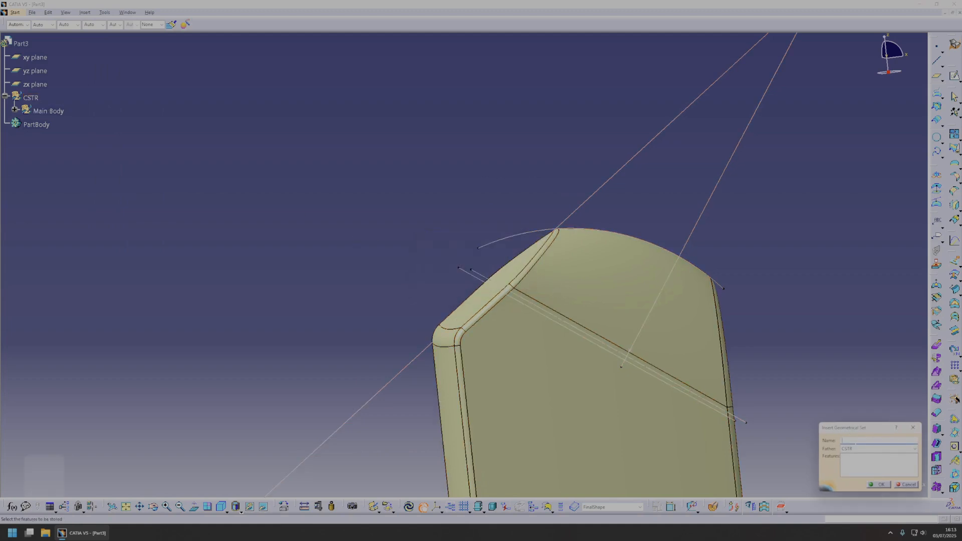
text(Neck)
key(Return)
middle_drag(447, 395, 570, 383)
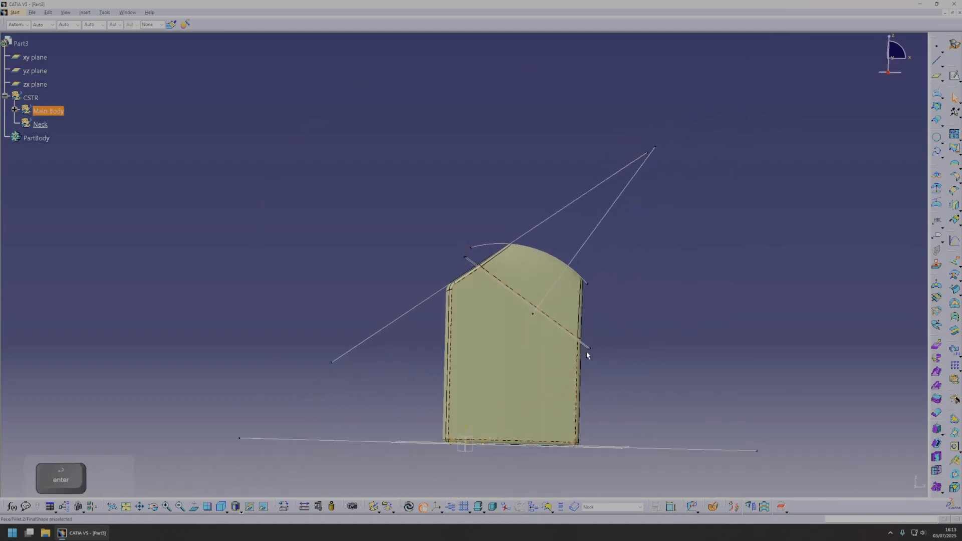
- Create a plane parallel to the xy plane through the handle area's Point.1
middle_drag(774, 299, 491, 321)
click(40, 126)
click(703, 339)
middle_drag(389, 309, 662, 258)
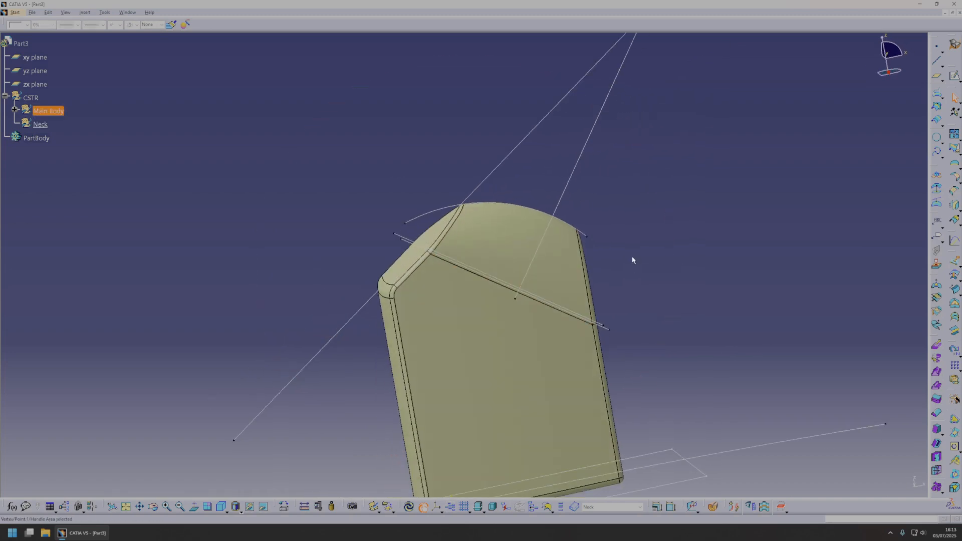
click(938, 78)
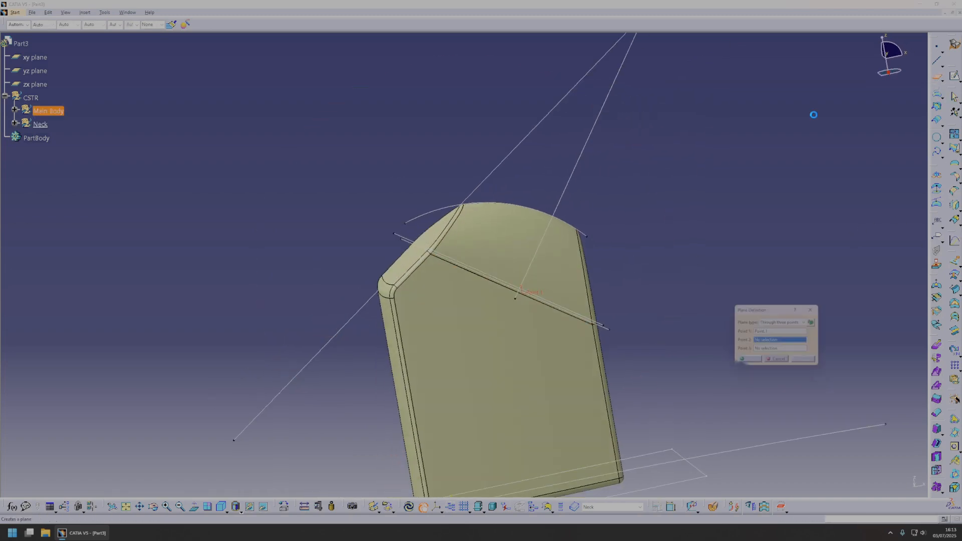
click(793, 323)
click(793, 335)
right_click(778, 332)
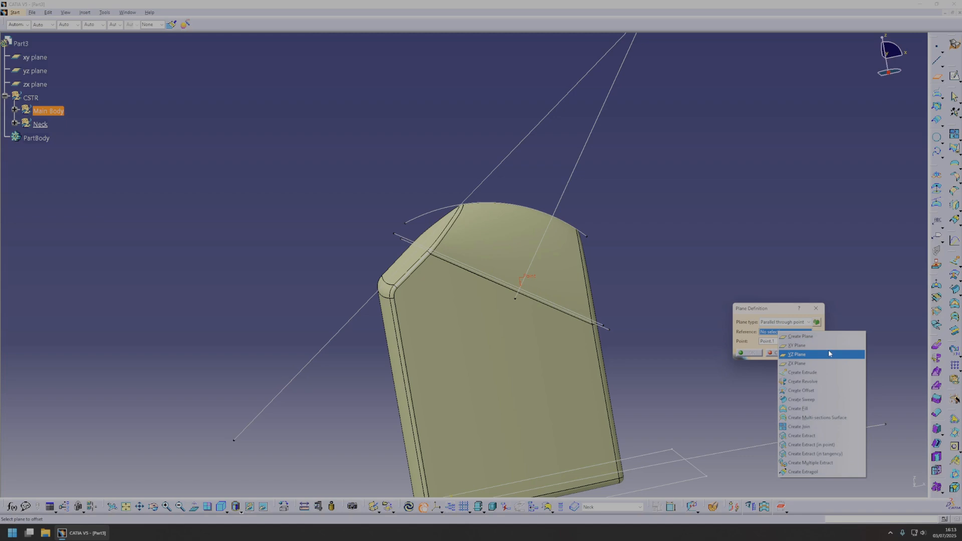
click(825, 350)
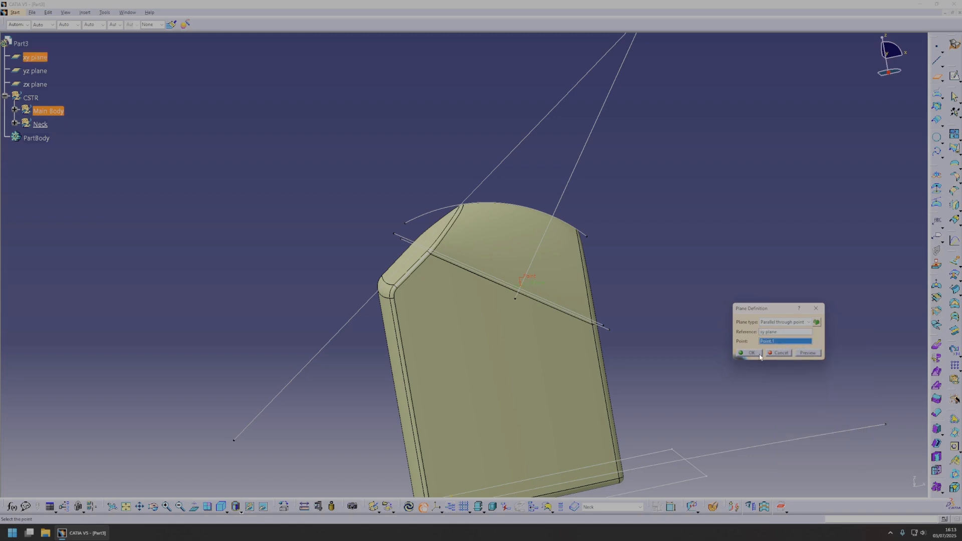
click(750, 353)
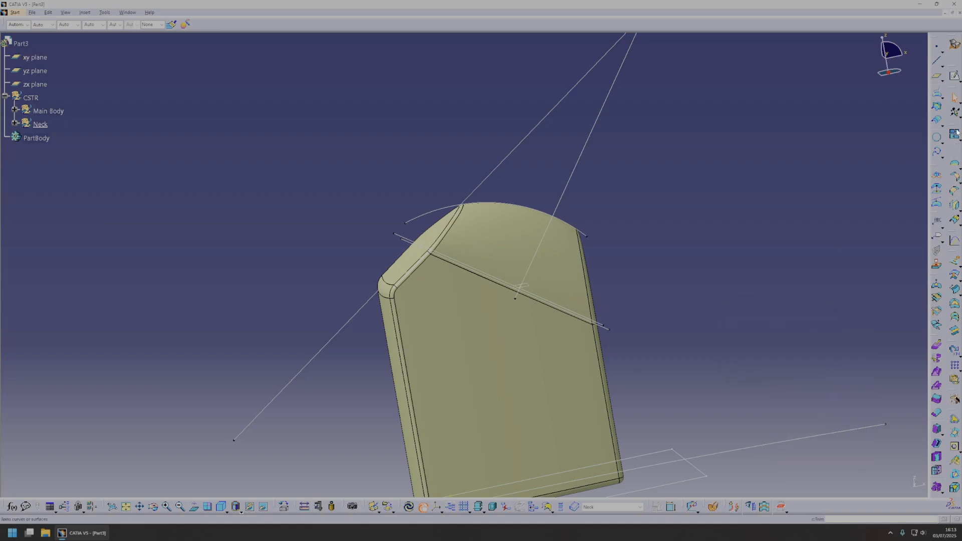
- Create a plane offset about 180 mm upward from the handle-area plane, near the top of the canister
click(937, 76)
click(534, 283)
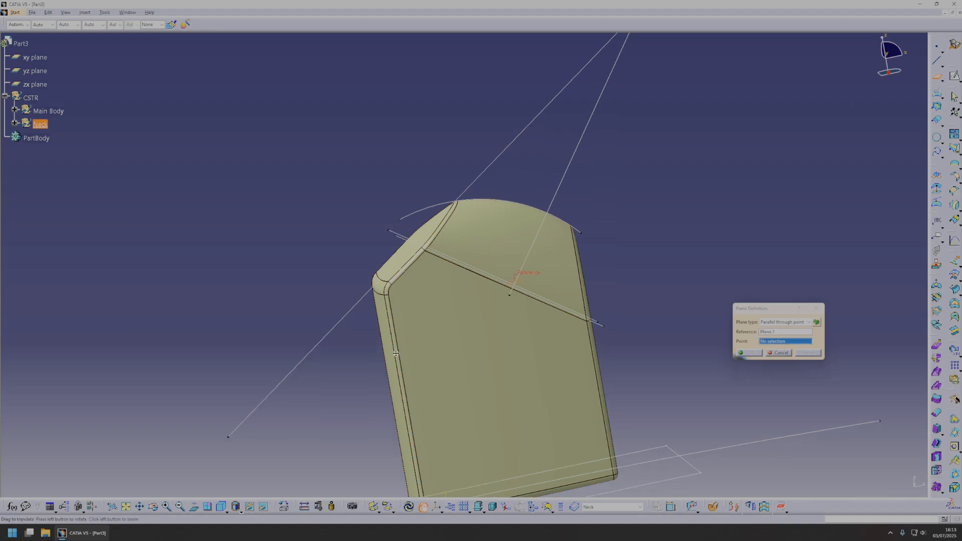
click(782, 329)
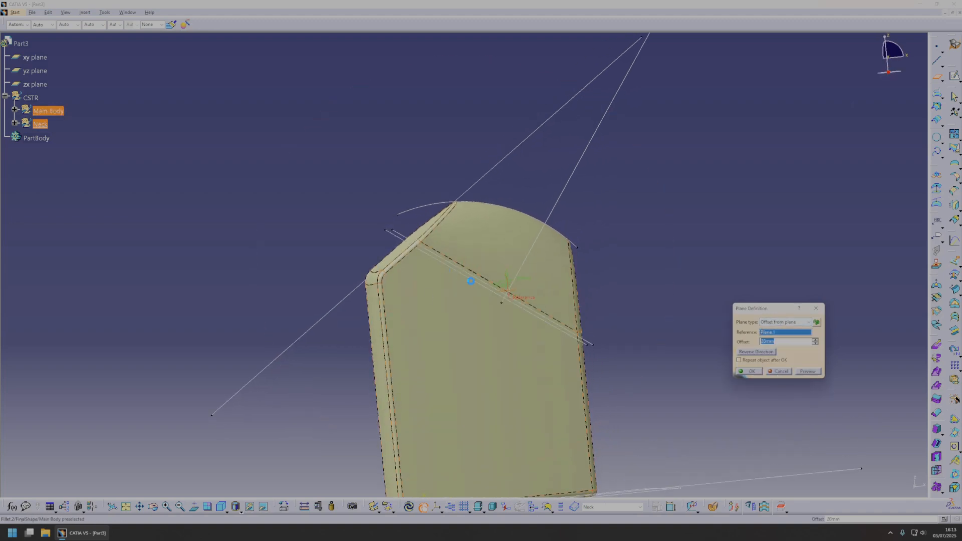
drag(497, 285, 486, 212)
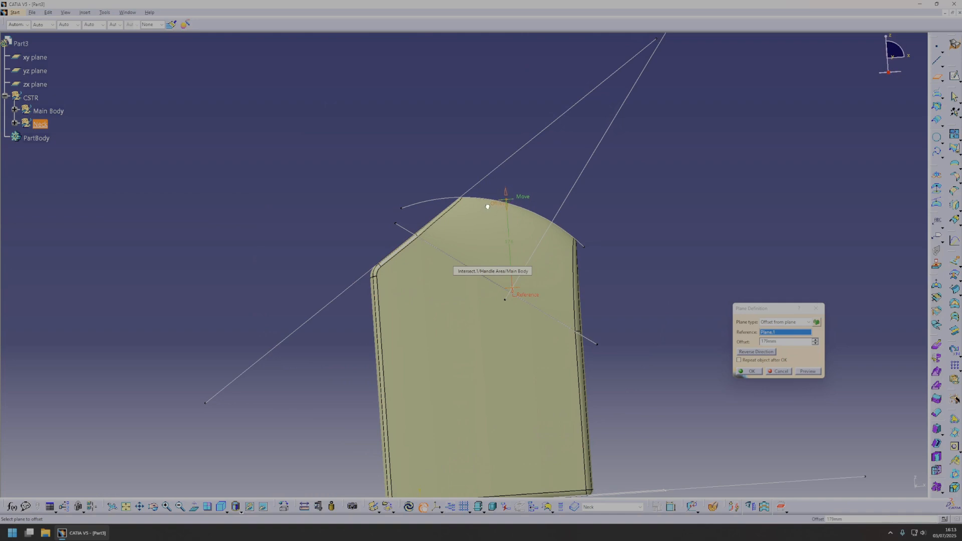
drag(487, 204, 488, 202)
click(749, 372)
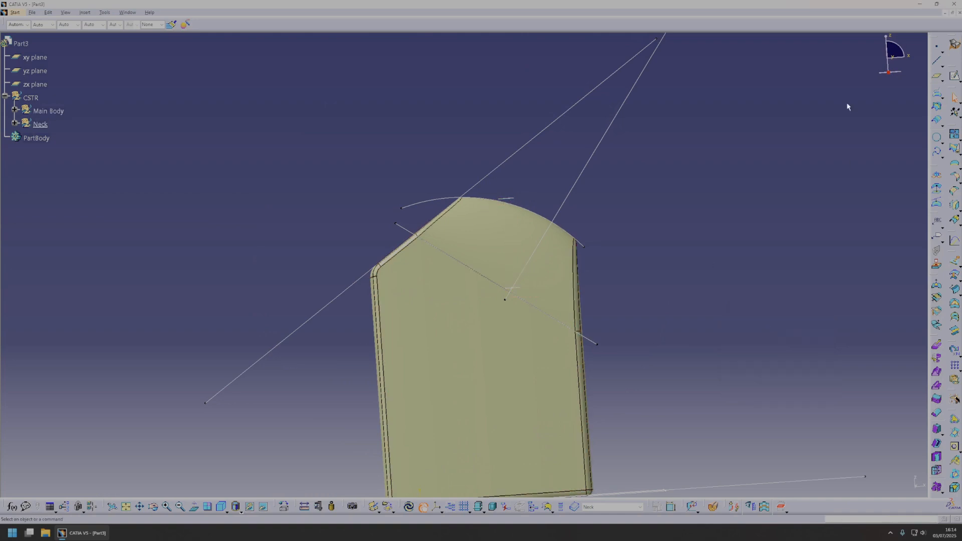
- Start a sketch on the upper offset plane and draw a circle about 56 mm in diameter centred on the sketch origin
middle_drag(485, 219, 465, 258)
click(525, 189)
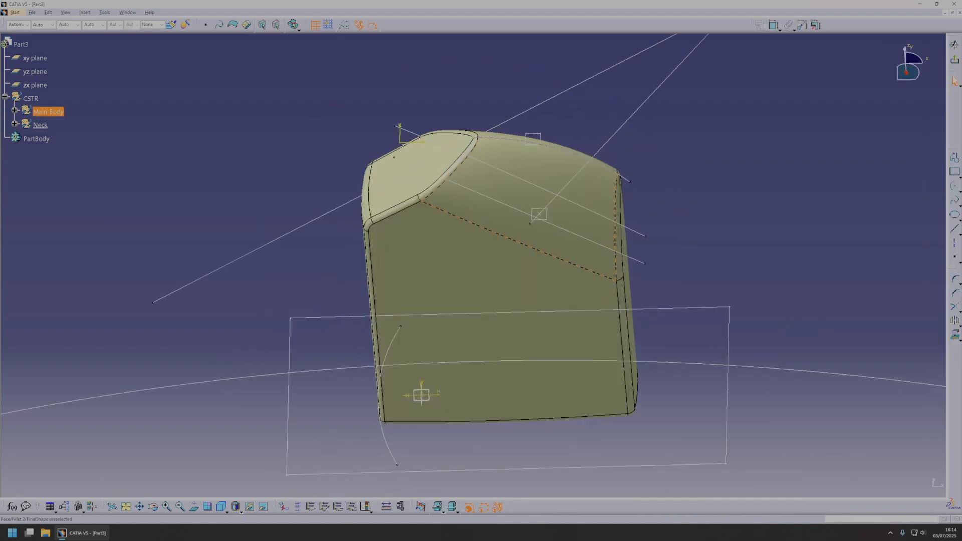
click(955, 216)
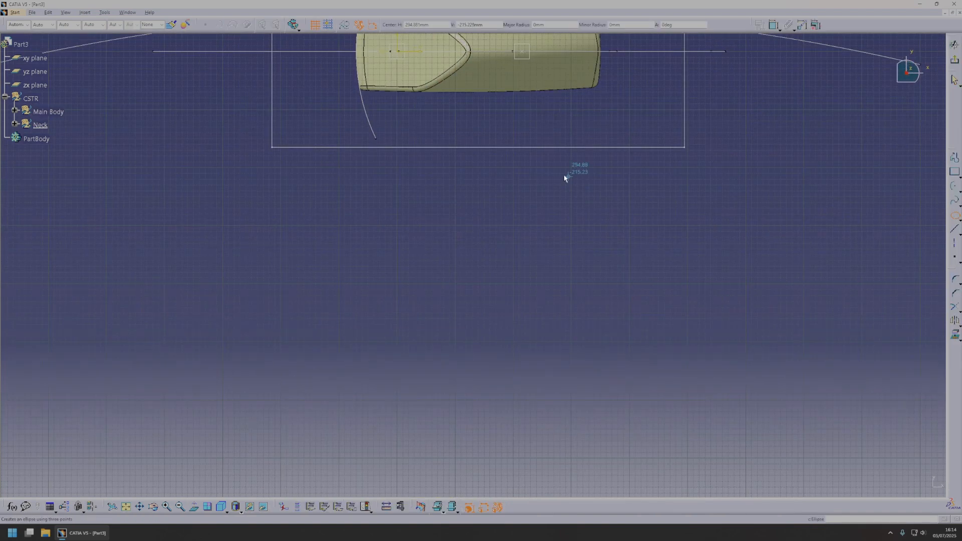
click(955, 191)
click(872, 196)
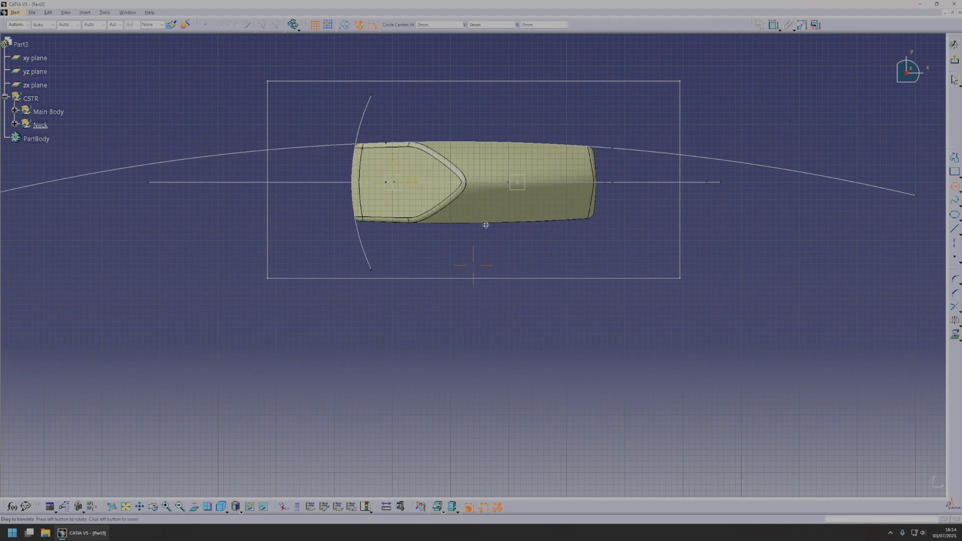
mouse_move(425, 196)
middle_down()
mouse_move(454, 190)
mouse_move(463, 213)
middle_up()
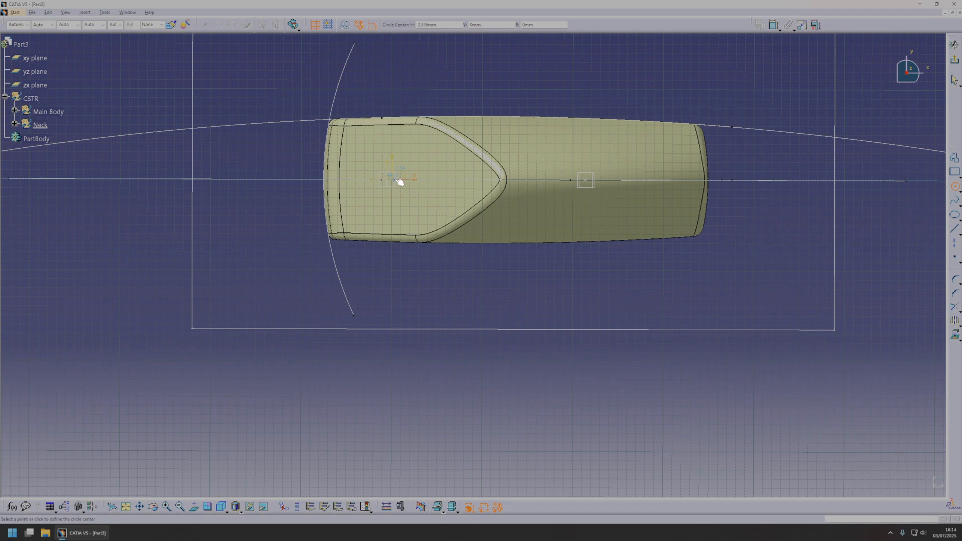
click(393, 180)
click(415, 176)
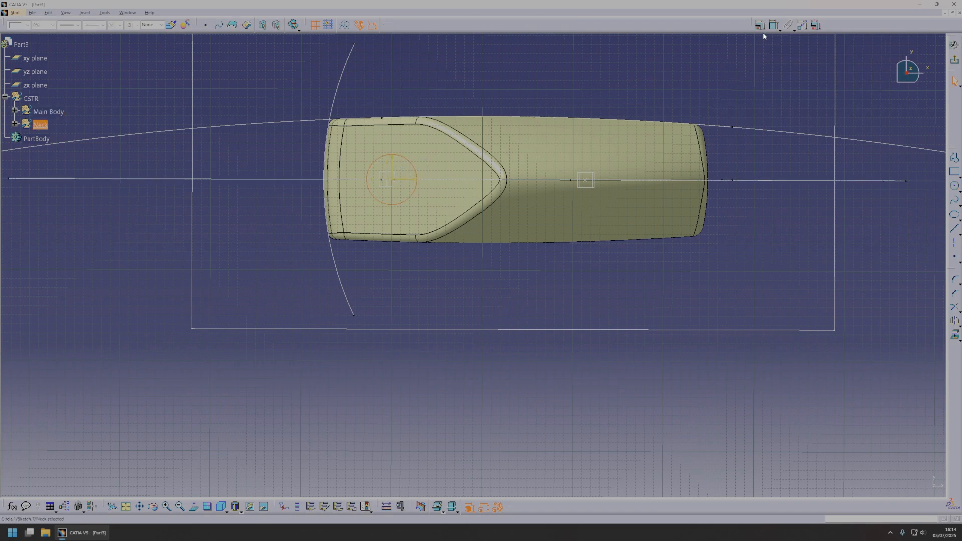
- Constrain the neck circle's diameter to 60 mm and exit the sketch
click(386, 93)
double_click(385, 94)
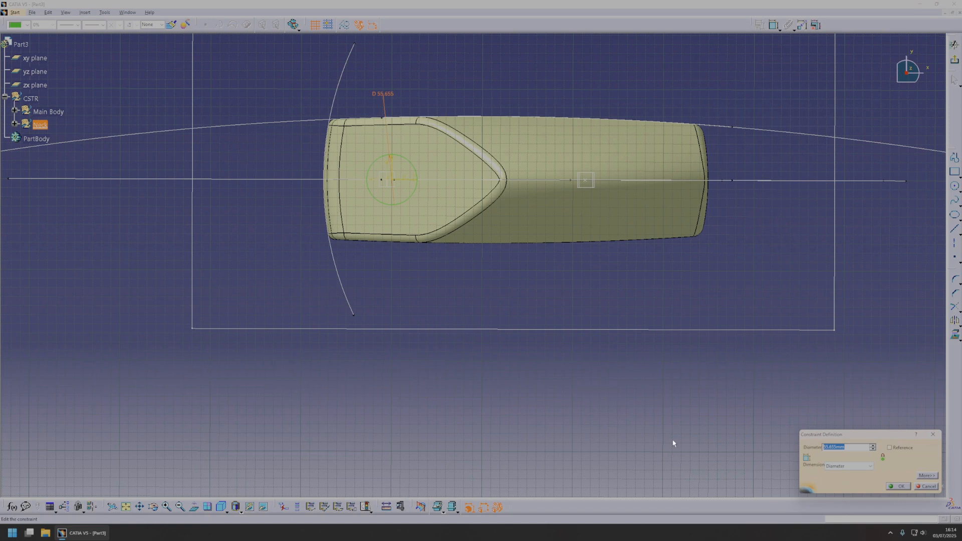
text(60)
key(Return)
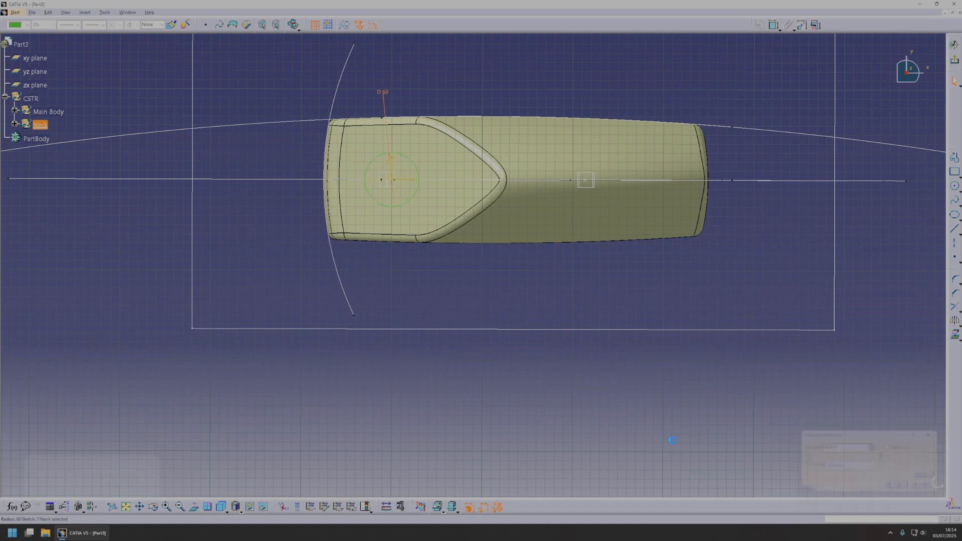
click(956, 60)
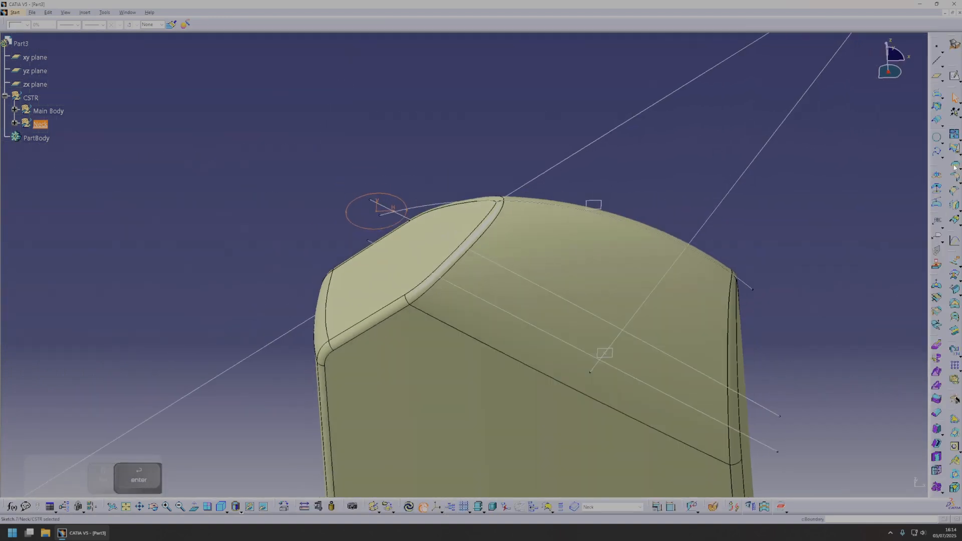
- Extrude the neck circle down into the body with the second limit at 0 mm, entering 150 mm for the first limit and lengthening it slightly
click(955, 262)
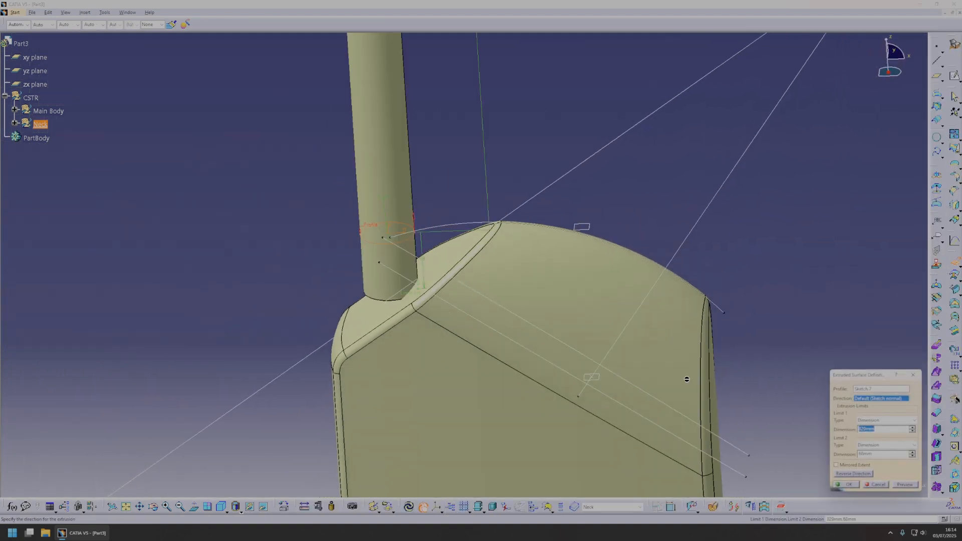
click(887, 455)
text(0)
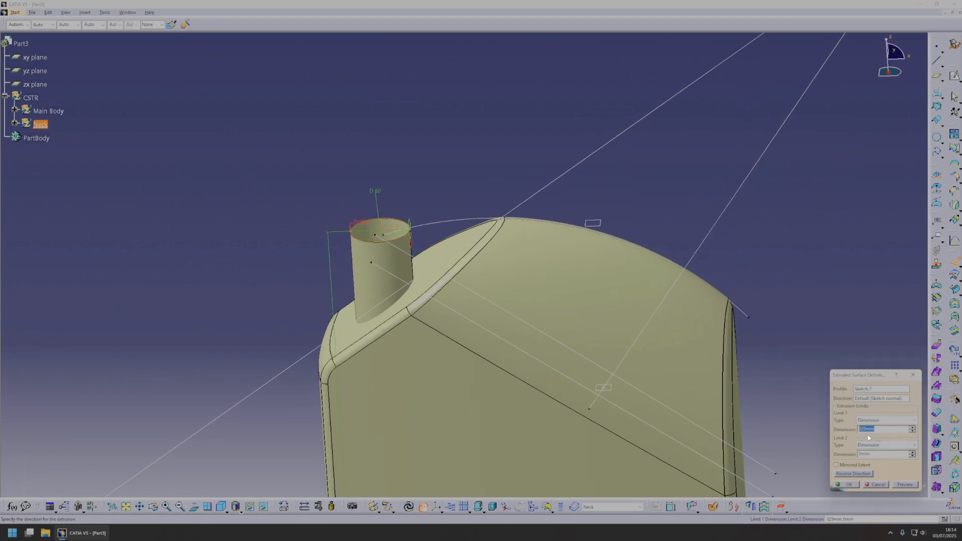
text(150)
middle_drag(501, 356, 525, 288)
drag(423, 283, 417, 291)
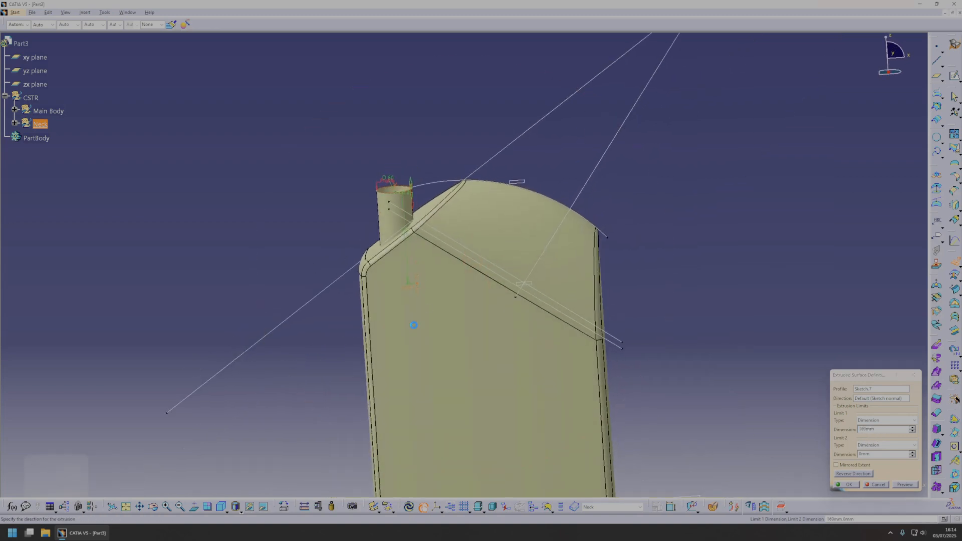
click(853, 486)
- Start another sketch on the upper offset plane and draw a circle about 80 mm in diameter around the neck, centred on the origin
middle_drag(601, 289, 621, 302)
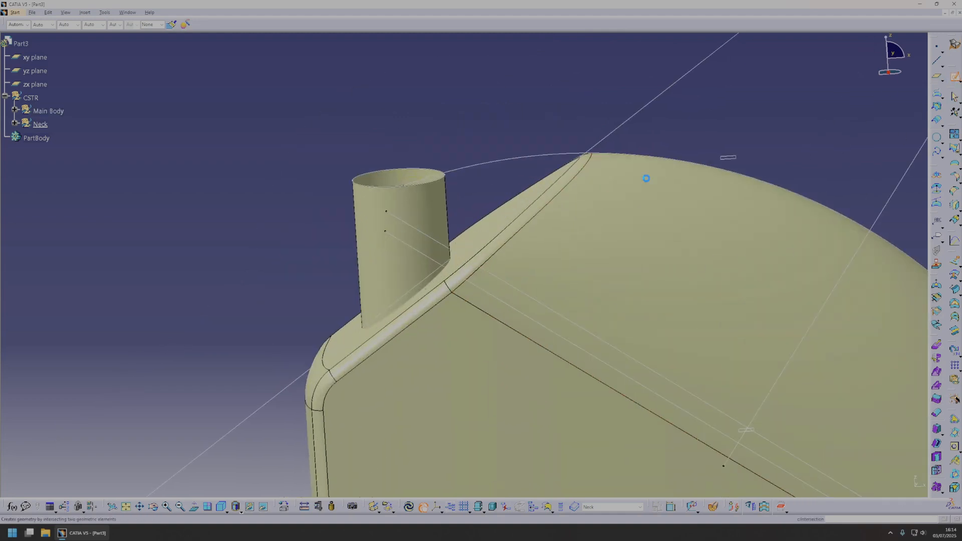
click(736, 162)
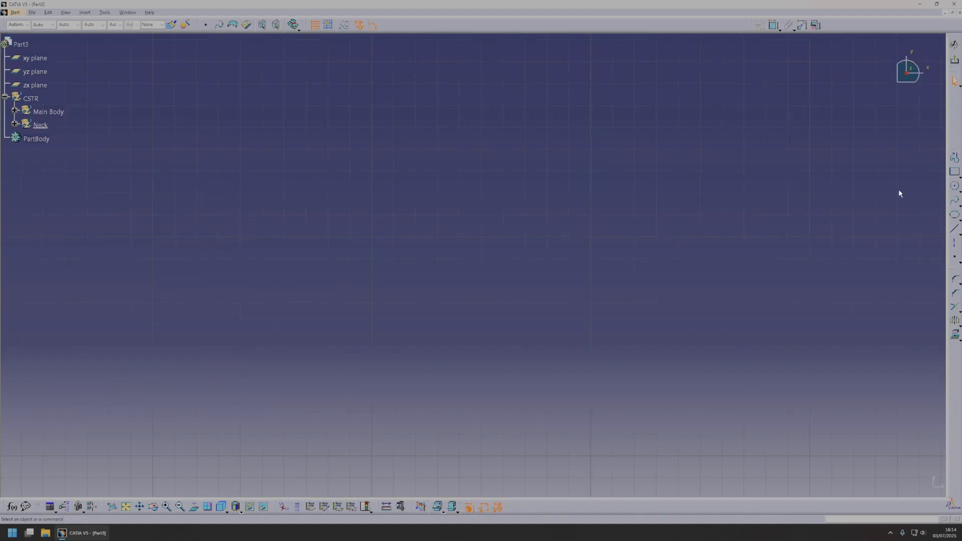
click(956, 187)
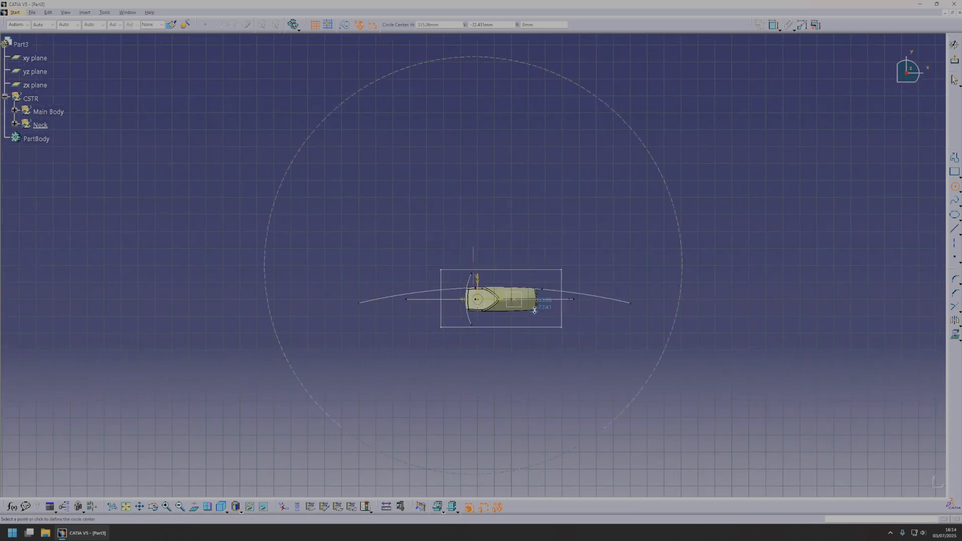
scroll(486, 247, up, 5)
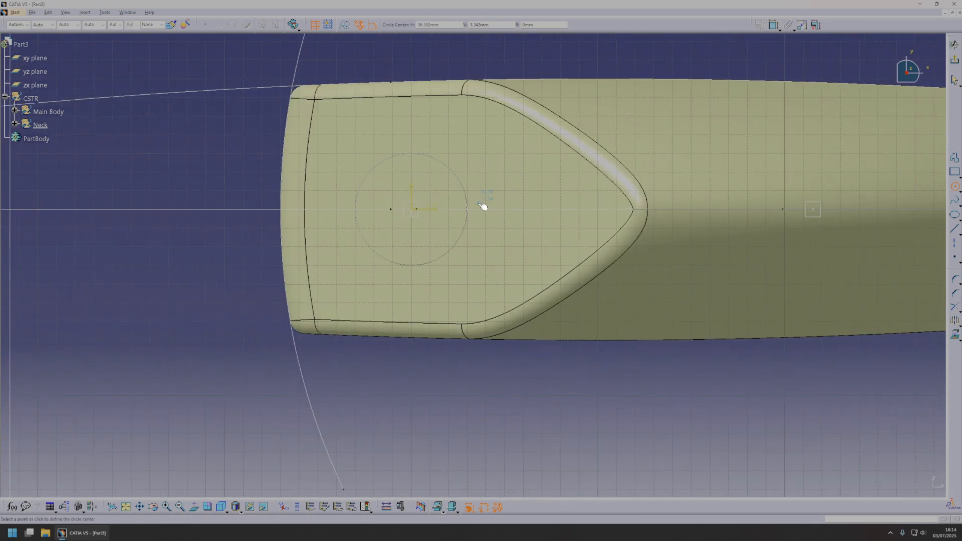
click(415, 210)
click(478, 171)
- Constrain the larger circle's diameter to 80 mm and create a Fill surface from its sketch at the top of the neck
click(470, 161)
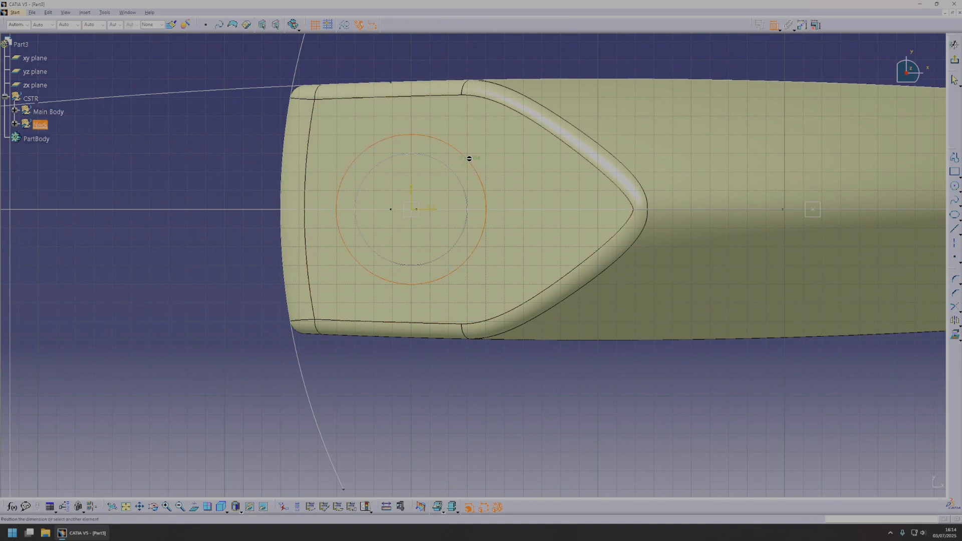
double_click(411, 49)
text(80.354mm)
key(Return)
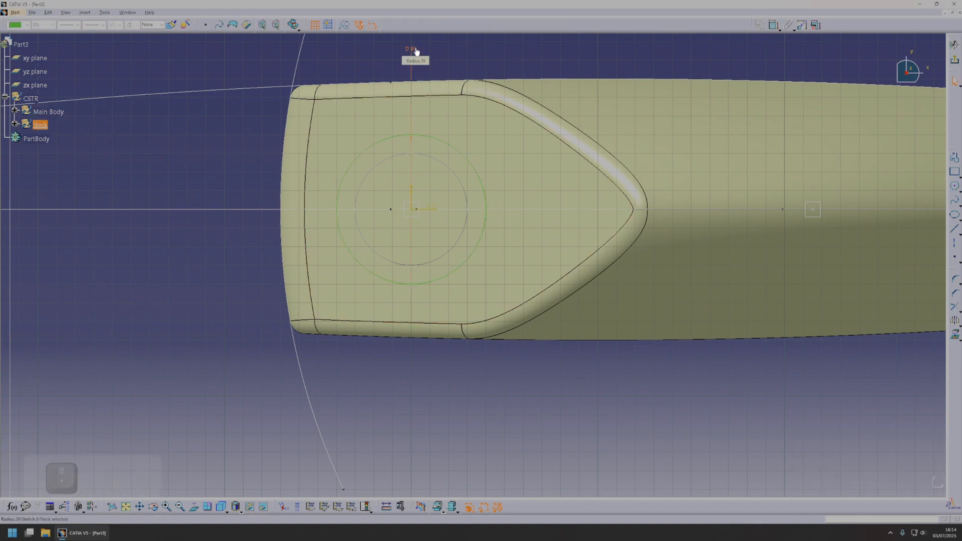
click(955, 59)
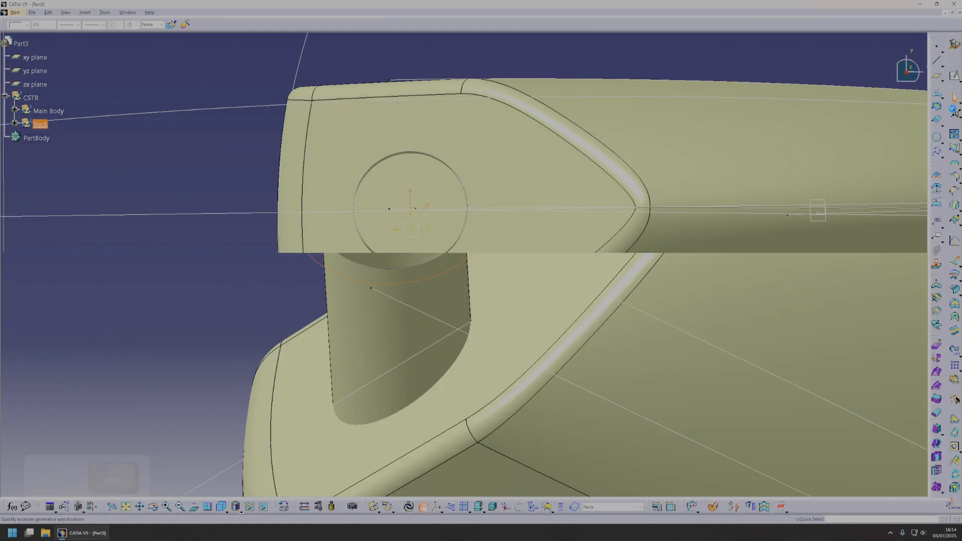
click(956, 304)
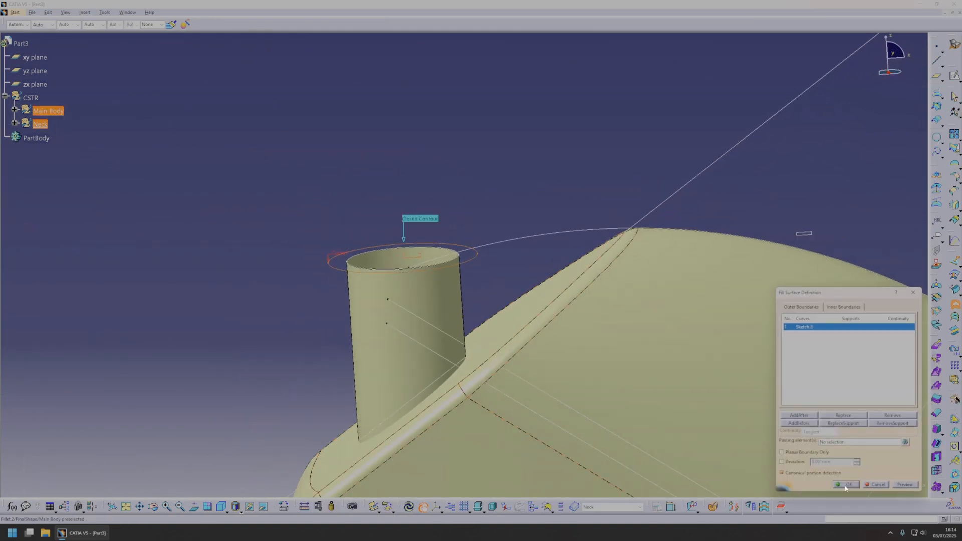
click(847, 485)
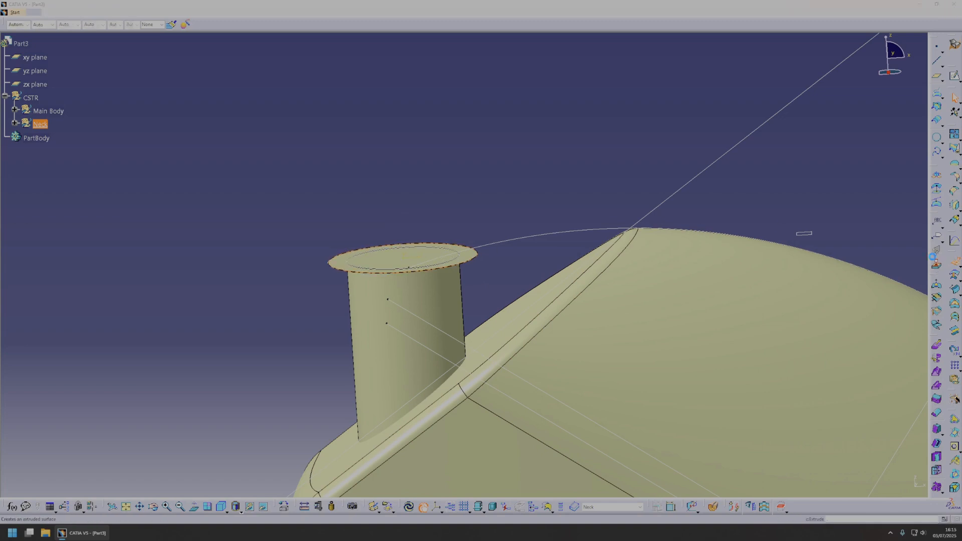
- Extrude the filled disc on top of the neck along its own normal by about 17 mm, with the second limit at 0 mm
click(957, 399)
text(5mm)
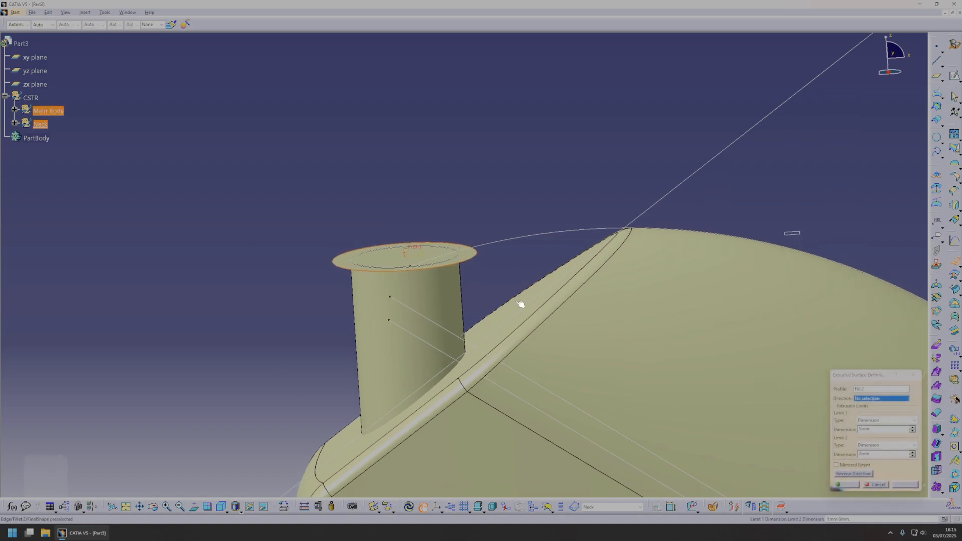
click(478, 255)
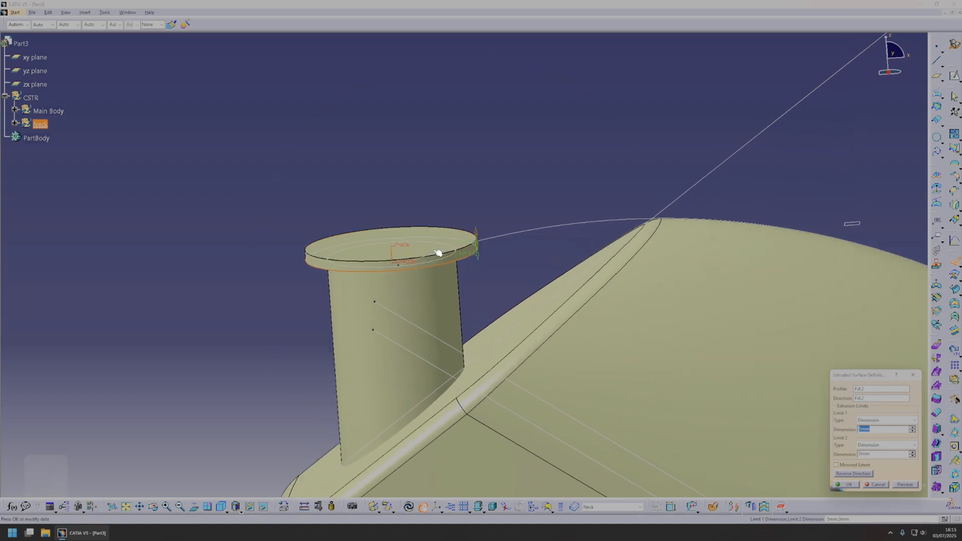
drag(476, 245, 478, 229)
middle_drag(480, 261, 464, 236)
drag(465, 238, 466, 224)
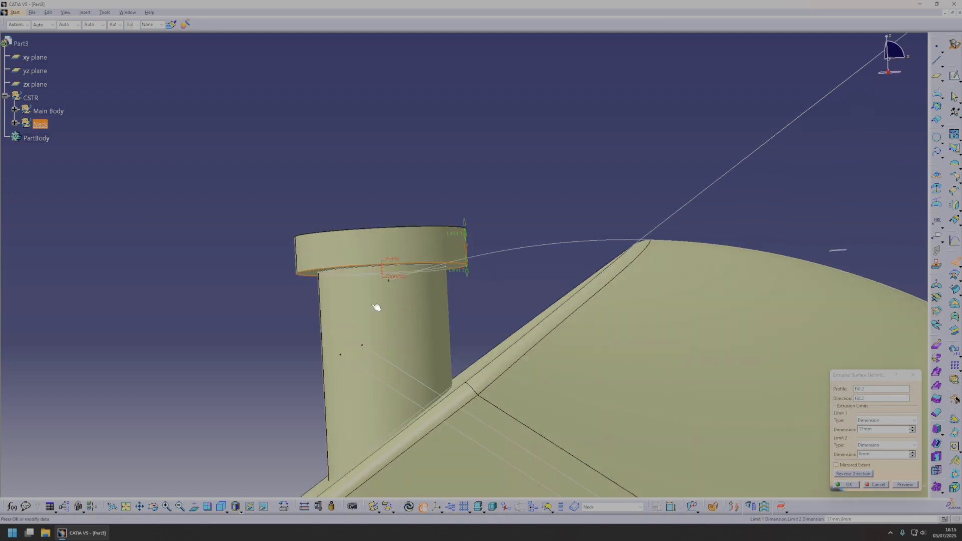
middle_drag(449, 250, 586, 319)
click(847, 484)
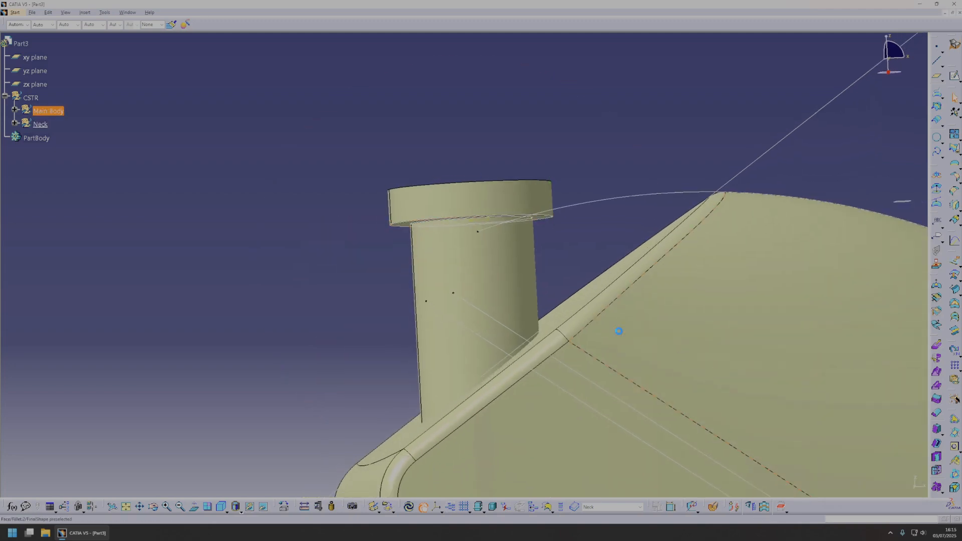
- Start a BiTangent fillet with the neck tube as first support and the wider extruded collar as second support
click(15, 123)
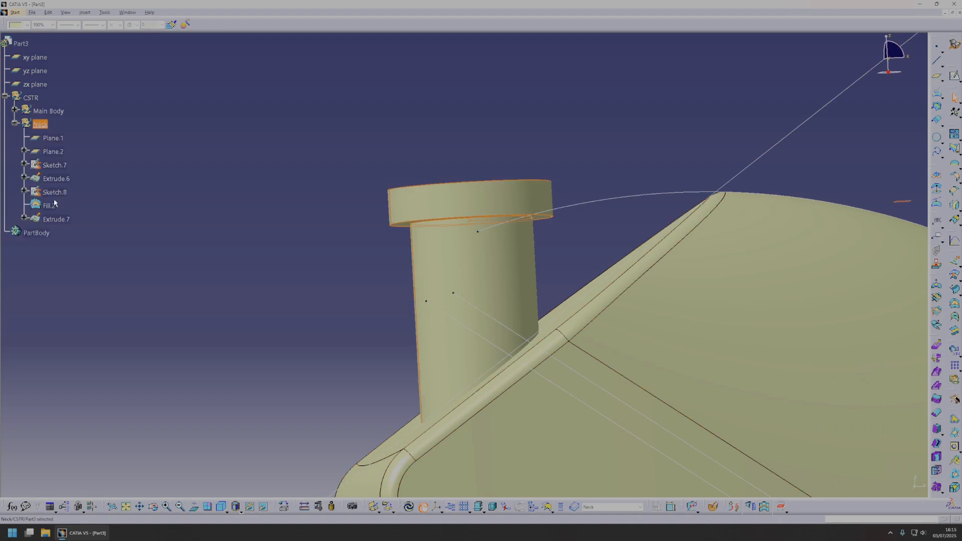
key(space)
middle_drag(489, 238, 512, 183)
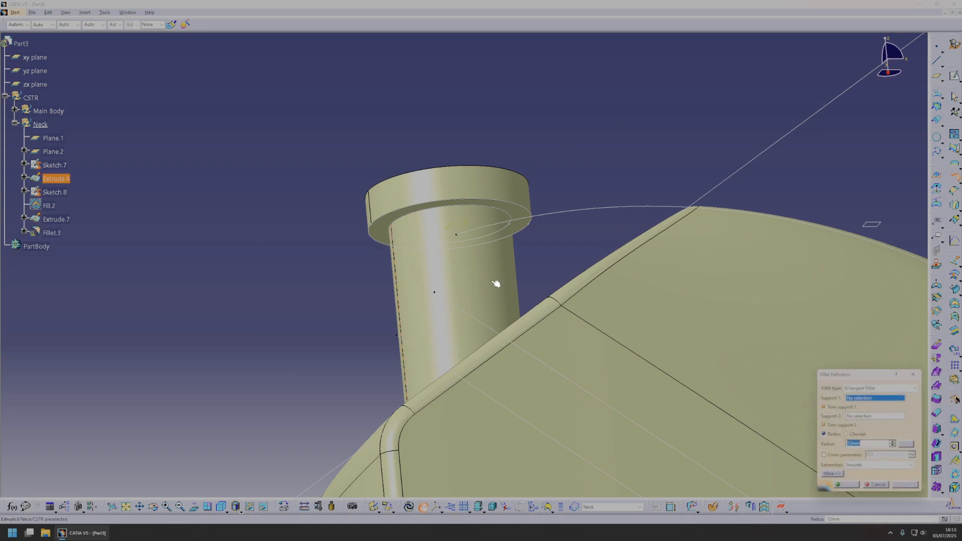
click(441, 213)
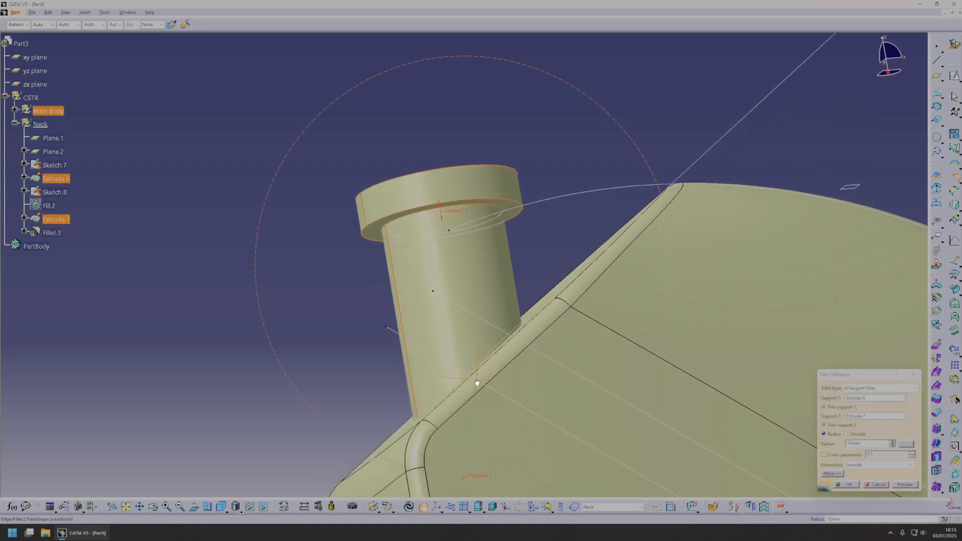
middle_drag(477, 382, 489, 359)
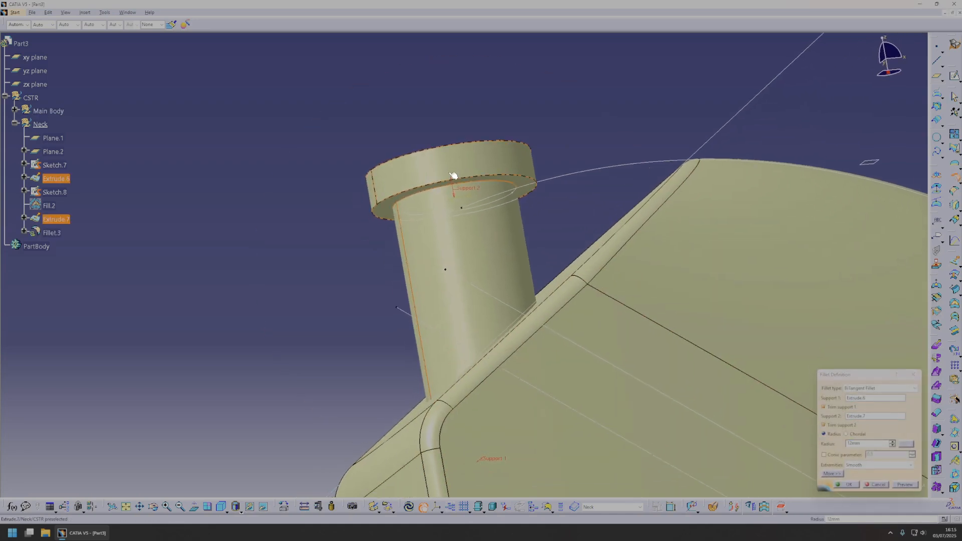
middle_drag(429, 372, 453, 389)
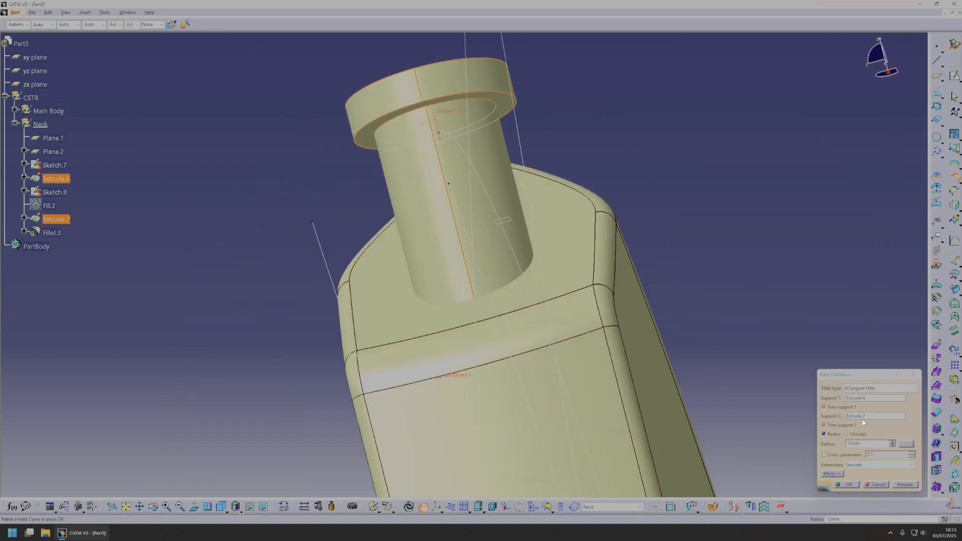
- Set the neck fillet's radius to 5 mm, flip the first support's side, and preview and create the fillet
middle_drag(513, 395, 514, 441)
double_click(868, 443)
text(4)
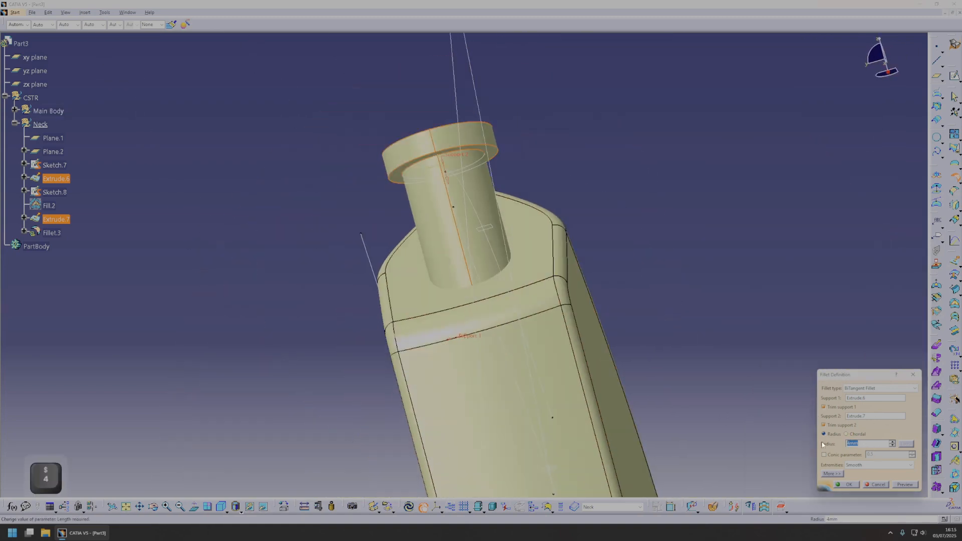
text(5)
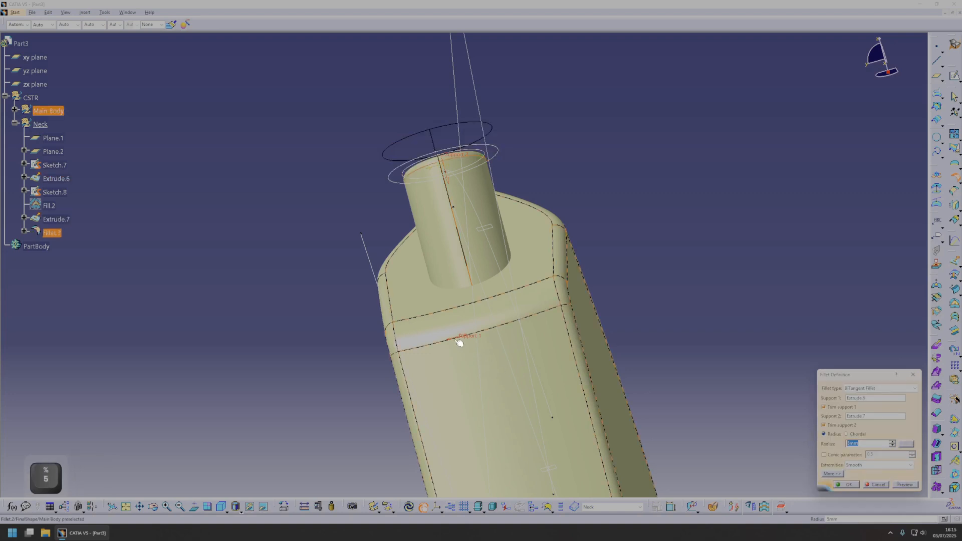
click(448, 340)
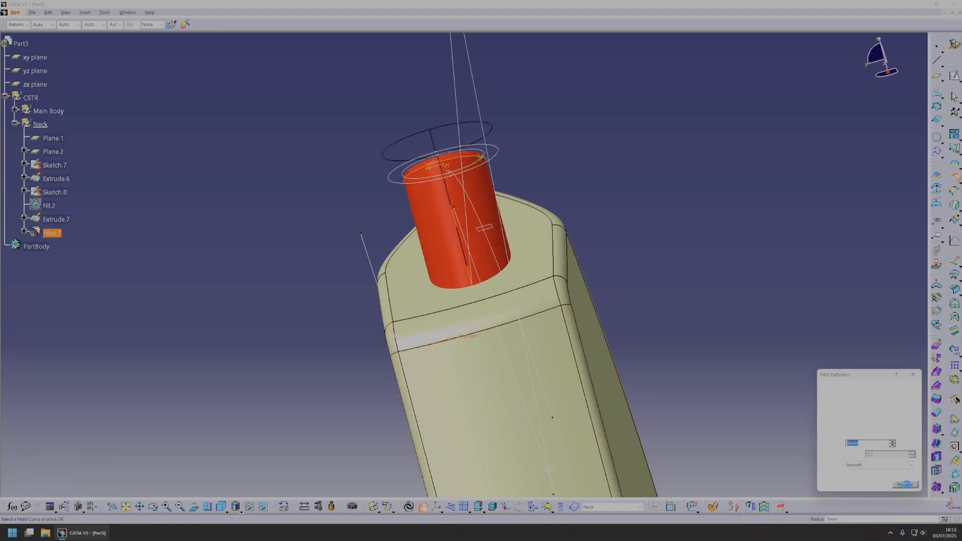
click(905, 485)
click(850, 485)
middle_drag(638, 223, 437, 255)
click(190, 172)
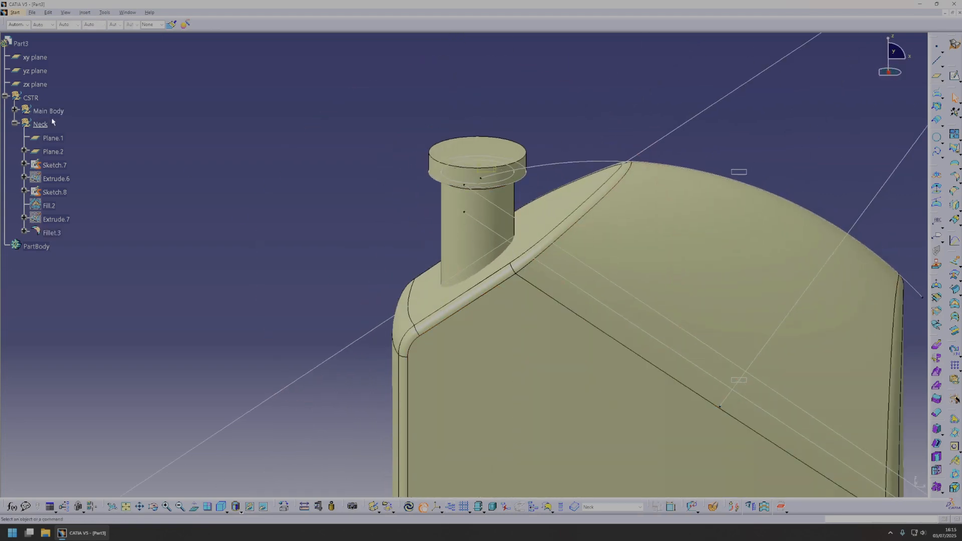
- Insert a geometrical set named Sticker inside the CSTR set, beside Main Body and Neck
middle_drag(570, 326, 498, 208)
middle_drag(472, 262, 472, 306)
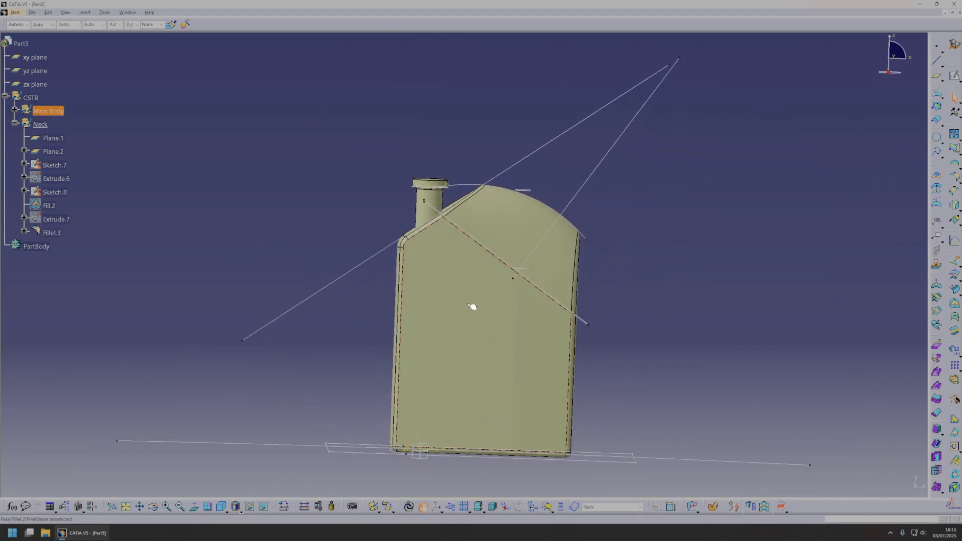
click(29, 111)
click(40, 124)
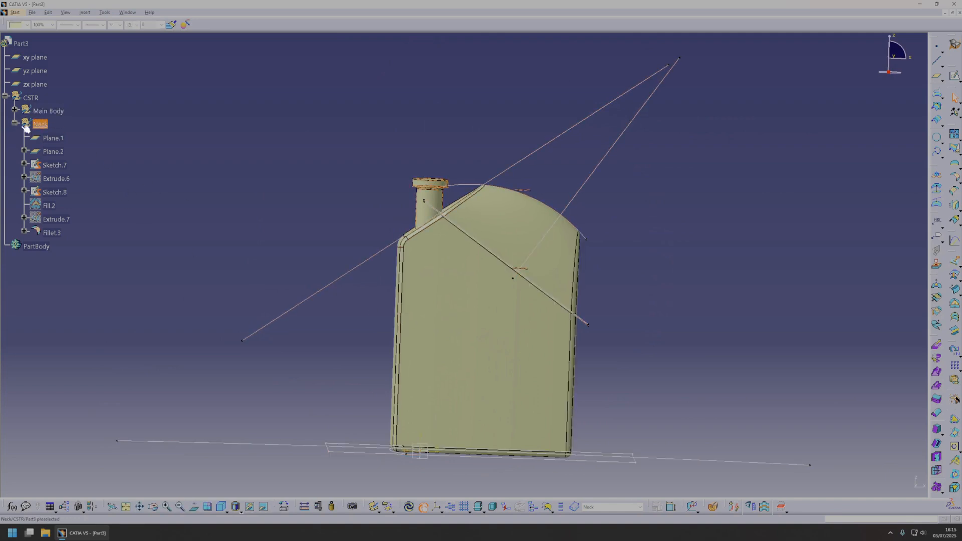
click(15, 123)
click(31, 98)
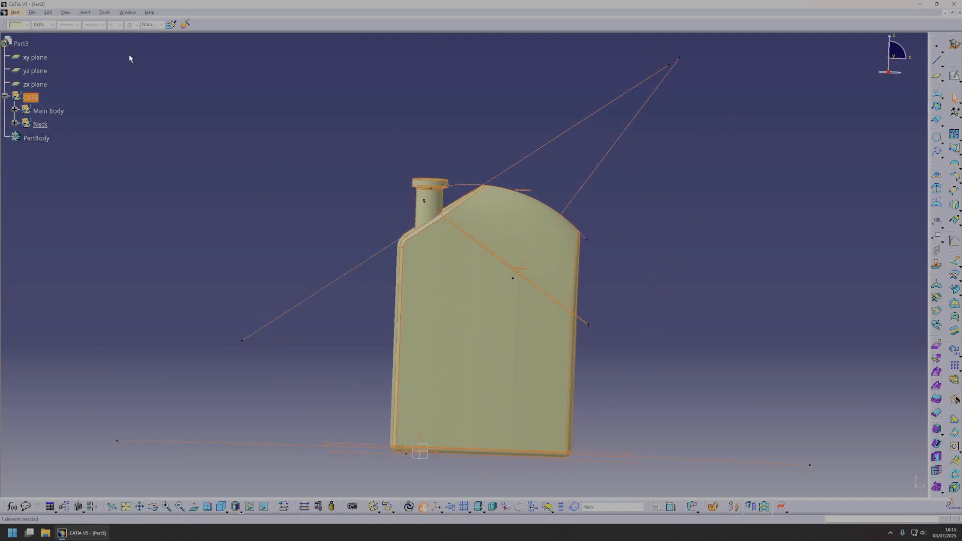
click(84, 13)
click(100, 47)
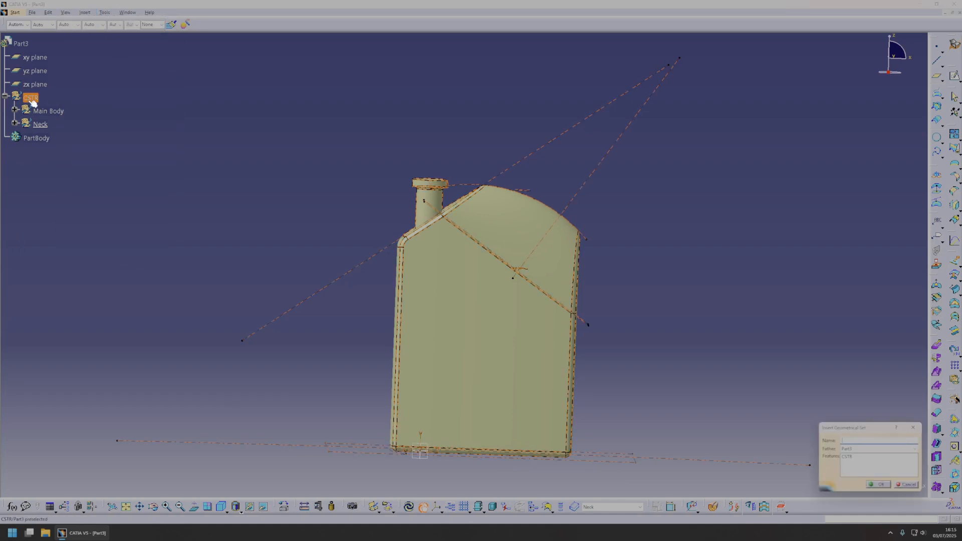
click(529, 282)
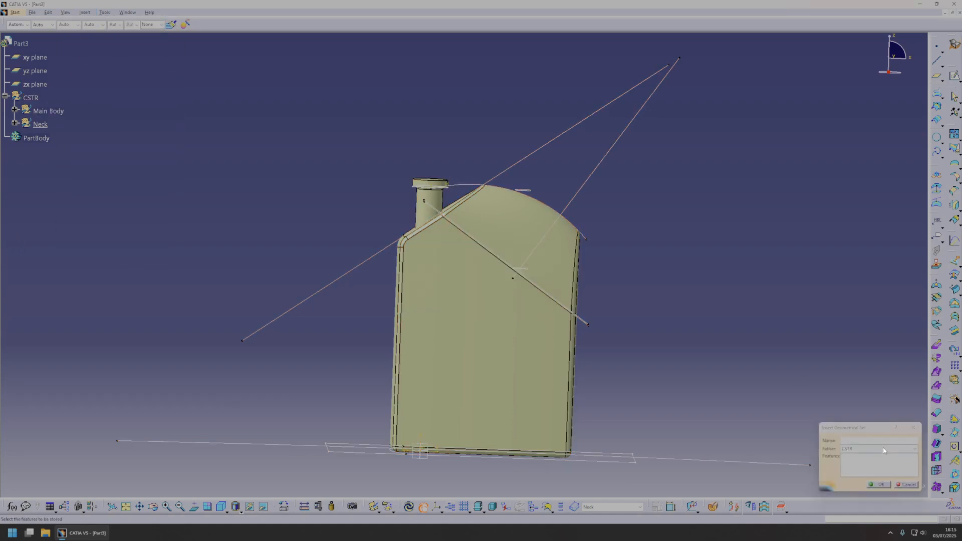
text(Sticker)
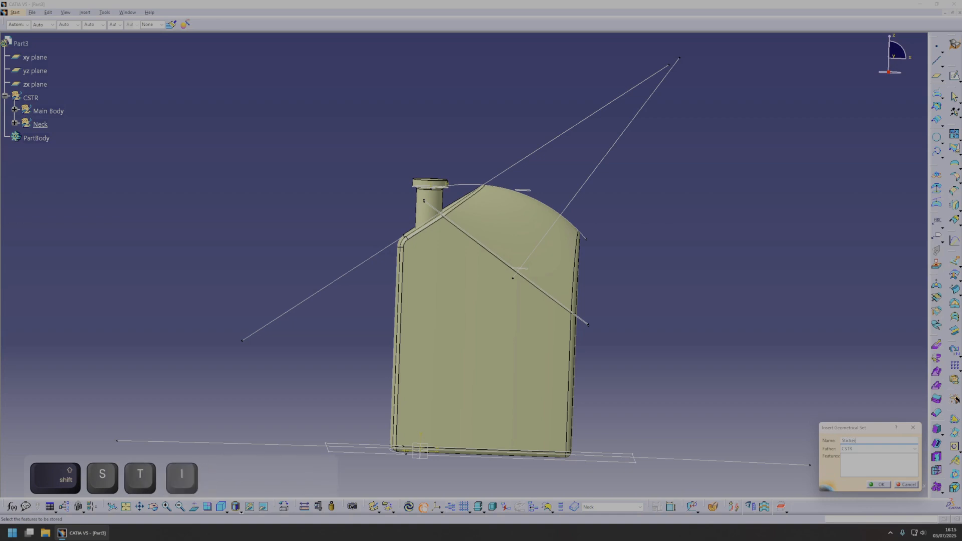
key(Return)
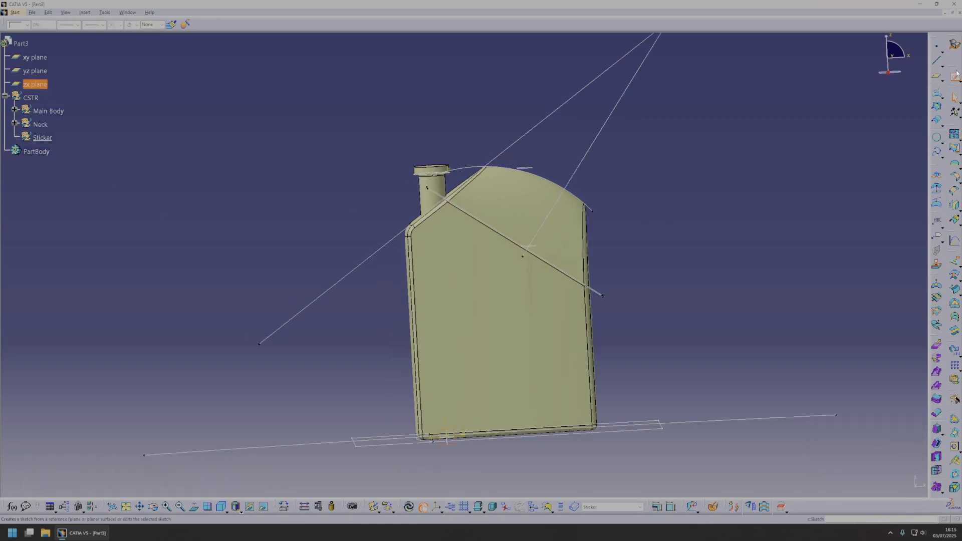
- Start a sketch on the zx plane and draw a rectangle on the body's lower half, overhanging its neck-side edge
click(956, 75)
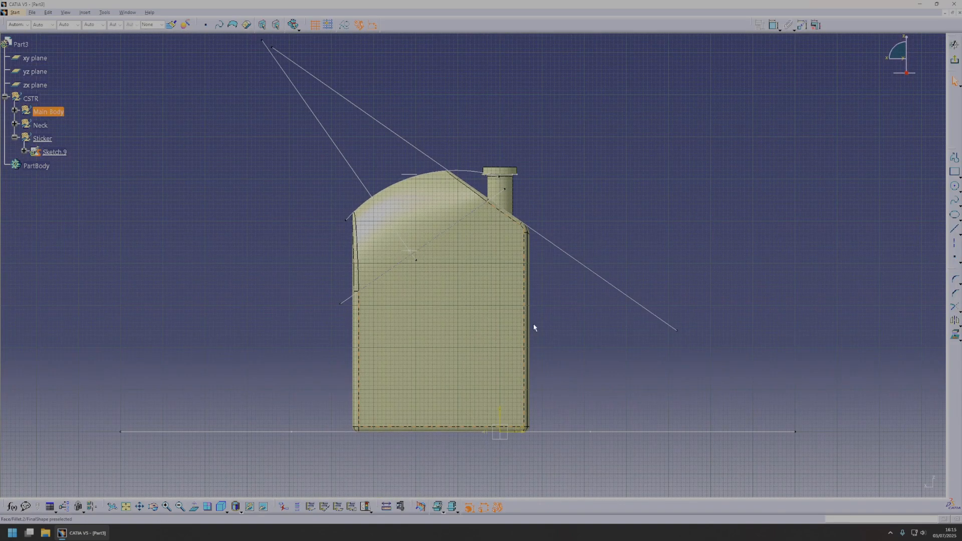
click(955, 173)
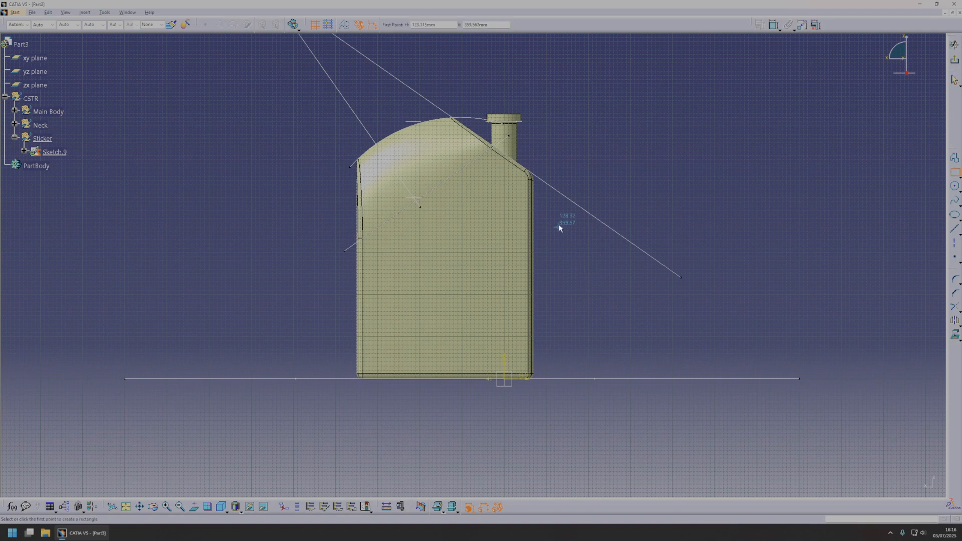
click(557, 201)
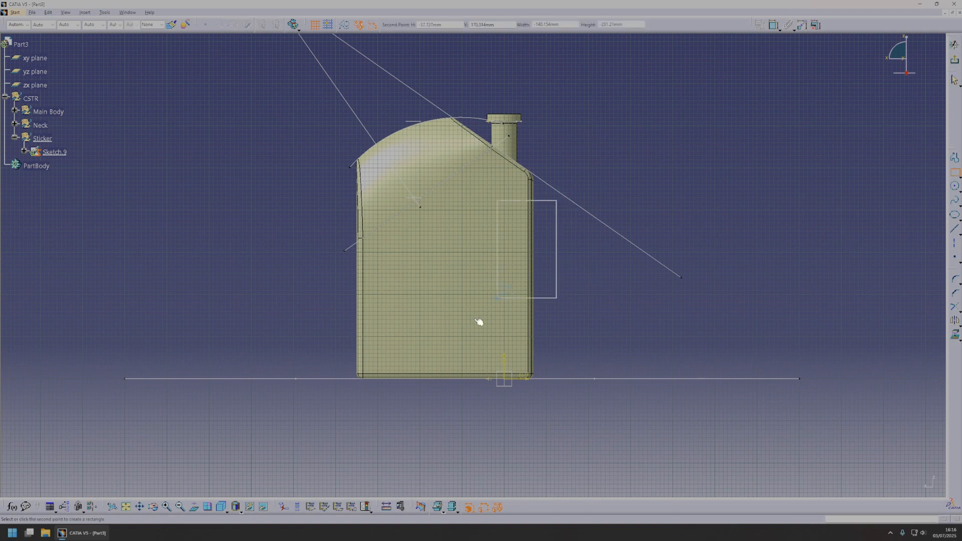
click(426, 361)
key(Escape)
- Constrain the rectangle's lower edge to 40 mm above the horizontal axis
click(775, 26)
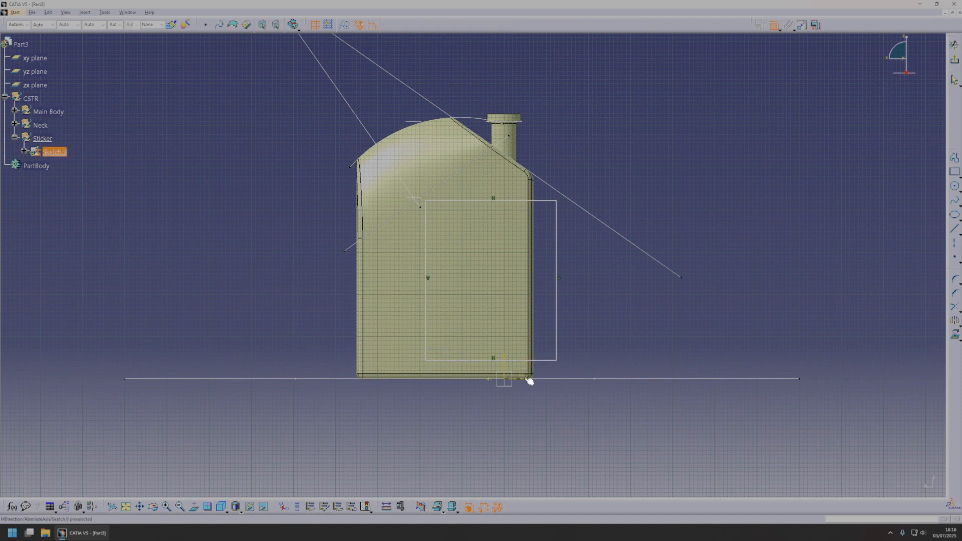
click(548, 362)
double_click(567, 366)
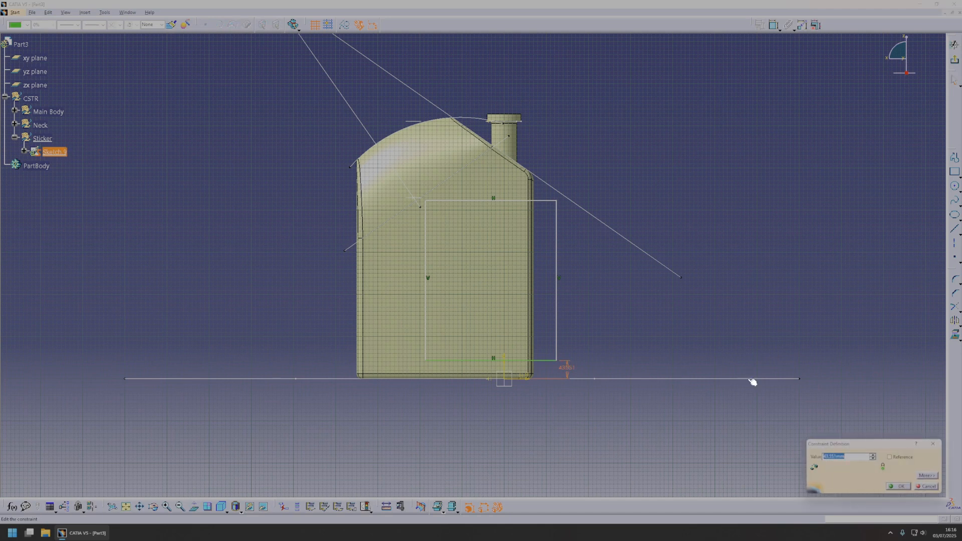
key(Return)
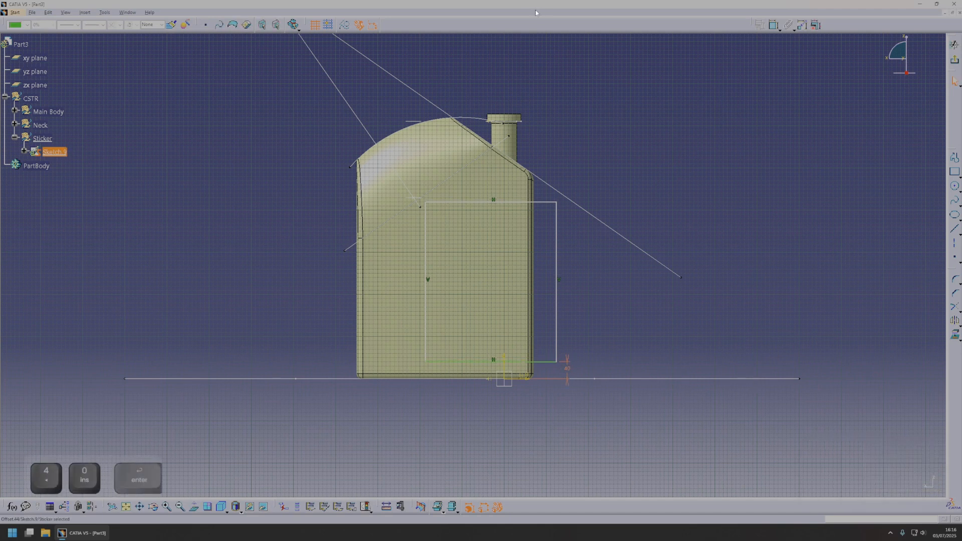
key(Escape)
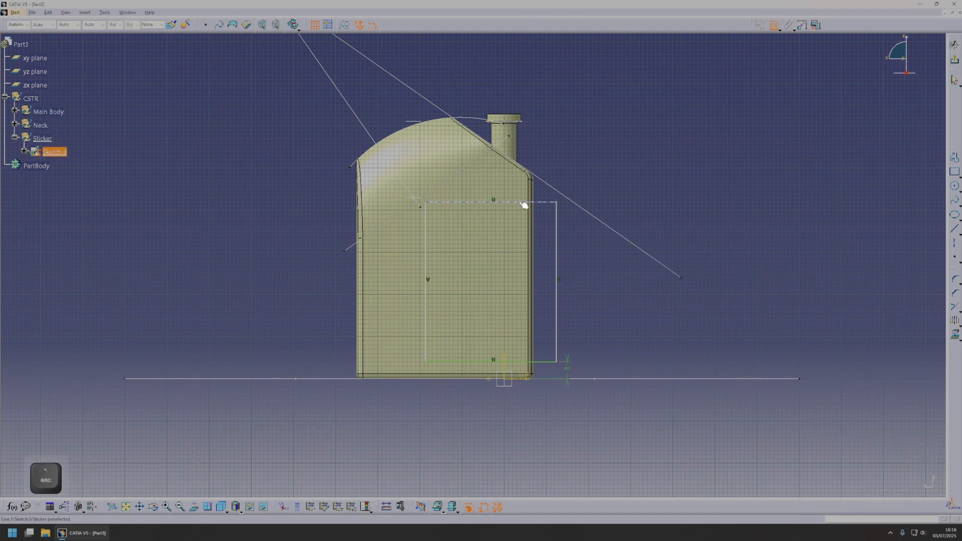
- Constrain the rectangle's upper edge to 360 mm above the horizontal axis
click(523, 202)
click(527, 379)
click(593, 296)
double_click(593, 296)
text(360)
key(Return)
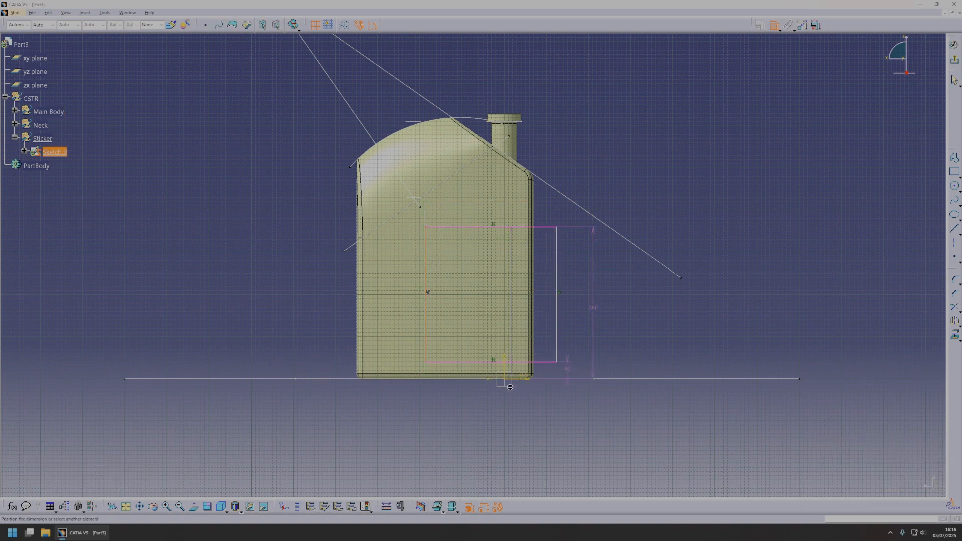
- Constrain the rectangle's vertical edge inside the body to 210 mm from the vertical axis
click(504, 358)
click(447, 408)
double_click(448, 408)
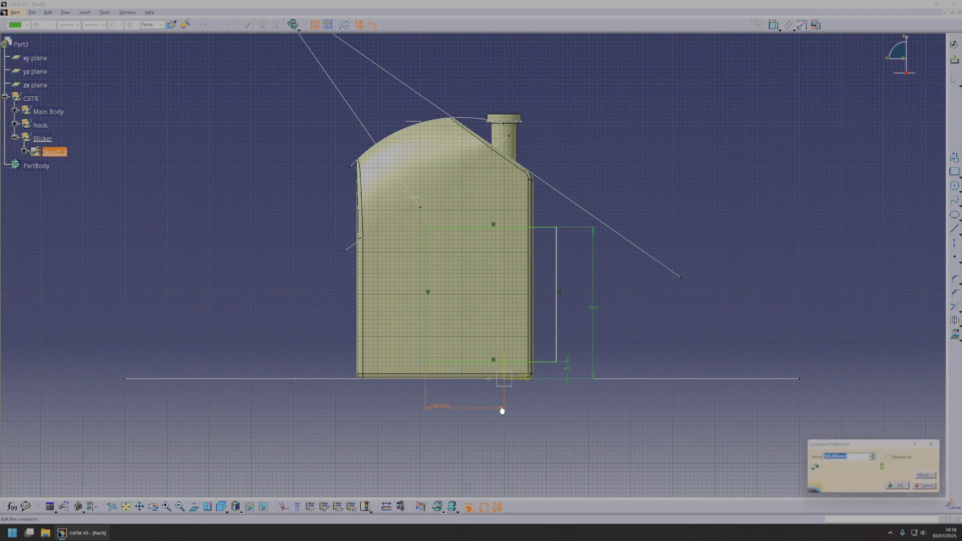
text(210)
key(Return)
key(Escape)
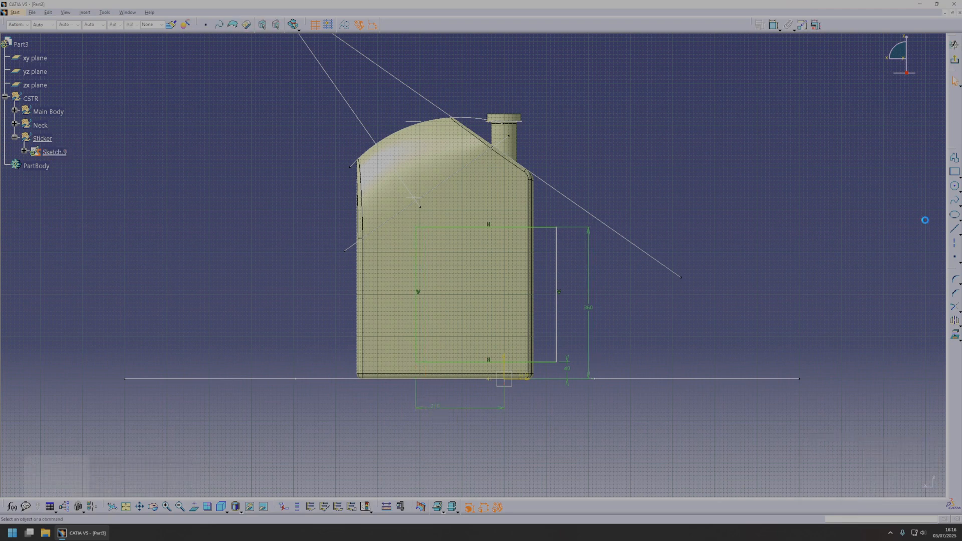
- Round the rectangle's two corners inside the body with 75 mm radii
click(956, 280)
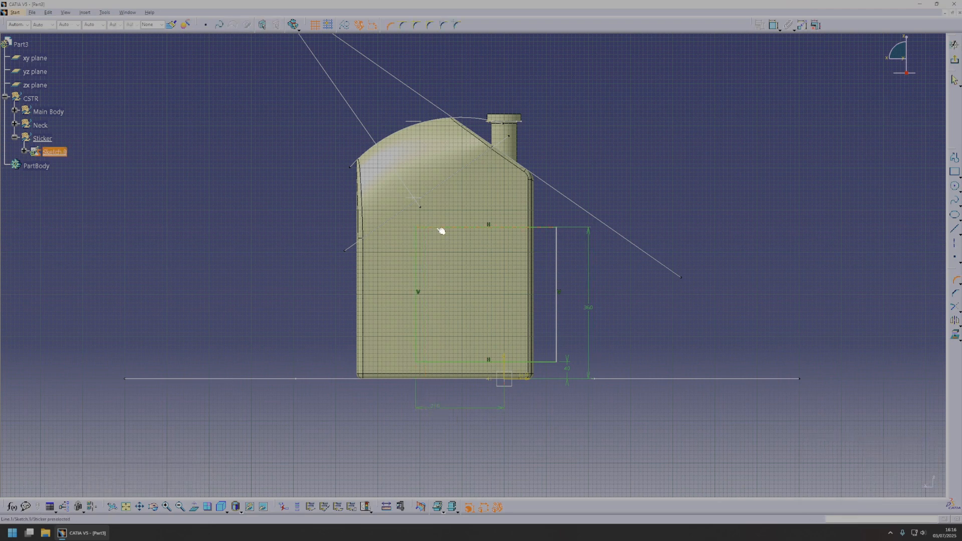
click(415, 240)
click(431, 247)
double_click(433, 242)
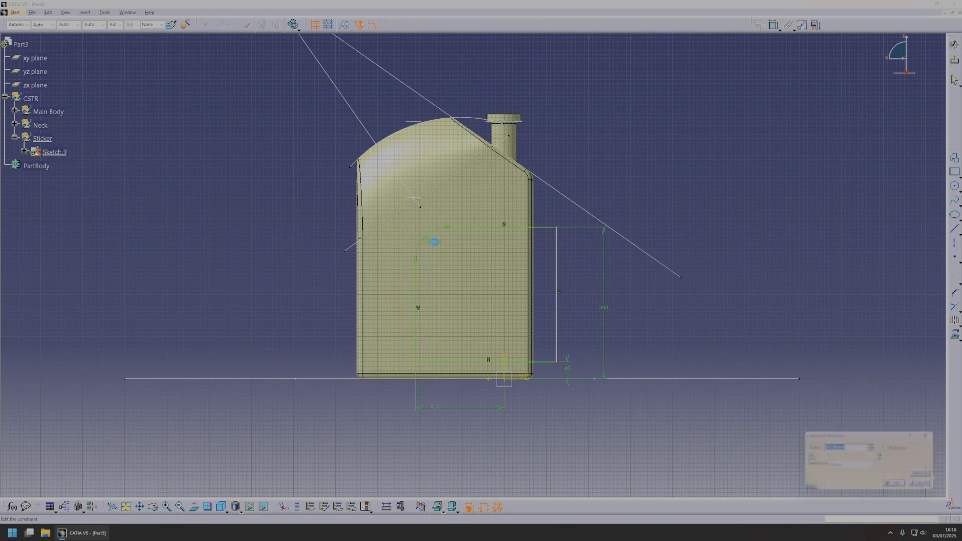
text(75)
key(Return)
click(433, 362)
click(434, 349)
double_click(434, 340)
text(75)
key(Return)
- Dimension the rectangle's outer vertical edge from the vertical axis and exit the sketch
click(774, 25)
click(557, 323)
click(503, 360)
click(586, 320)
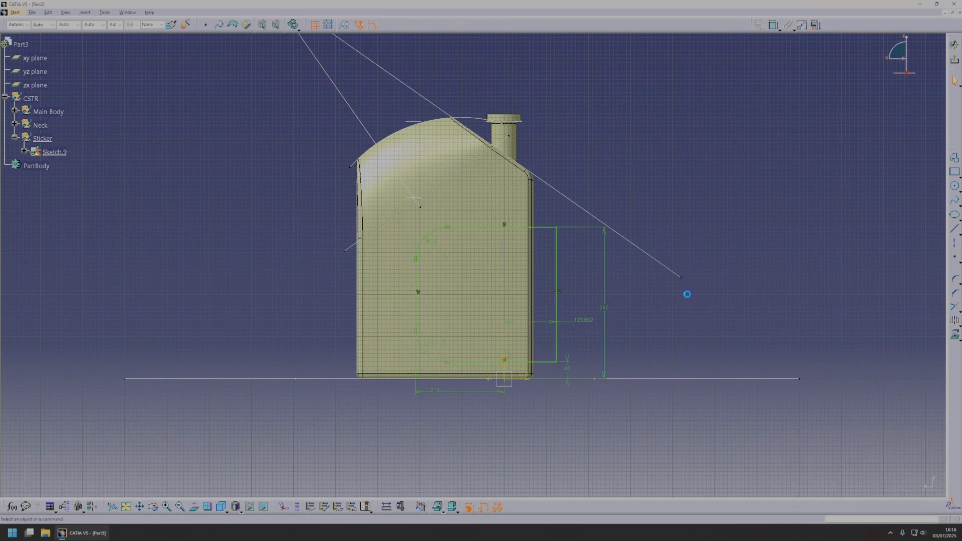
click(954, 45)
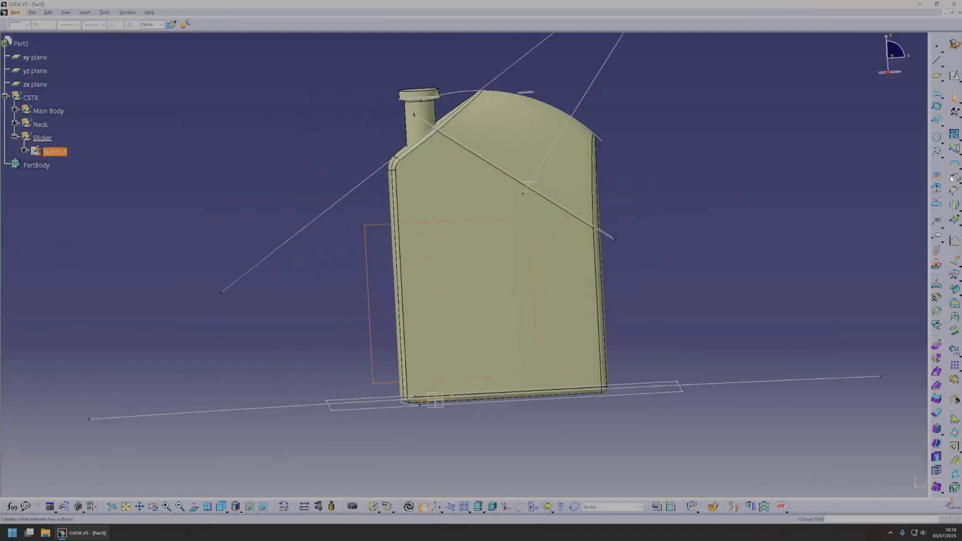
- Extrude the rounded rectangle sketch to both sides of its plane so the surface passes through the canister's side faces
click(952, 261)
middle_drag(627, 290, 471, 290)
drag(472, 290, 618, 269)
click(848, 485)
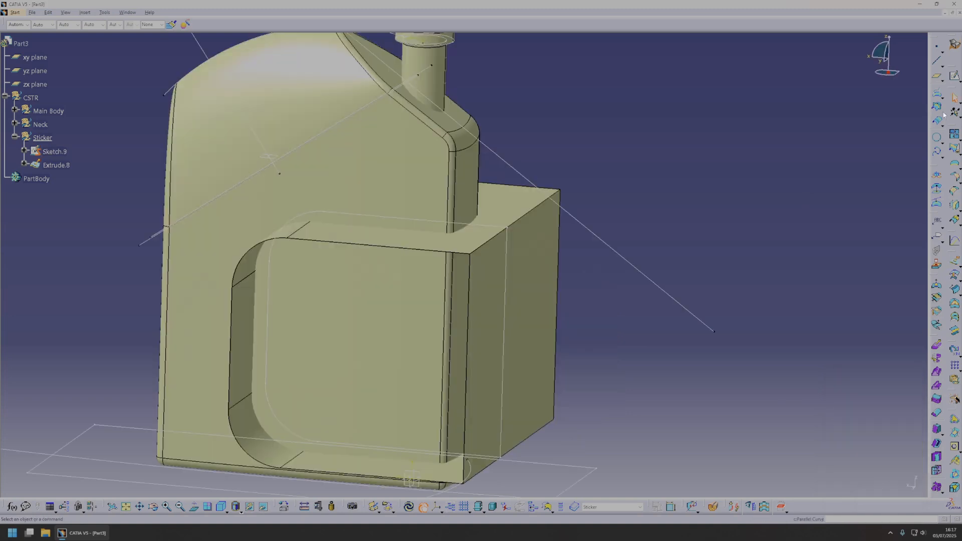
- Start an Intersection with the extruded sticker surface as the first element
click(937, 107)
click(414, 242)
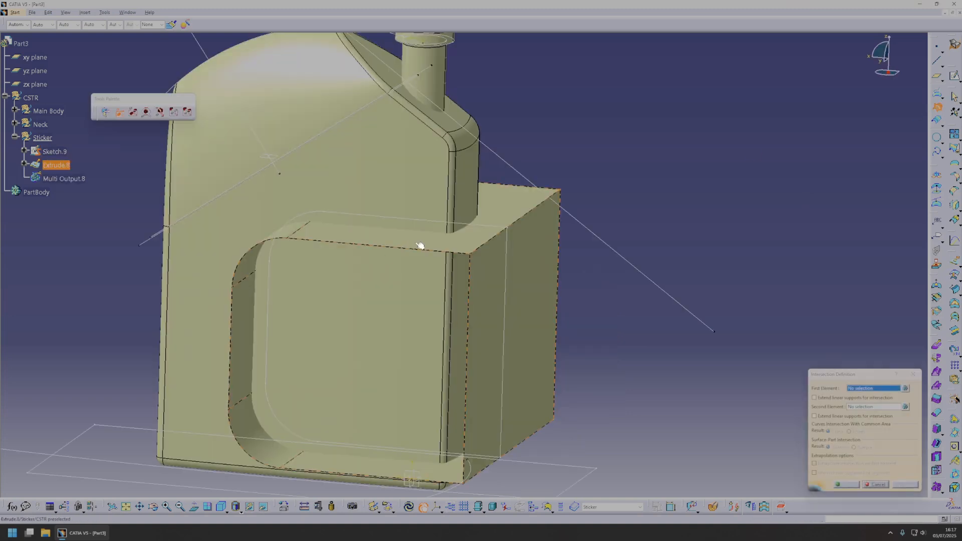
- Intersect the sticker extrusion with the main body surface and hide the extrusion
click(414, 194)
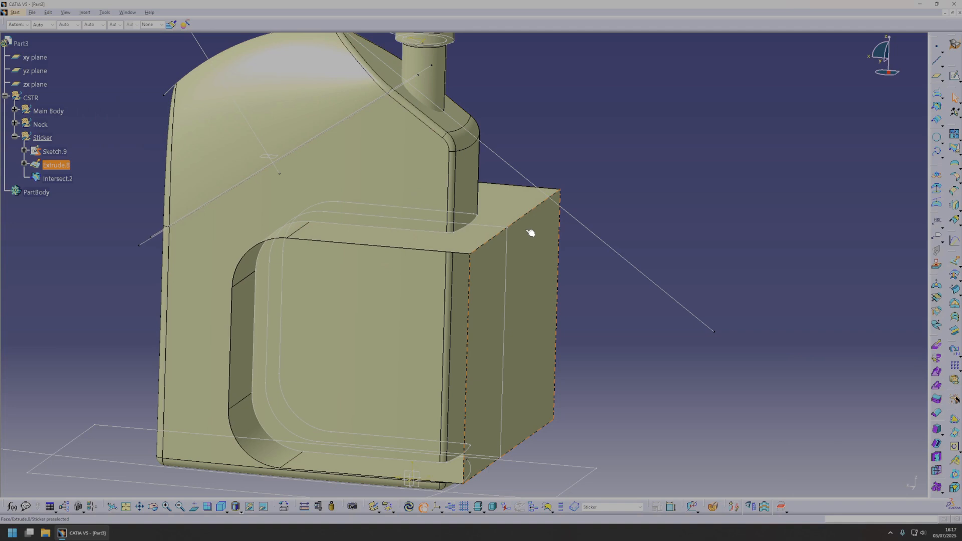
key(space)
middle_drag(532, 234, 512, 282)
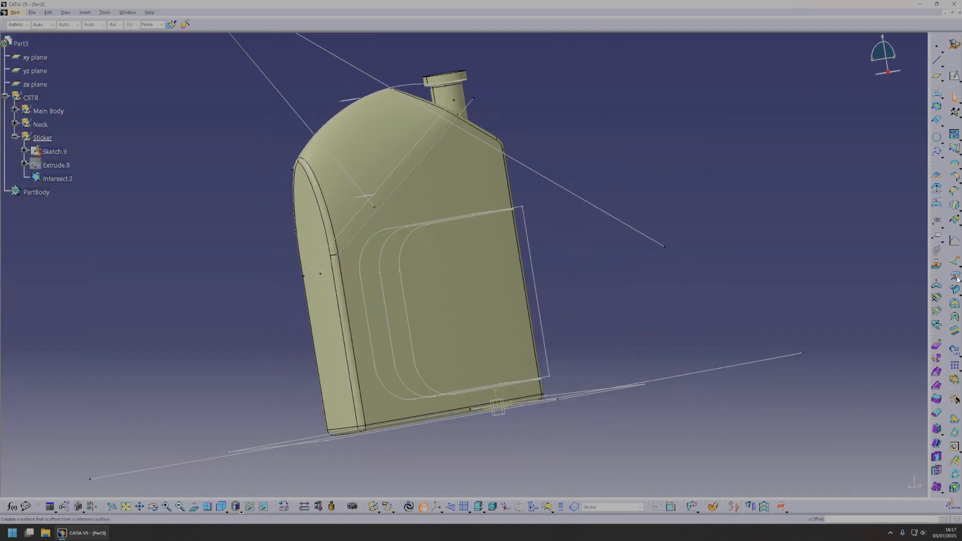
- Offset the main body's outer surface by 2 mm with the offset direction reversed
click(937, 372)
click(458, 172)
middle_drag(457, 172, 754, 373)
click(850, 452)
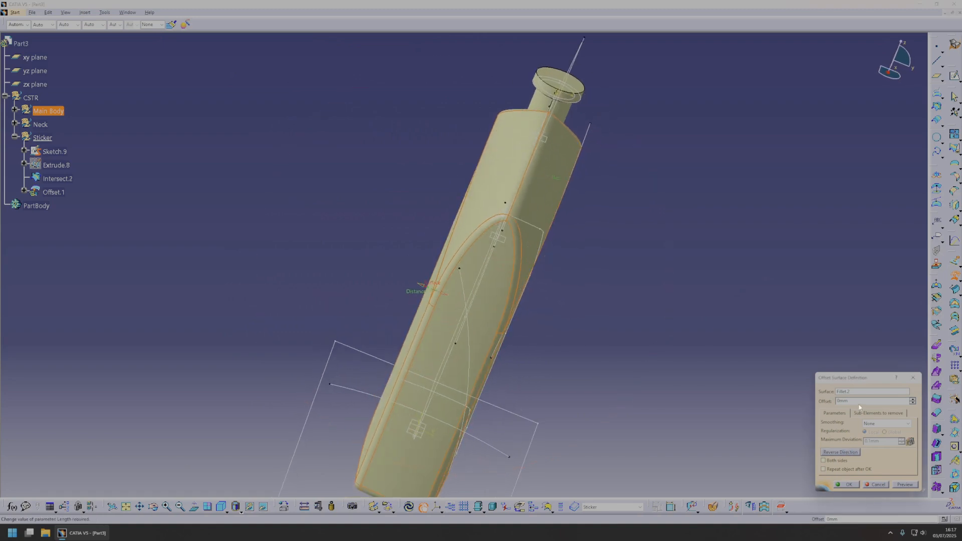
text(2)
key(Return)
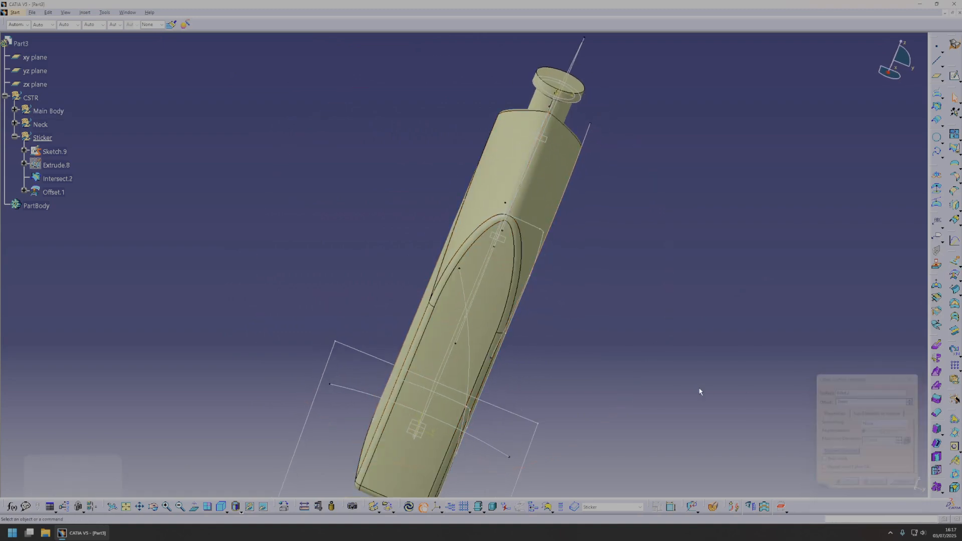
- Set up a line sweep along the sticker intersection curve with the main body as reference surface, angle 45 deg and angular sector 4
scroll(535, 262, up, 1)
middle_drag(589, 319, 609, 273)
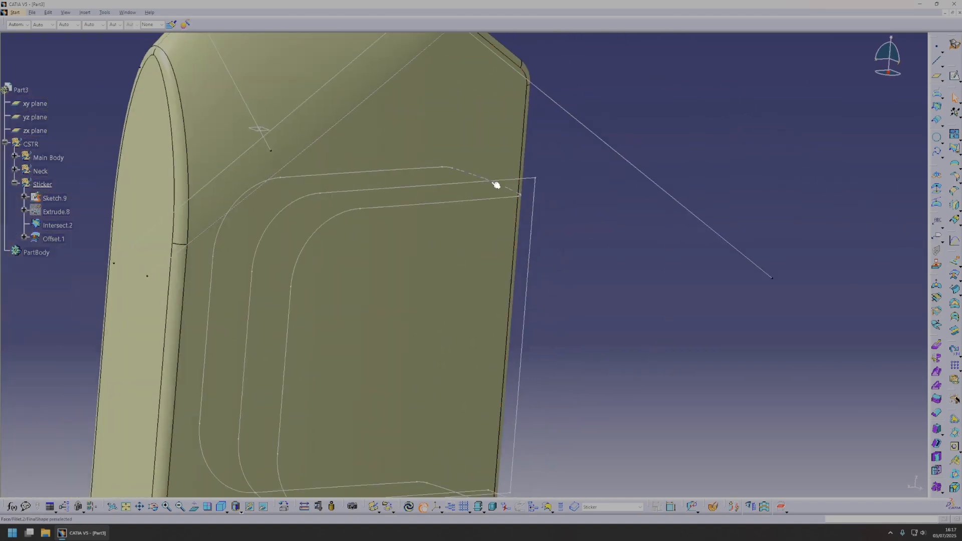
click(955, 291)
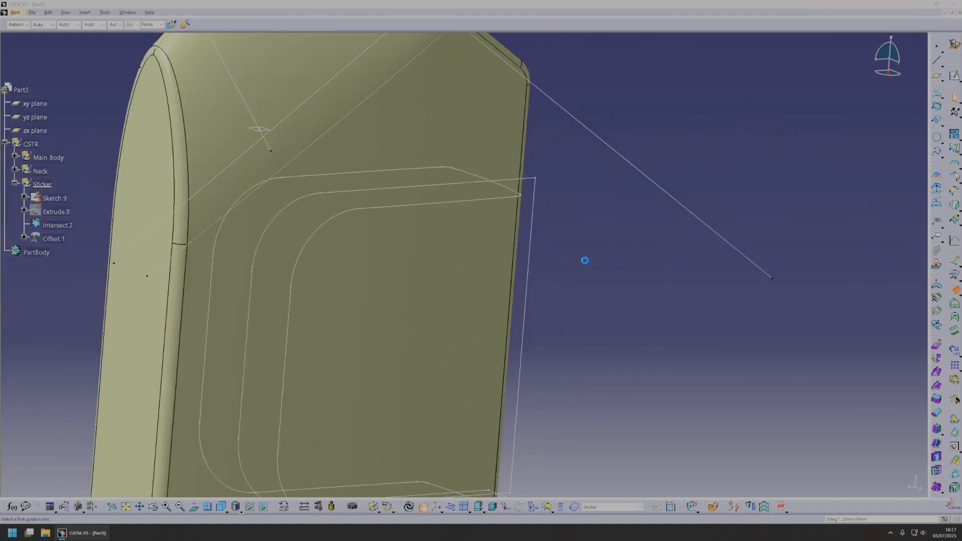
click(424, 203)
click(436, 254)
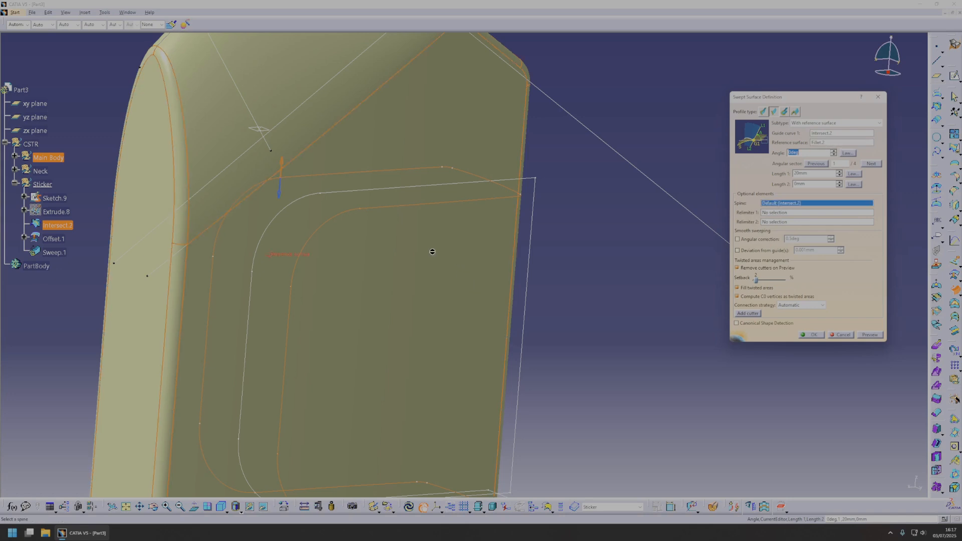
text(45)
middle_drag(516, 260, 582, 267)
click(456, 235)
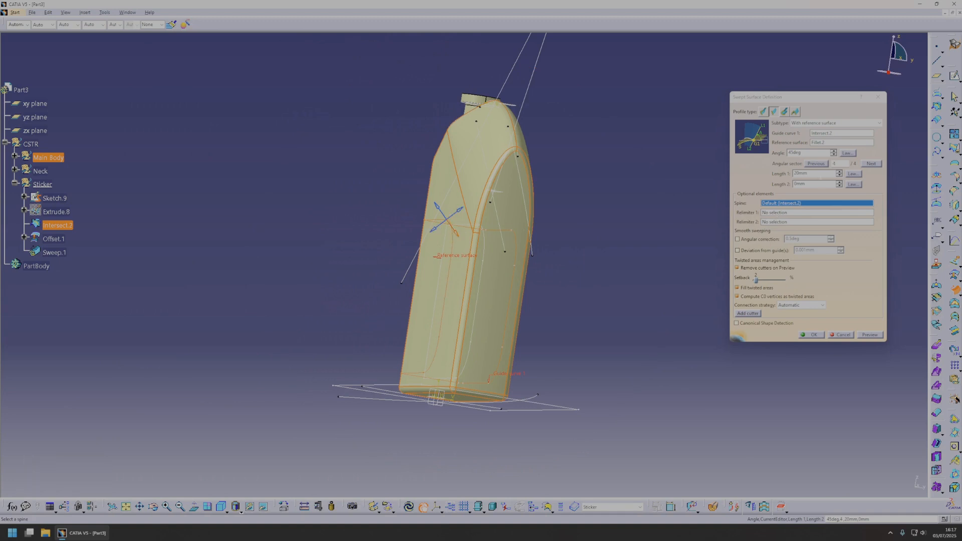
- Set both sweep lengths to 5 mm and create the swept surface around the sticker outline
text(2)
drag(810, 186, 709, 194)
text(5)
middle_drag(651, 258, 652, 236)
click(879, 334)
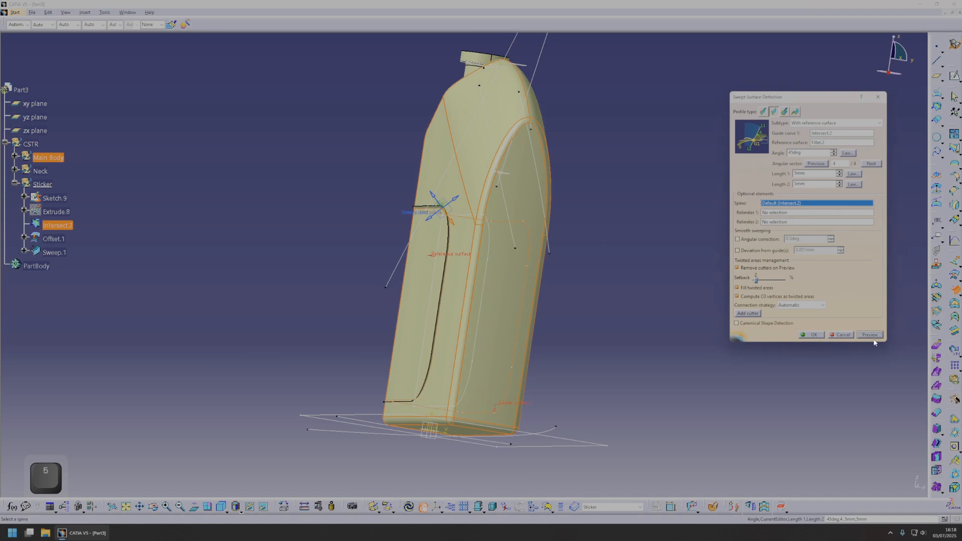
click(816, 338)
middle_drag(557, 329, 424, 262)
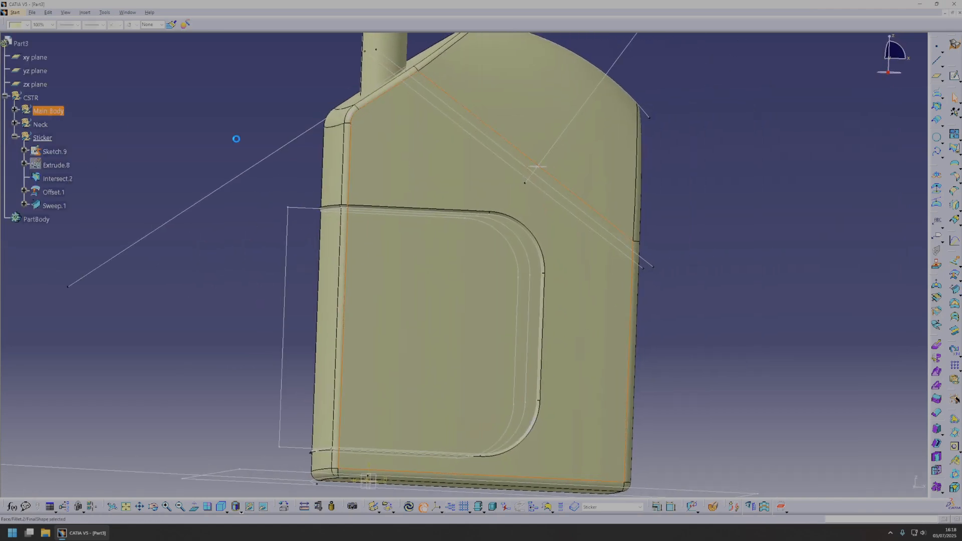
- Hide the main body surface and try a BiTangent fillet between the offset surface and the sweep
key(space)
middle_drag(506, 293, 571, 242)
click(955, 177)
click(518, 274)
mouse_move(541, 290)
ctrl+middle_down()
mouse_move(473, 258)
mouse_move(458, 291)
mouse_move(440, 296)
mouse_move(451, 361)
mouse_move(350, 307)
ctrl+middle_up()
click(460, 266)
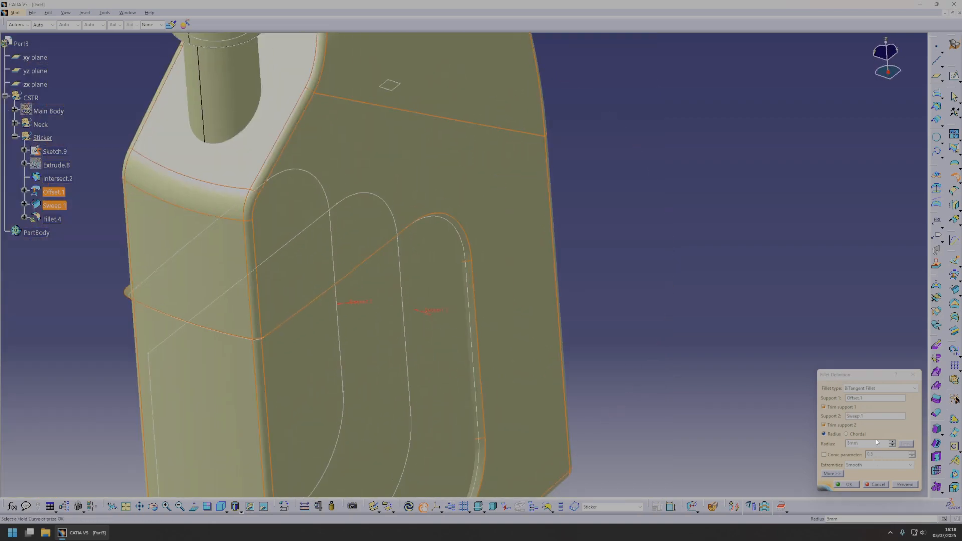
click(903, 485)
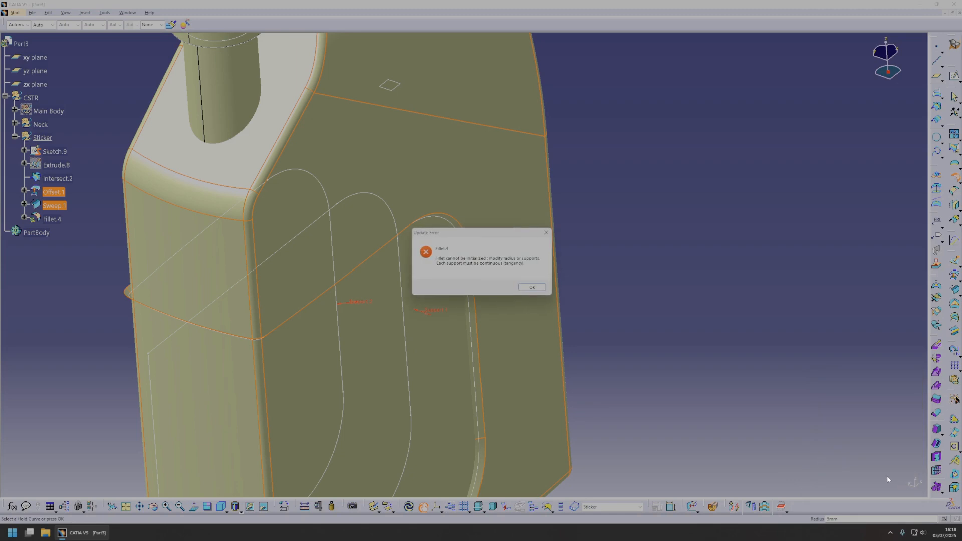
click(533, 288)
- Create the trimmed fillet between the offset surface and the sweep with the support side reversed, and show the main body again
middle_drag(533, 289, 581, 210)
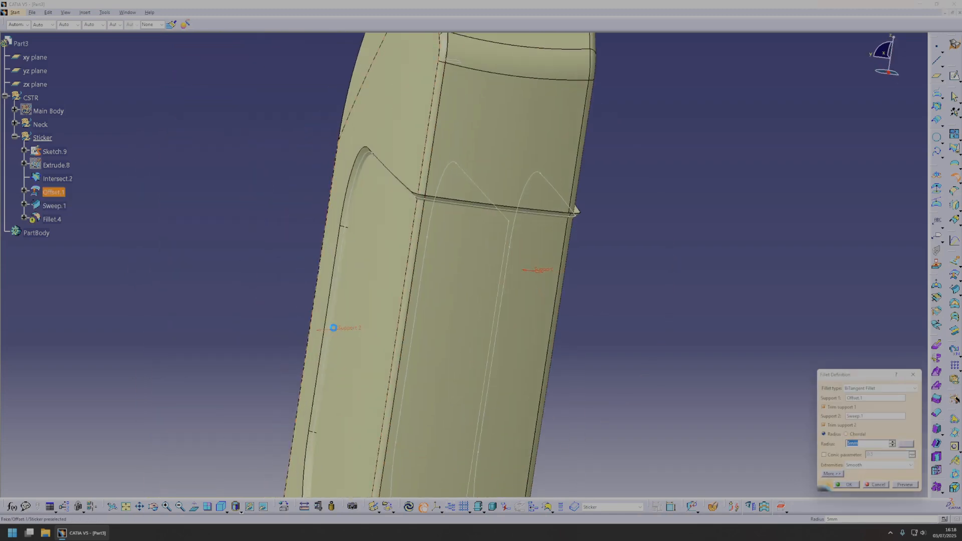
click(915, 488)
middle_drag(430, 316, 510, 311)
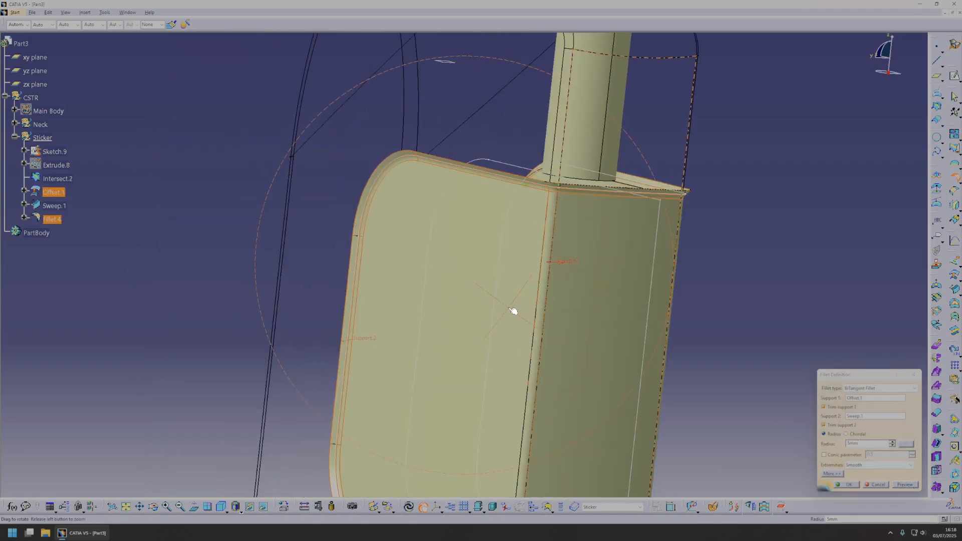
click(846, 485)
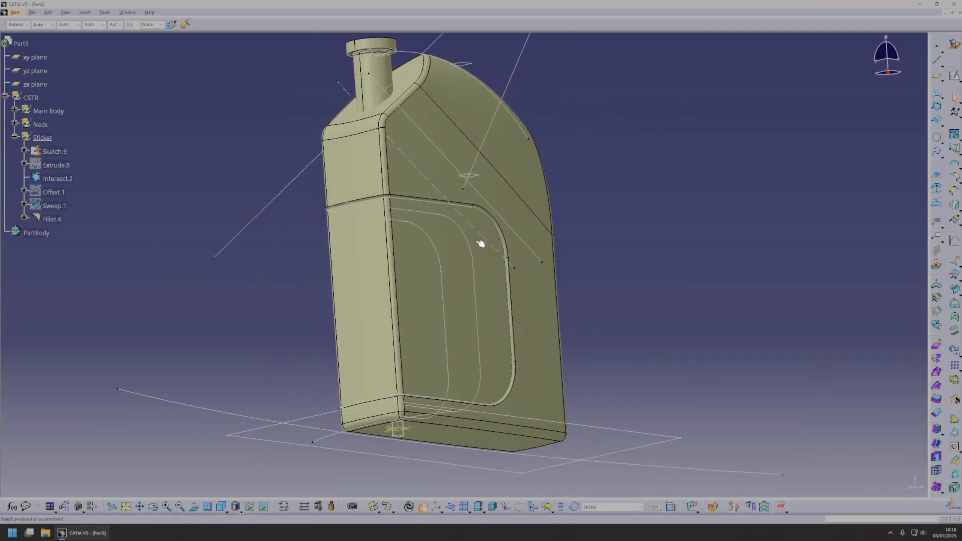
middle_drag(420, 382, 653, 258)
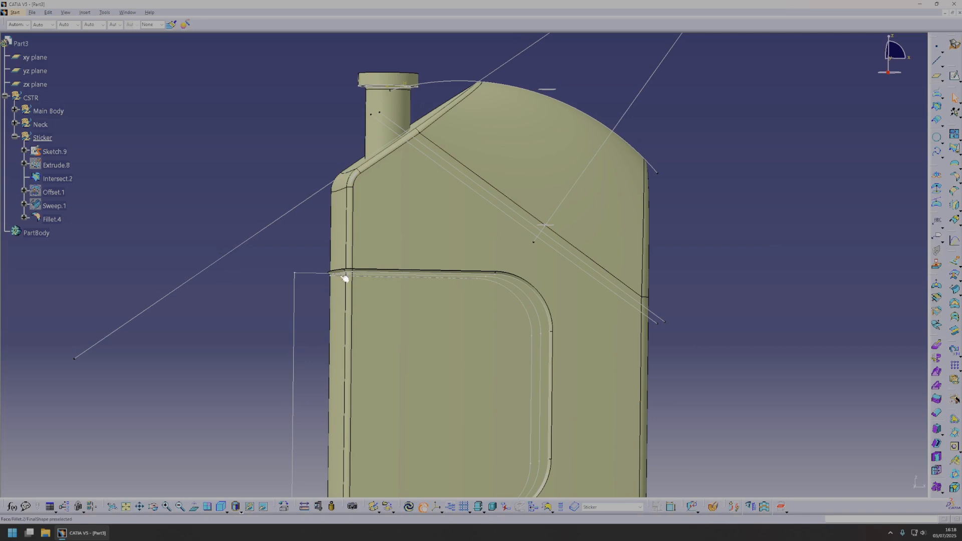
middle_drag(520, 379, 520, 325)
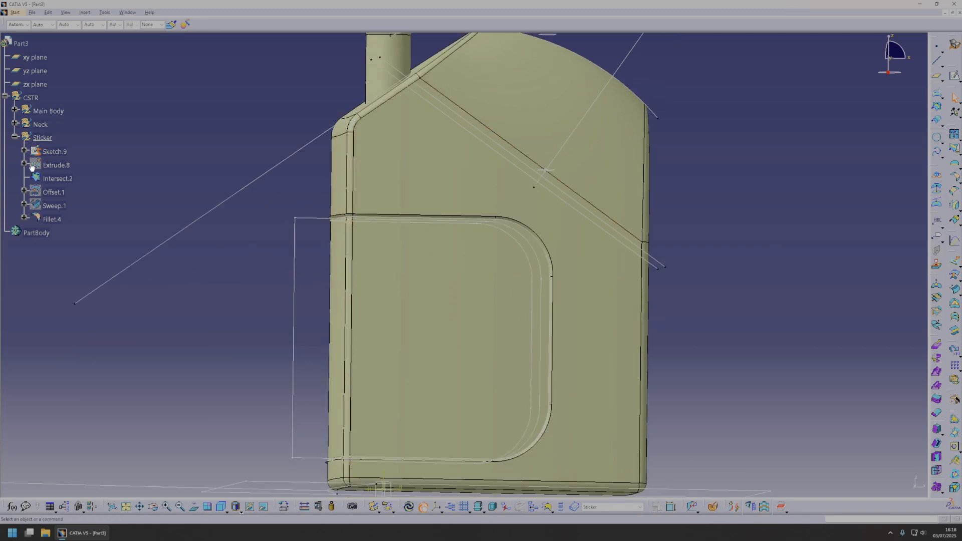
- Collapse the Sticker set and insert a new geometrical set named Top Handle inside the CSTR set
click(14, 137)
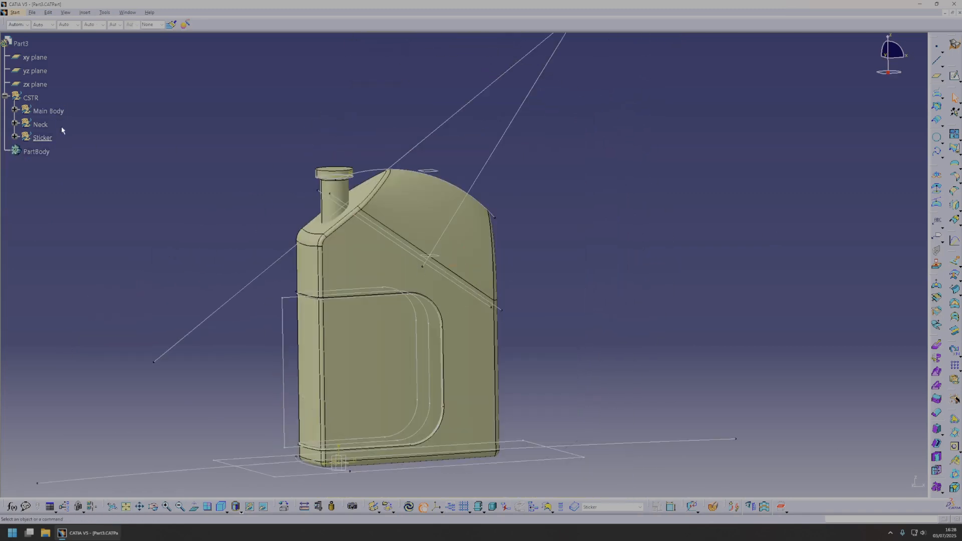
click(30, 97)
click(85, 12)
click(105, 48)
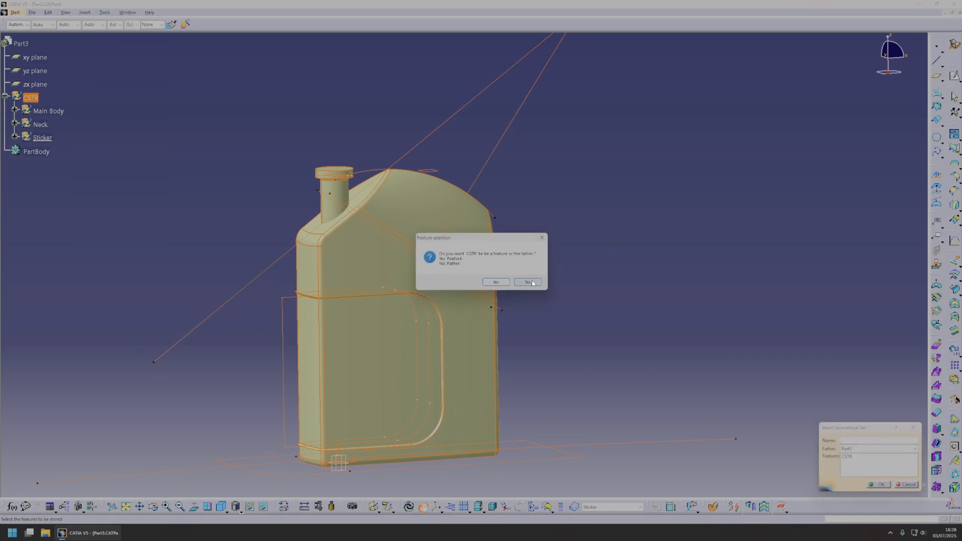
click(529, 282)
click(31, 97)
click(534, 283)
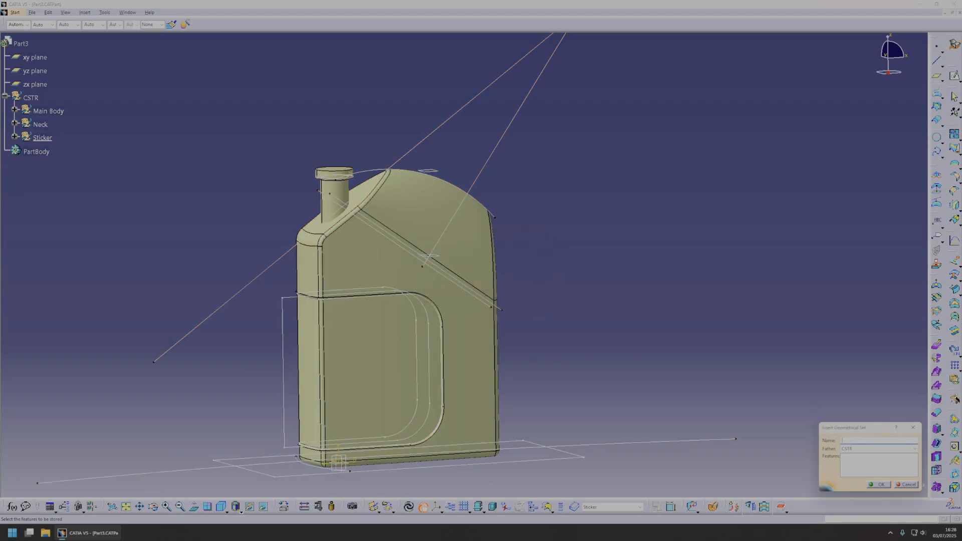
key(shift)
text(Top Handle)
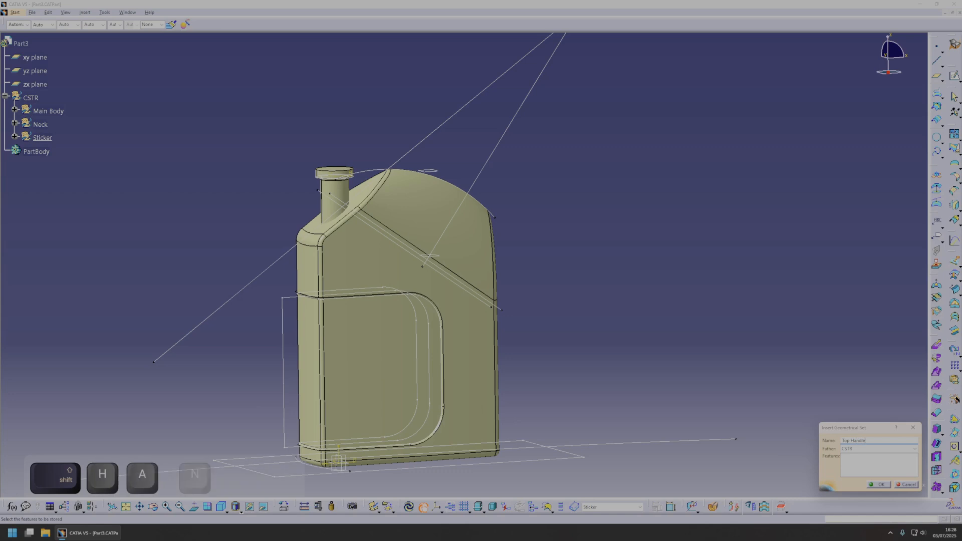
key(Return)
- Open a new sketch in the Top Handle set on the plane showing the bottle's side profile
middle_drag(481, 223, 371, 238)
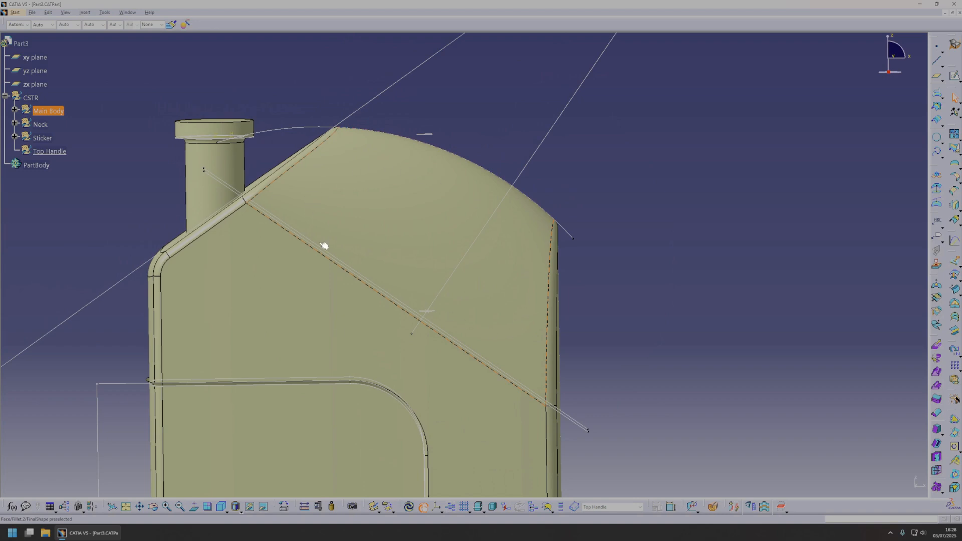
mouse_move(338, 191)
middle_down()
mouse_move(423, 173)
mouse_move(445, 346)
middle_up()
click(445, 351)
key(s)
middle_drag(524, 376, 549, 221)
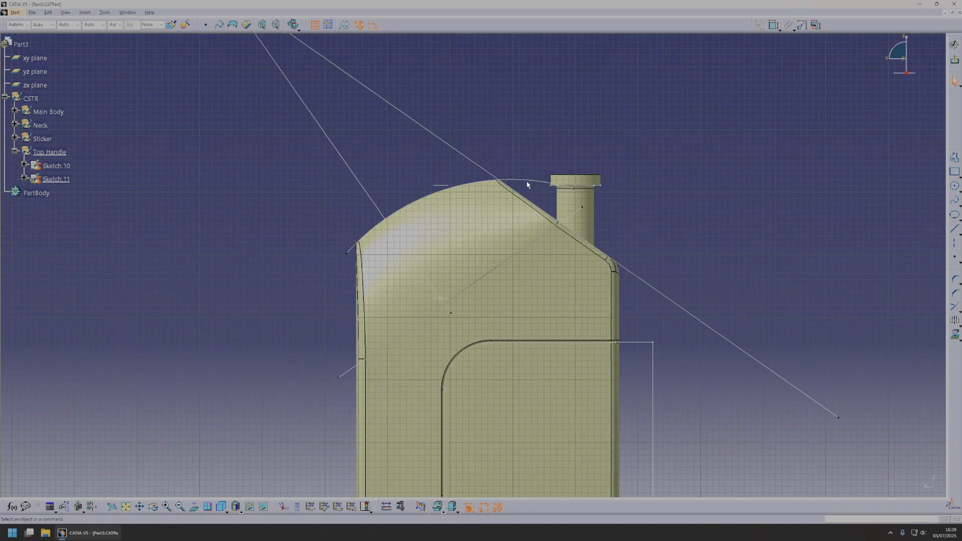
- Project the main body's curved top profile arc into the sketch
click(522, 180)
middle_drag(416, 260, 420, 231)
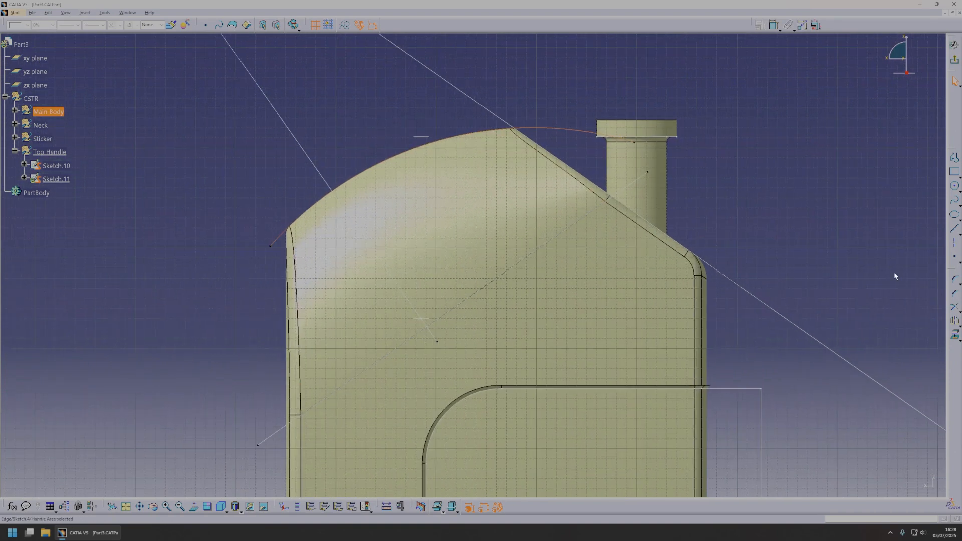
click(955, 340)
click(896, 485)
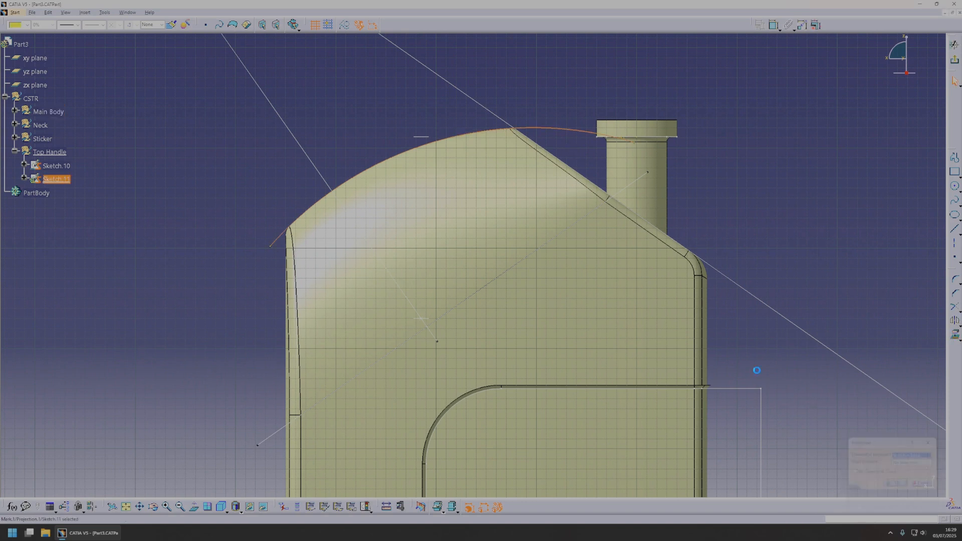
click(406, 102)
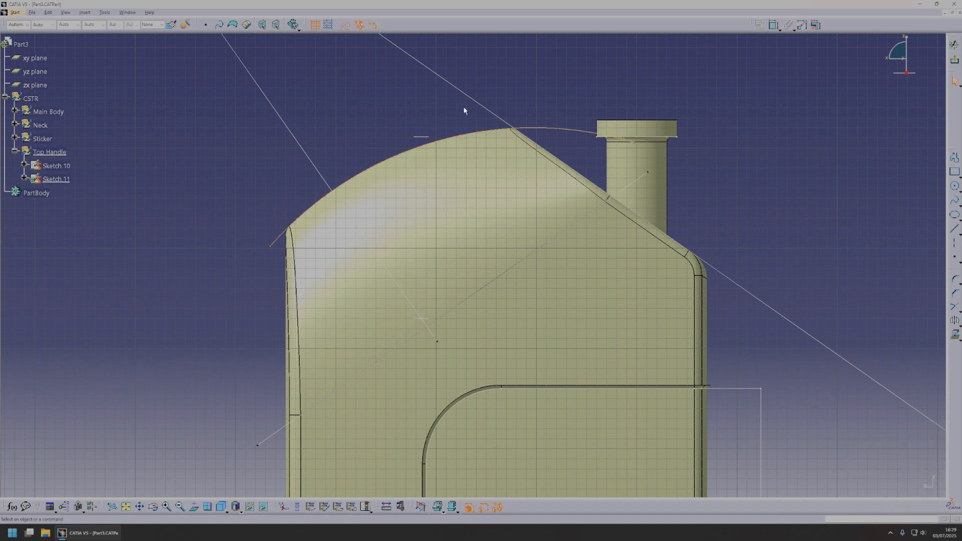
- Offset the projected arc by 30 mm towards the inside of the bottle
click(960, 312)
click(956, 308)
click(957, 323)
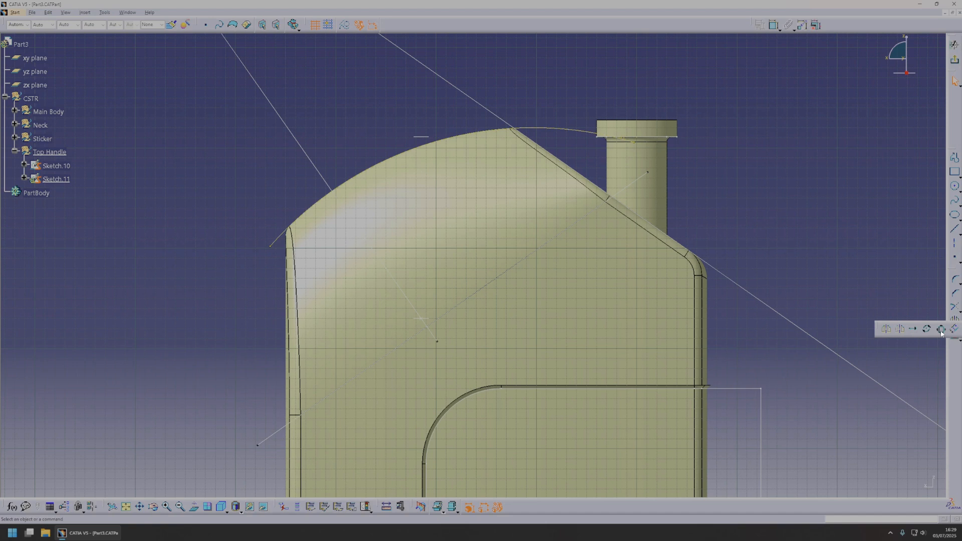
click(573, 133)
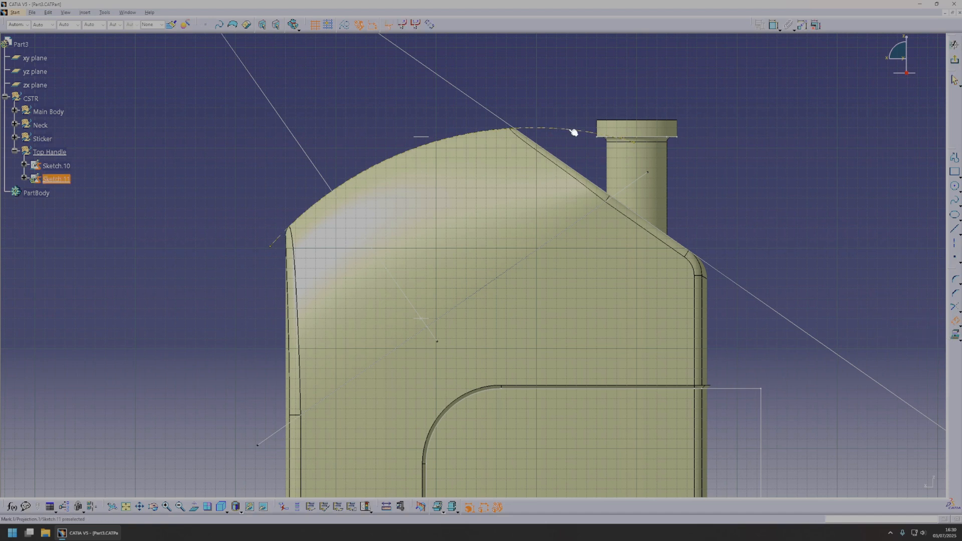
click(471, 171)
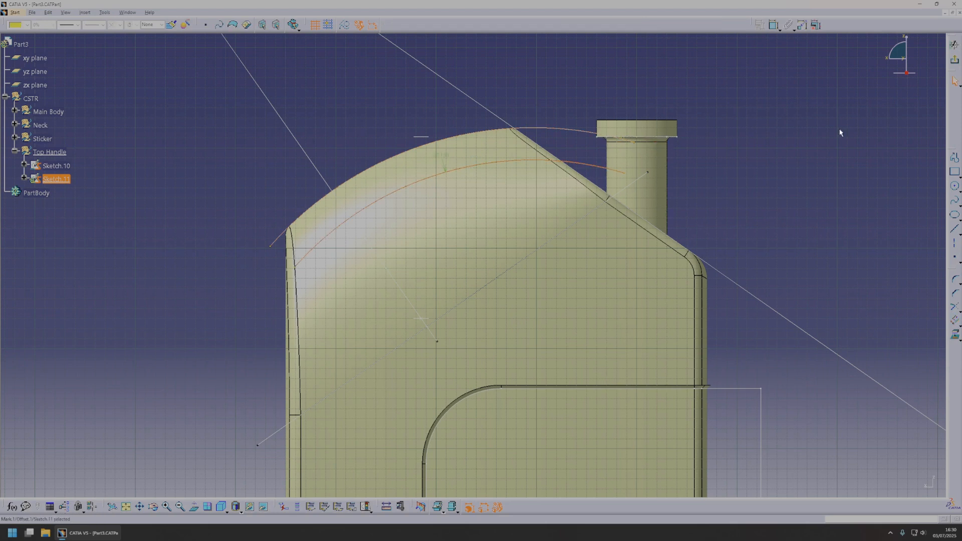
double_click(440, 155)
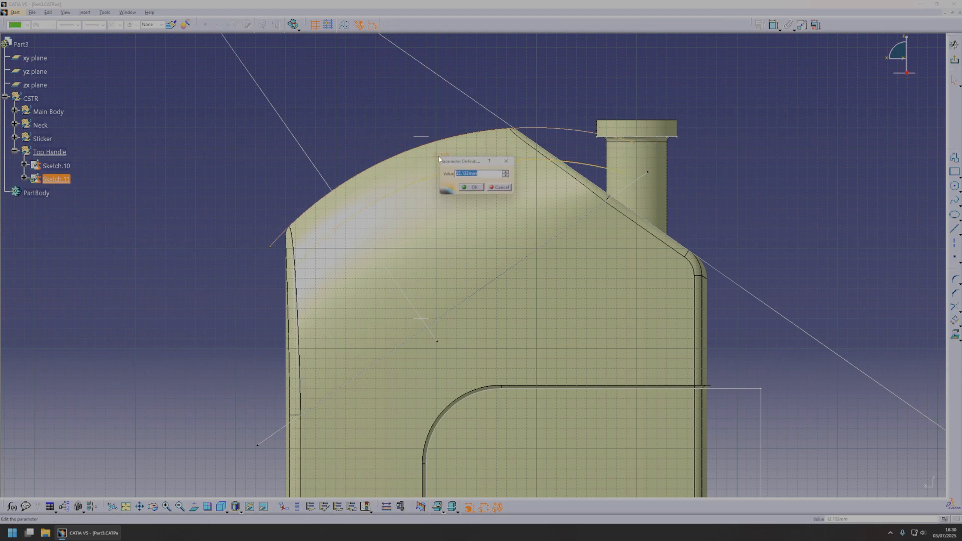
key(Return)
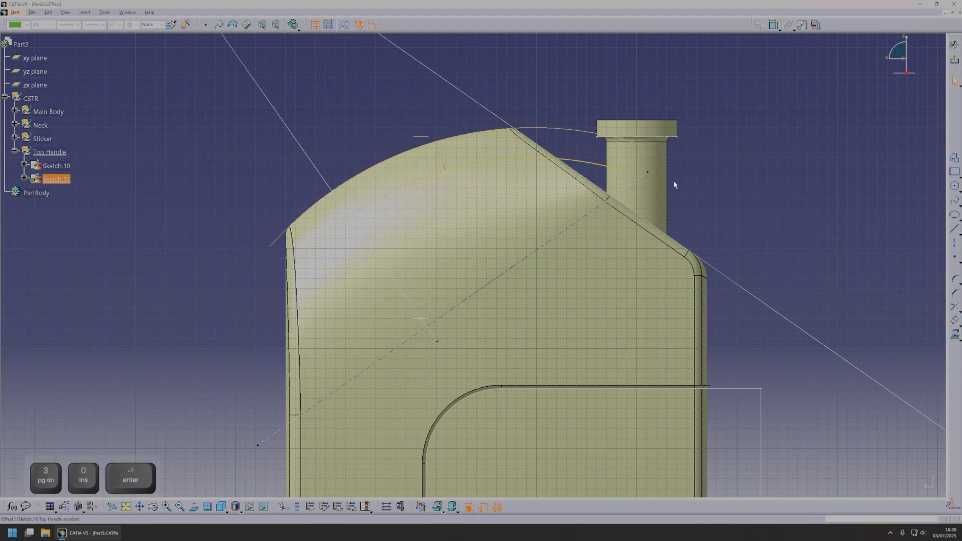
- Sketch a slightly tilted, nearly vertical line running down from the offset arc, close to the bottle edge opposite the neck
click(955, 230)
middle_drag(482, 319, 563, 279)
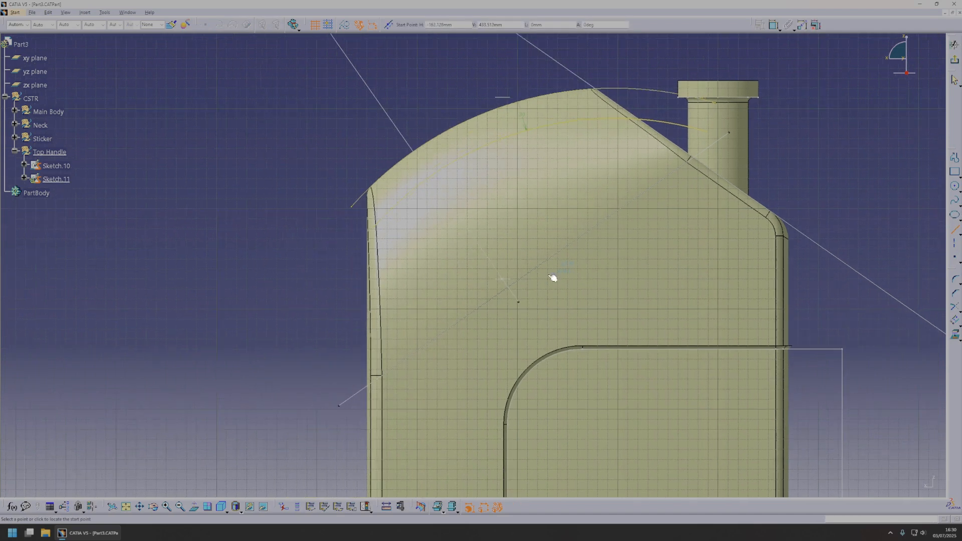
click(408, 182)
click(402, 397)
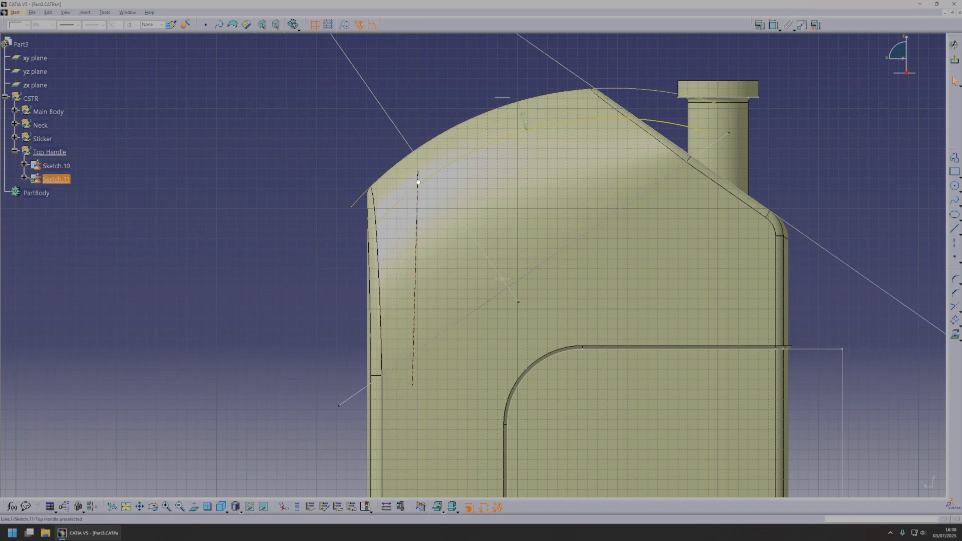
click(524, 84)
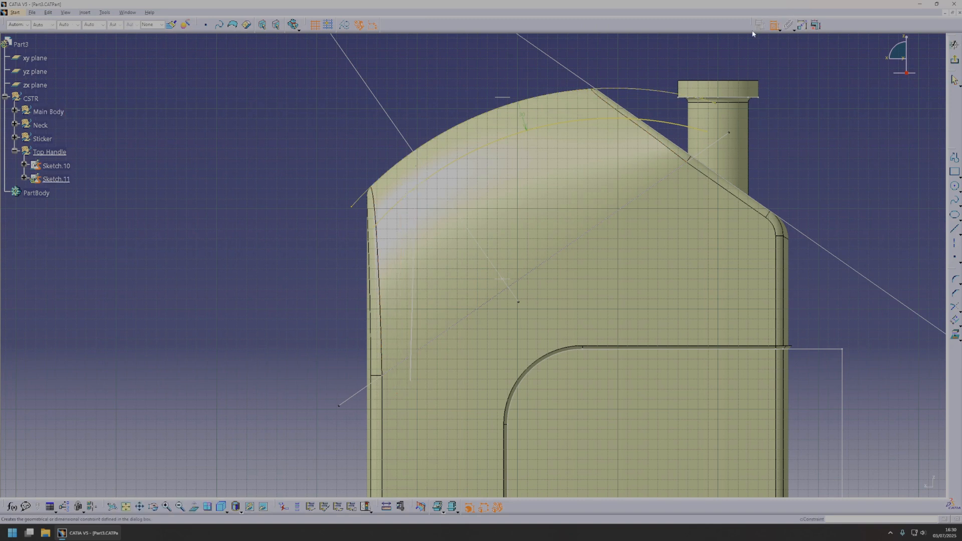
- Constrain the near-vertical line's angle to the sketch's vertical axis and set it to 1.5 degrees
click(415, 241)
middle_drag(538, 185, 497, 219)
click(524, 345)
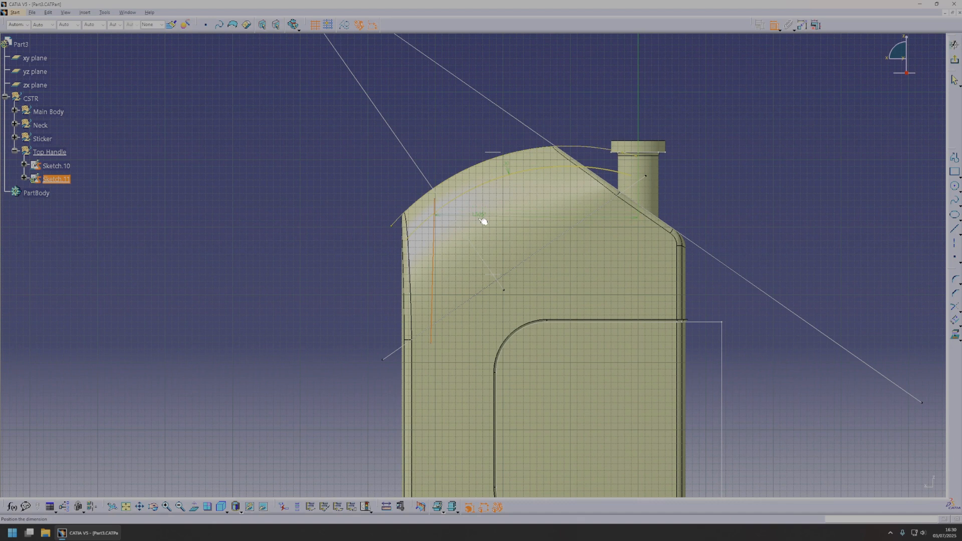
double_click(481, 219)
text(1.5)
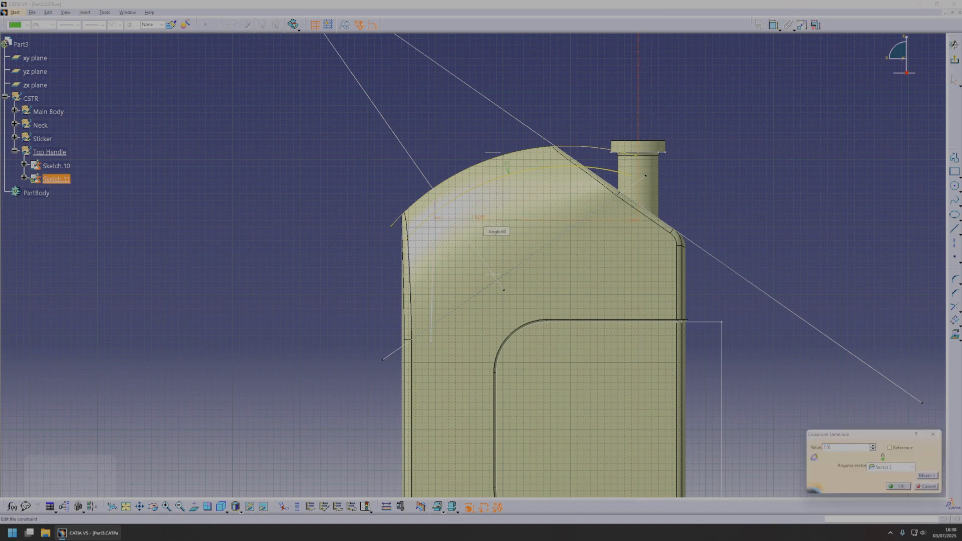
key(Return)
- Add and adjust a distance constraint between the near-vertical line and the reference point in the middle of the handle area
middle_drag(518, 238, 529, 195)
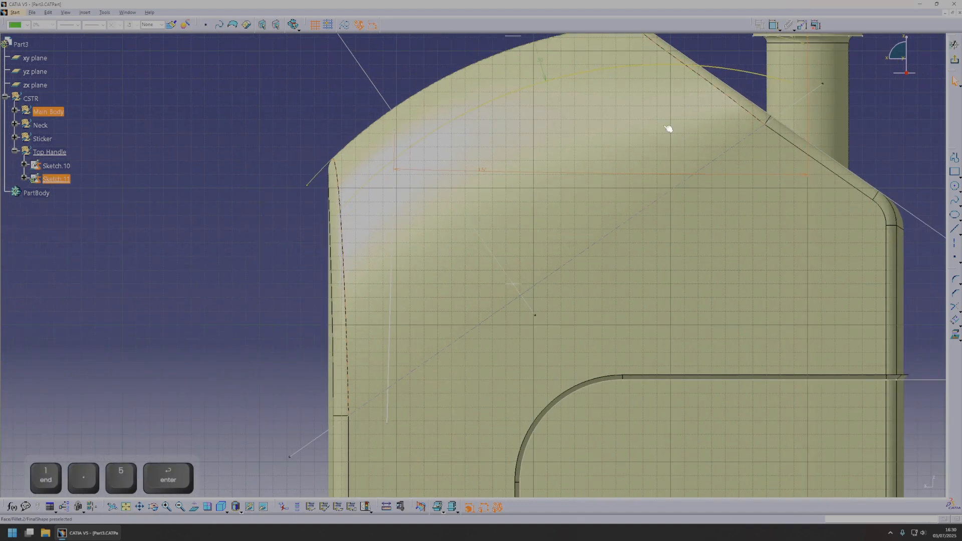
click(775, 25)
click(396, 166)
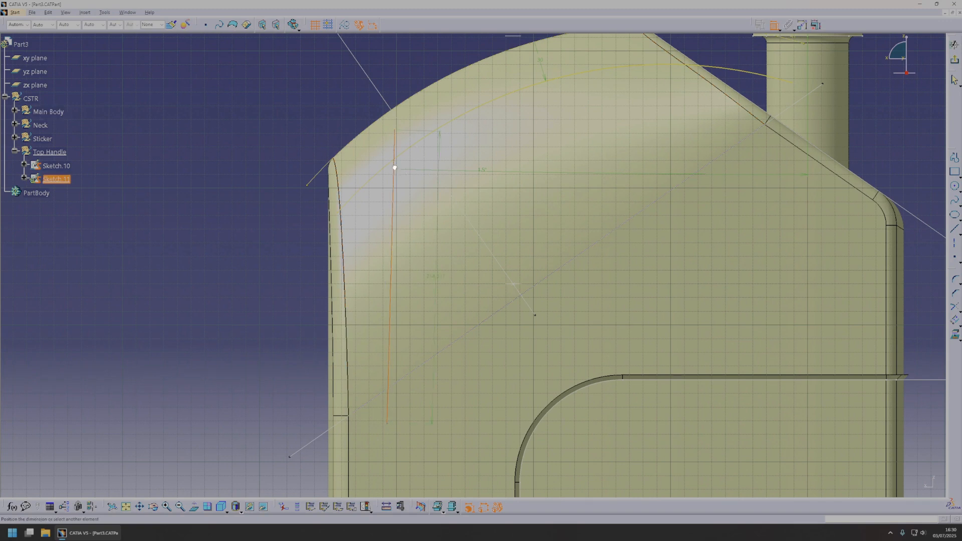
click(520, 288)
double_click(439, 267)
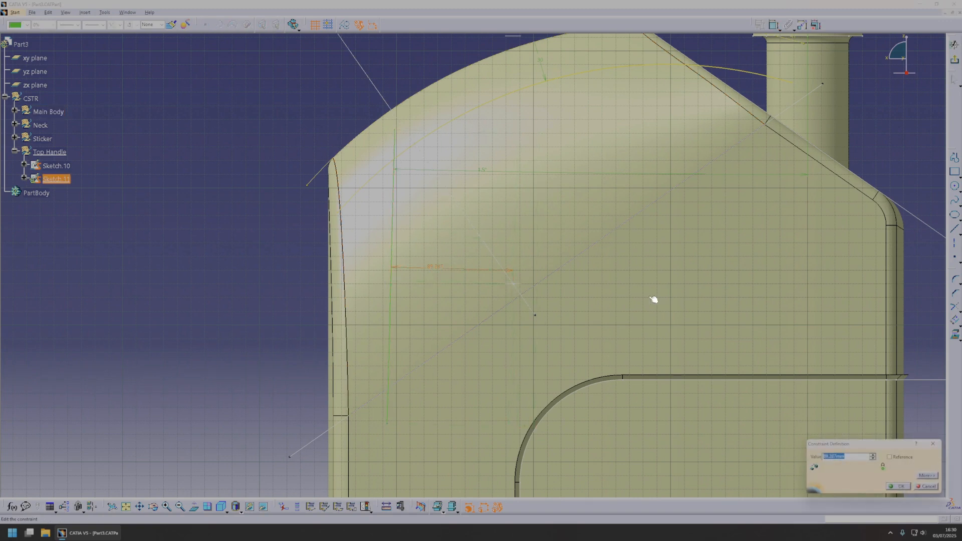
key(Return)
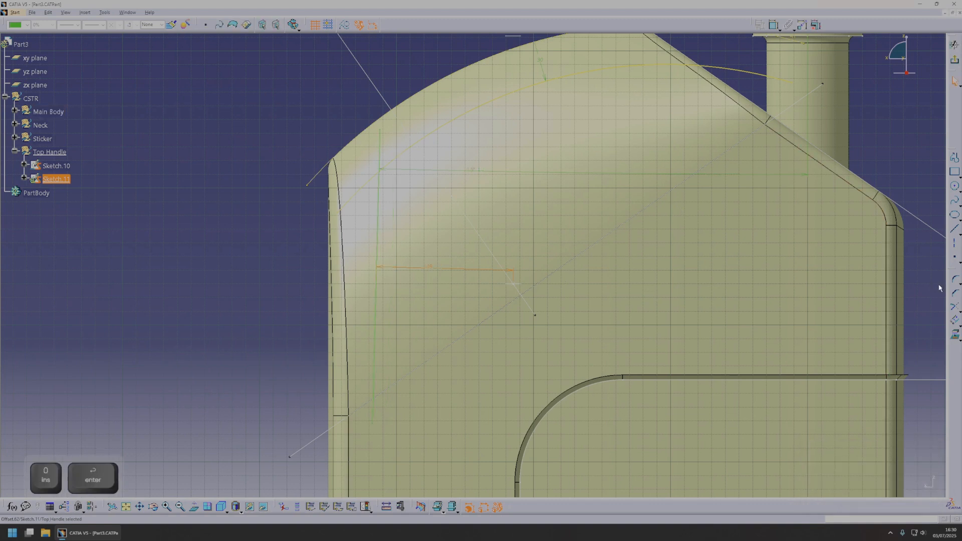
- Sketch a slanted line on the neck side, running from above the offset arc down towards the sloped shoulder edge
click(955, 229)
middle_drag(574, 52, 530, 135)
click(530, 134)
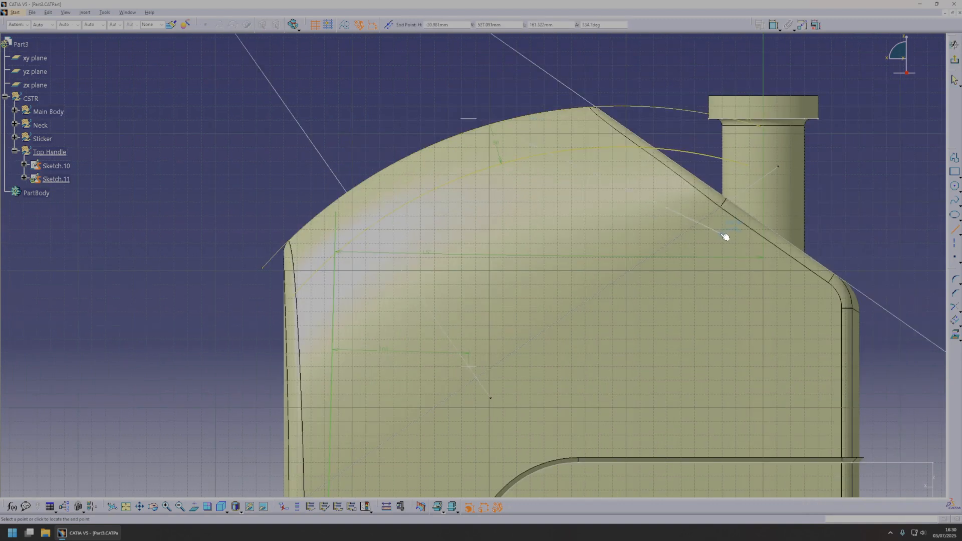
click(725, 251)
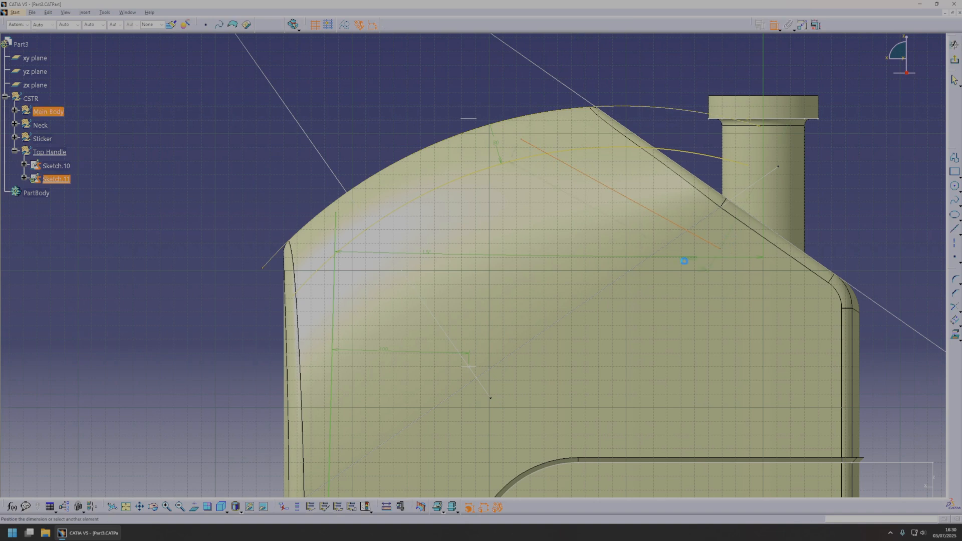
- Constrain the neck-side slanted line's angle to the tilted reference line and set it to 20 degrees
click(472, 368)
click(521, 301)
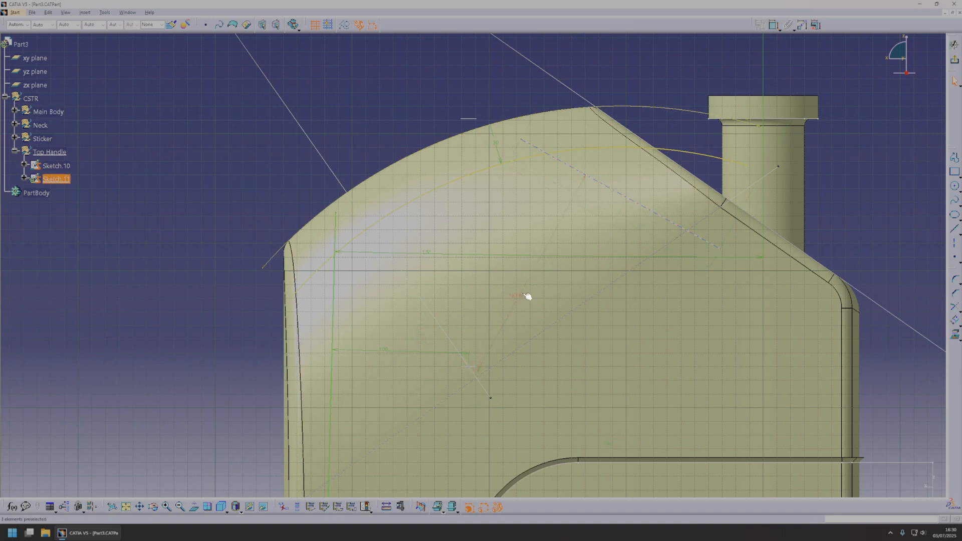
double_click(524, 299)
text(20)
key(Return)
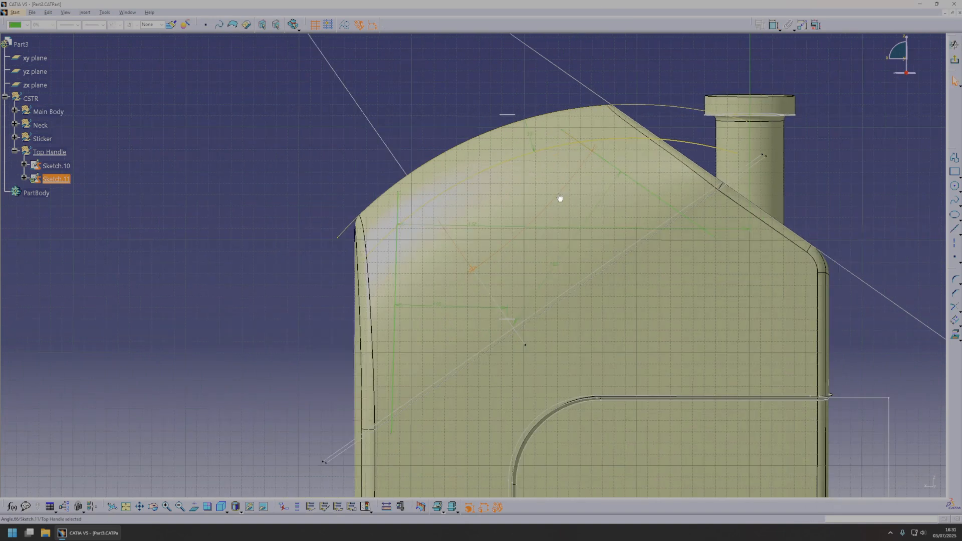
- Reduce the angle between the neck-side slanted line and the tilted reference line
middle_drag(548, 205, 543, 241)
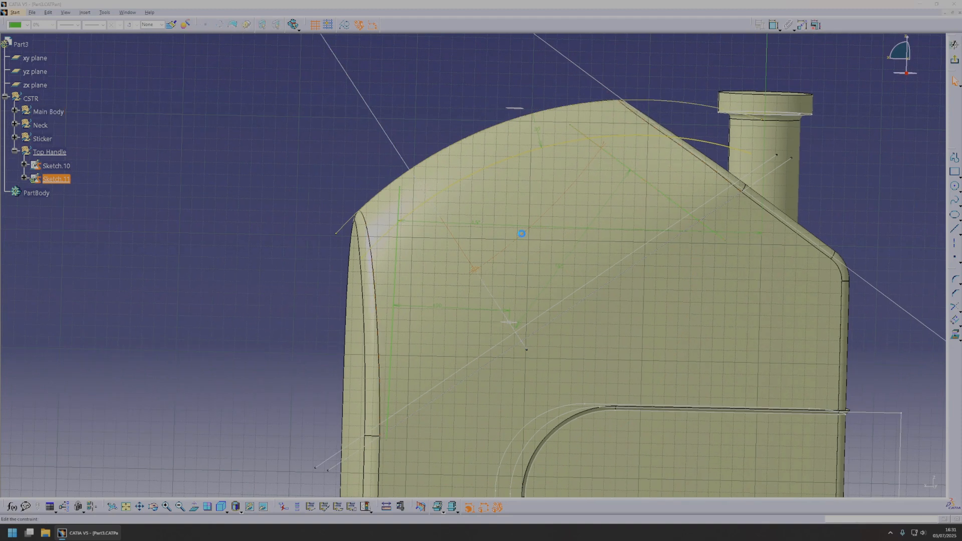
double_click(522, 234)
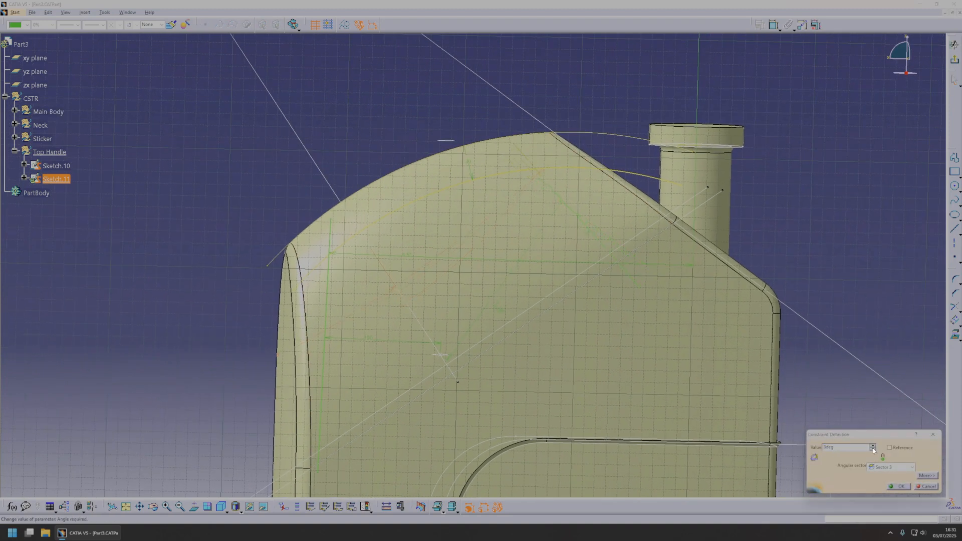
click(898, 487)
- Change the near-vertical line's angle so that its upper end leans towards the bottle's outer edge
middle_drag(335, 325, 392, 277)
double_click(465, 208)
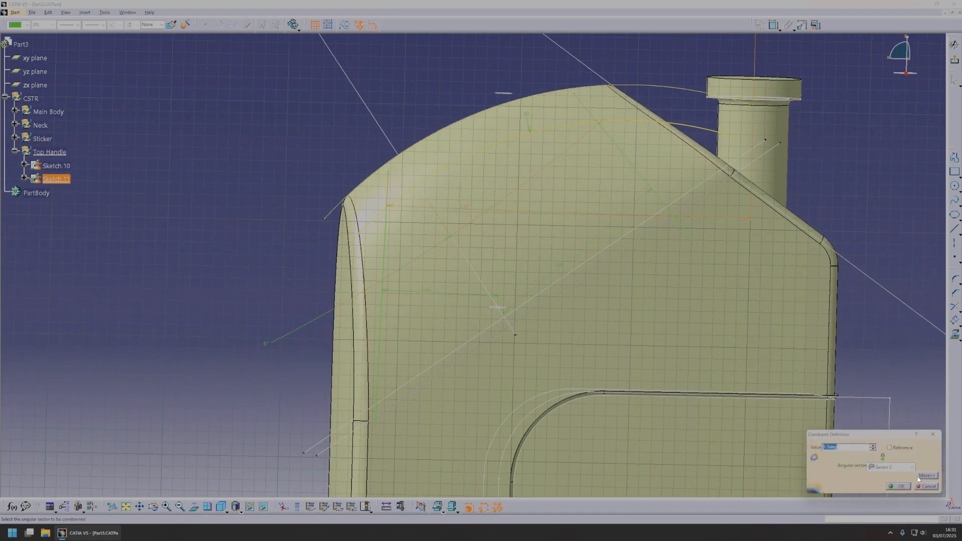
click(874, 449)
click(902, 487)
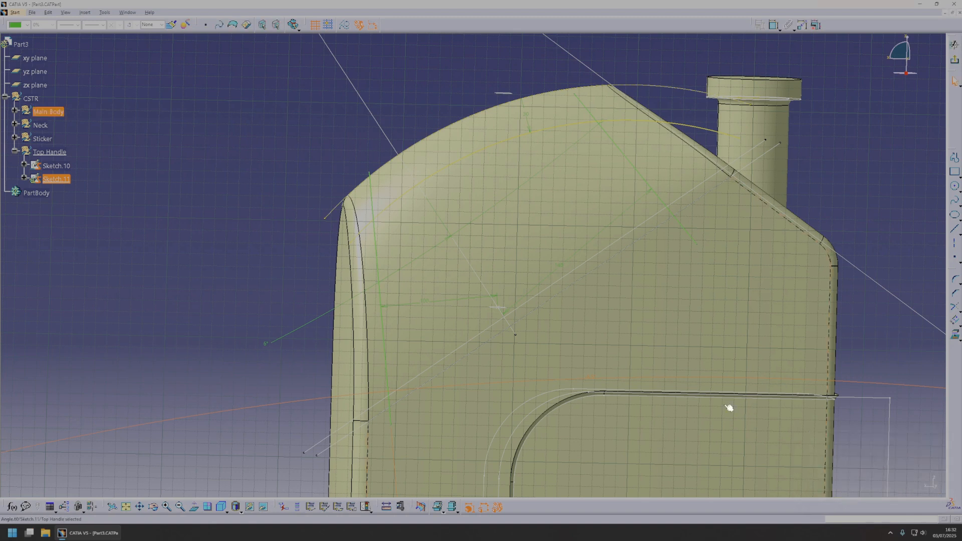
- Sketch a long diagonal line below the offset arc, crossing both the near-vertical line and the neck-side line
scroll(622, 347, down, 3)
click(876, 143)
scroll(802, 240, up, 1)
middle_drag(782, 251, 402, 296)
click(954, 230)
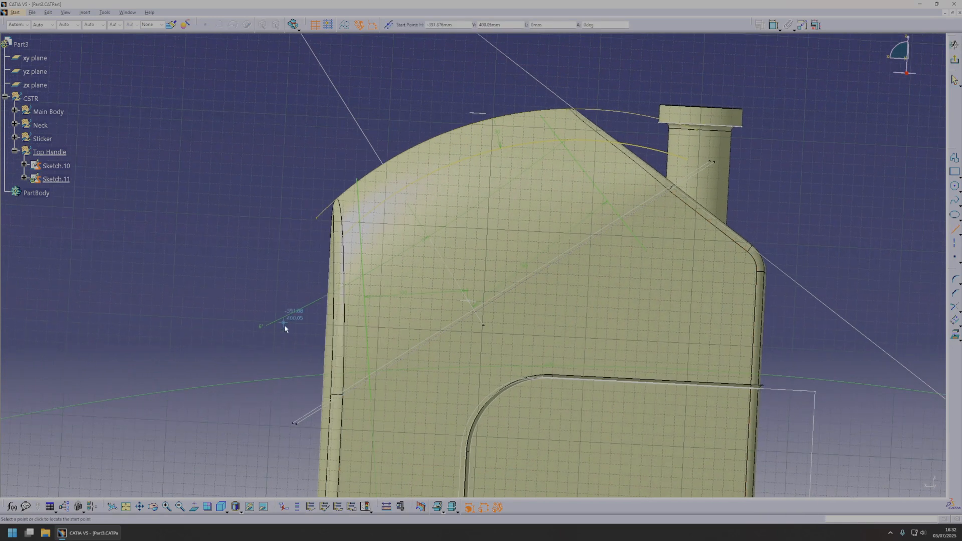
click(332, 363)
click(627, 180)
- Constrain the long diagonal line by a distance of 35 mm from the diagonal reference line beneath it
click(773, 24)
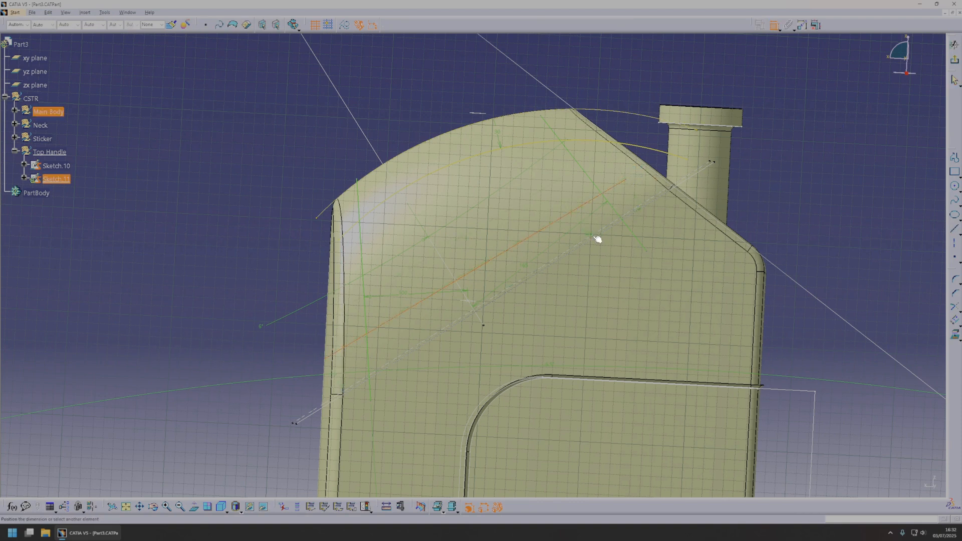
right_click(581, 233)
click(597, 254)
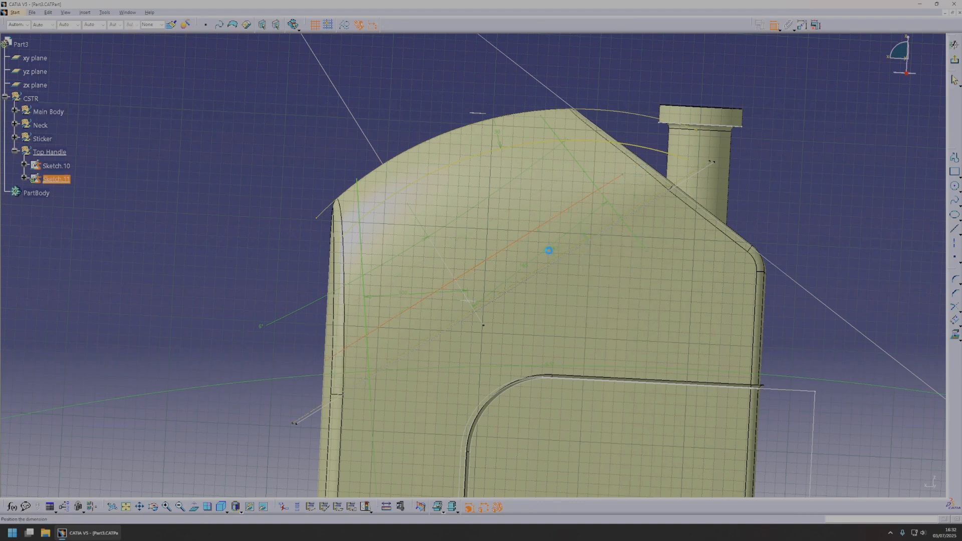
click(547, 259)
double_click(549, 258)
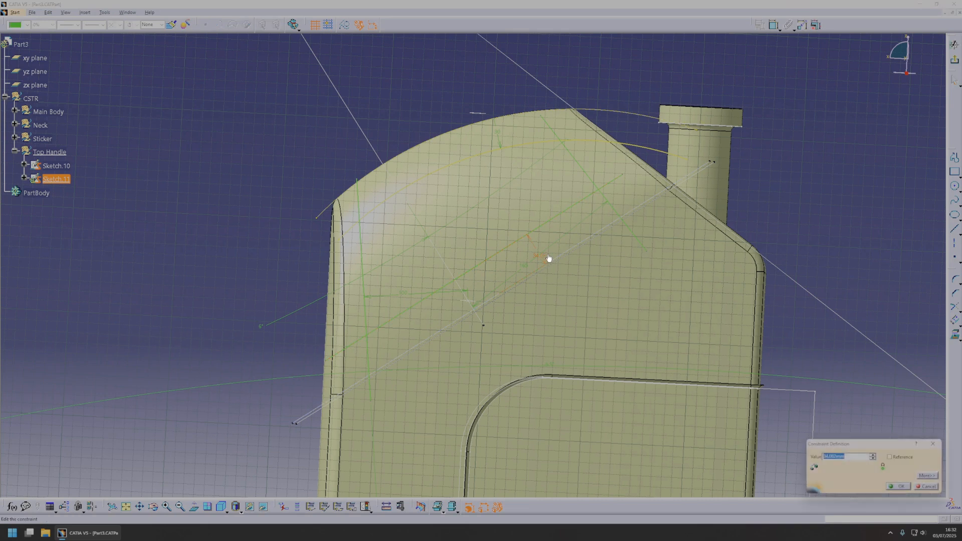
text(35)
key(Return)
- Define the offset arc and the three sketched lines as separate output features, and exit the sketch
middle_drag(381, 251, 423, 257)
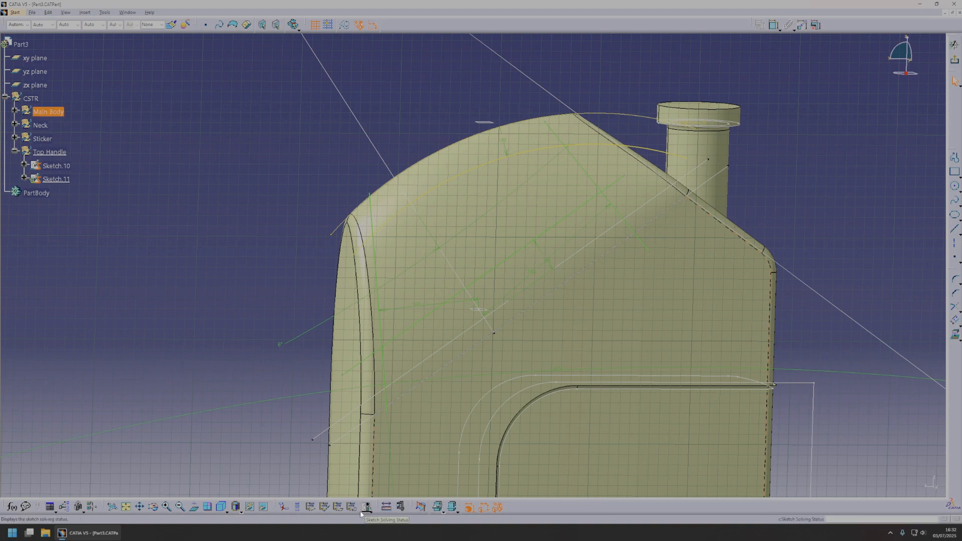
click(310, 508)
click(482, 166)
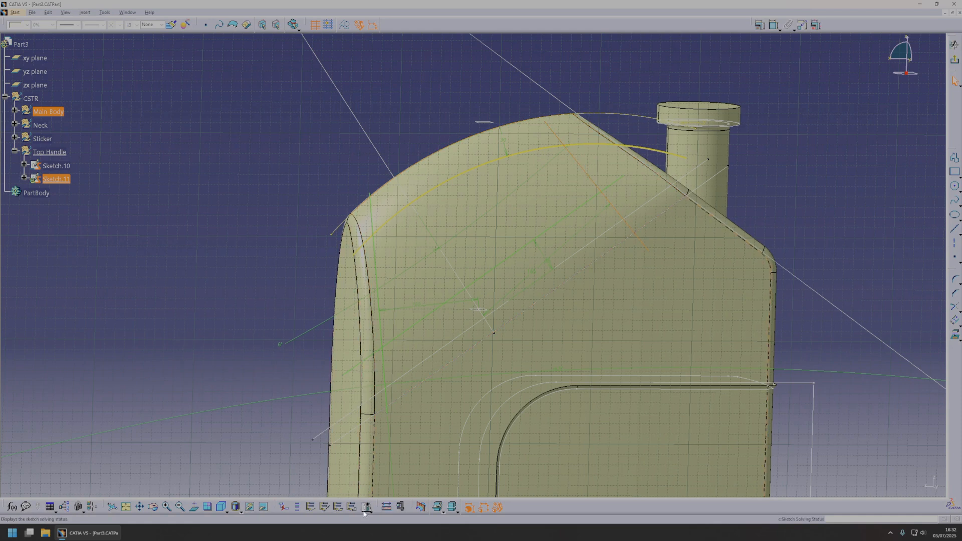
click(311, 509)
click(570, 215)
click(311, 507)
click(379, 298)
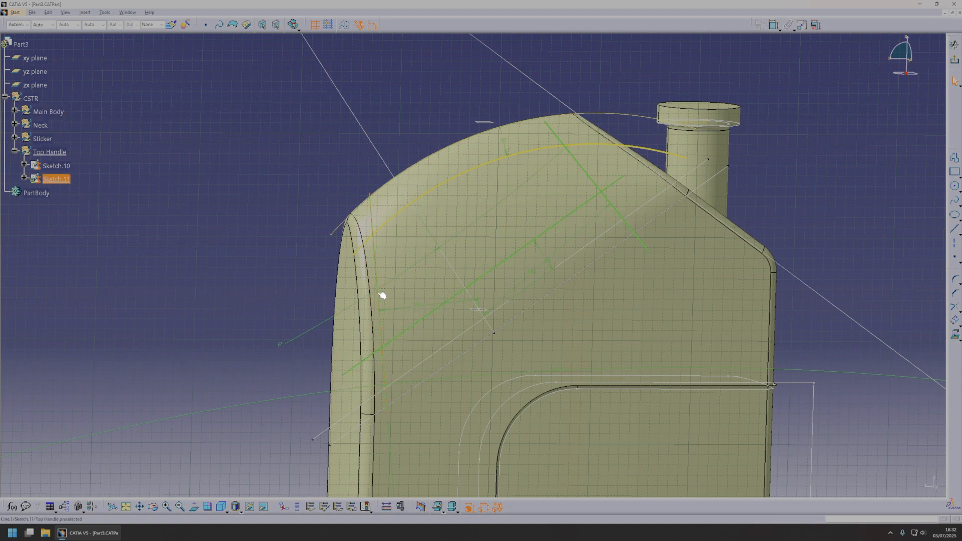
click(311, 508)
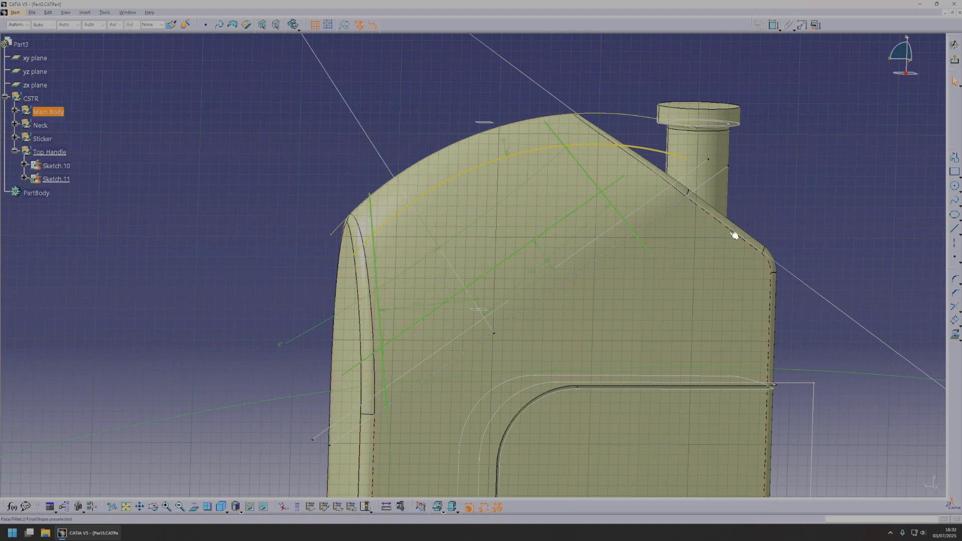
click(957, 61)
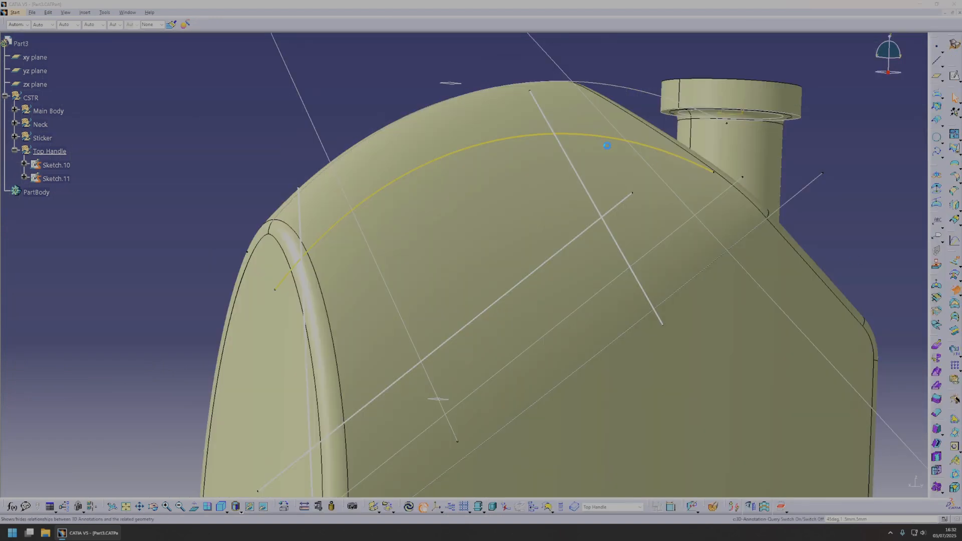
- Begin a line-profile swept surface on the offset arc output, using the draft direction subtype with the Y component
click(955, 290)
click(520, 140)
middle_drag(609, 186, 494, 256)
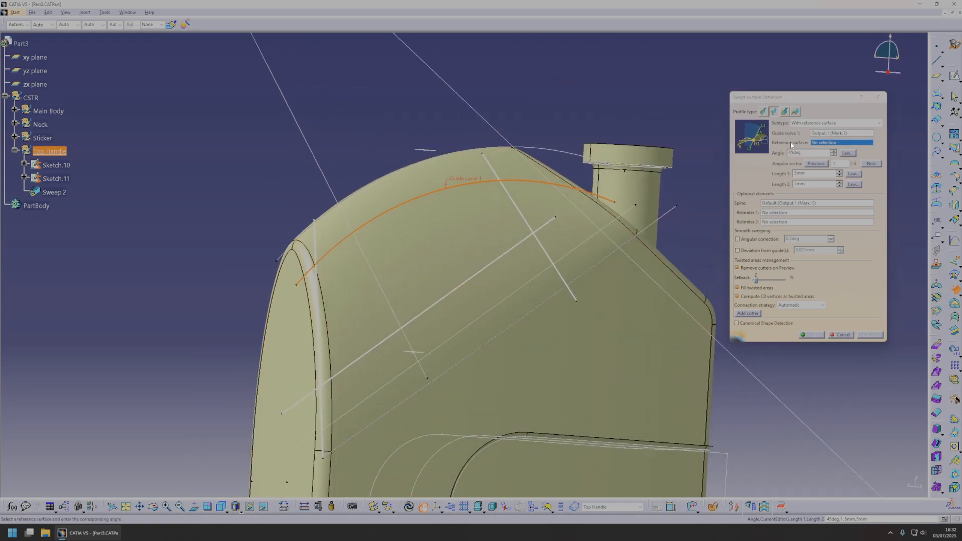
click(814, 125)
click(834, 159)
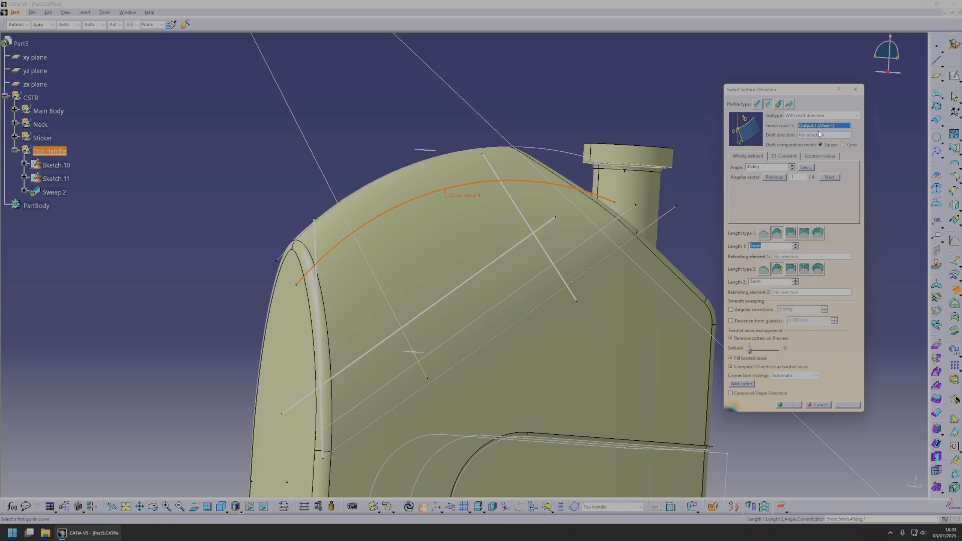
click(822, 135)
right_click(822, 137)
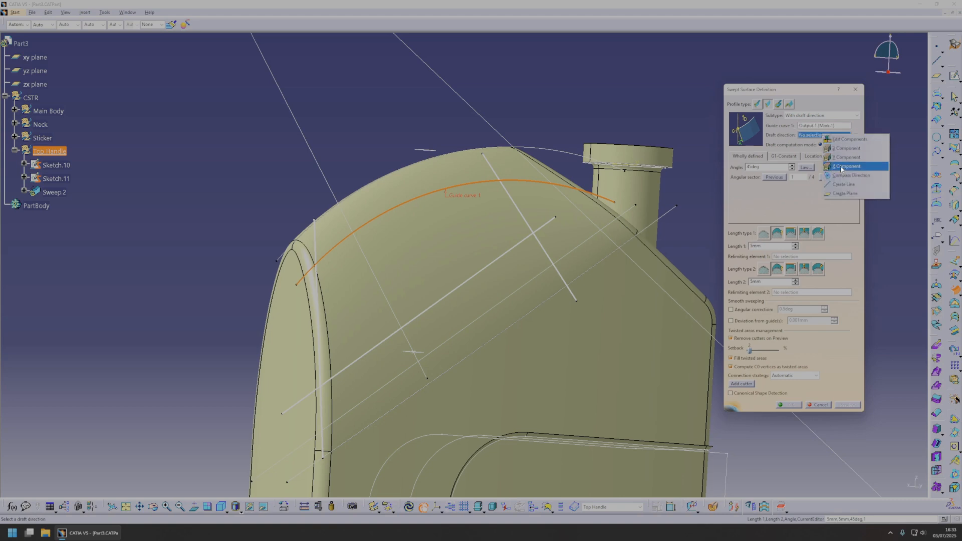
click(842, 160)
- Set the arc sweep's angle to 40 degrees in angular sector 4 and Length 1 to 150 mm, and create the surface
middle_drag(289, 279, 414, 225)
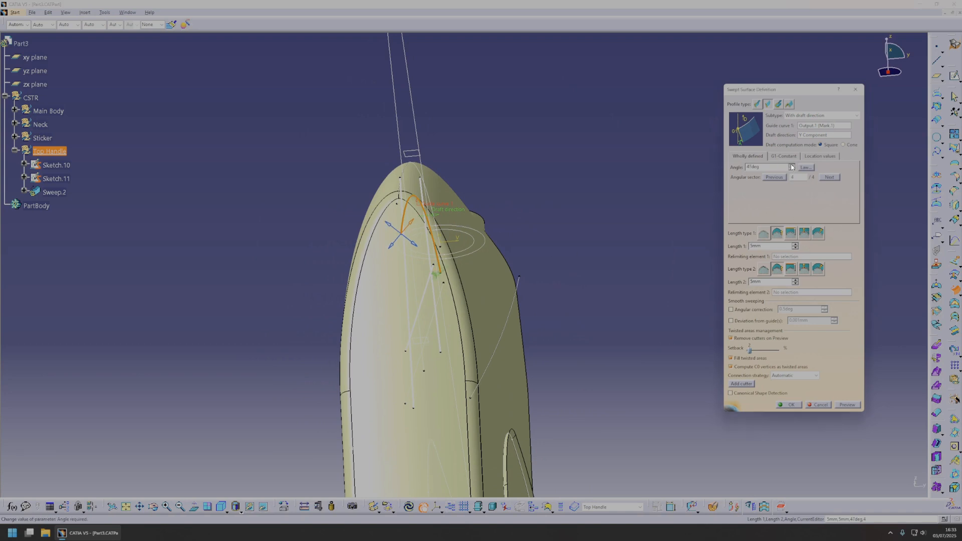
middle_drag(489, 230, 329, 214)
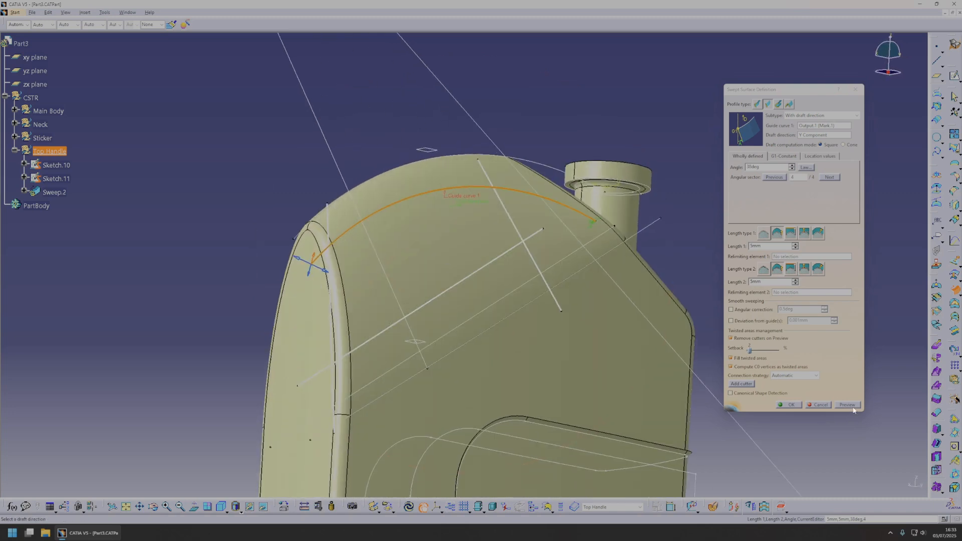
drag(783, 247, 614, 226)
text(150)
middle_drag(517, 281, 601, 242)
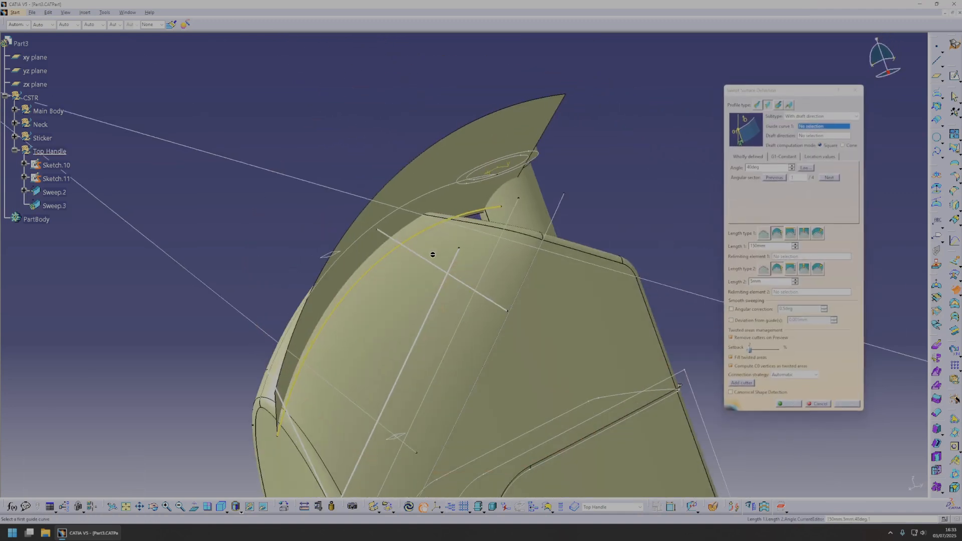
- Use the neck-side slanted line as the guide curve of another sweep, with the Y component as draft direction
click(427, 257)
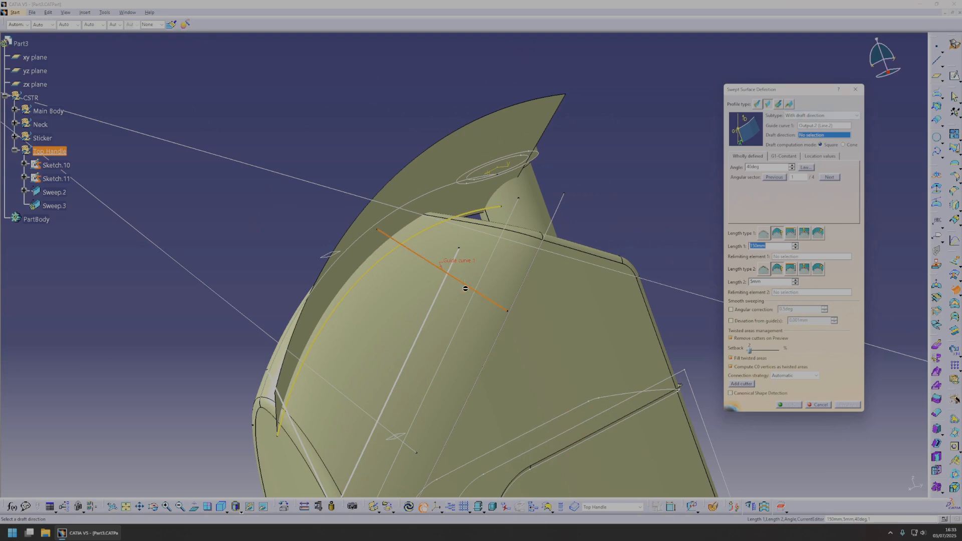
right_click(824, 135)
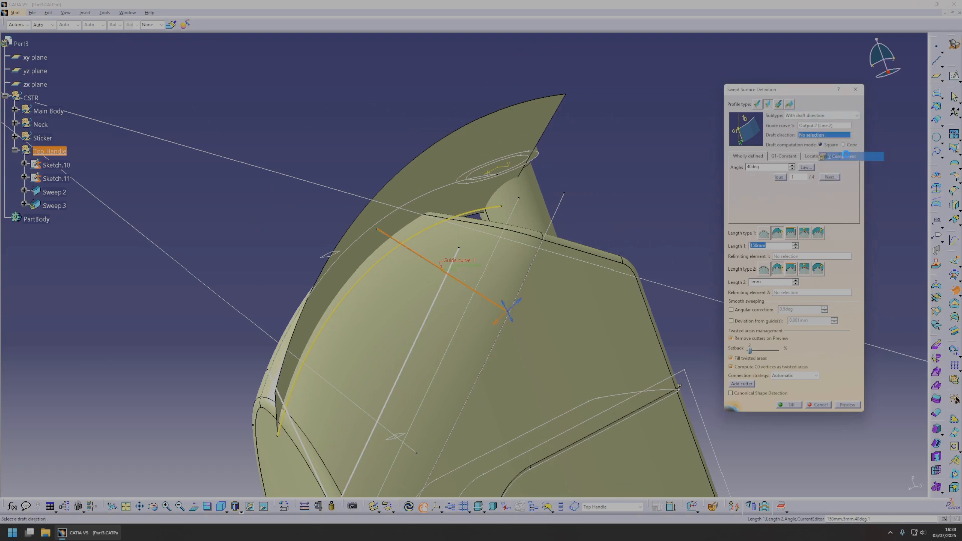
click(845, 154)
middle_drag(427, 328, 591, 238)
- Set the neck-side line sweep's angle to 25 degrees in angular sector 3 and create the surface
click(793, 170)
middle_drag(506, 221, 471, 204)
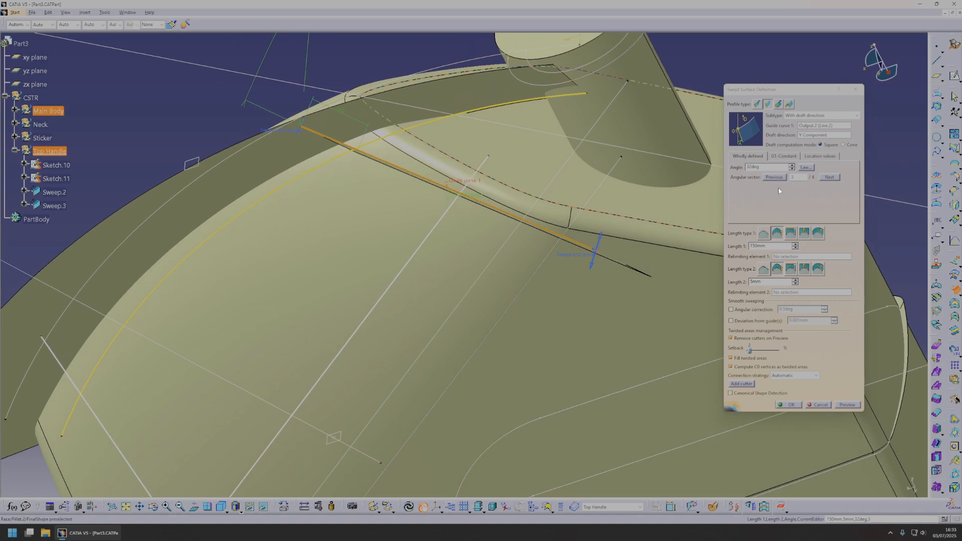
click(792, 169)
click(792, 169)
middle_drag(562, 300, 480, 239)
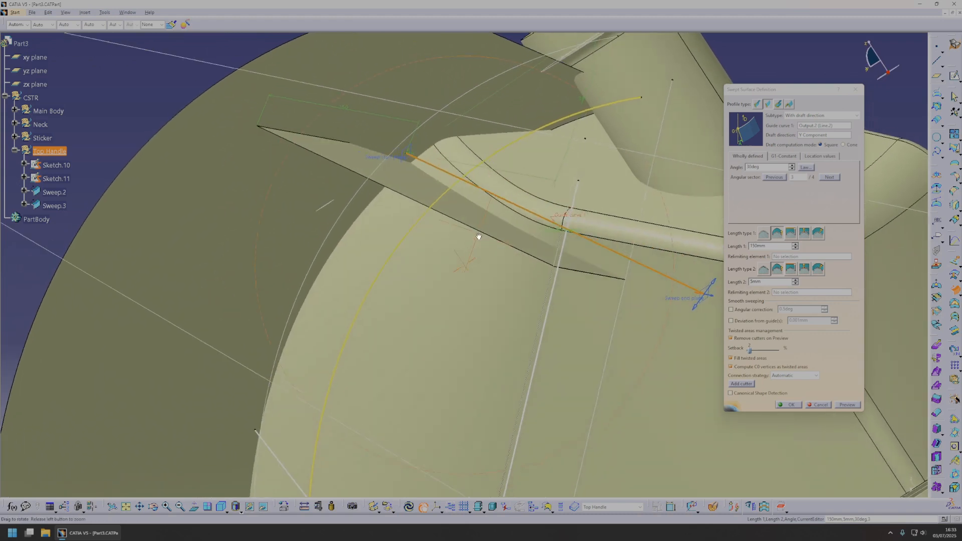
click(764, 167)
text(25)
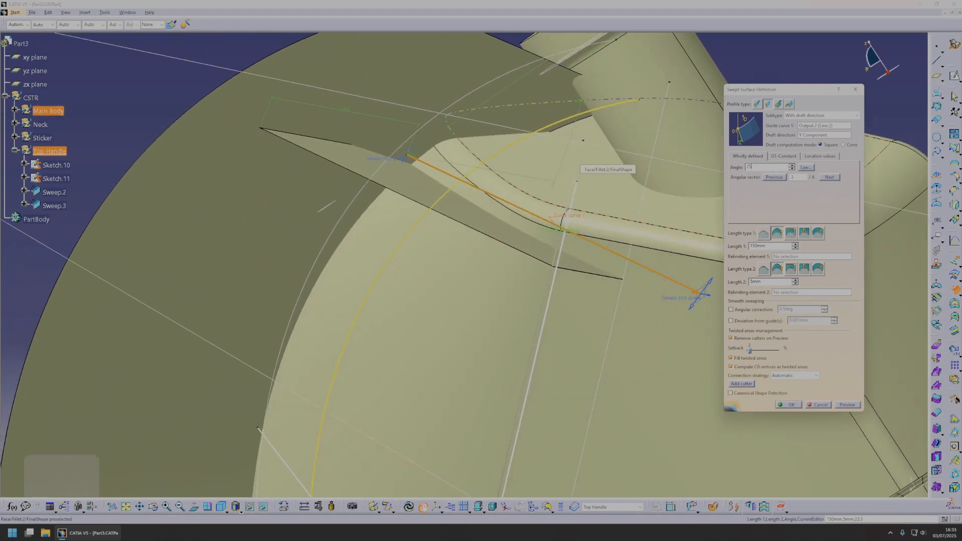
key(Return)
middle_drag(612, 157, 492, 245)
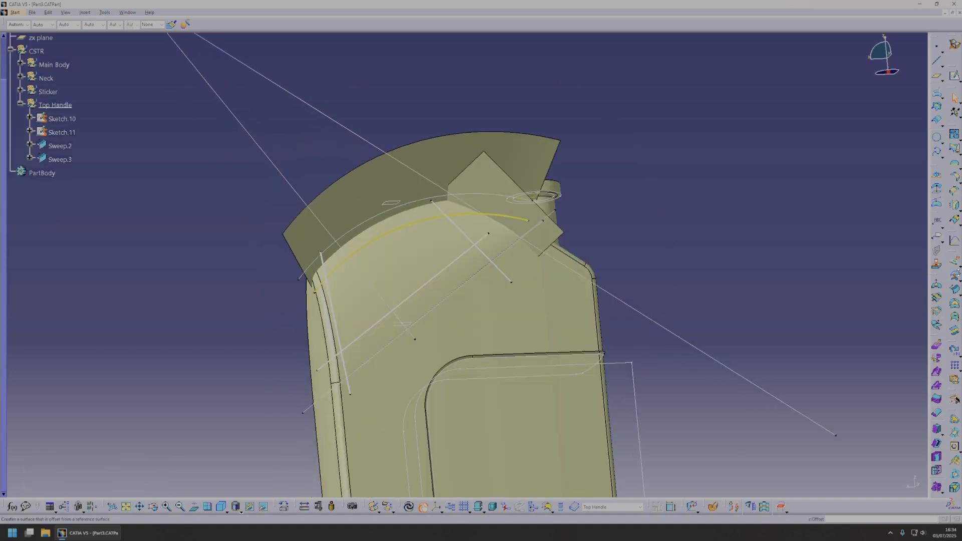
- Begin a line-profile swept surface on the slanted line opposite the neck, using the Y component as draft direction
click(955, 289)
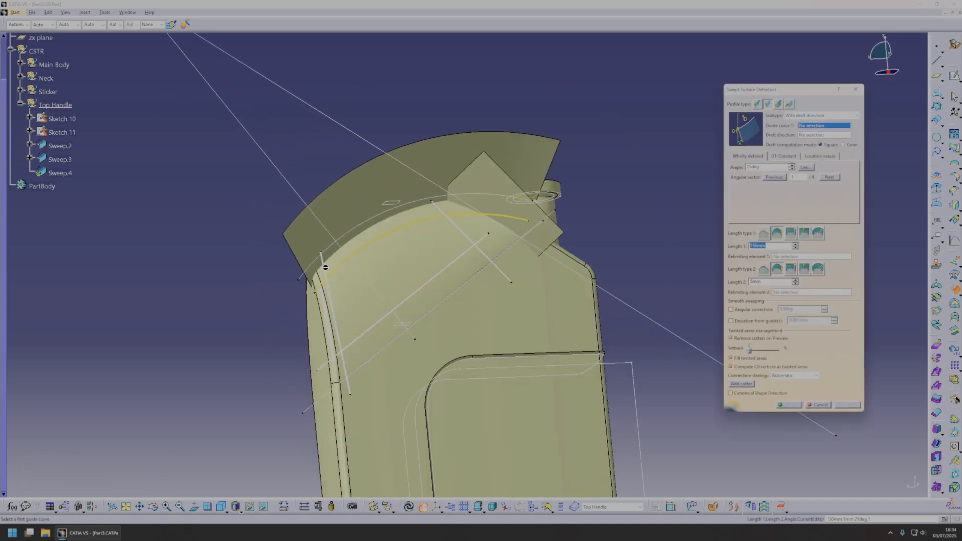
click(327, 268)
right_click(814, 136)
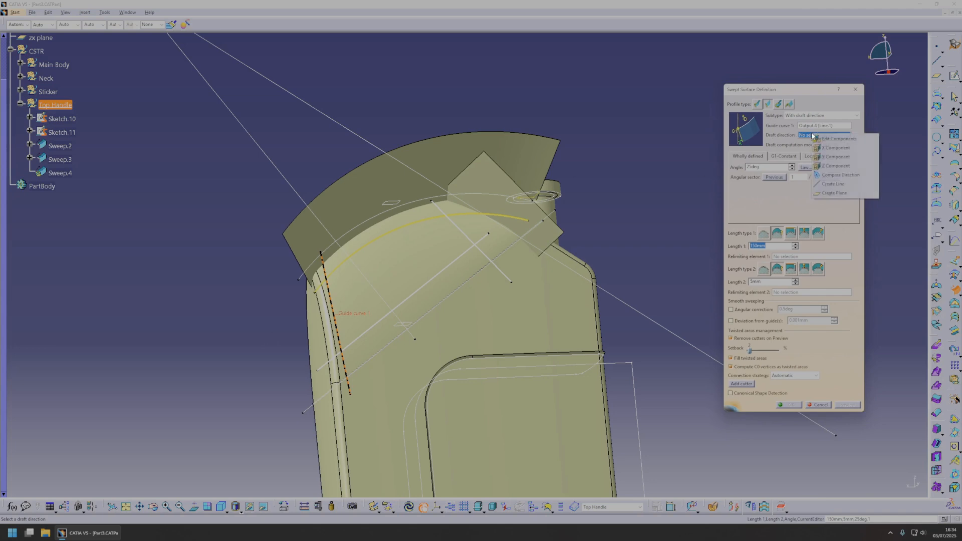
click(847, 164)
- Set this sweep's angle to 15 degrees in angular sector 4 and create the surface
middle_drag(485, 323, 396, 404)
right_click(397, 404)
click(388, 365)
click(846, 406)
middle_drag(496, 396, 482, 276)
right_click(482, 275)
click(503, 357)
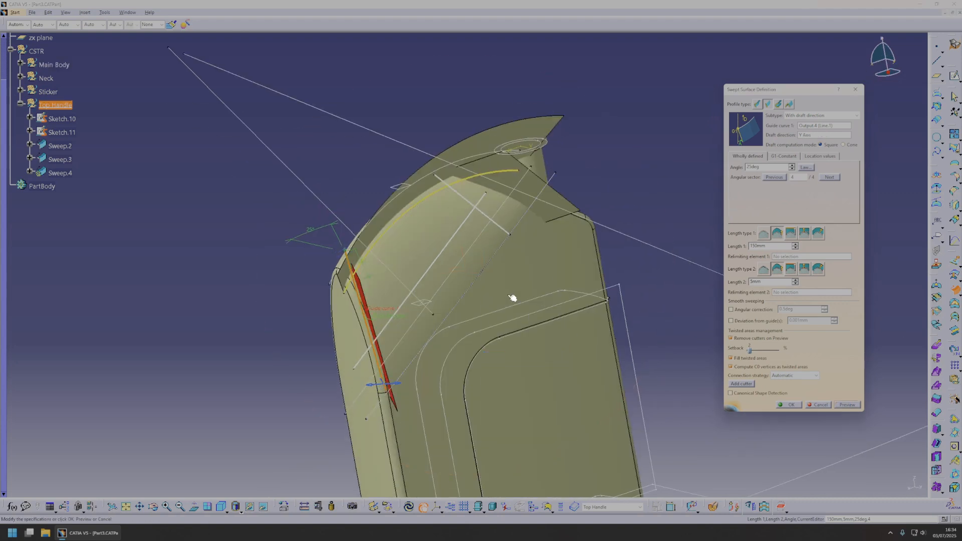
click(853, 406)
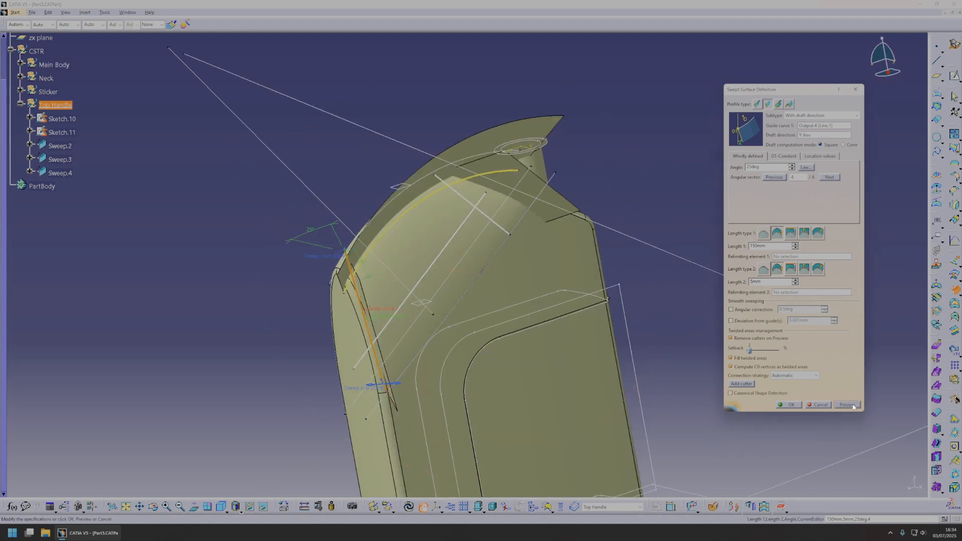
text(15)
click(852, 405)
middle_drag(577, 347, 656, 291)
click(792, 405)
- Edit the handle sketch, stretching the slanted line opposite the neck at both ends and lengthening the neck-side line
middle_drag(732, 320, 489, 268)
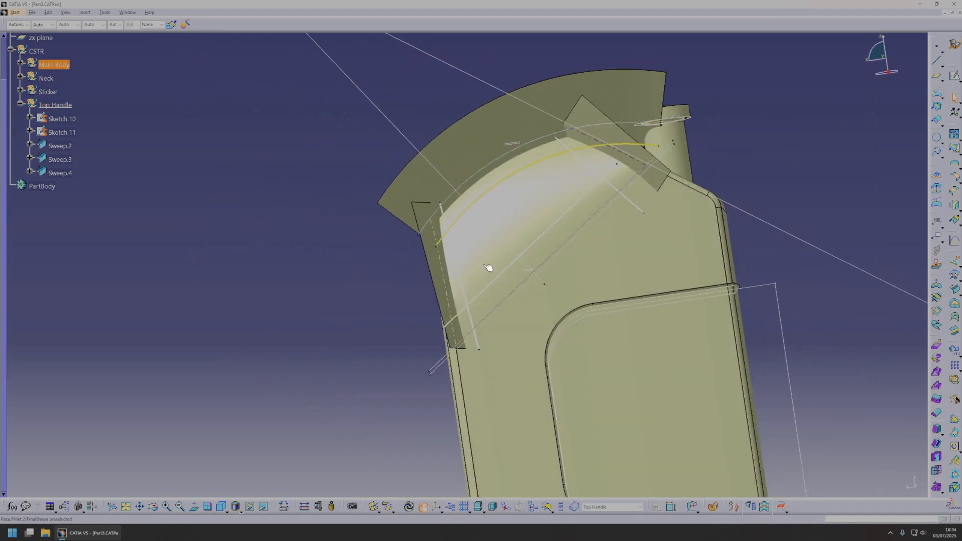
double_click(453, 230)
drag(459, 200, 451, 134)
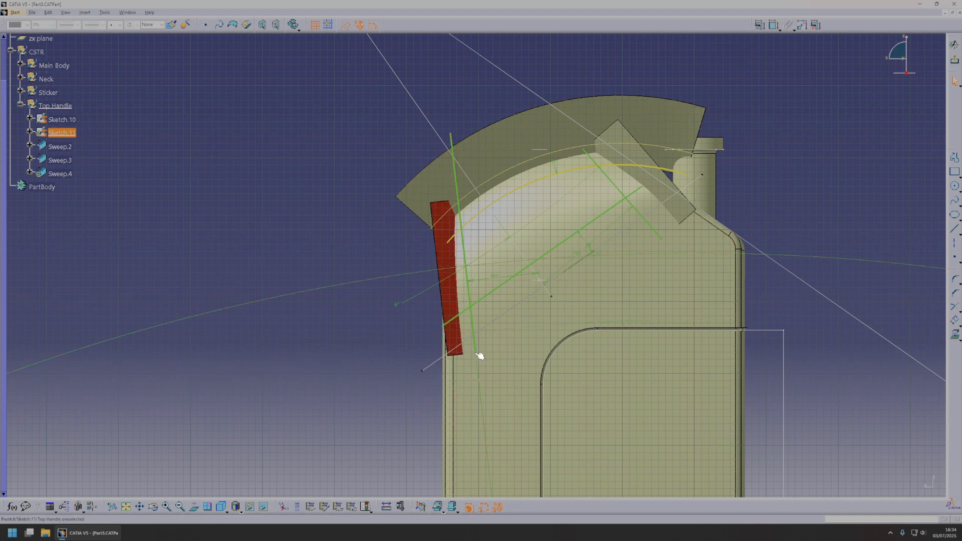
drag(483, 396, 485, 429)
drag(749, 332, 747, 334)
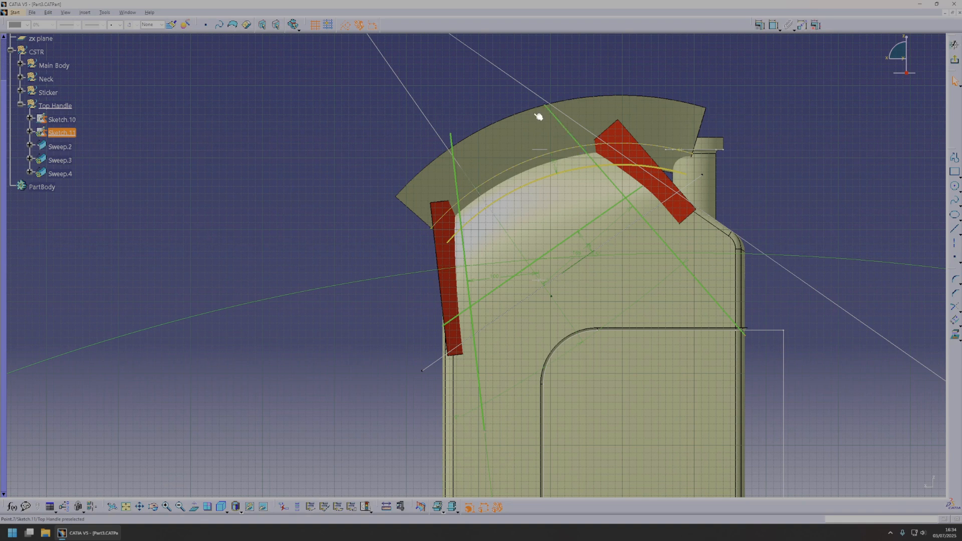
click(956, 62)
- Try an offset of 60 mm for the lengthwise inner line of the handle sketch, settle on 50 mm, and leave the sketch
mouse_move(750, 221)
middle_down()
mouse_move(576, 366)
mouse_move(498, 273)
mouse_move(516, 360)
mouse_move(463, 294)
mouse_move(522, 346)
mouse_move(464, 348)
mouse_move(478, 242)
middle_up()
double_click(534, 231)
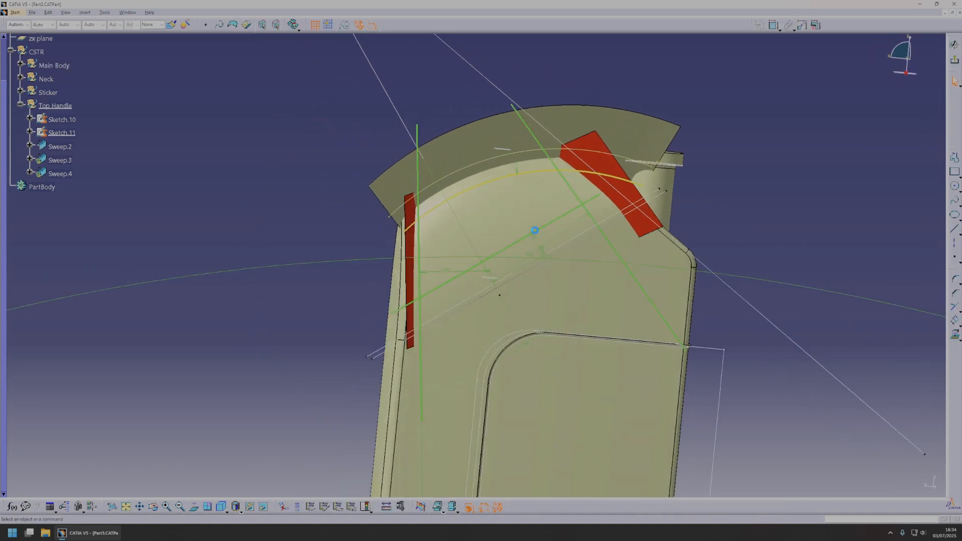
double_click(538, 238)
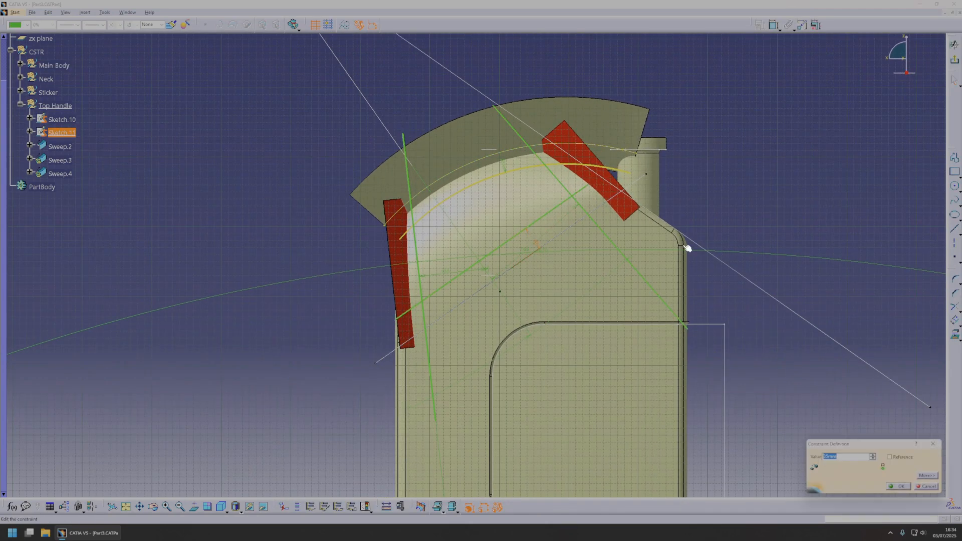
text(60)
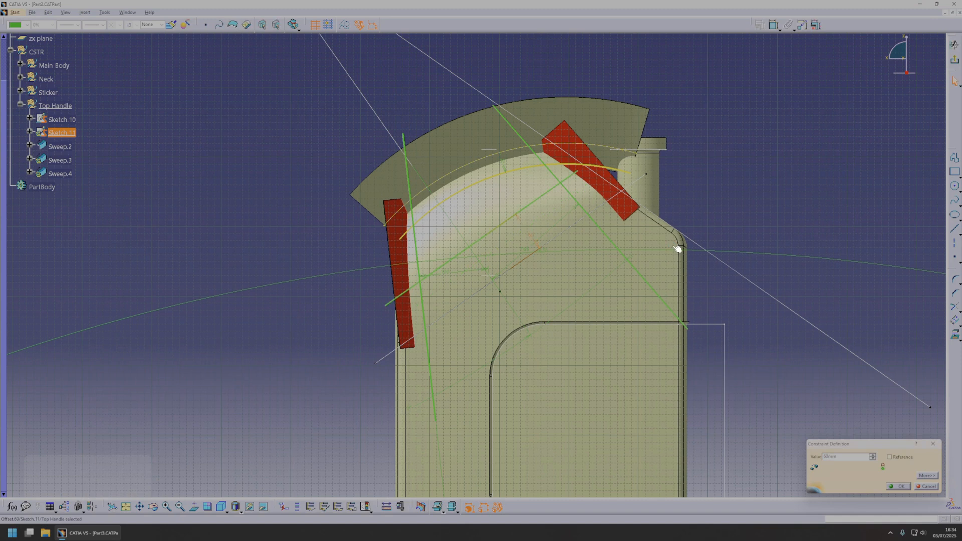
key(Return)
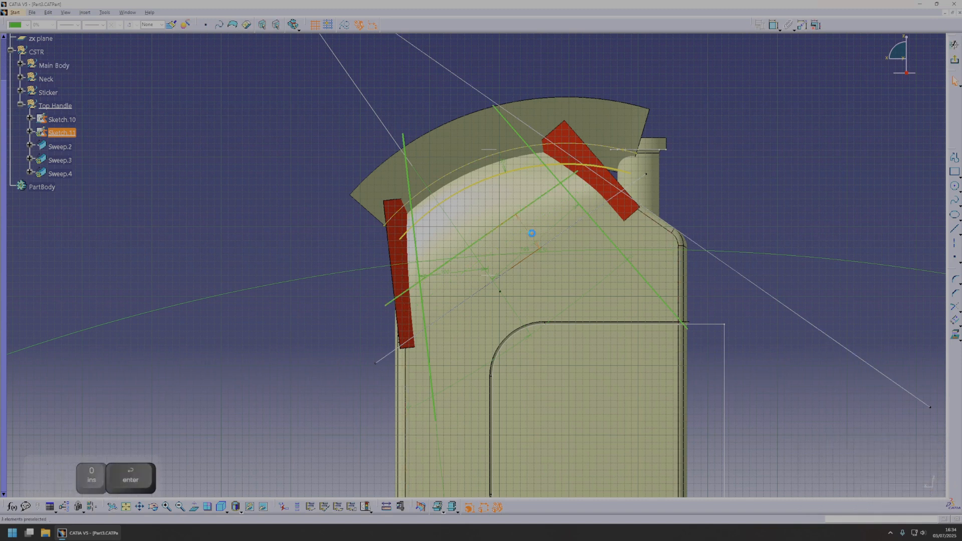
double_click(532, 236)
text(50)
key(Return)
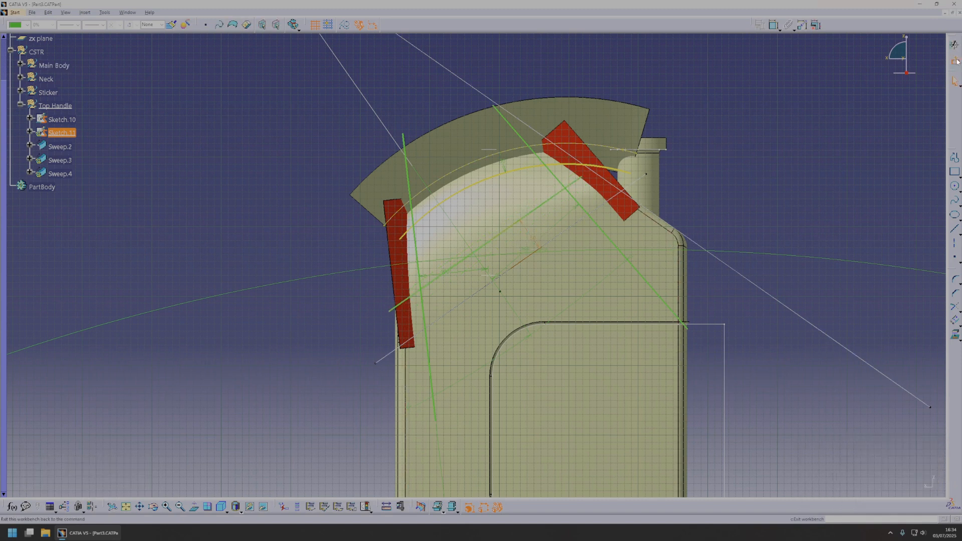
click(955, 45)
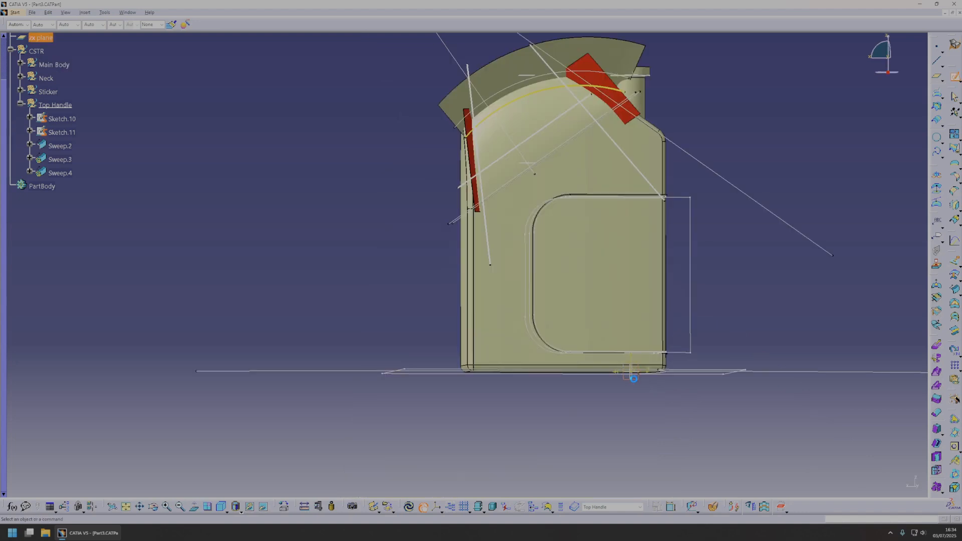
- Sketch a straight line on the zx plane, running along the existing slanted reference line from the rear edge towards the neck
mouse_move(601, 303)
middle_down()
mouse_move(544, 416)
mouse_move(523, 291)
middle_up()
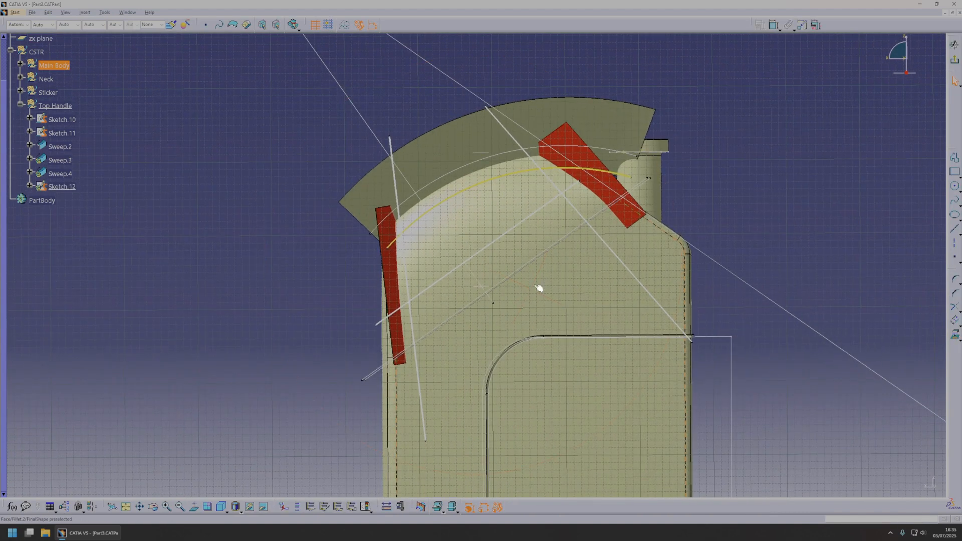
click(956, 232)
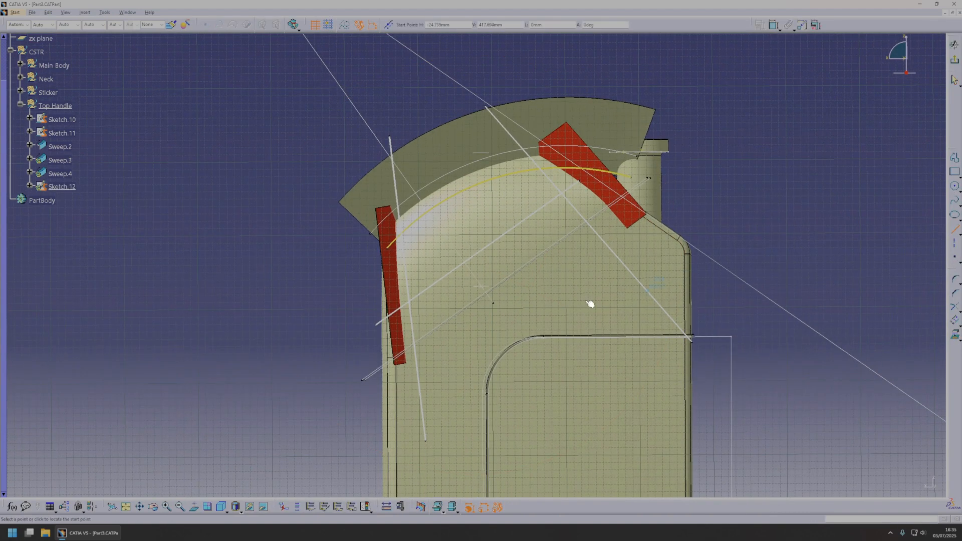
click(369, 374)
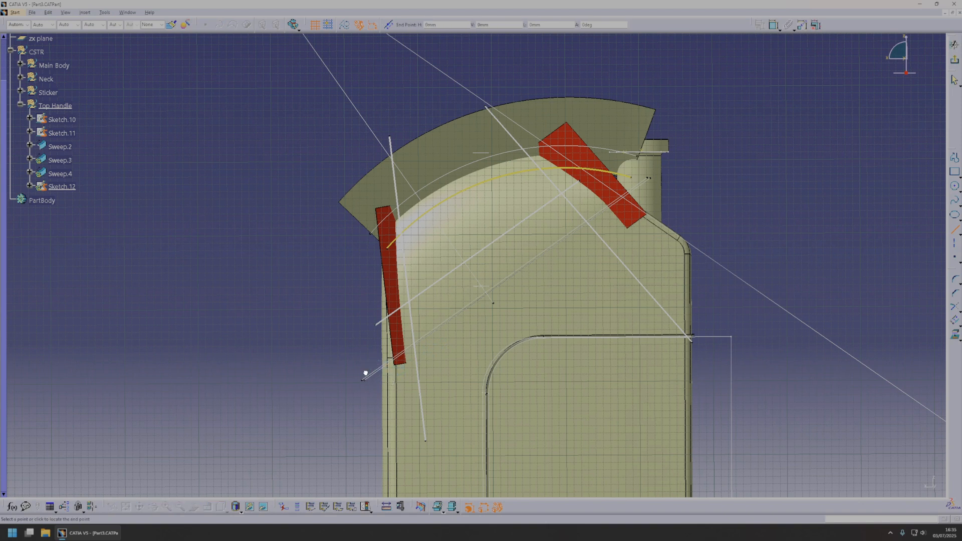
click(631, 185)
middle_drag(498, 275, 521, 270)
middle_drag(466, 298, 556, 294)
middle_drag(506, 261, 666, 227)
- Constrain the new line 5 mm from the slanted reference line and leave the sketch
click(775, 25)
middle_drag(575, 308, 556, 310)
click(567, 307)
right_click(571, 296)
click(603, 310)
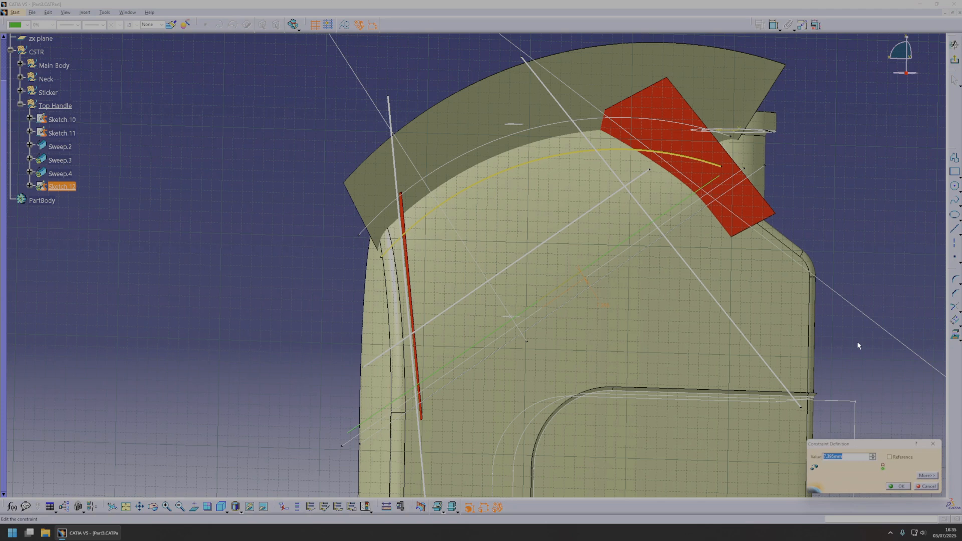
key(Return)
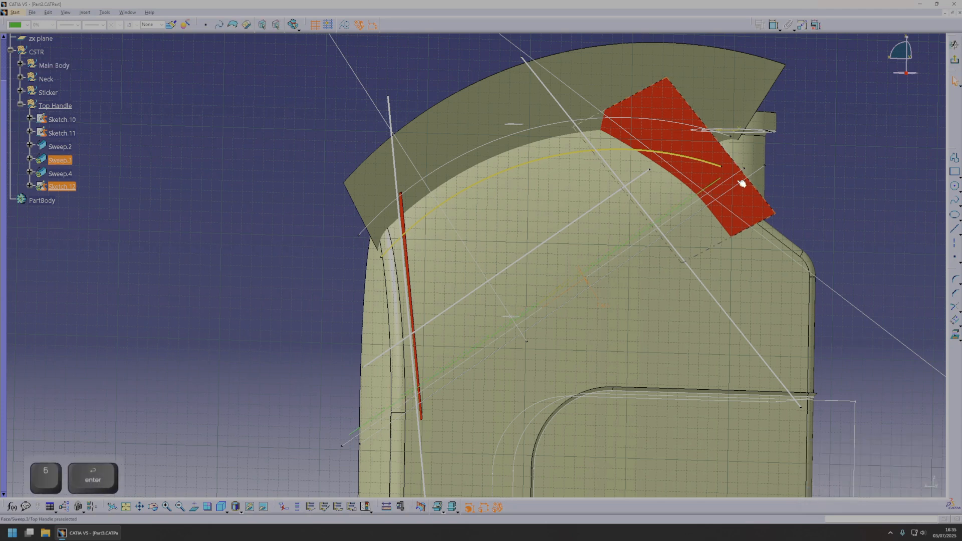
click(956, 61)
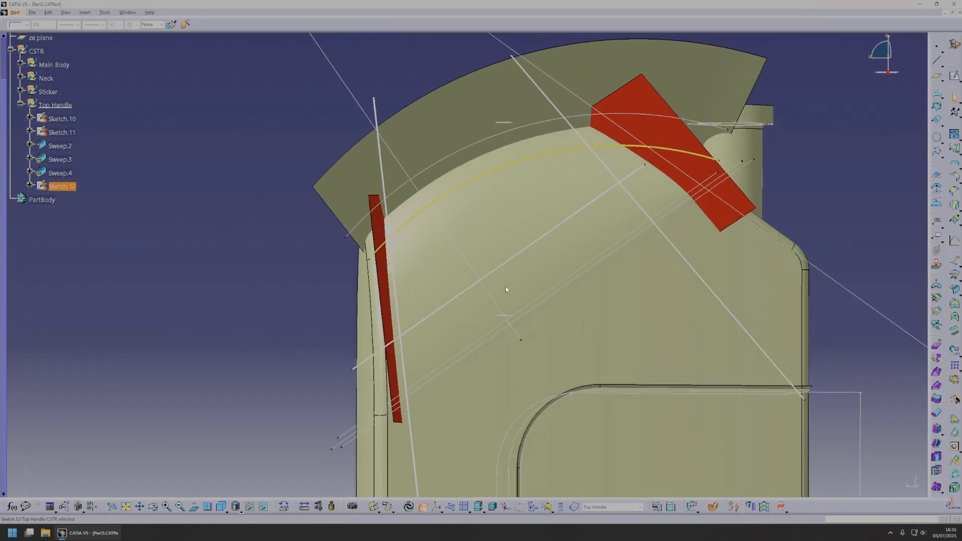
- Extrude the new line sketch as a surface on both sides along the sketch normal
middle_drag(587, 282, 617, 276)
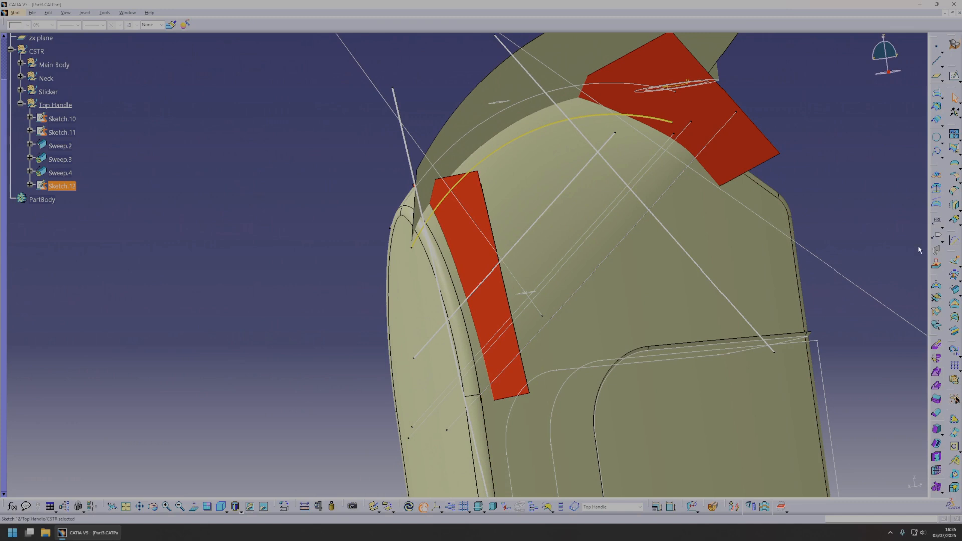
click(958, 261)
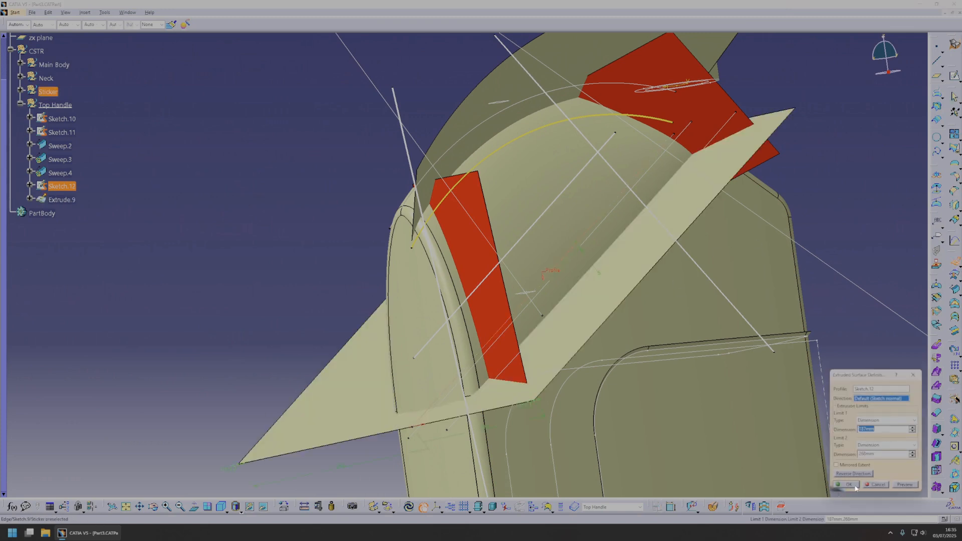
middle_drag(562, 336, 501, 245)
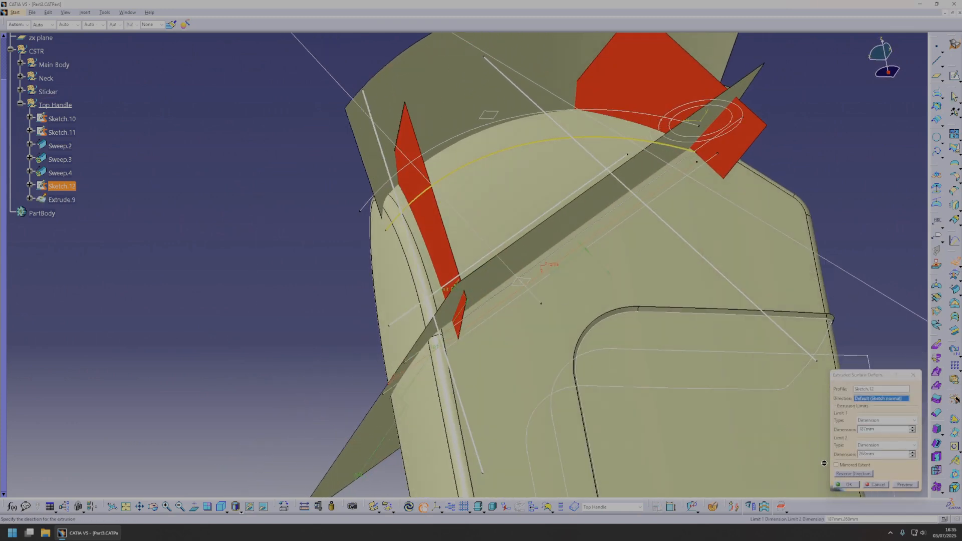
click(847, 485)
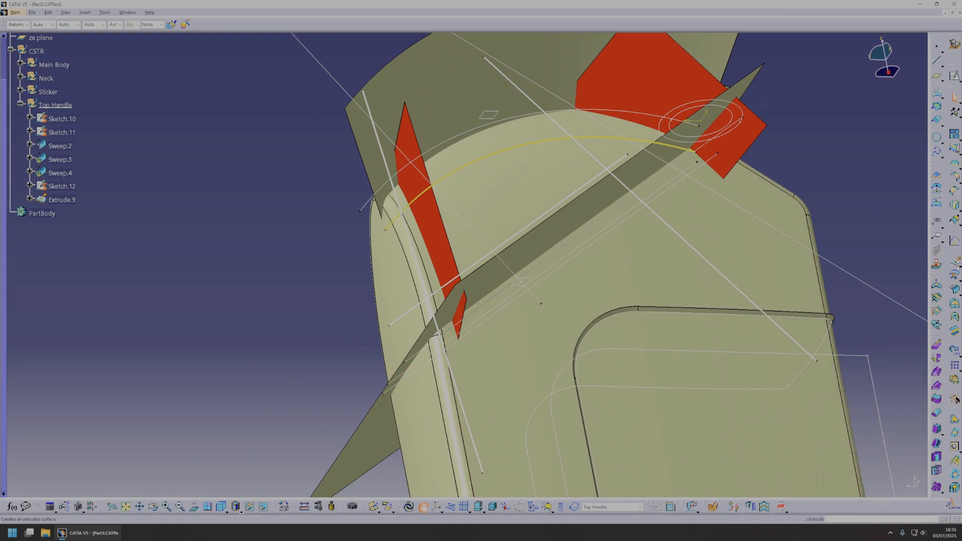
- Begin an intersection between the extruded surface and the filleted main body
click(937, 106)
click(484, 210)
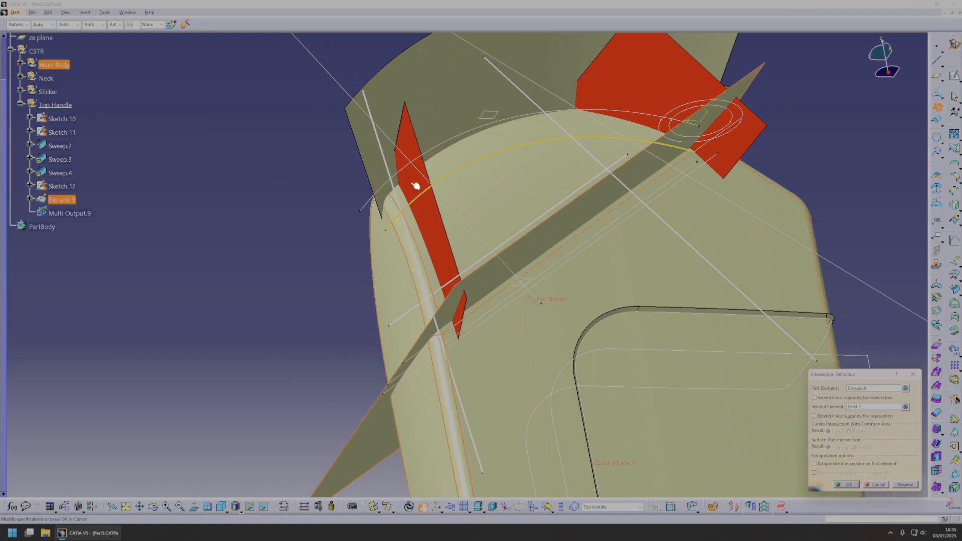
middle_drag(587, 296, 537, 335)
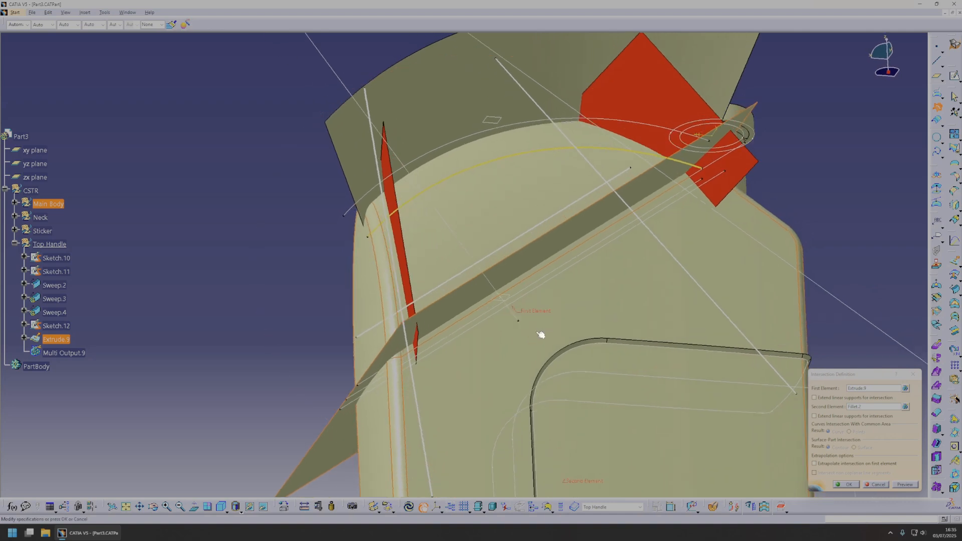
- Try Symmetry.4 from the FinalShape set as the second element of the intersection
click(15, 203)
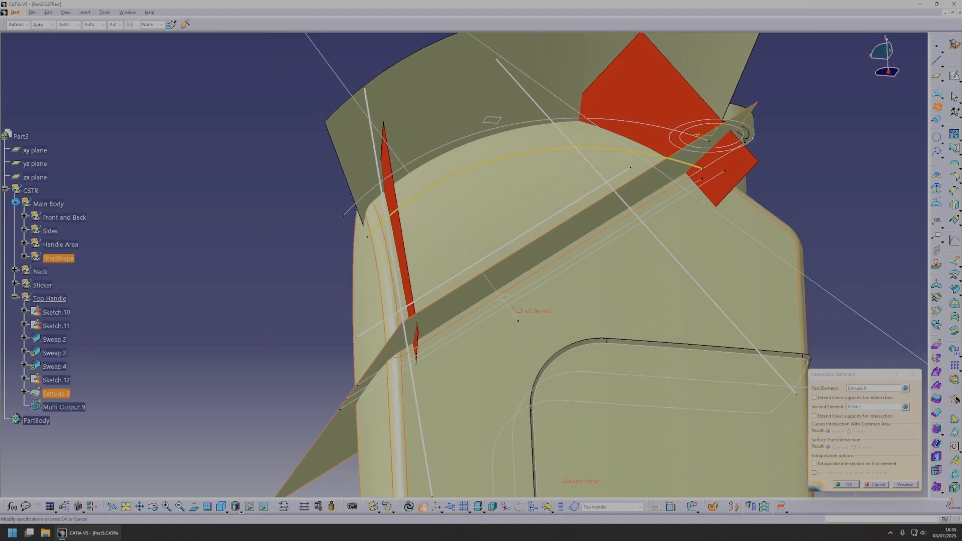
click(24, 231)
scroll(75, 288, down, 3)
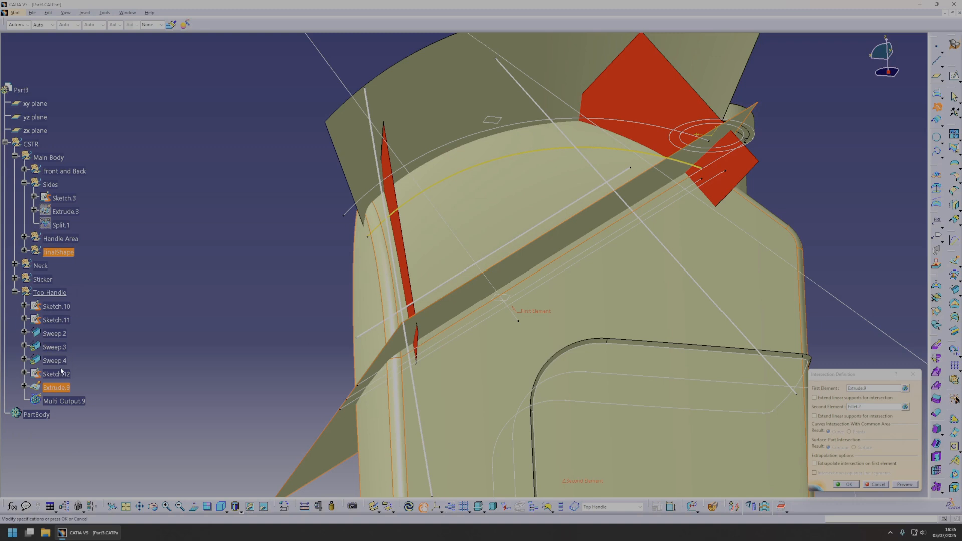
click(24, 252)
click(74, 279)
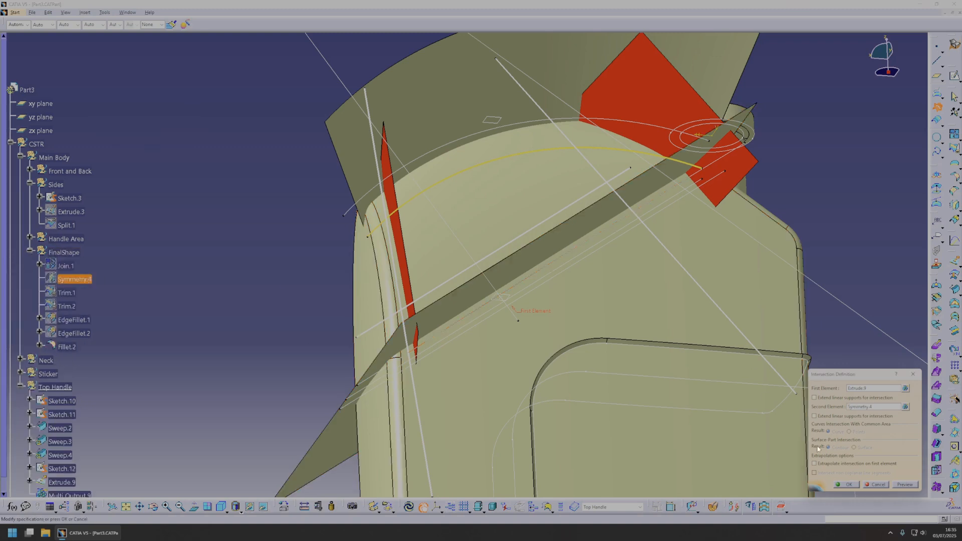
middle_drag(576, 260, 370, 290)
- Use Join.1 from the FinalShape set as the second intersection element and create the intersection curve
click(878, 406)
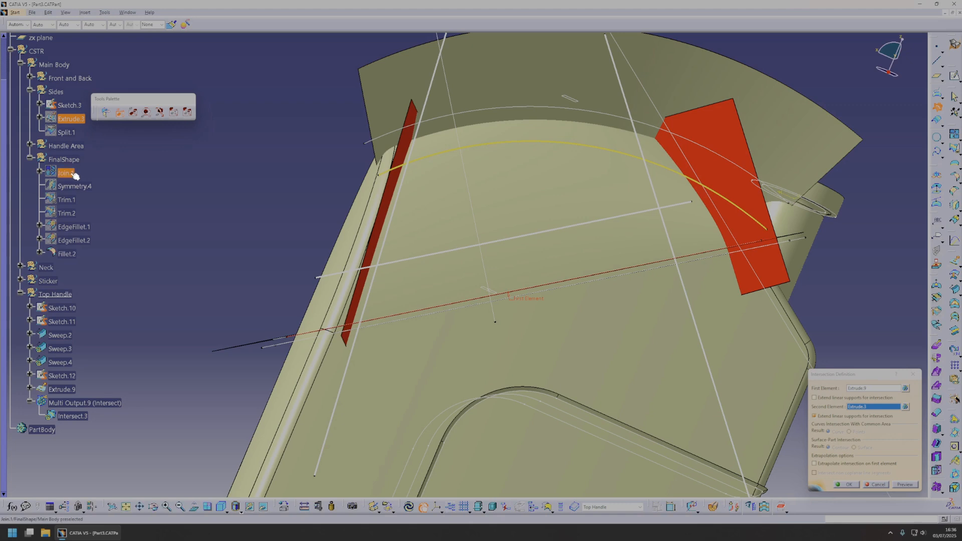
click(66, 173)
click(848, 484)
middle_drag(438, 328, 491, 327)
- Hide the FinalShape set of the main body
click(74, 404)
middle_drag(540, 257, 510, 219)
click(511, 219)
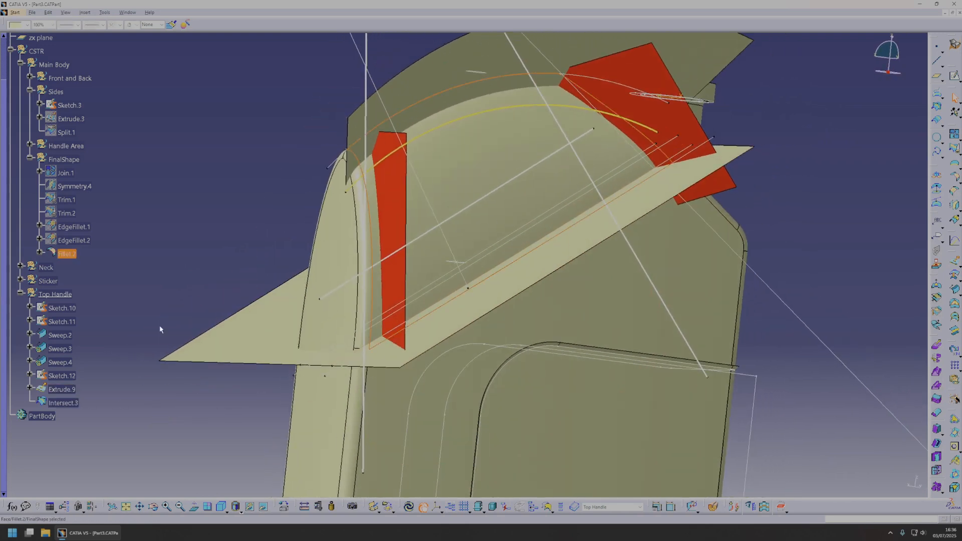
click(64, 160)
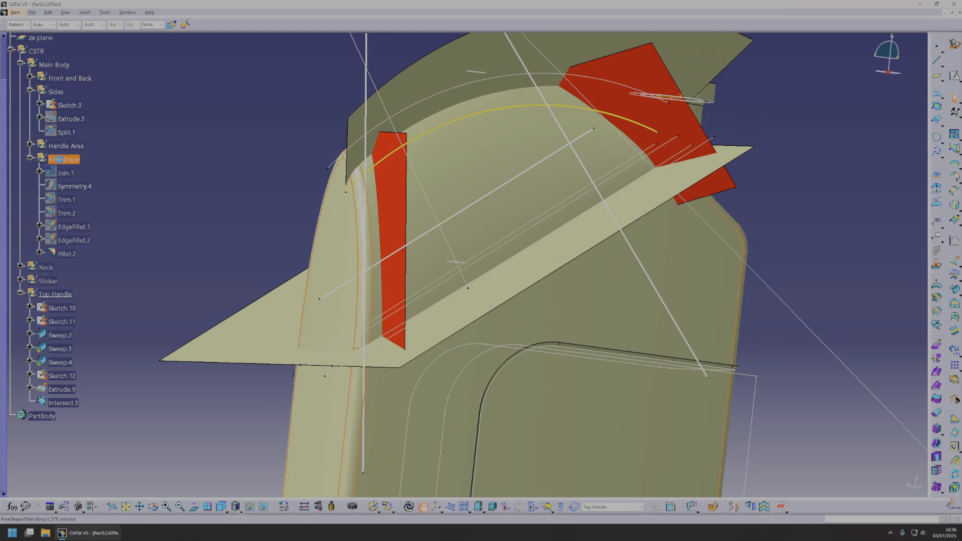
key(space)
- Preview a blend surface from the lengthwise inner line output (first curve) to the Intersect.3 curve (second curve)
middle_drag(495, 275, 516, 451)
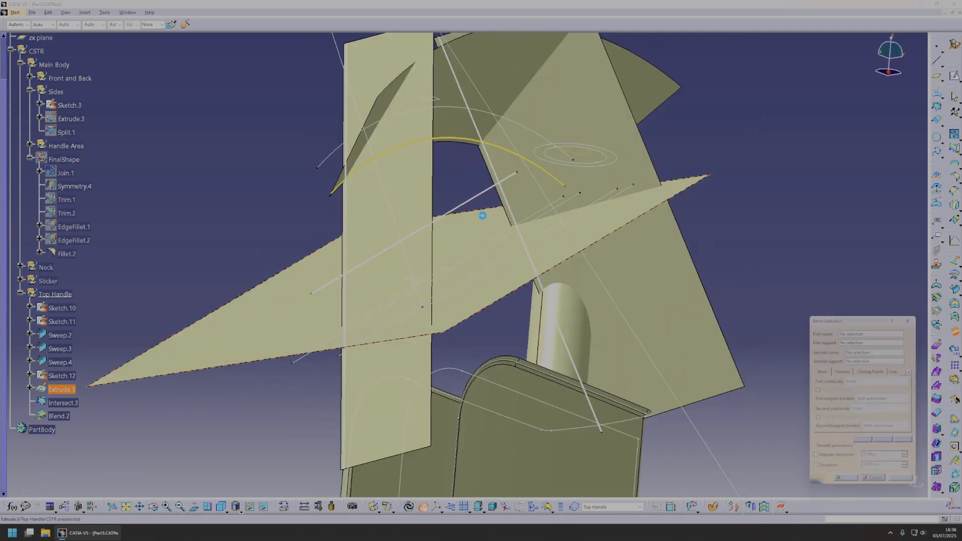
click(483, 173)
ctrl+middle_drag(479, 315, 499, 274)
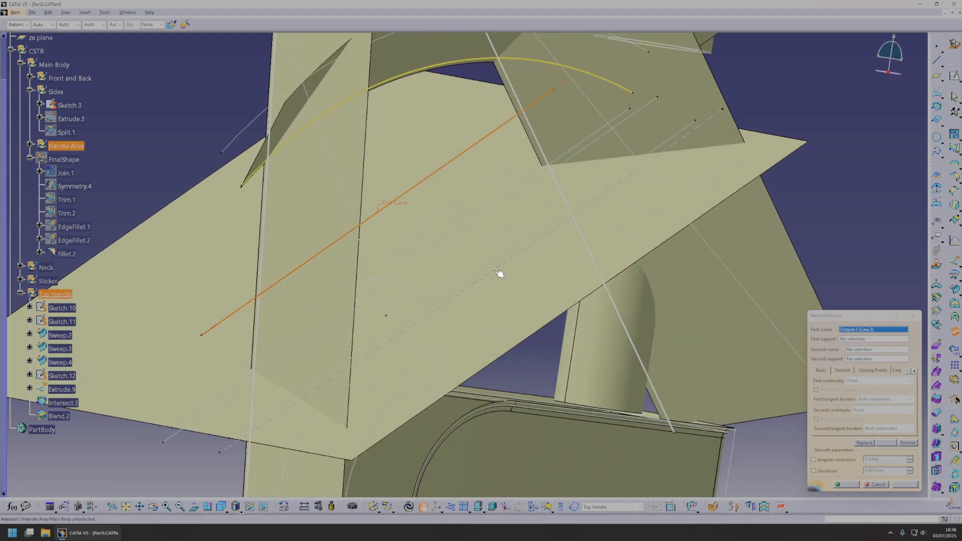
click(70, 404)
middle_drag(481, 305, 569, 257)
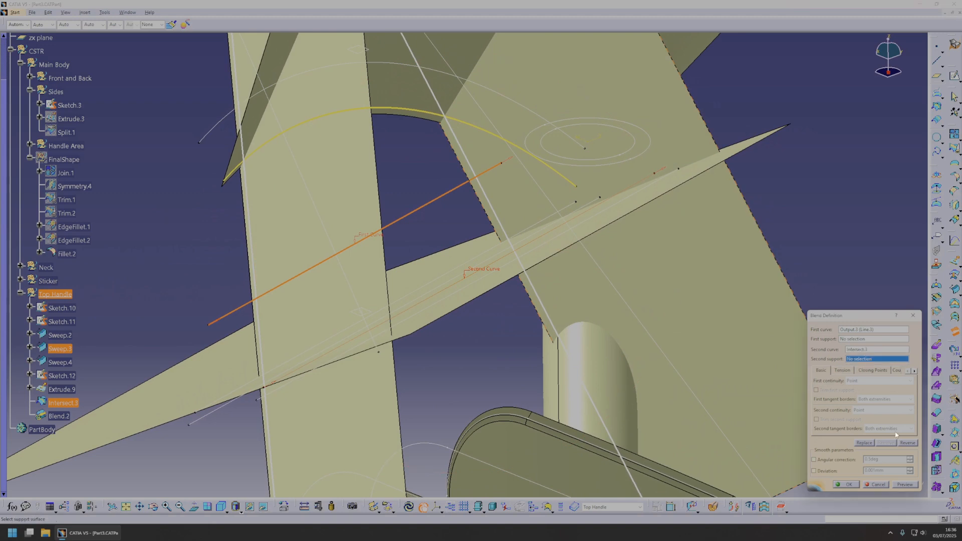
click(909, 486)
middle_drag(521, 399, 591, 266)
click(870, 339)
right_click(870, 338)
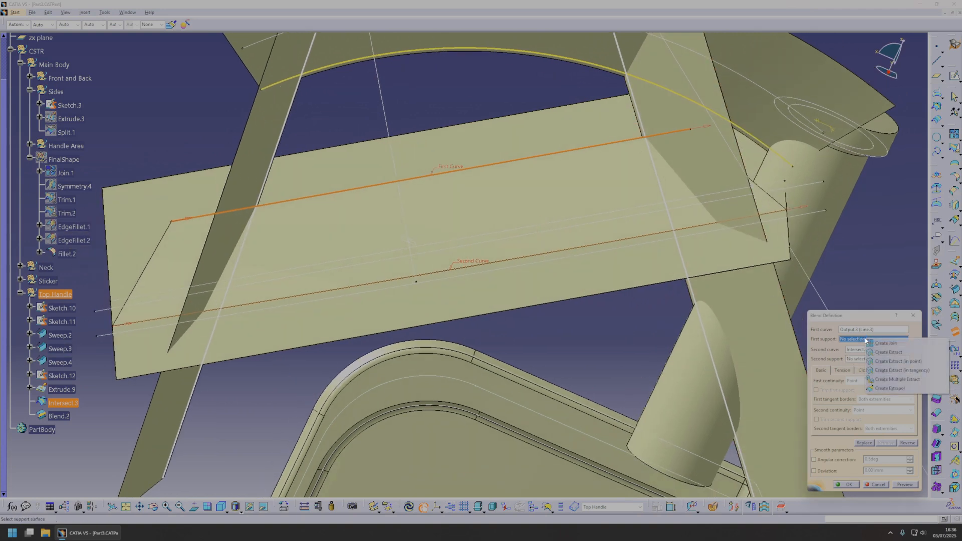
click(850, 341)
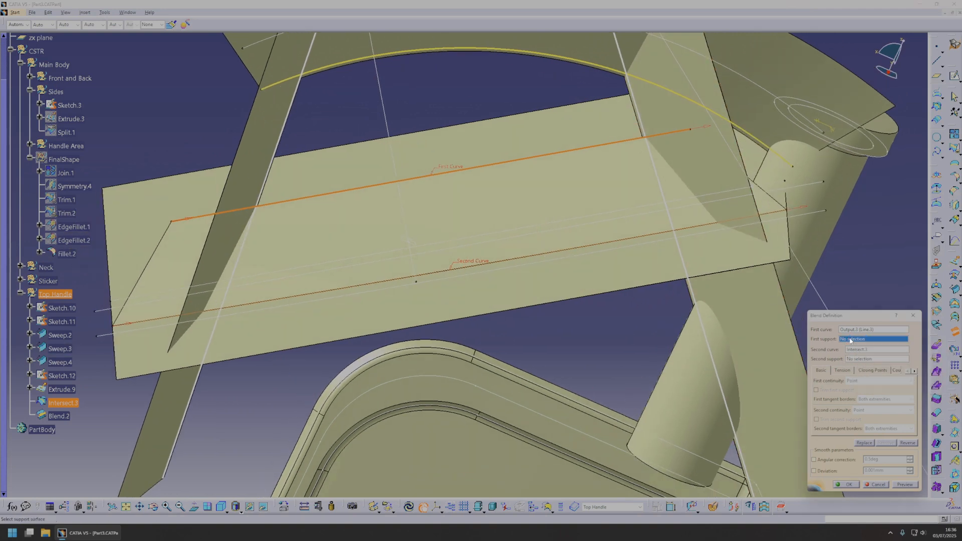
middle_drag(494, 273, 576, 251)
right_click(850, 339)
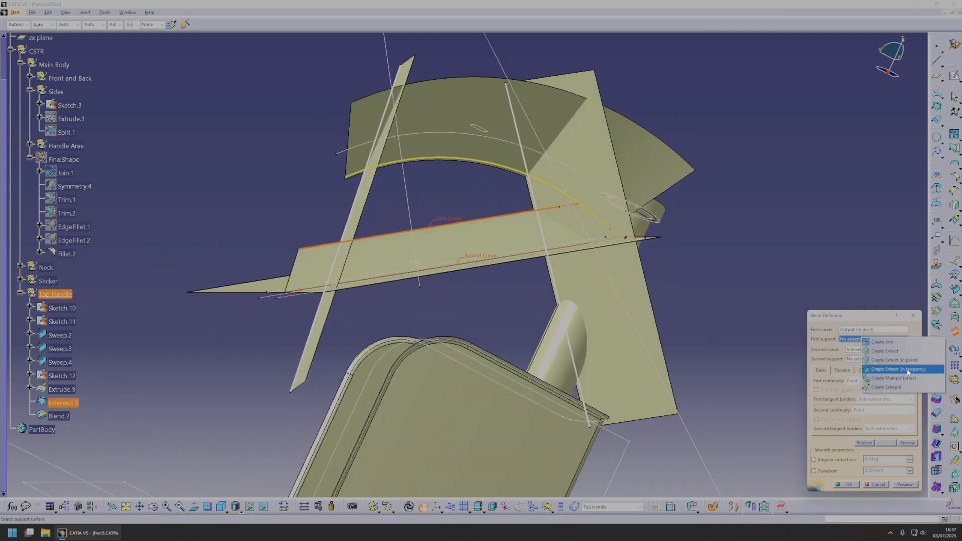
click(905, 351)
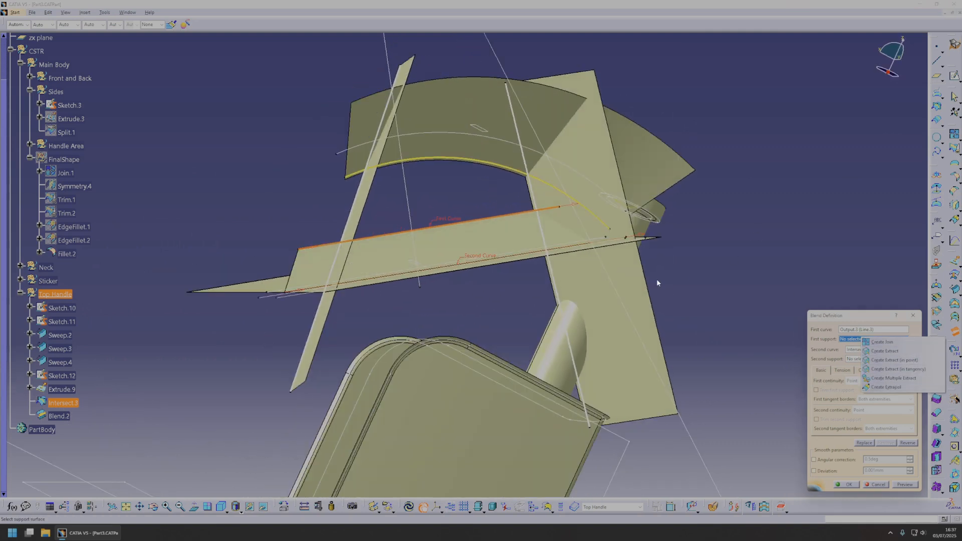
key(Escape)
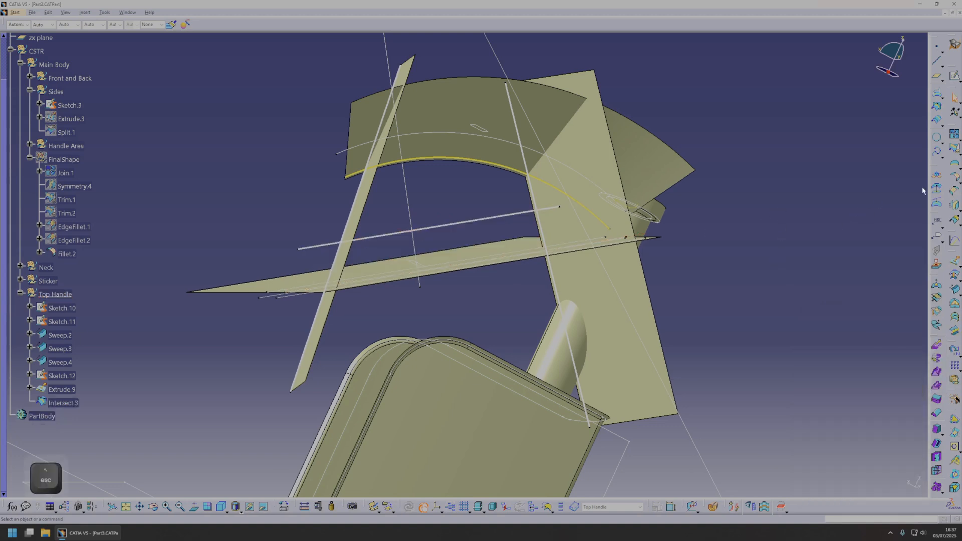
- Extrude the lengthwise inner line of the top handle sketch into a surface along the Y component
click(500, 221)
right_click(860, 401)
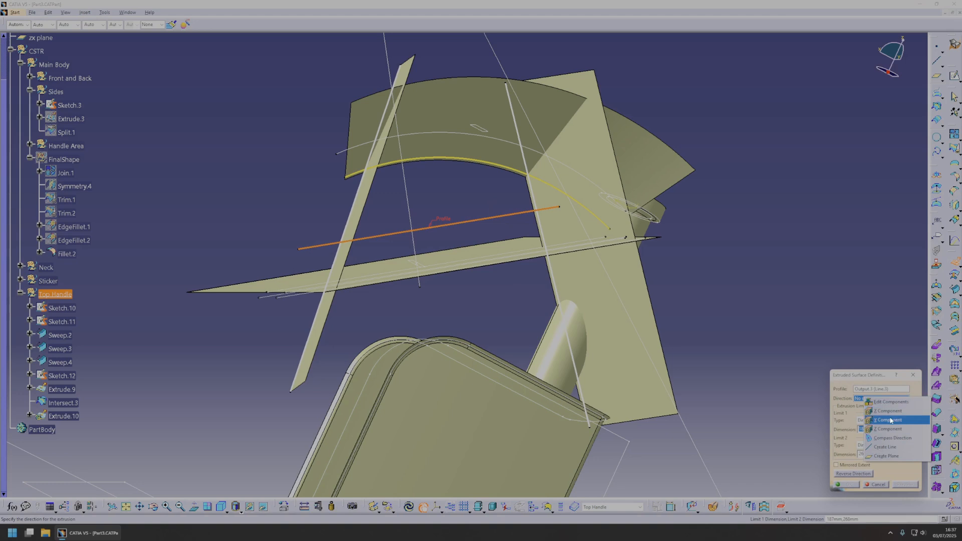
click(874, 421)
click(847, 484)
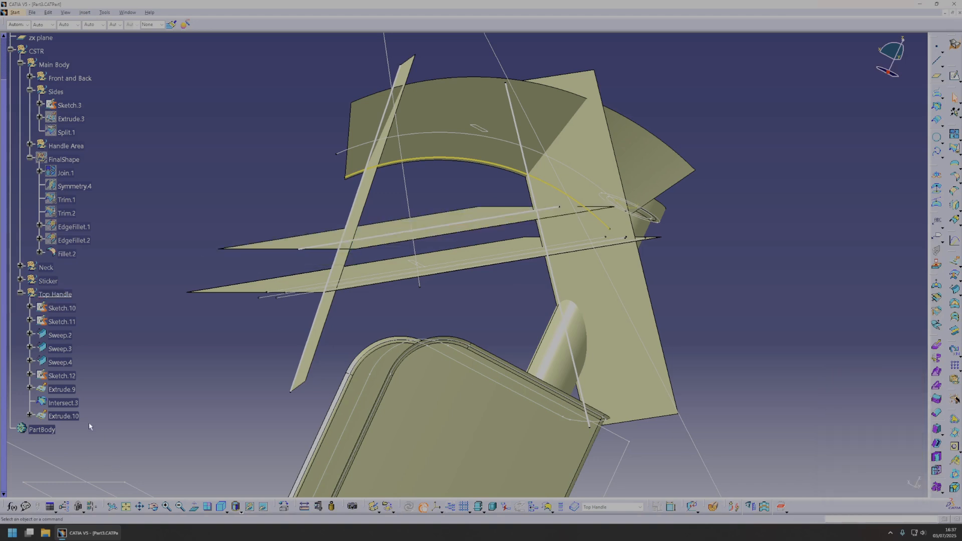
click(755, 305)
click(460, 254)
middle_drag(477, 239, 576, 303)
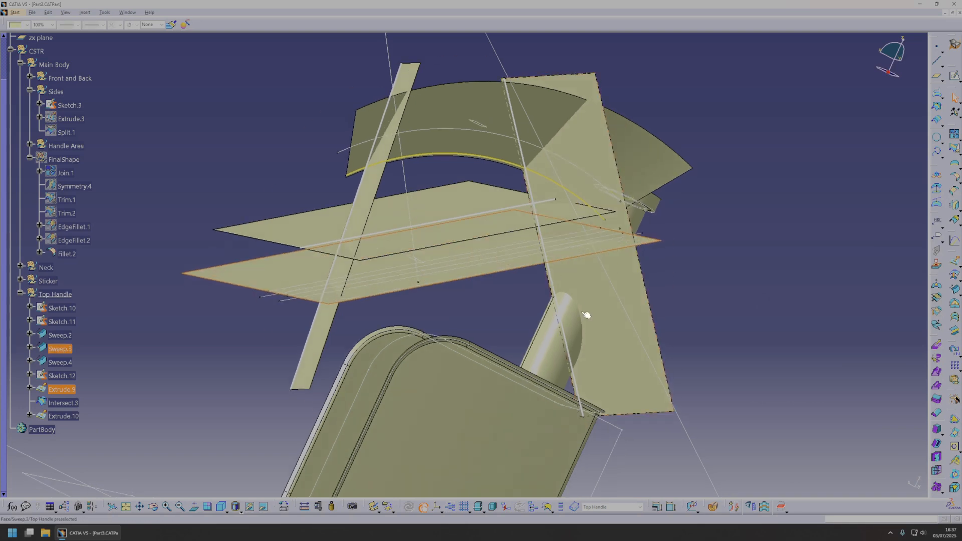
click(462, 338)
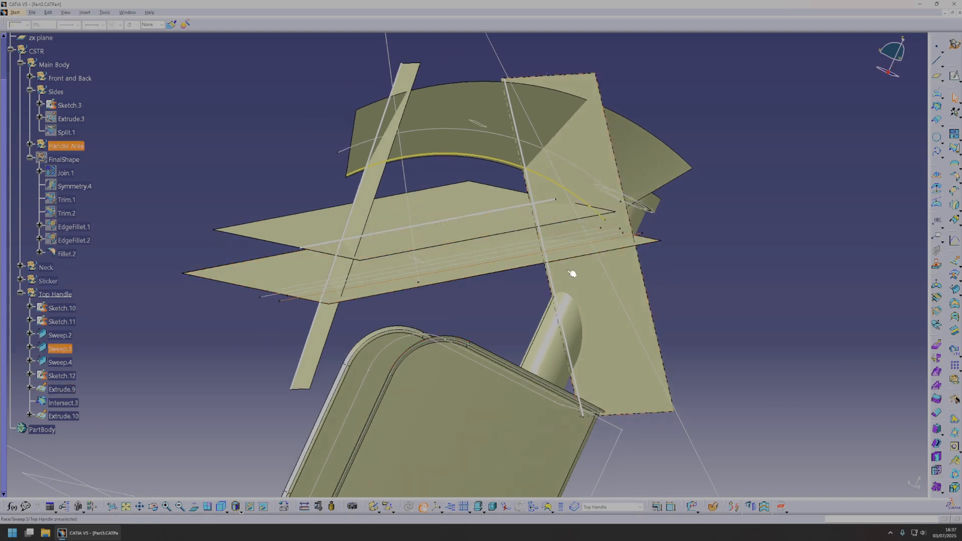
middle_drag(481, 233, 498, 227)
click(498, 228)
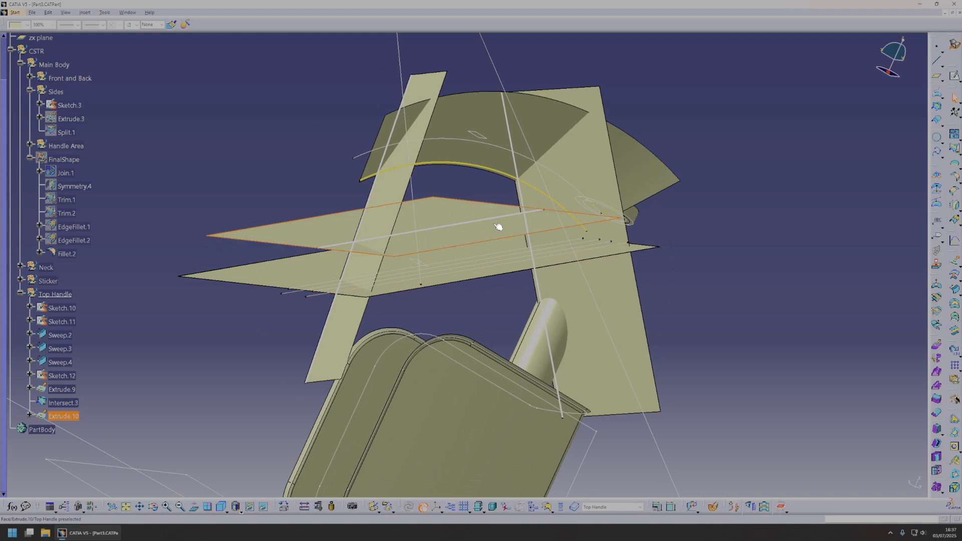
middle_drag(485, 282, 441, 296)
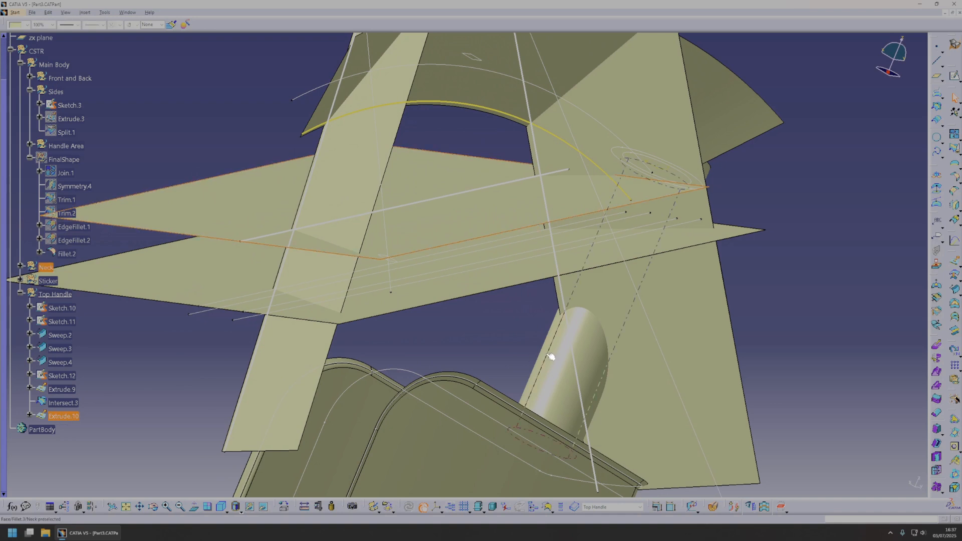
- Create a blend from the lengthwise inner line, with Extrude.10 as first support and tangency continuity, to the Intersect.3 curve
click(878, 276)
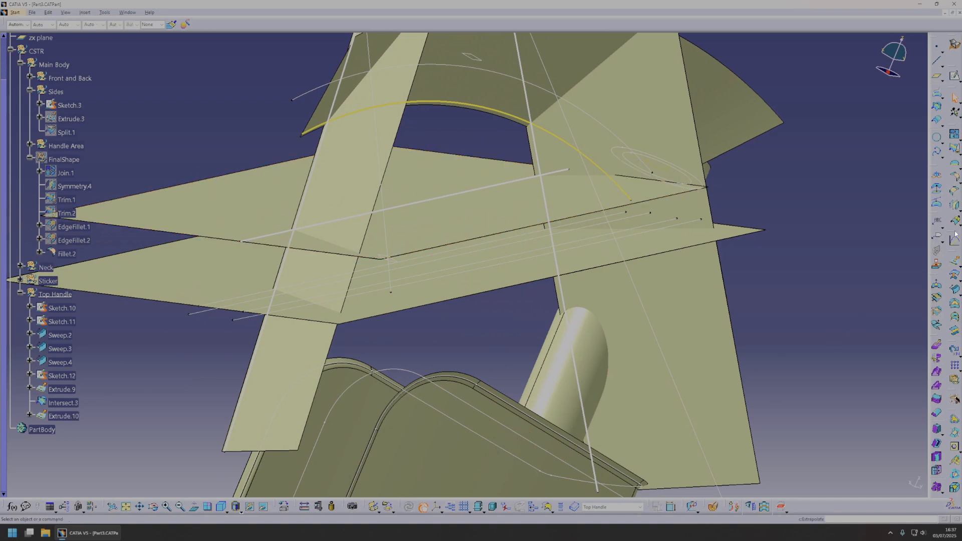
click(955, 399)
click(477, 189)
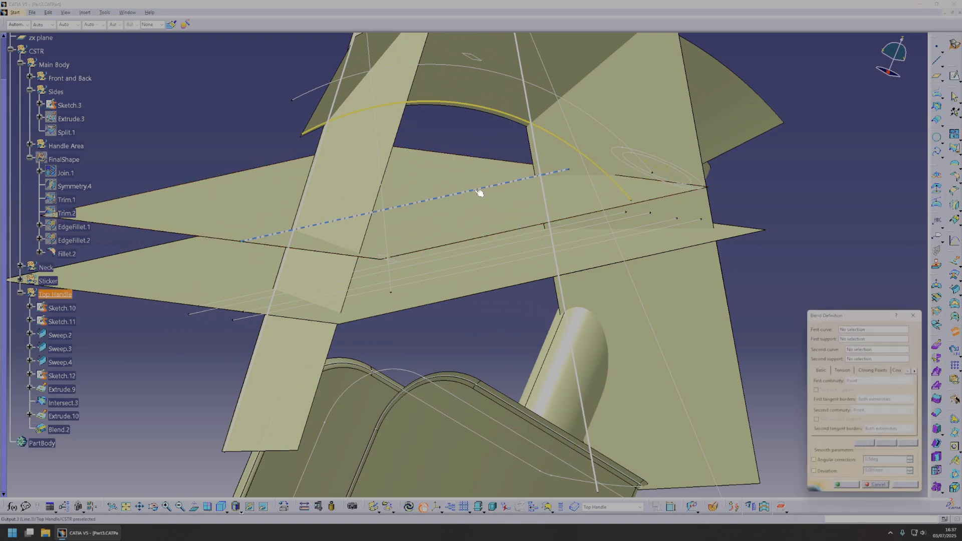
click(497, 208)
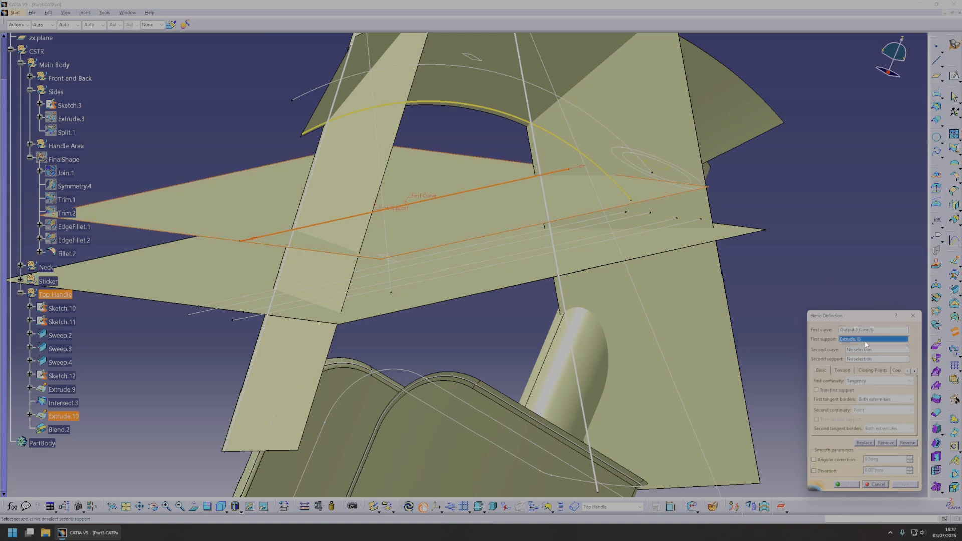
click(73, 404)
middle_drag(648, 323, 697, 237)
middle_drag(600, 231, 571, 305)
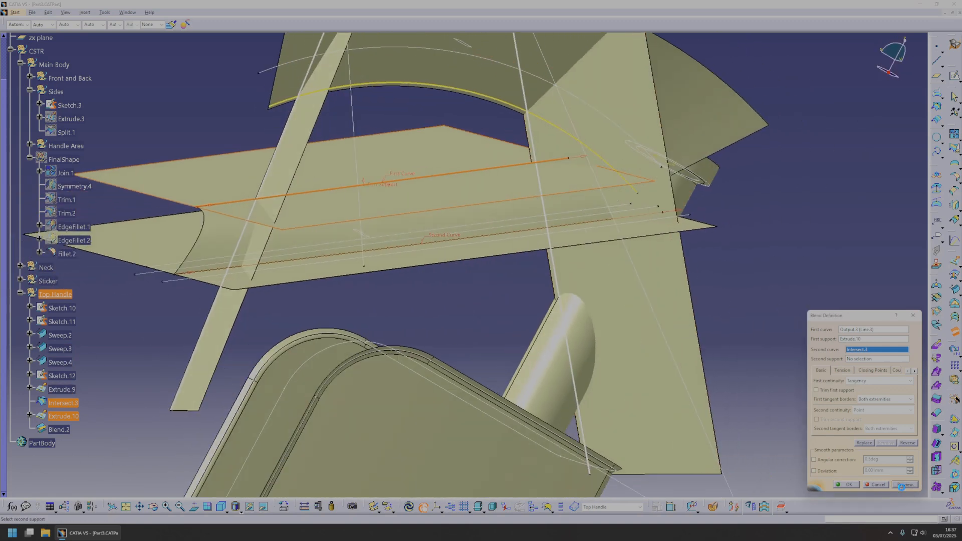
middle_drag(502, 353, 467, 296)
click(847, 485)
- Create a bitangent fillet between Sweep.4 and Sweep.2, trimming both supports
middle_drag(451, 261, 351, 226)
click(957, 177)
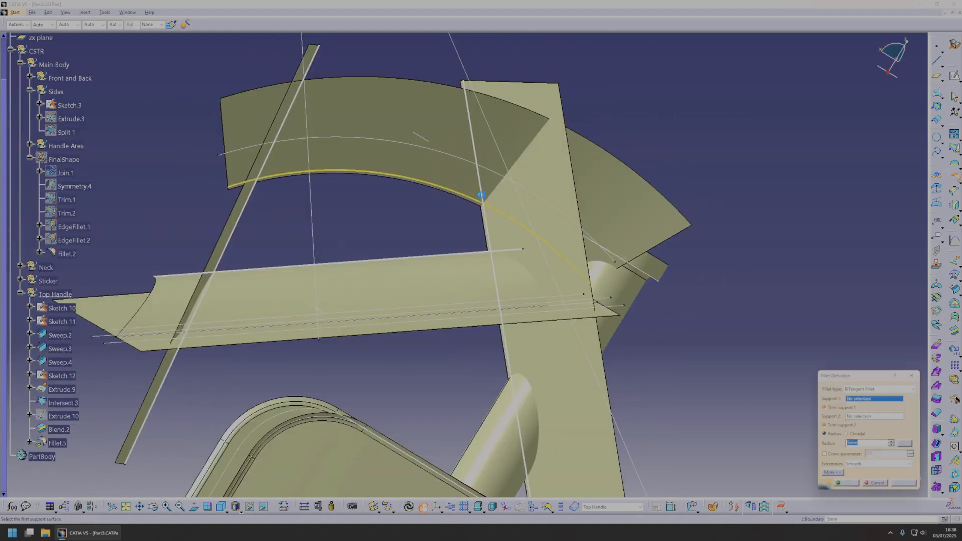
middle_drag(486, 195, 506, 215)
click(246, 215)
middle_drag(315, 204, 371, 231)
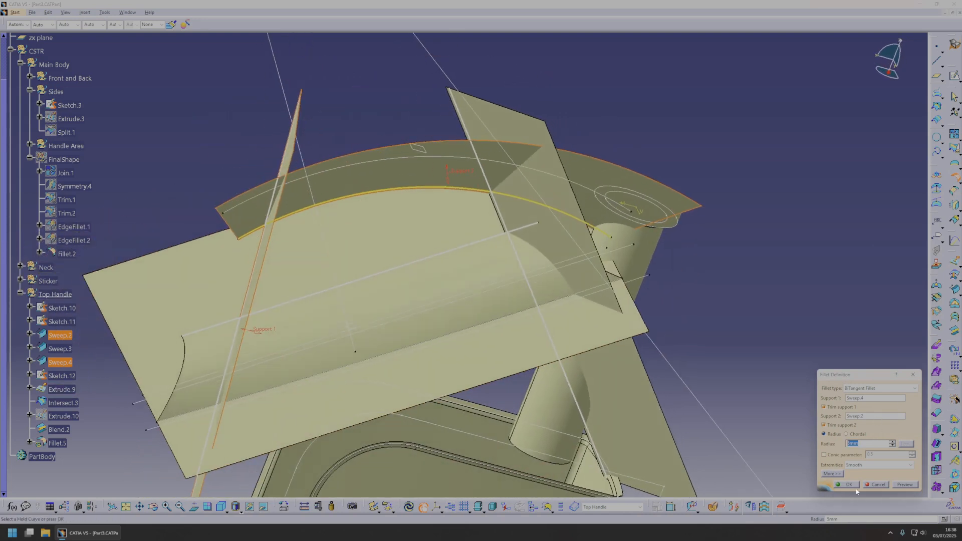
key(End)
click(906, 486)
middle_drag(572, 356, 510, 338)
click(845, 483)
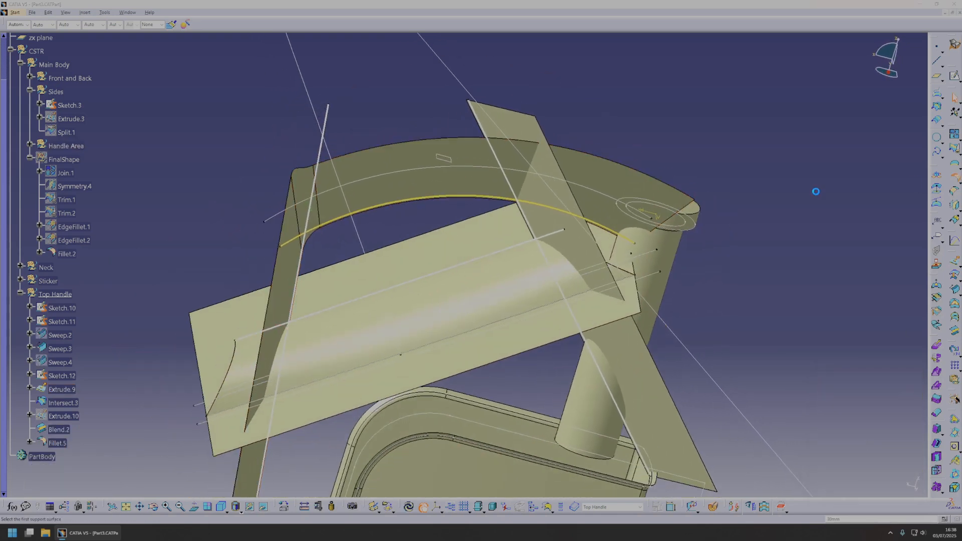
- Create a bitangent fillet between Fillet.5 and Sweep.3, trimming both supports
click(541, 197)
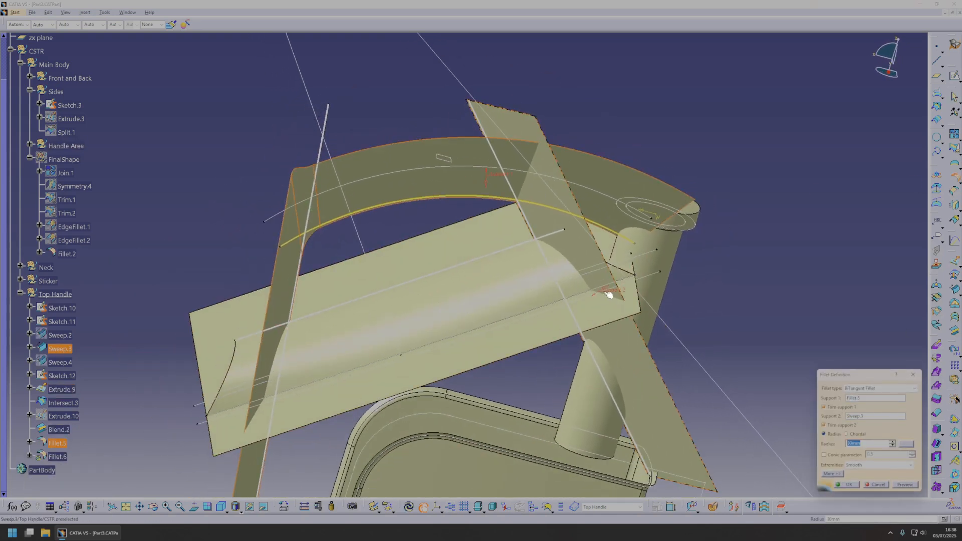
click(848, 484)
middle_drag(616, 300, 484, 326)
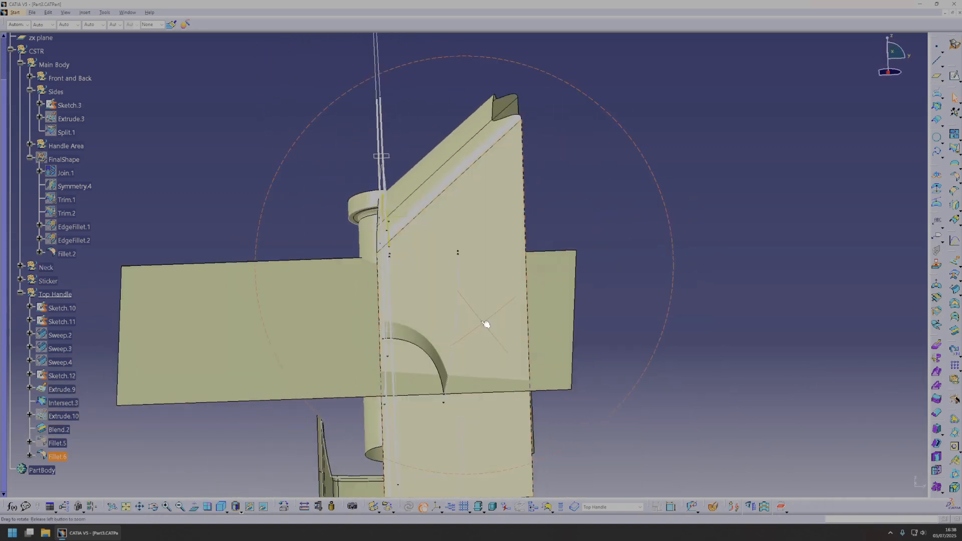
middle_drag(471, 232, 511, 192)
middle_drag(600, 225, 479, 257)
ctrl+middle_drag(502, 206, 506, 207)
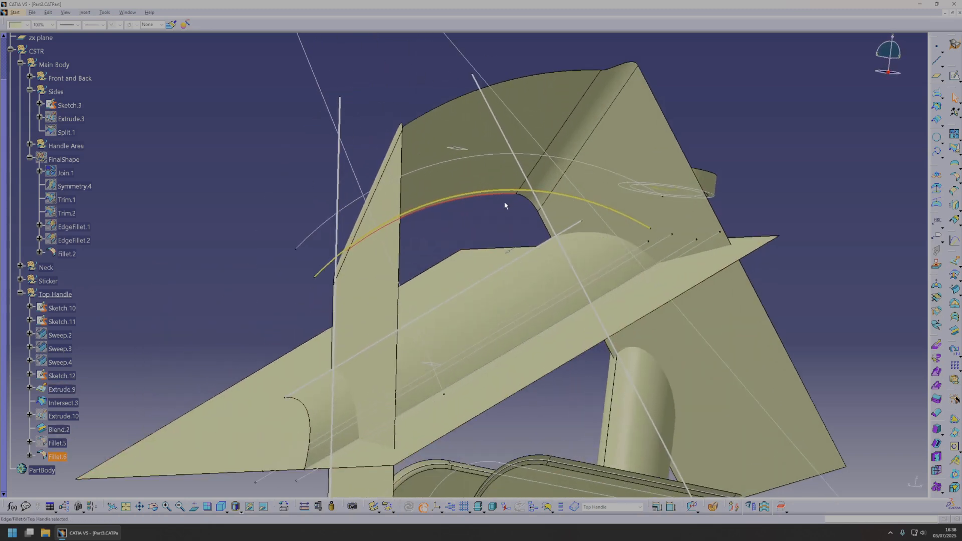
middle_drag(481, 289, 528, 257)
click(513, 249)
click(819, 178)
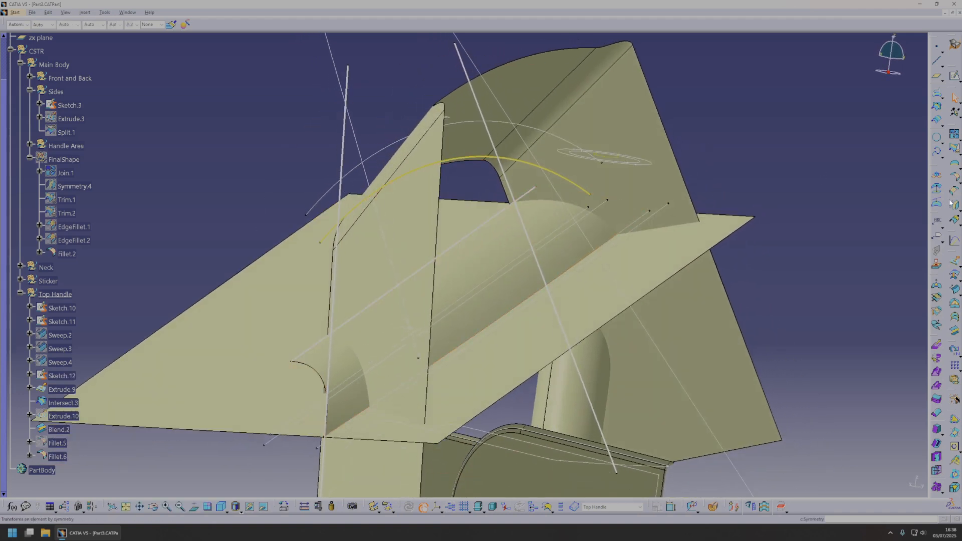
click(557, 249)
click(573, 252)
middle_drag(567, 237, 544, 238)
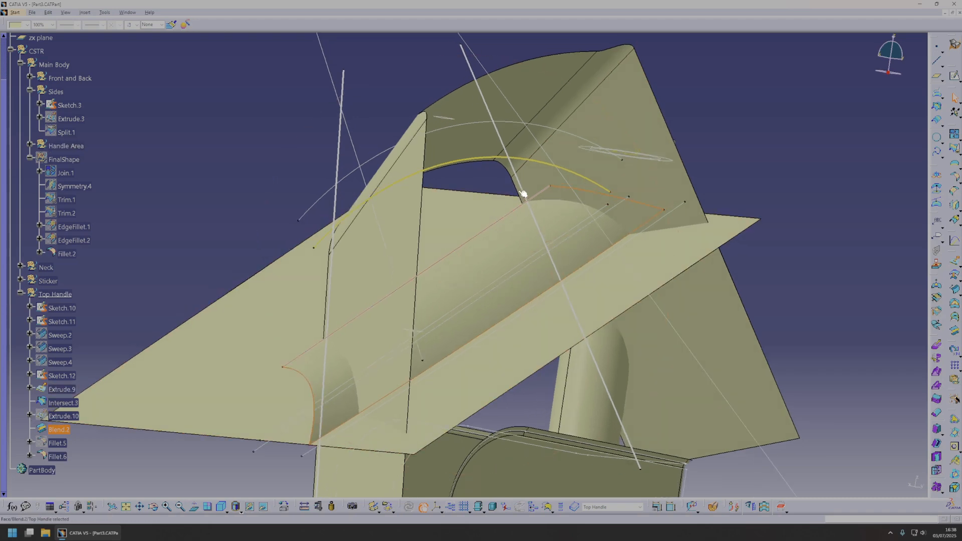
click(826, 189)
- Mirror the filleted handle surface Fillet.6 about the ZX plane
middle_drag(672, 280, 876, 240)
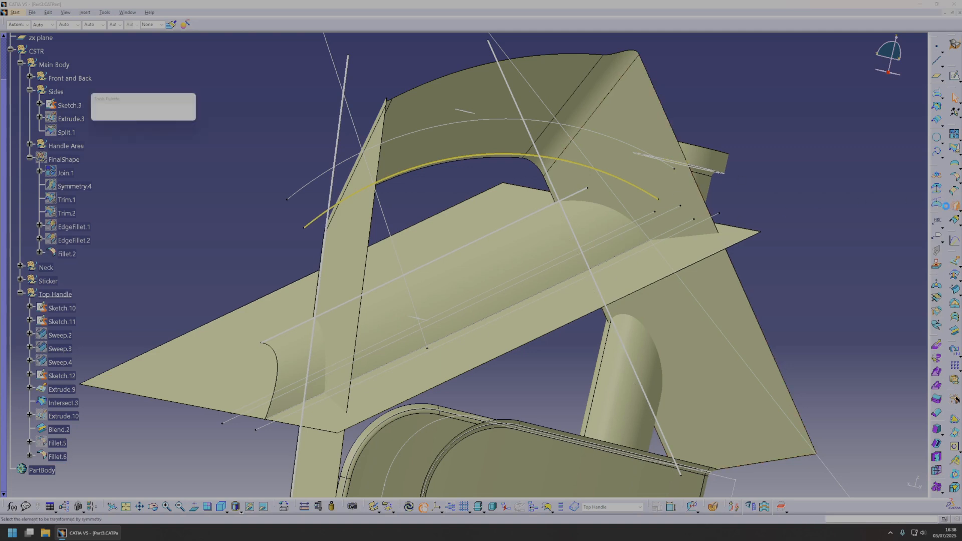
click(636, 127)
right_click(868, 456)
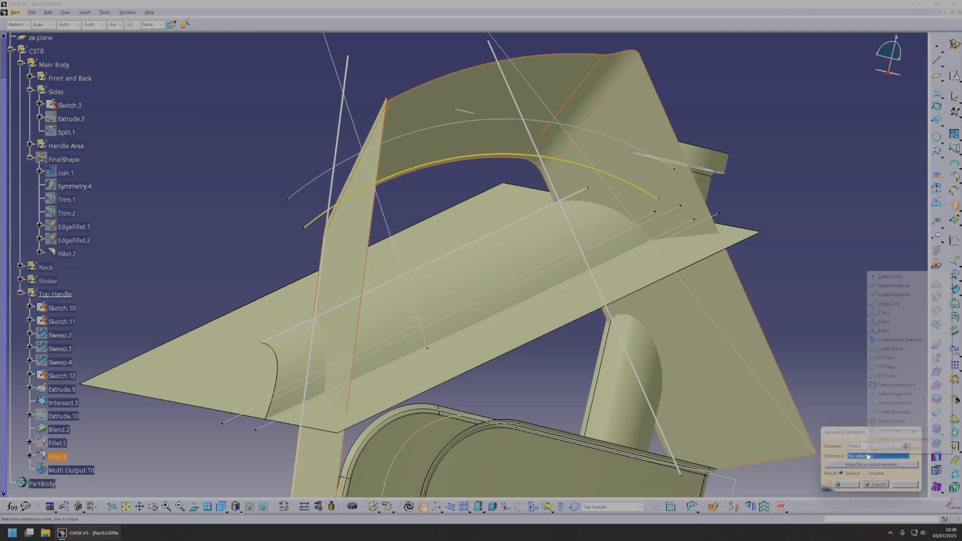
click(902, 376)
click(845, 485)
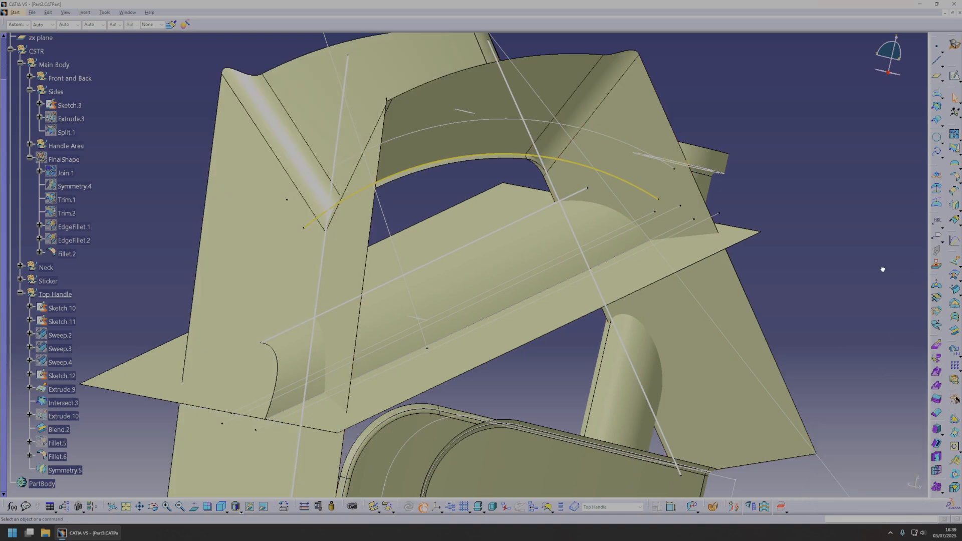
- Create a bitangent fillet between Fillet.6 and its mirrored copy Symmetry.5, trimming both supports
click(955, 193)
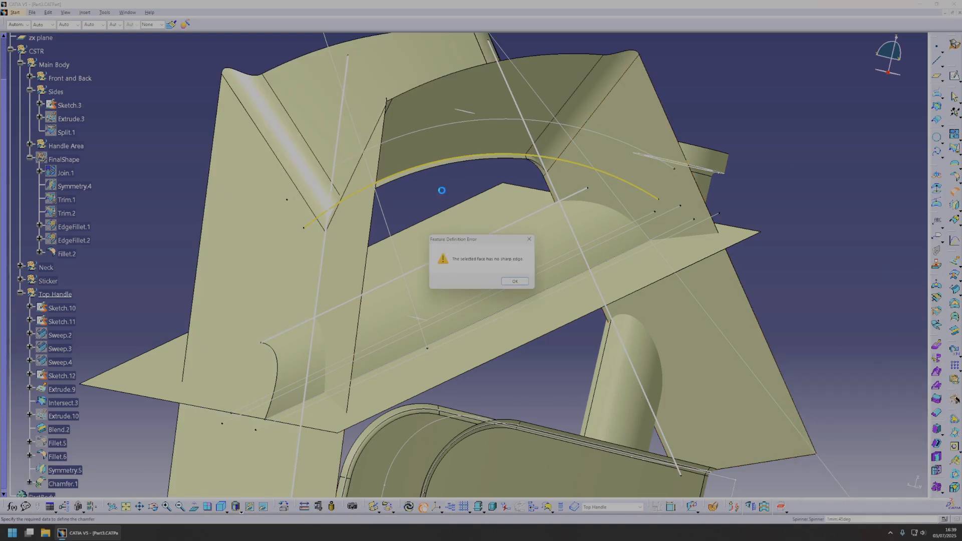
click(526, 281)
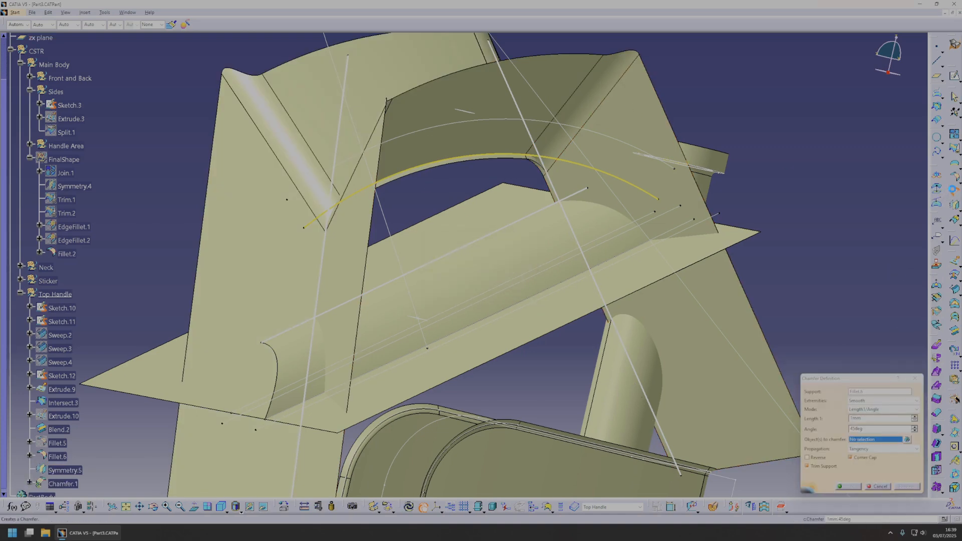
click(955, 178)
click(534, 136)
middle_drag(534, 135, 593, 258)
middle_drag(426, 174, 517, 280)
click(494, 176)
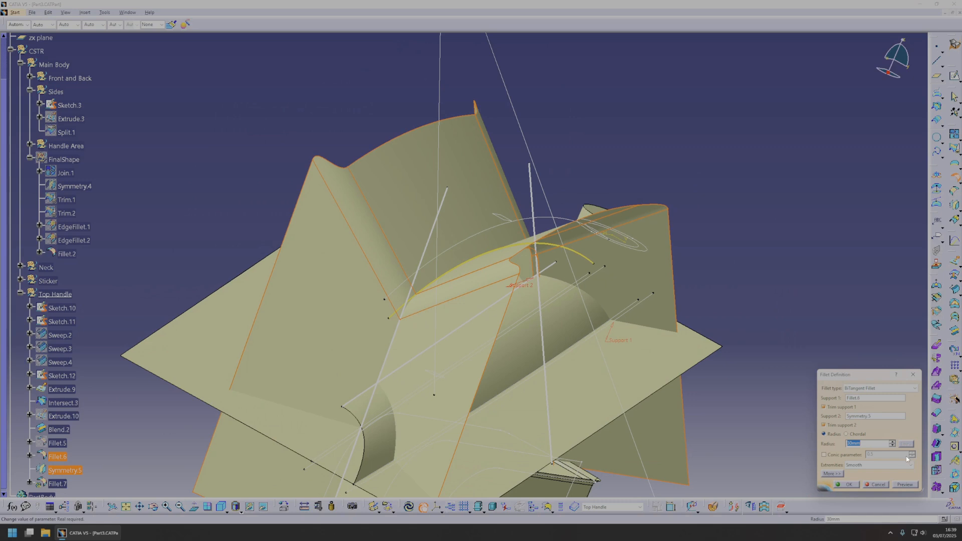
middle_drag(661, 380, 584, 337)
click(850, 485)
middle_drag(851, 485, 782, 307)
- Mirror the blend surface Blend.2 about the ZX plane
click(955, 203)
click(569, 337)
right_click(883, 460)
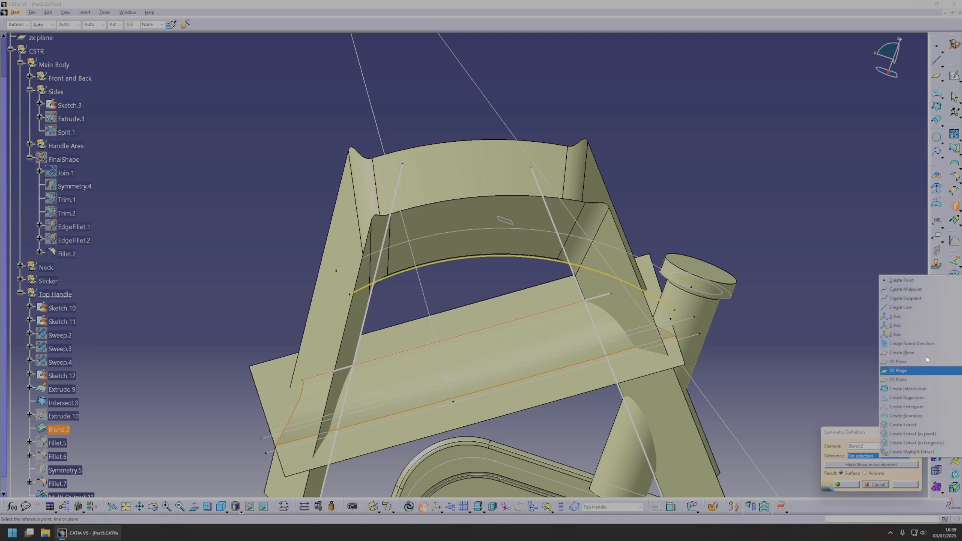
click(900, 379)
click(850, 485)
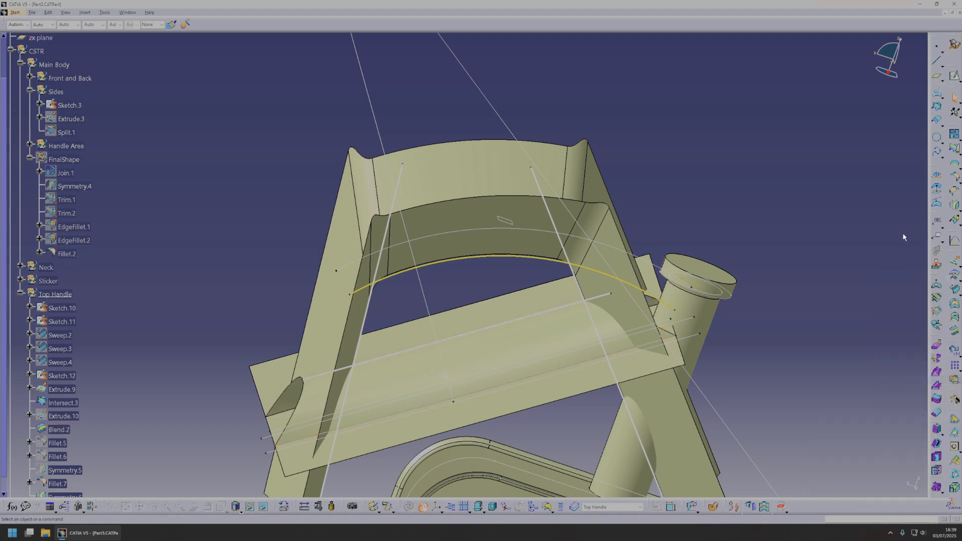
- Join the blend surface and its mirrored copy into one surface
click(954, 136)
middle_drag(546, 301, 533, 328)
click(542, 346)
click(546, 368)
click(906, 485)
click(847, 485)
middle_drag(561, 301, 539, 282)
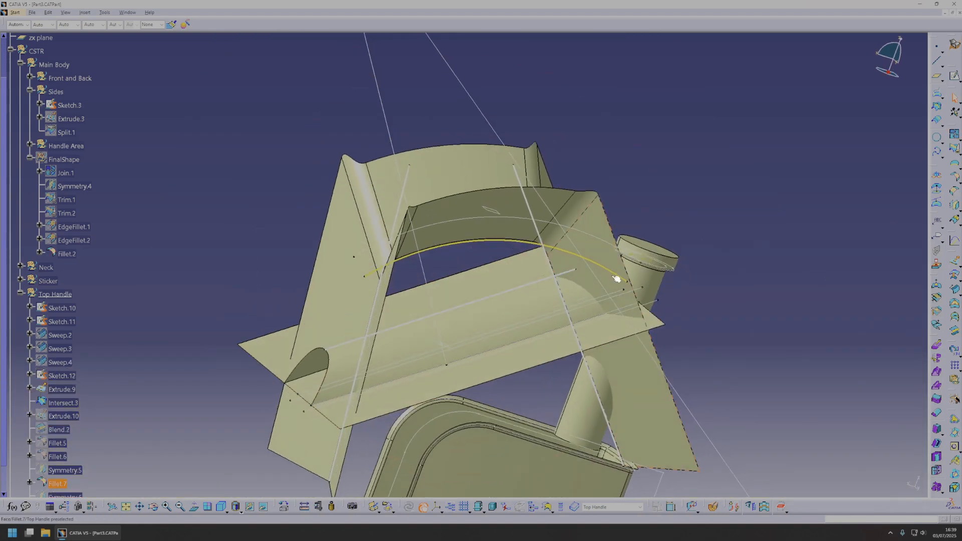
click(954, 192)
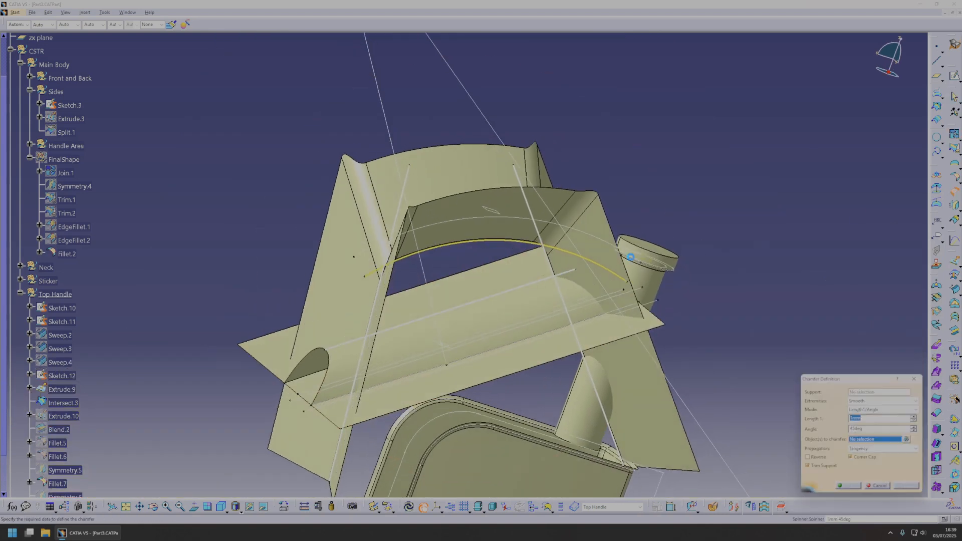
click(597, 273)
click(509, 284)
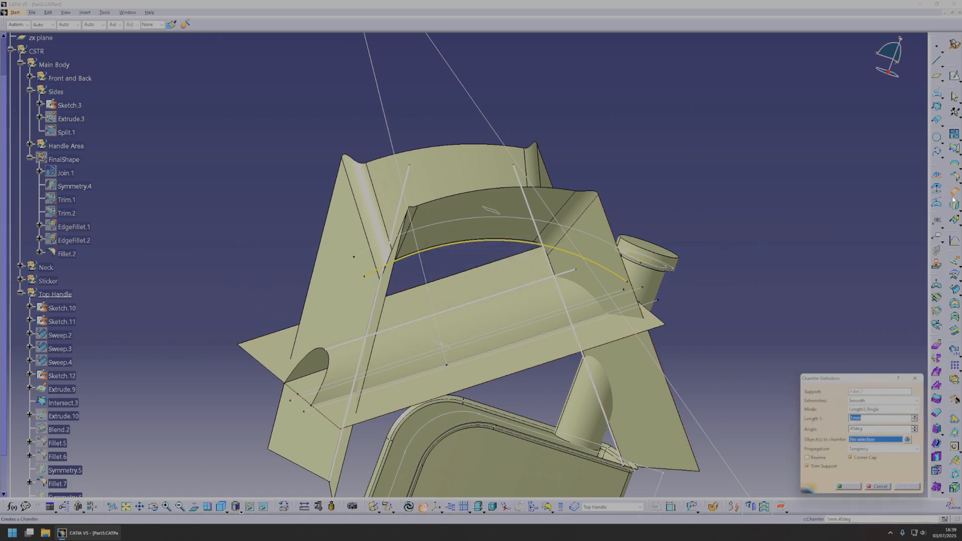
key(Escape)
- Create a bitangent fillet between Fillet.7 and the joined blend surface Join.2, trimming both supports and correcting the support directions
click(955, 177)
click(608, 252)
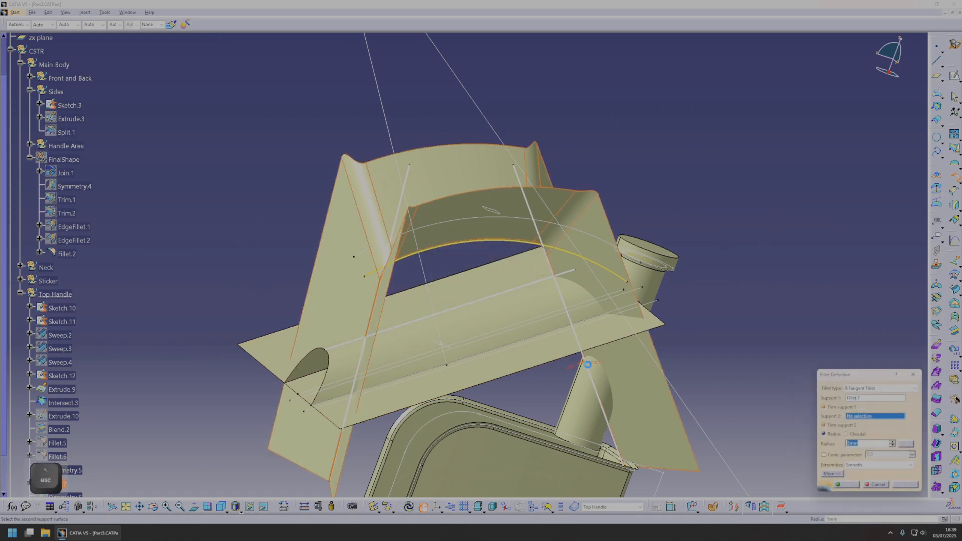
middle_drag(578, 371, 603, 319)
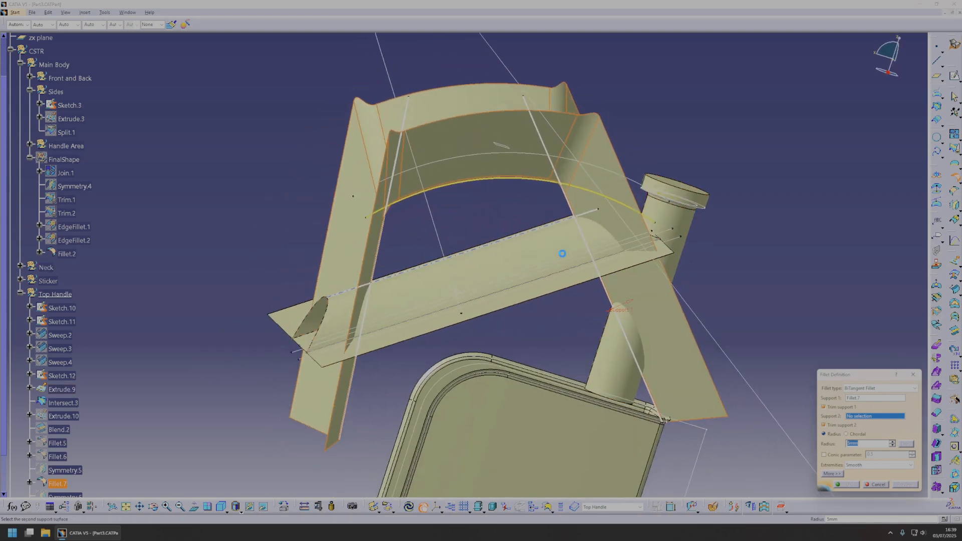
click(563, 246)
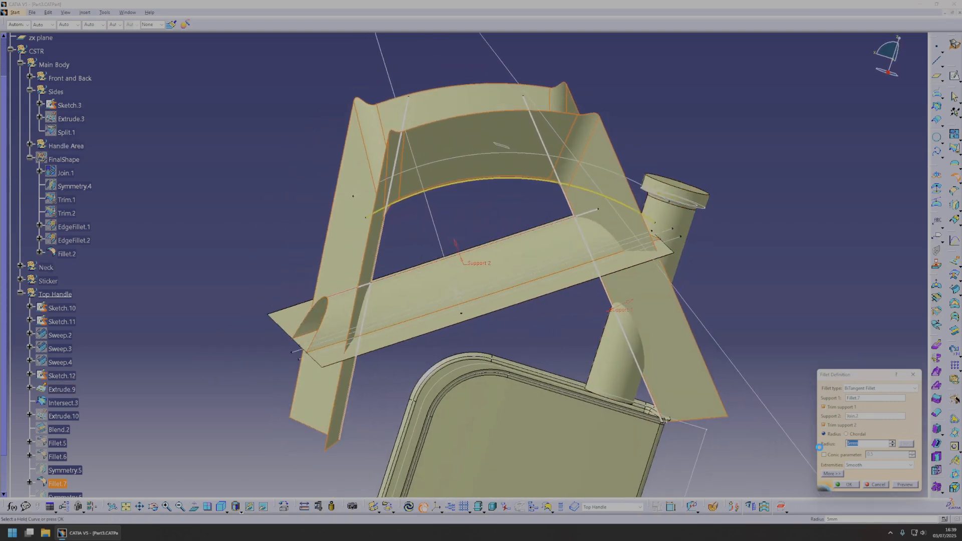
click(908, 487)
middle_drag(473, 282, 638, 329)
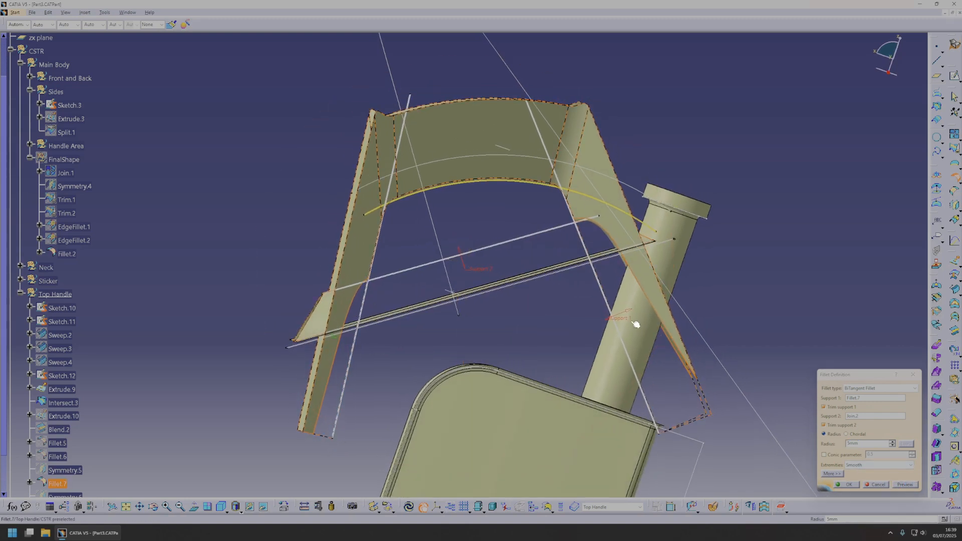
click(628, 314)
click(905, 486)
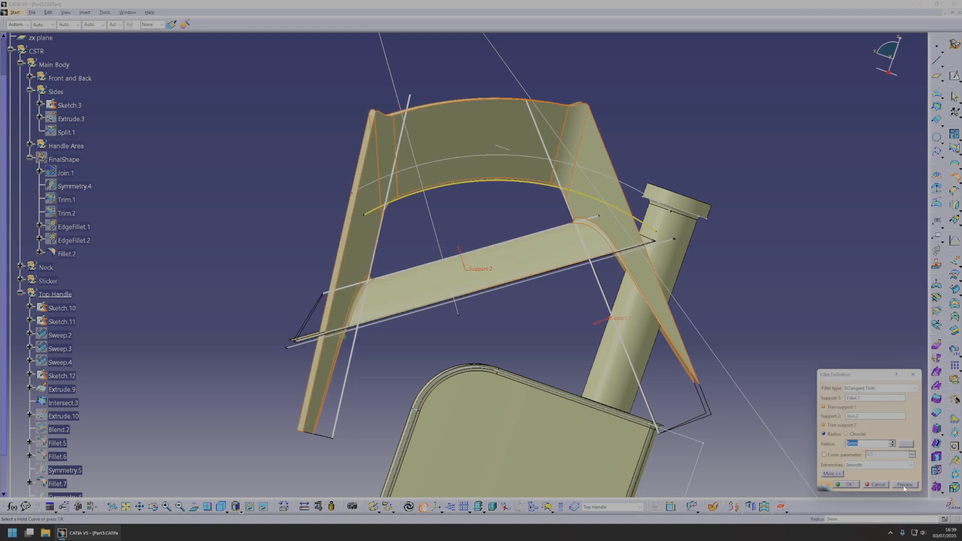
click(848, 485)
- Show the hidden FinalShape geometrical set of the main body
middle_drag(540, 321, 571, 301)
click(79, 161)
key(space)
key(b)
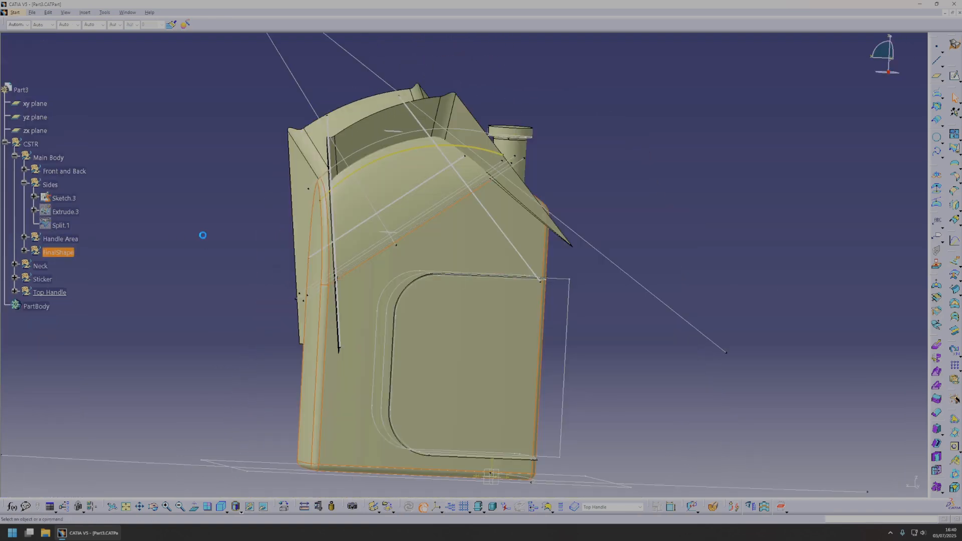
click(202, 234)
- Insert a new geometrical set named Final inside the CSTR set
click(30, 145)
click(85, 12)
click(110, 40)
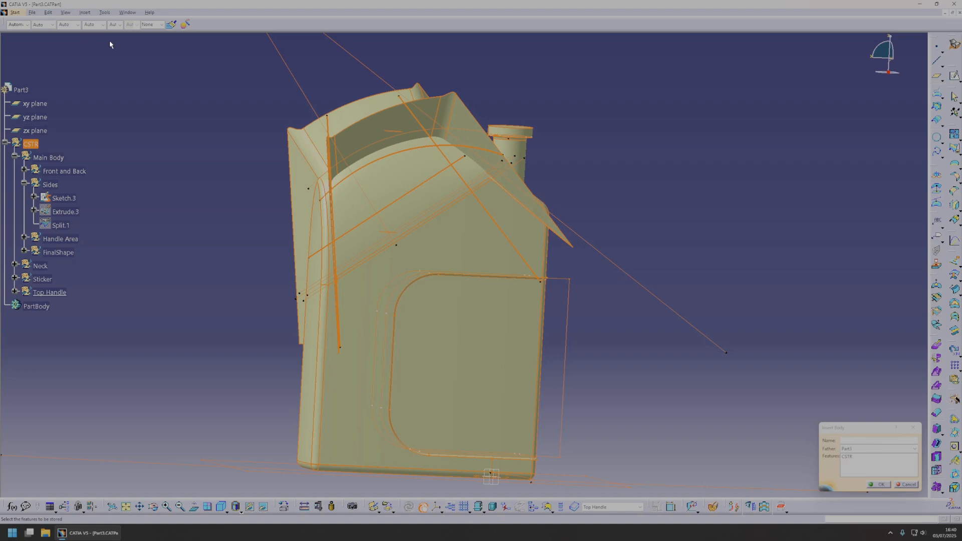
click(873, 441)
text(Final)
key(Return)
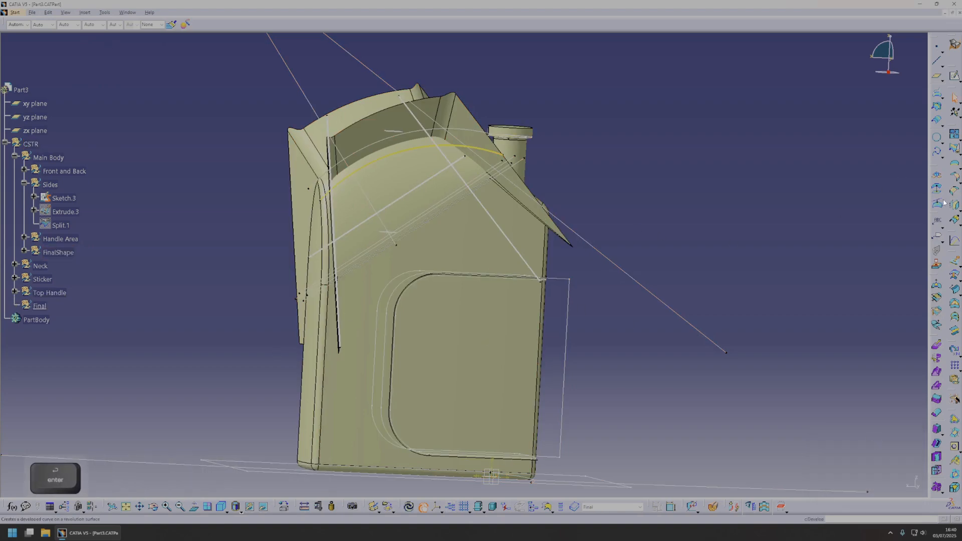
- Set up a bitangent fillet between the main body surface Fillet.2 and the top handle surface Fillet.8, trimming both supports
click(960, 181)
click(924, 185)
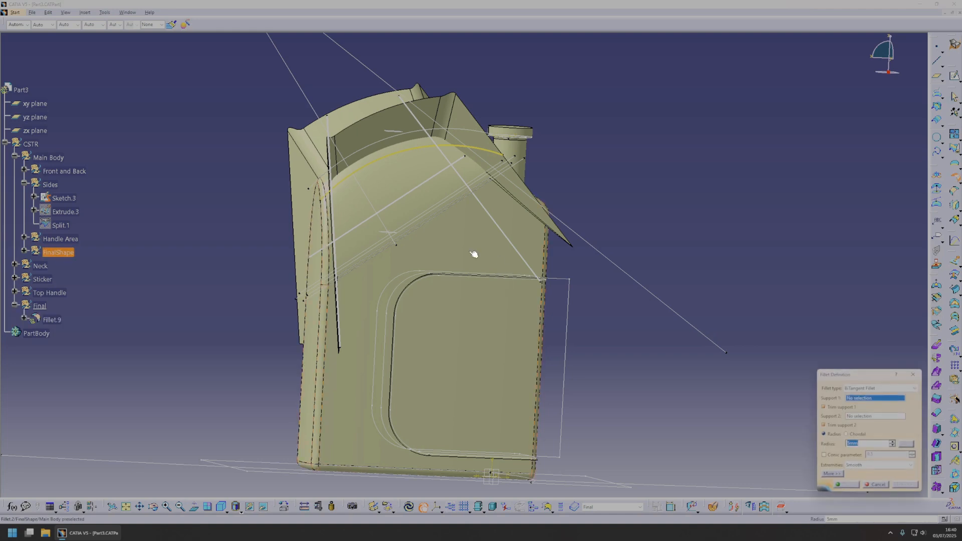
click(23, 253)
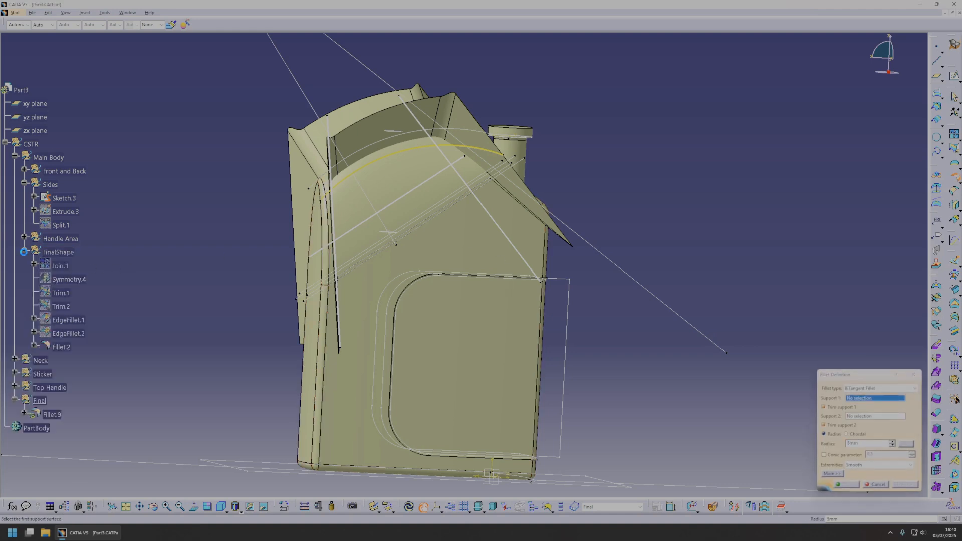
click(61, 347)
middle_drag(375, 337, 440, 242)
click(479, 110)
middle_drag(512, 175, 494, 188)
click(905, 485)
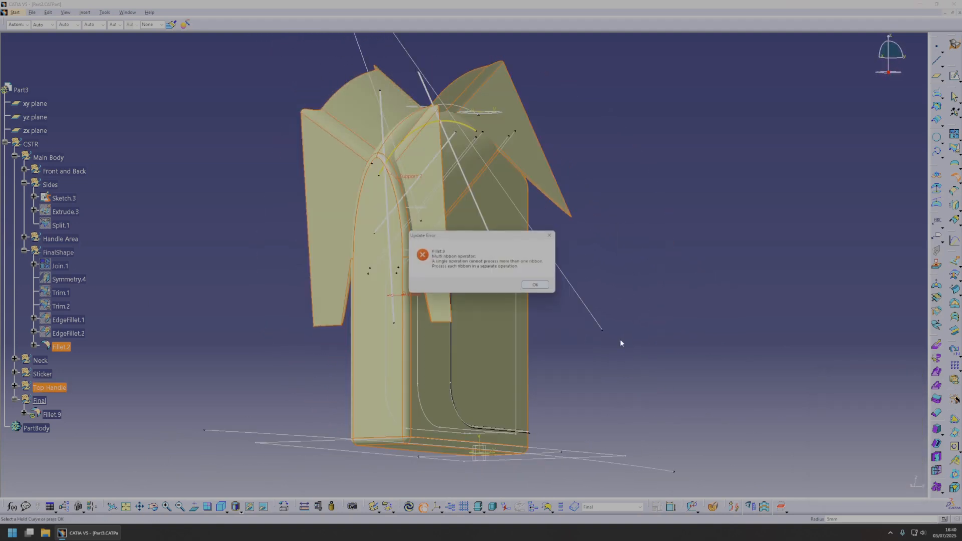
click(535, 284)
- Reverse the support directions of the body-to-handle fillet to keep the bottle with its open handle, and create the fillet
middle_drag(537, 281, 415, 302)
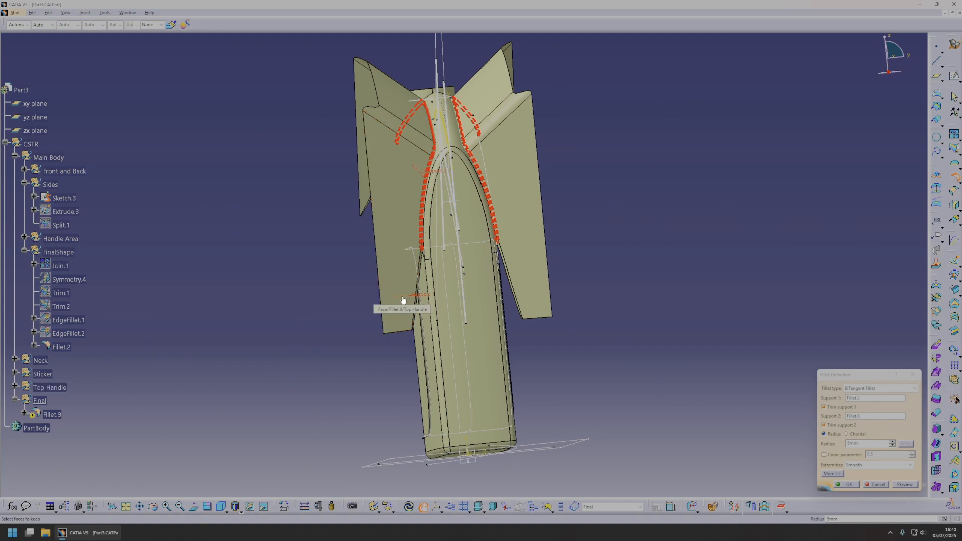
click(907, 487)
middle_drag(621, 301, 437, 258)
click(413, 218)
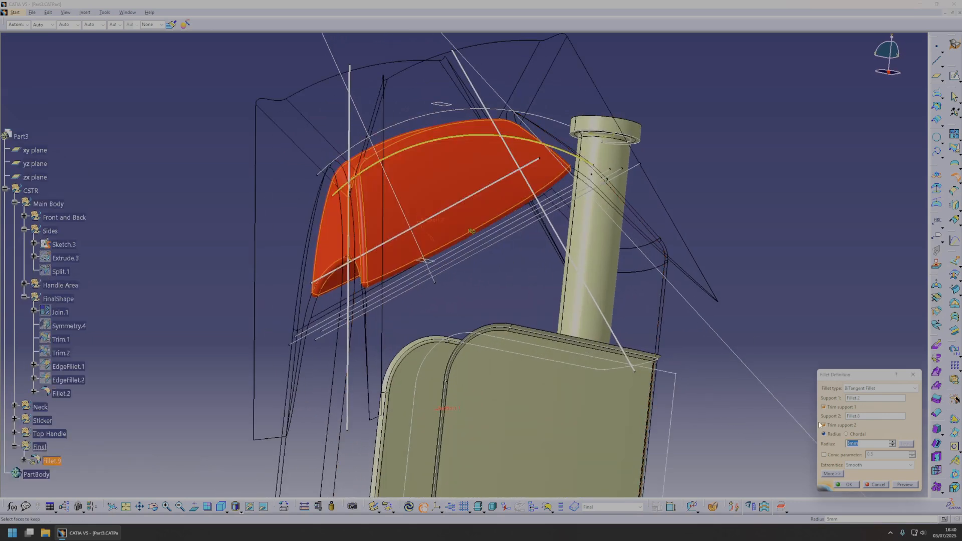
click(905, 484)
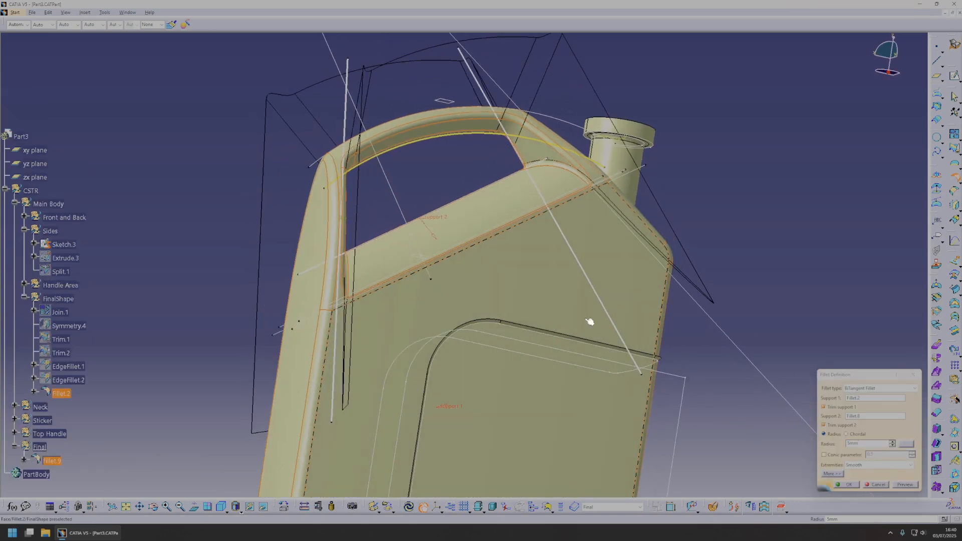
middle_drag(502, 274, 484, 260)
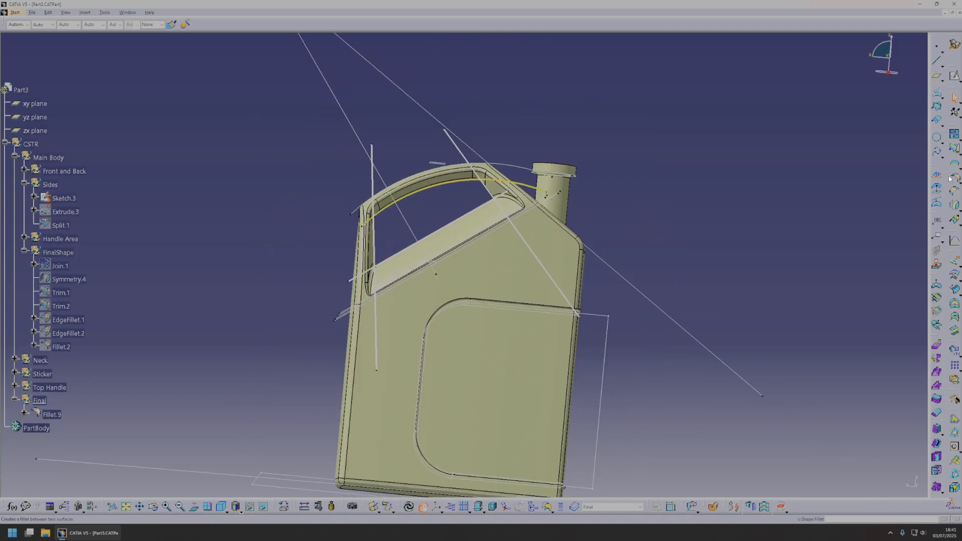
- Create a bitangent fillet between Fillet.9 and the Sticker recess surface, trimming both supports
click(951, 178)
click(479, 272)
middle_drag(513, 378, 363, 338)
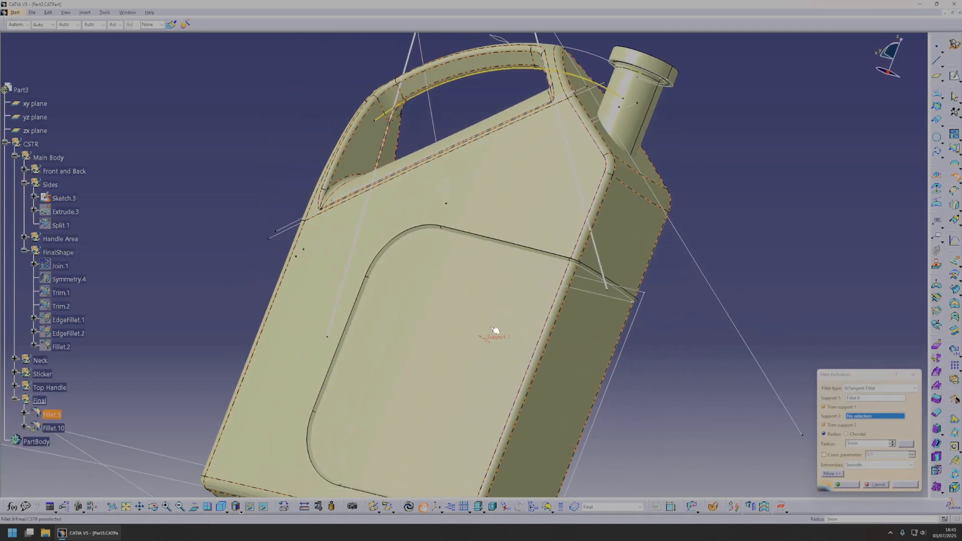
middle_drag(489, 342, 463, 292)
click(482, 211)
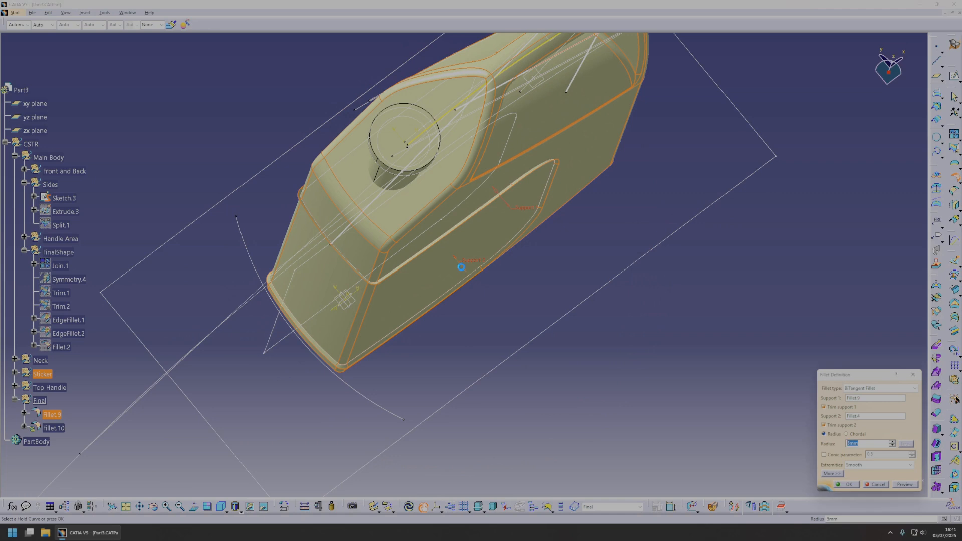
click(896, 484)
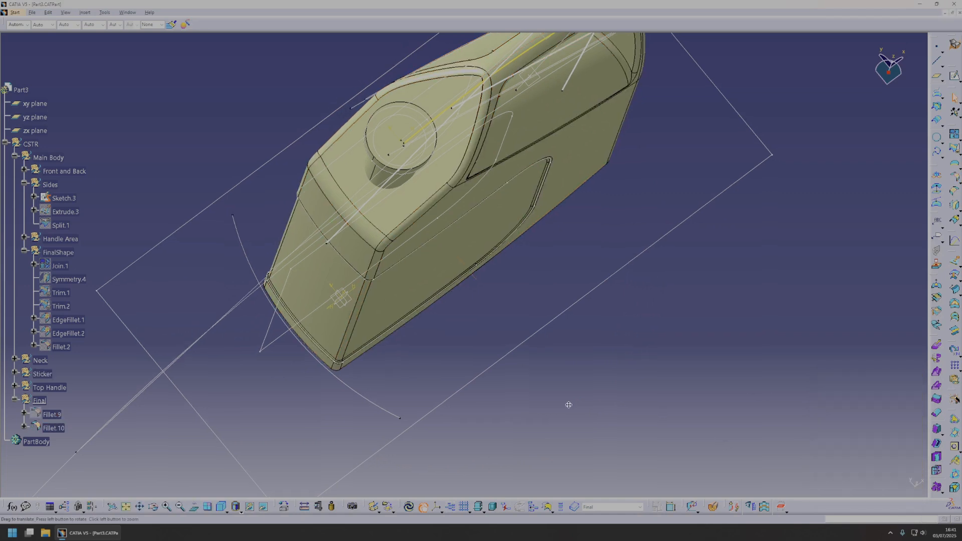
- Open Sketch.11 of the top handle for editing and set the rear handle line's offset to 95 mm
middle_drag(569, 402, 569, 202)
middle_drag(580, 301, 531, 197)
right_click(530, 196)
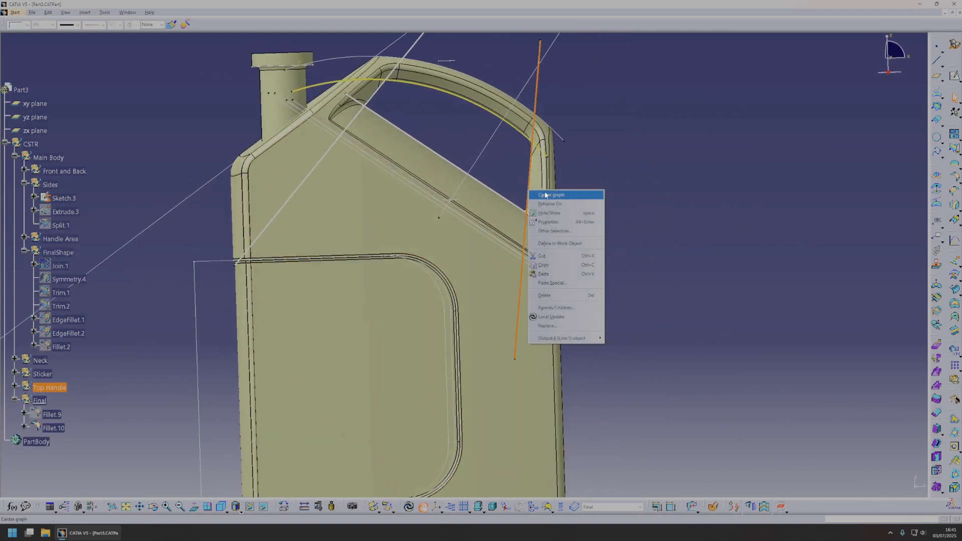
click(546, 195)
double_click(62, 145)
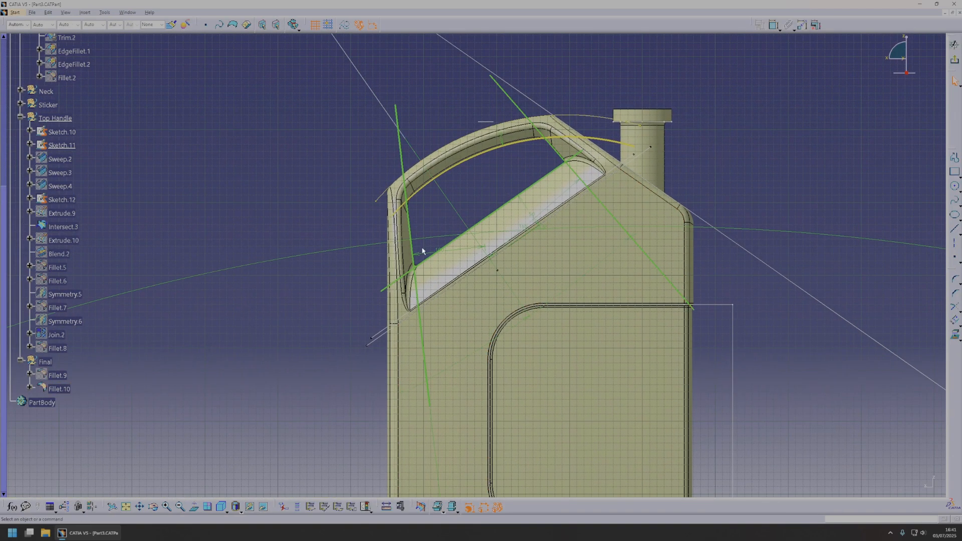
double_click(427, 255)
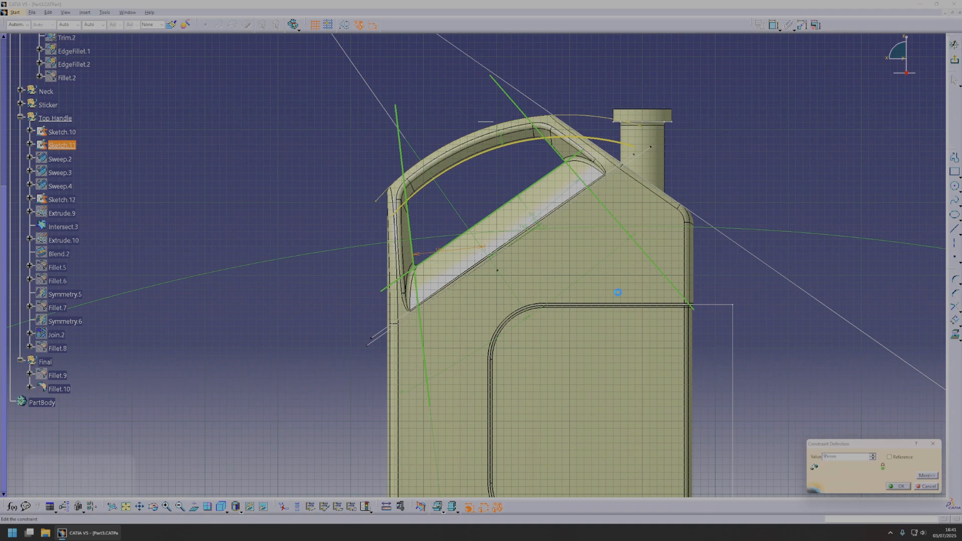
text(95)
key(Return)
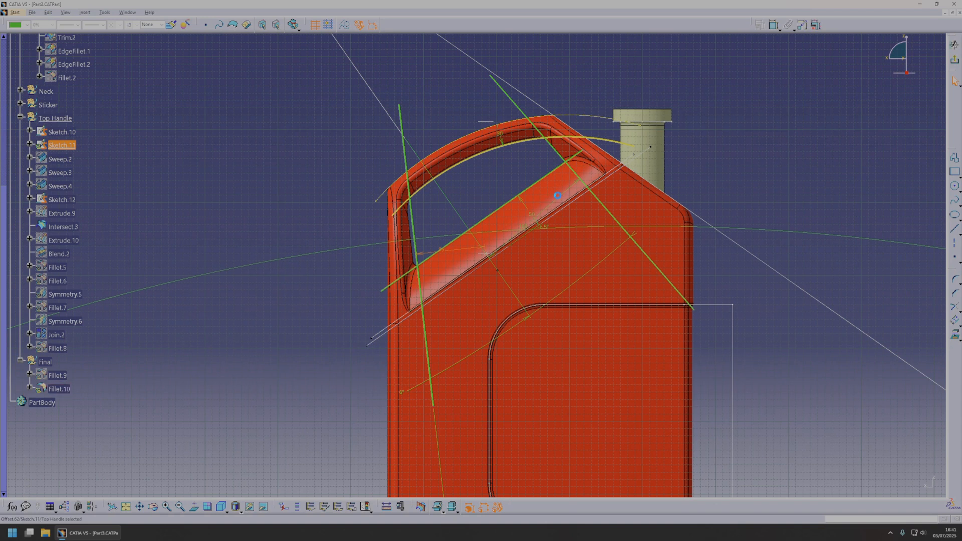
- Set the offset of the slanted line near the neck to 160 mm and exit Sketch.11
double_click(558, 195)
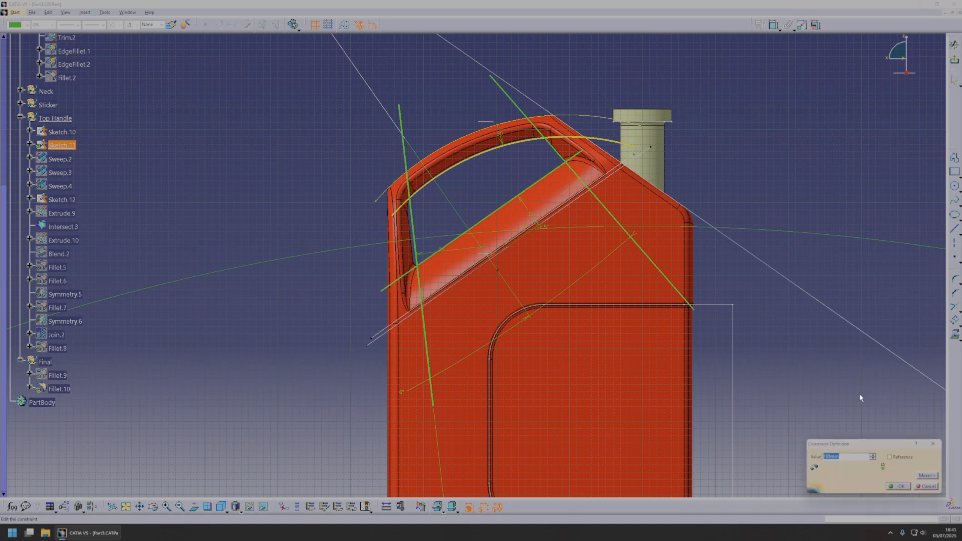
text(160)
key(Return)
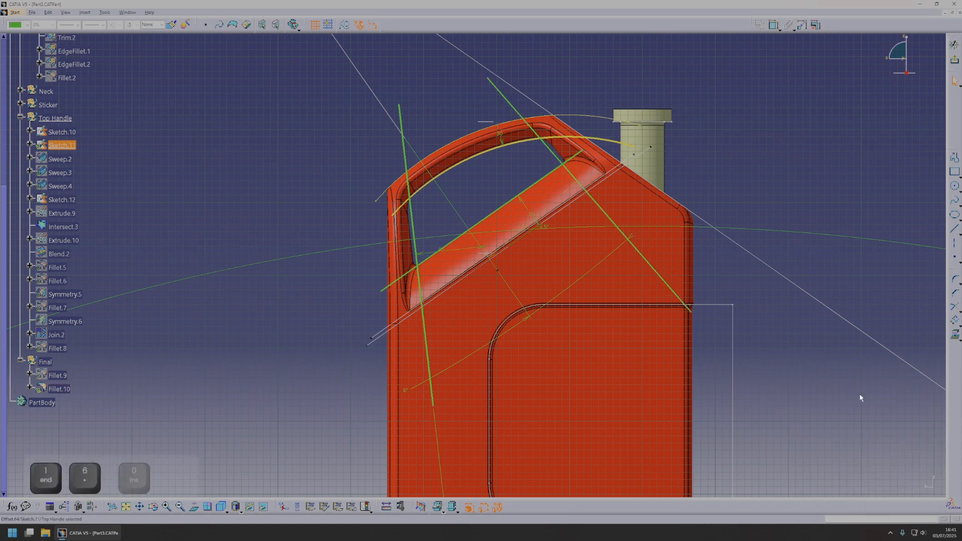
click(956, 61)
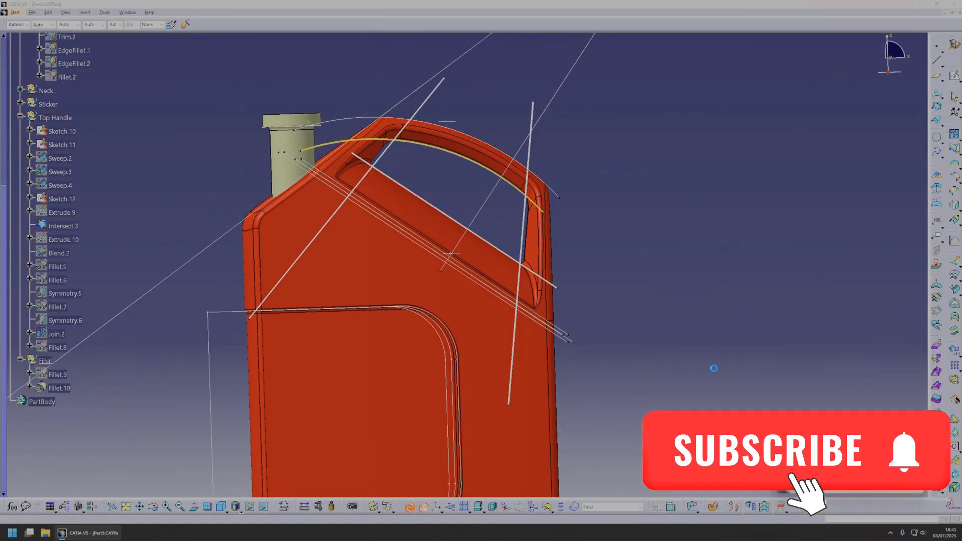
- Set up a bitangent fillet between the Neck surface and the bottle surface Fillet.10, trimming both supports
middle_drag(435, 261, 470, 341)
scroll(468, 337, down, 1)
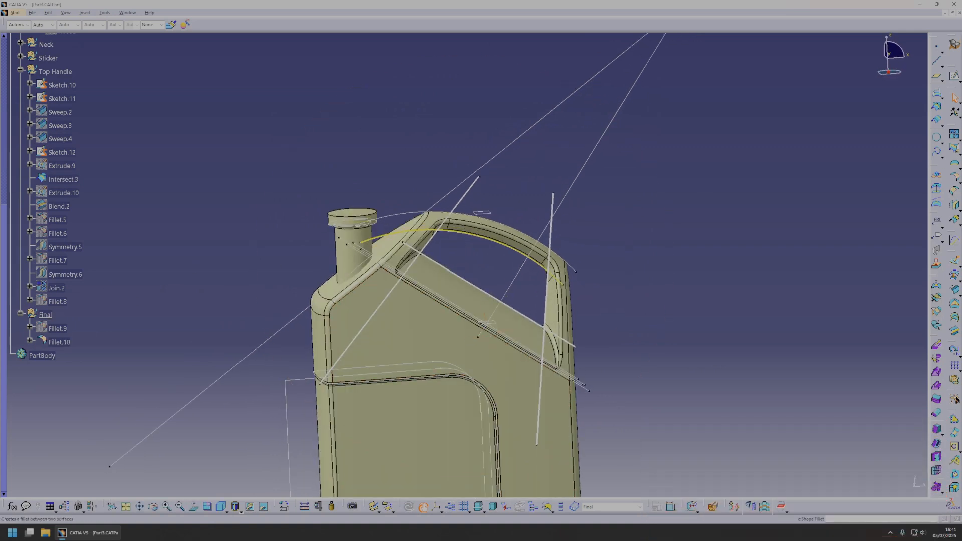
click(957, 175)
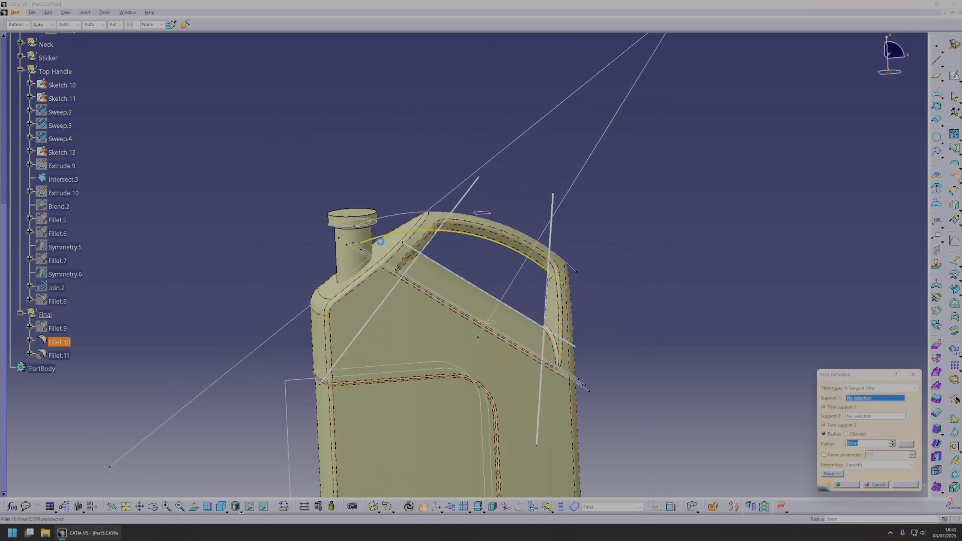
click(347, 262)
click(347, 326)
middle_drag(473, 316, 487, 449)
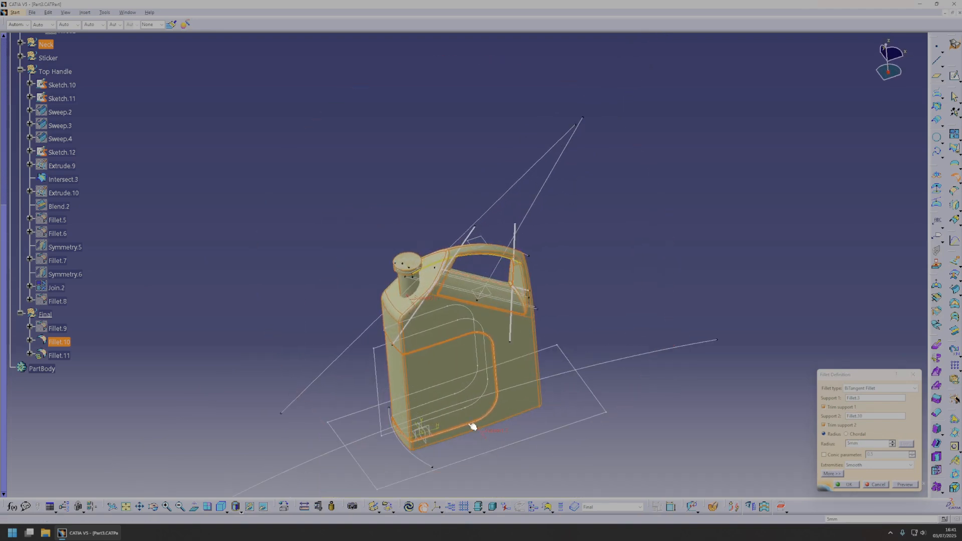
click(918, 485)
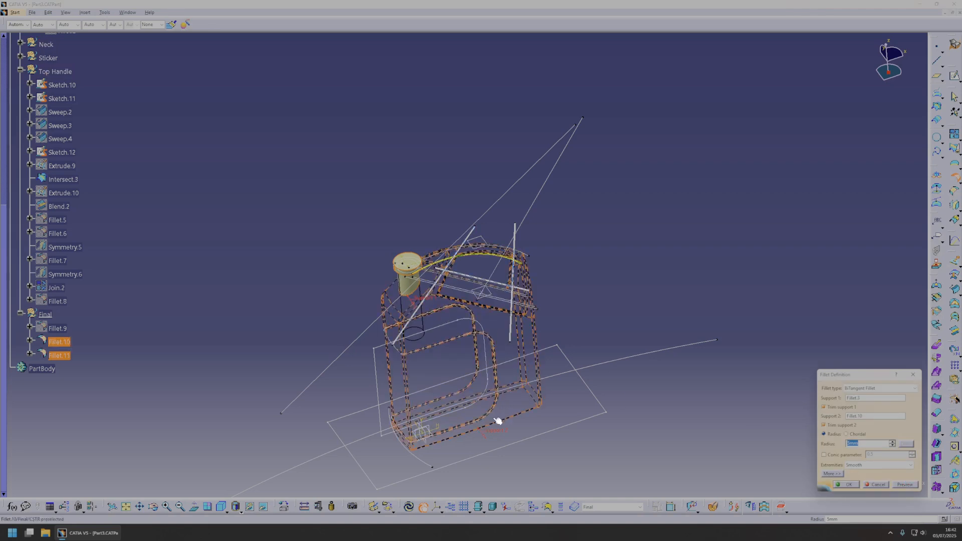
- Reverse the support direction to keep the bottle and outer neck, set the neck fillet radius to 10 mm and create it
click(906, 484)
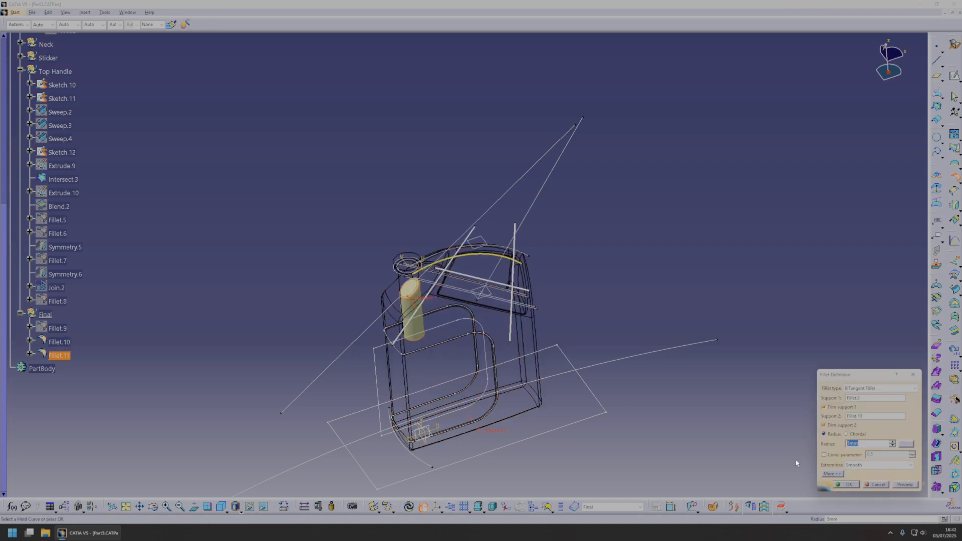
click(417, 301)
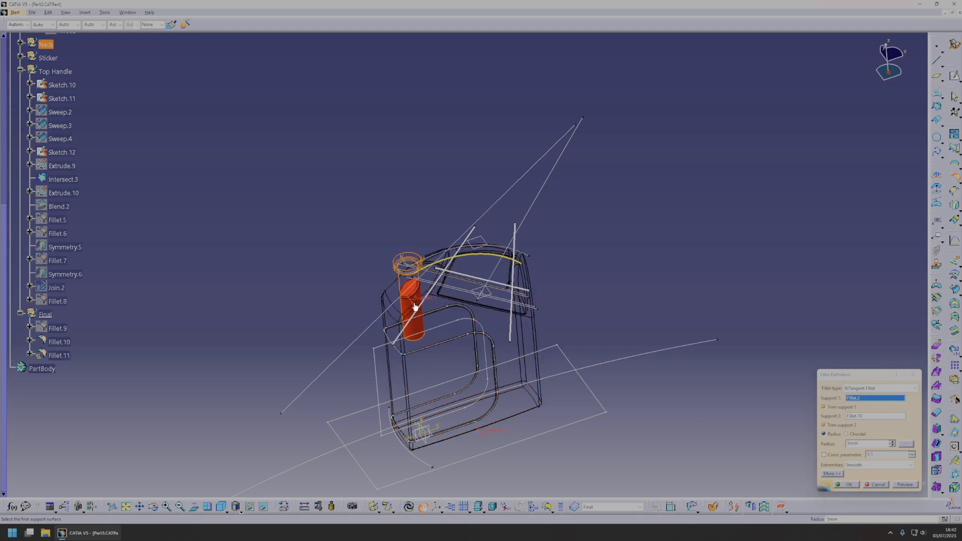
click(905, 484)
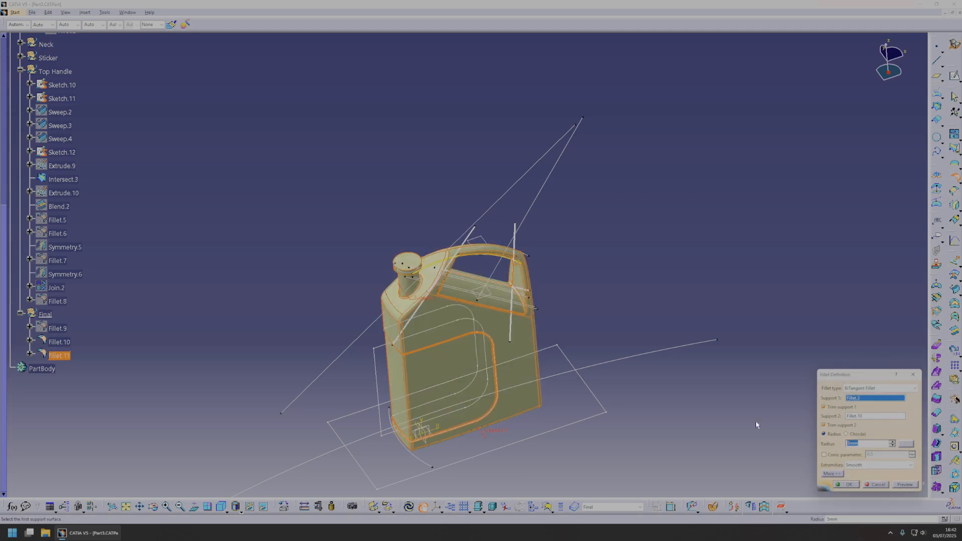
middle_drag(642, 369, 764, 370)
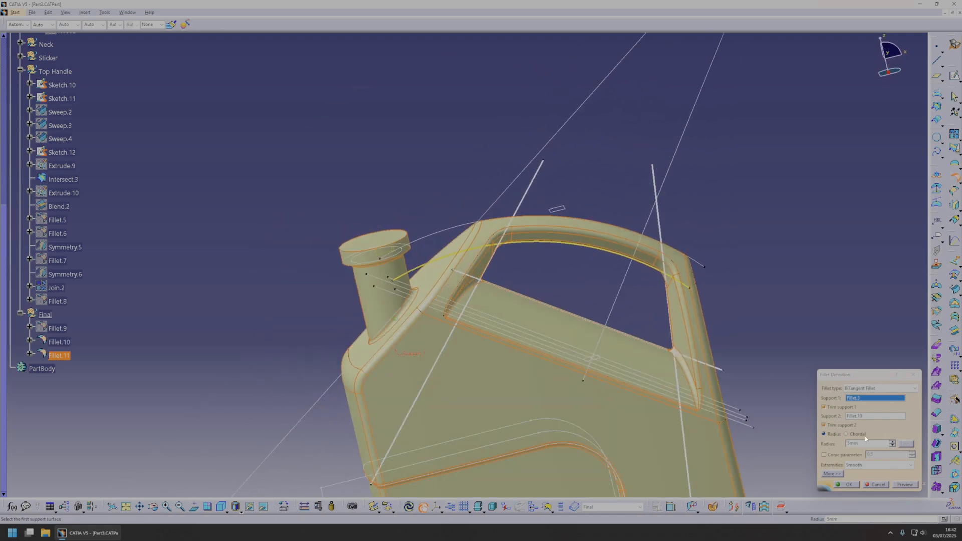
click(900, 484)
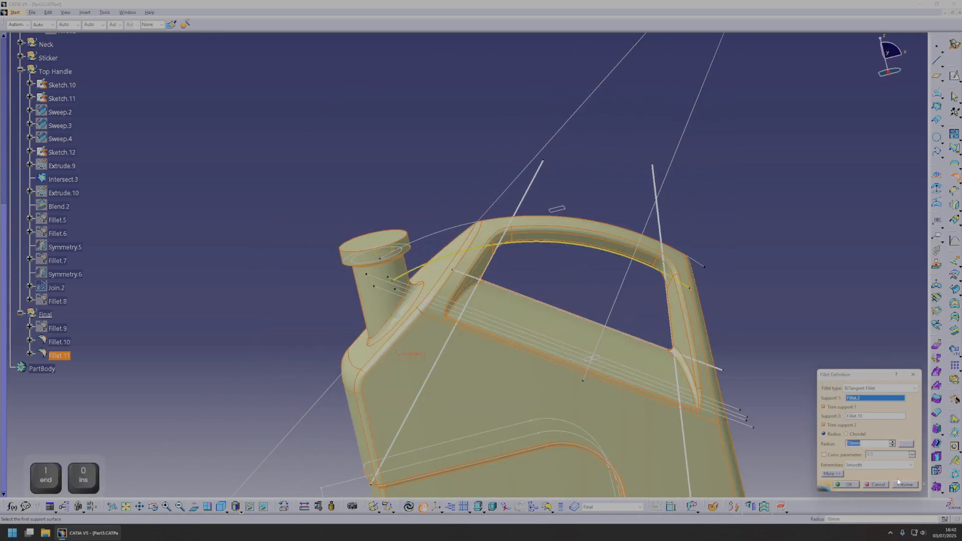
click(855, 484)
mouse_move(762, 351)
middle_down()
mouse_move(564, 330)
mouse_move(386, 266)
mouse_move(471, 244)
middle_up()
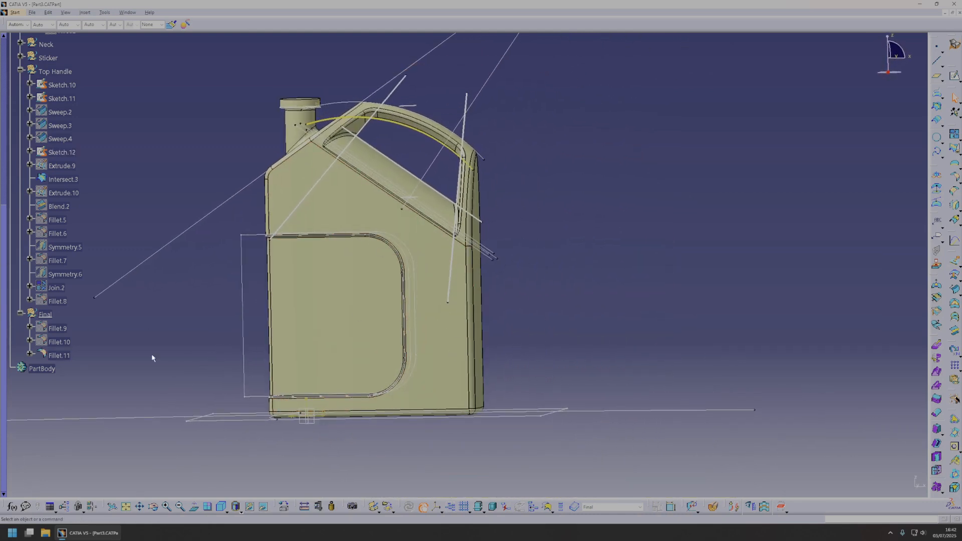
- Set the radius of Fillet.1 in the Front and Back set to 60 mm and update the part
middle_drag(489, 258, 263, 211)
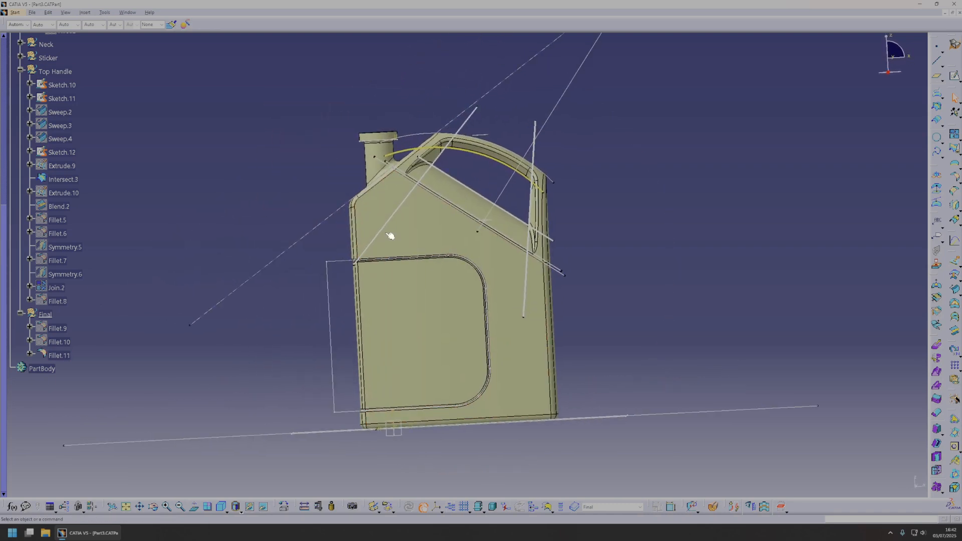
right_click(329, 217)
click(351, 222)
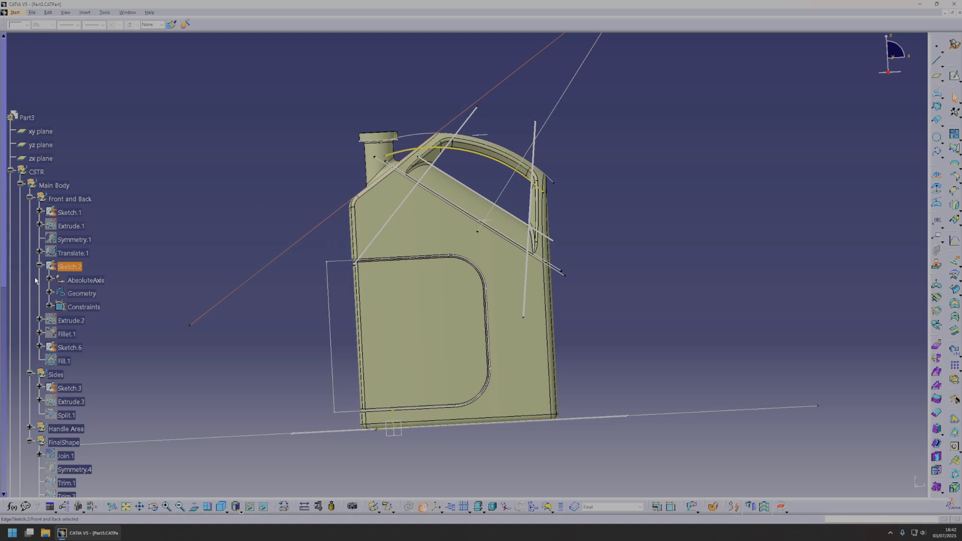
double_click(70, 335)
key(space)
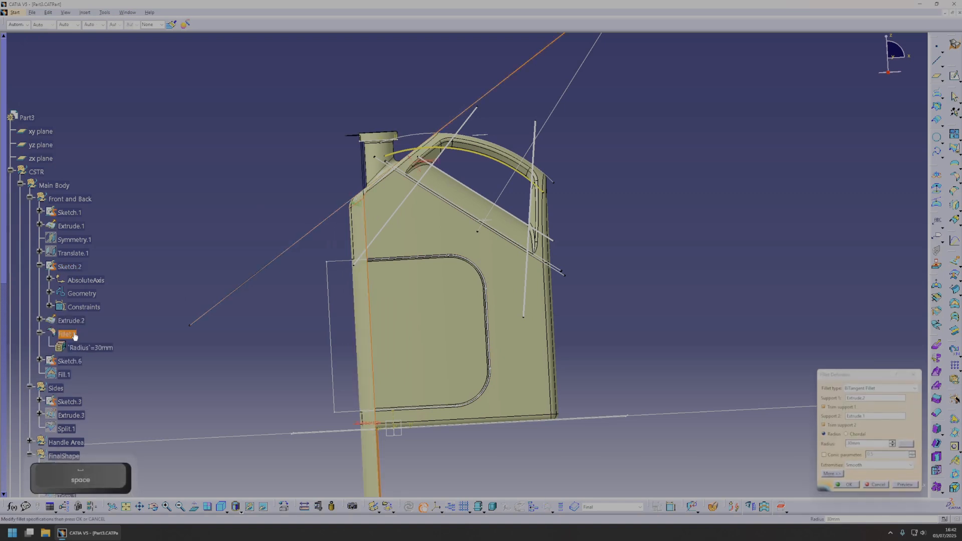
text(60)
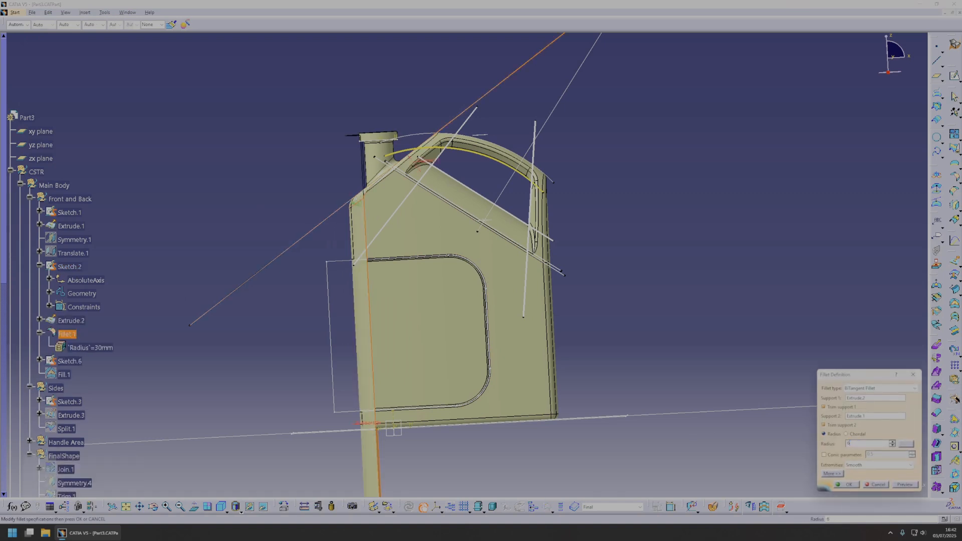
key(Return)
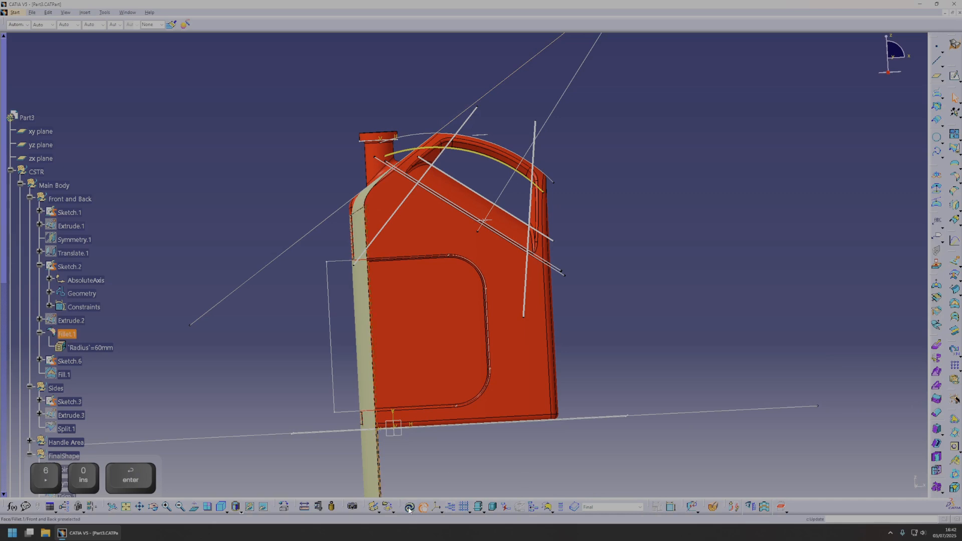
click(409, 509)
click(362, 242)
key(space)
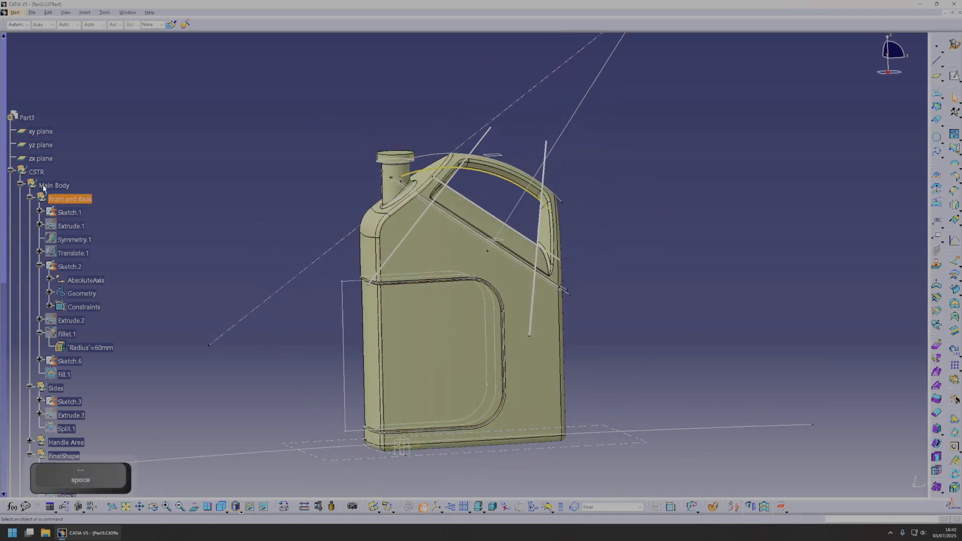
- Collapse the Main Body subsets and the Top Handle set in the specification tree
click(43, 172)
click(773, 317)
scroll(182, 268, down, 5)
scroll(171, 256, up, 3)
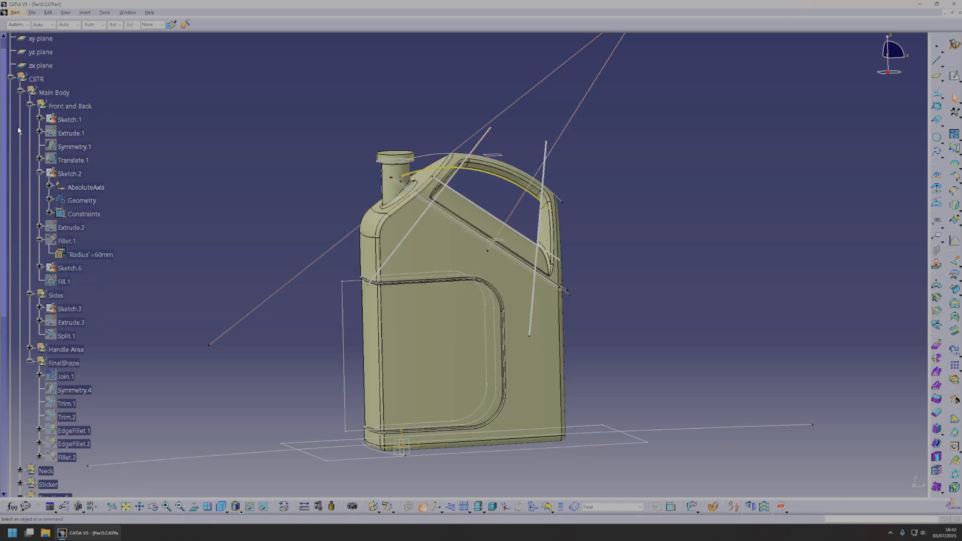
click(28, 105)
click(29, 106)
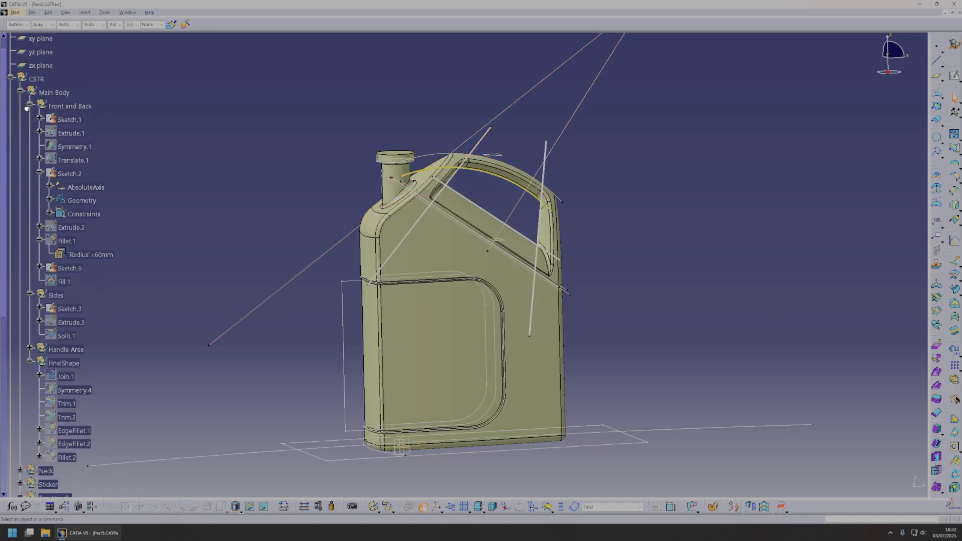
click(30, 106)
click(30, 119)
click(30, 147)
middle_drag(793, 363, 433, 243)
click(20, 185)
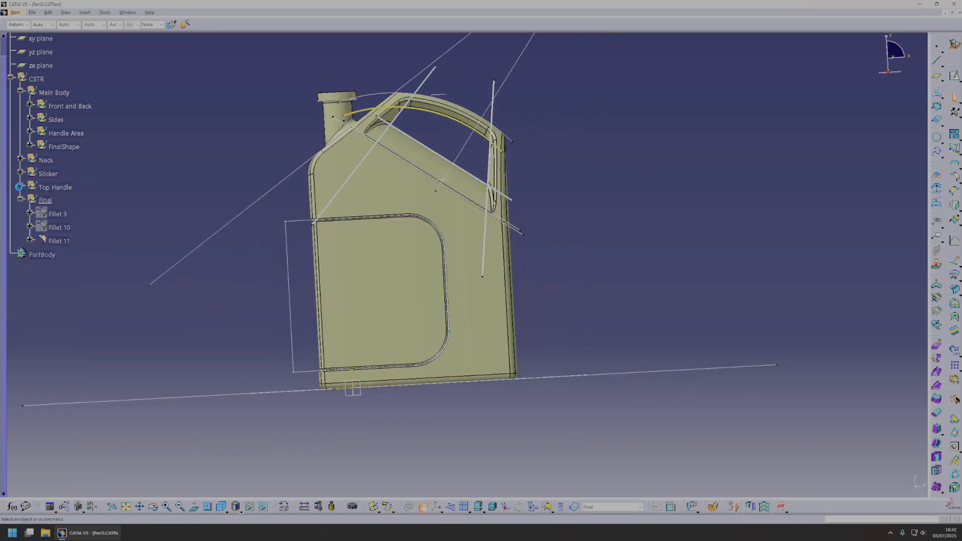
- Insert a geometrical set named Back Handle with CSTR as its father
click(31, 172)
click(85, 12)
click(106, 48)
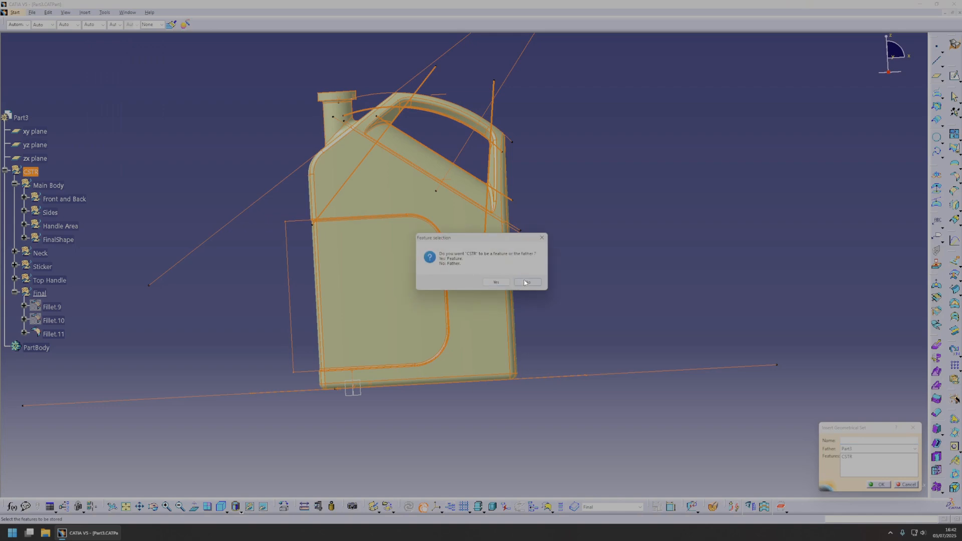
click(525, 283)
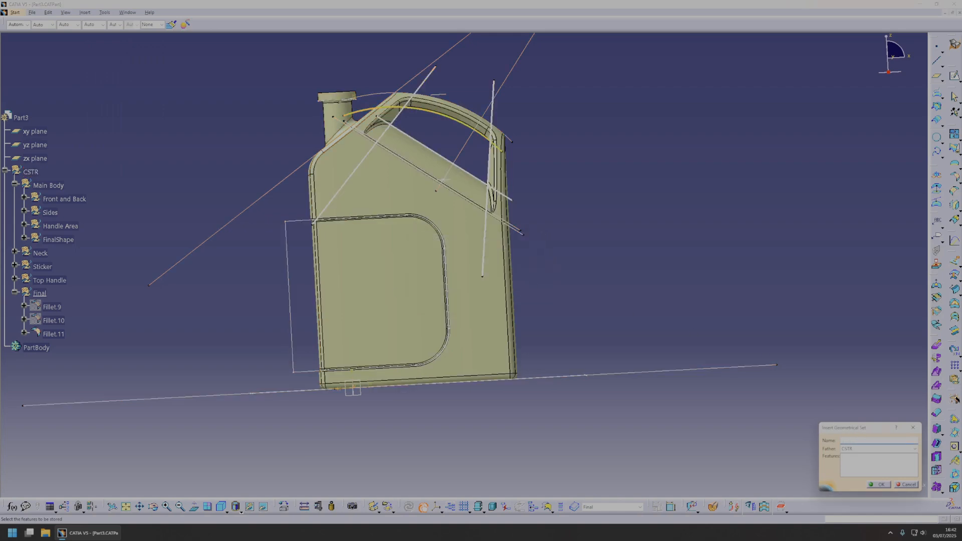
key(Caps_Lock)
text(N)
key(BackSpace)
text(B)
key(Caps_Lock)
text(ack Handle)
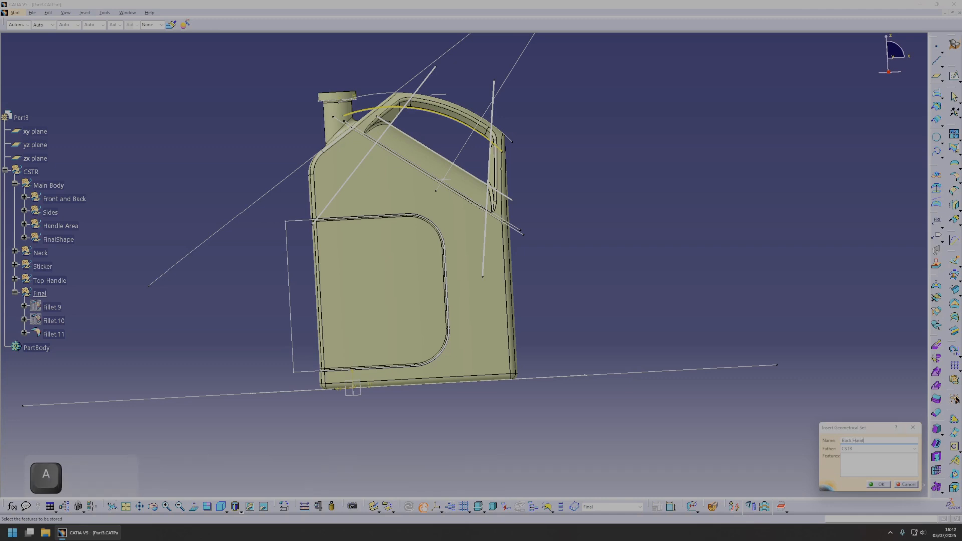
key(Return)
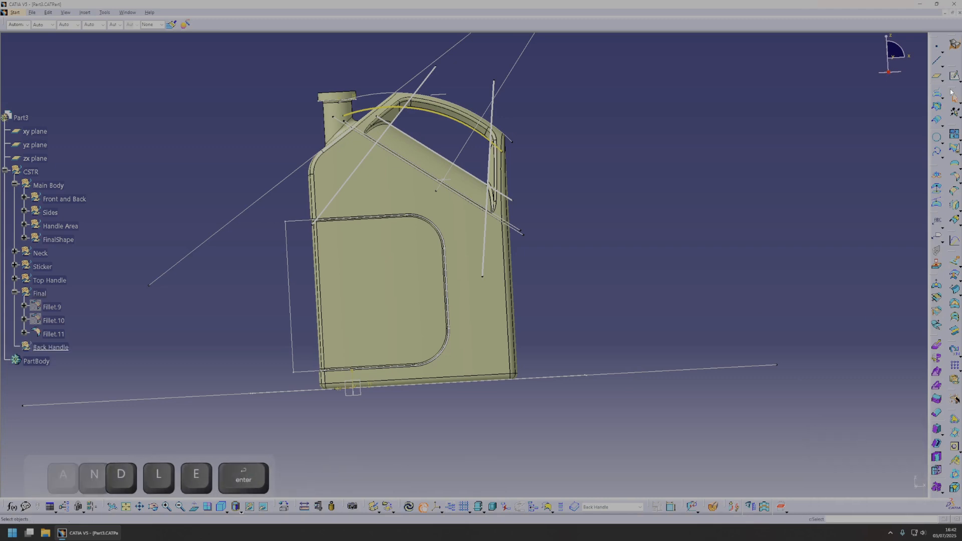
- Start a side-view sketch and draw an open profile at the bottle's back: slanted line, vertical line, slanted line
click(360, 380)
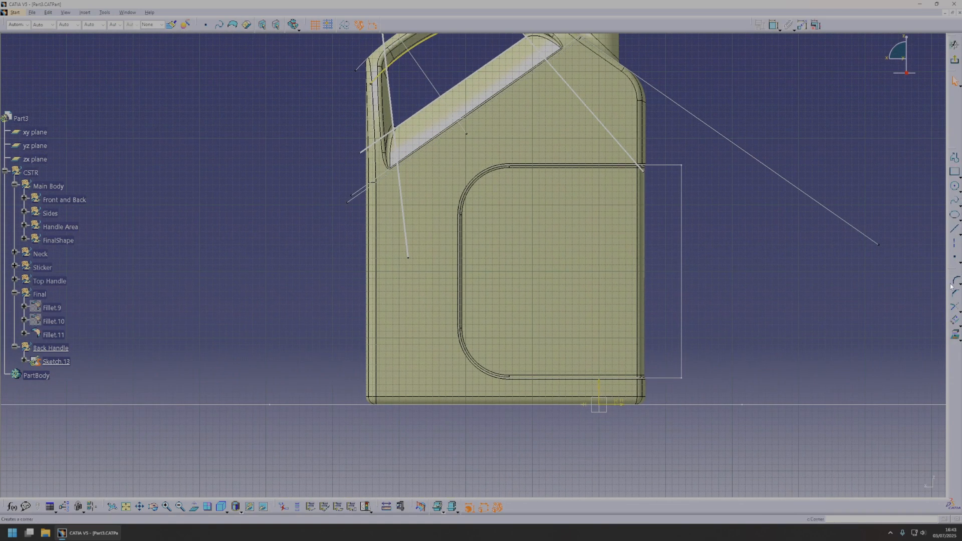
click(953, 229)
middle_drag(456, 265, 478, 276)
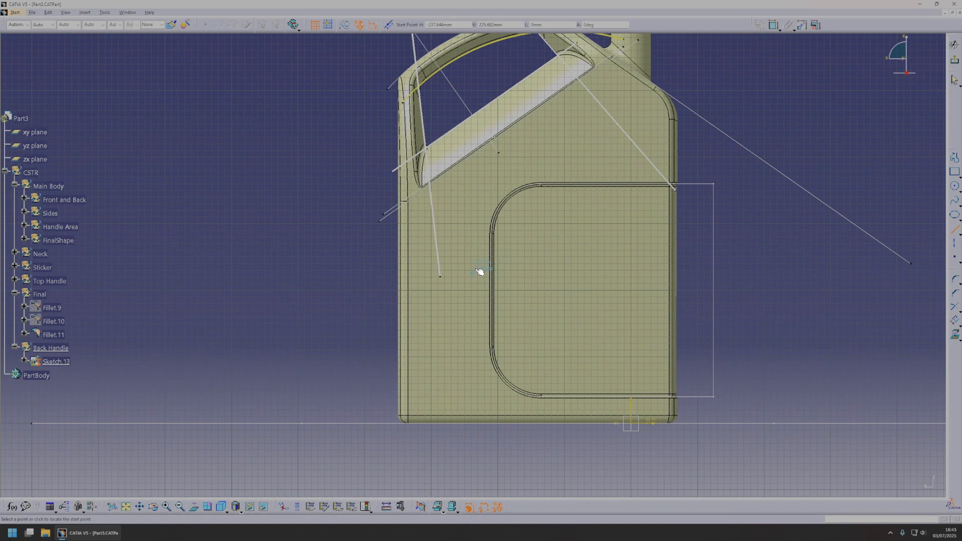
click(346, 175)
click(448, 258)
click(448, 382)
key(Escape)
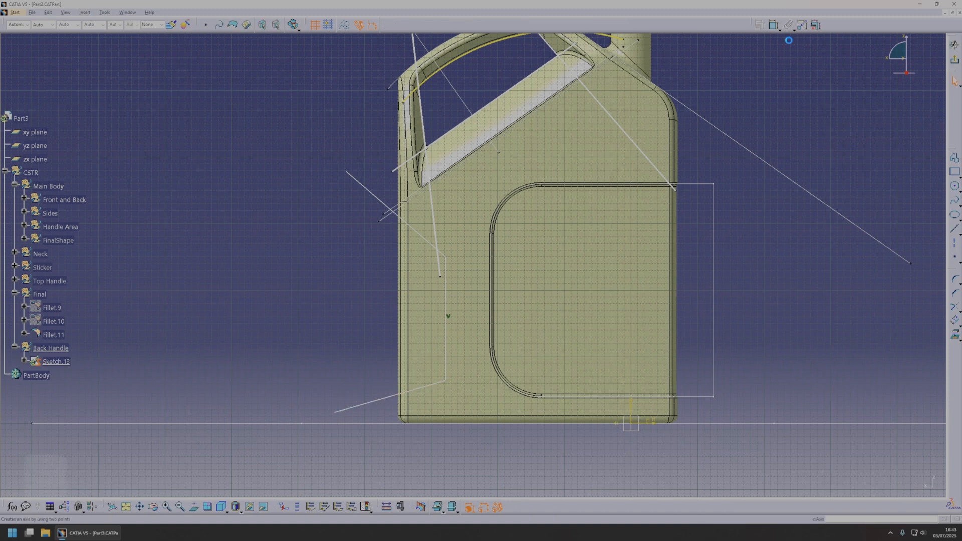
- Constrain the profile's vertical line to 270 mm from the sketch's vertical axis
click(448, 362)
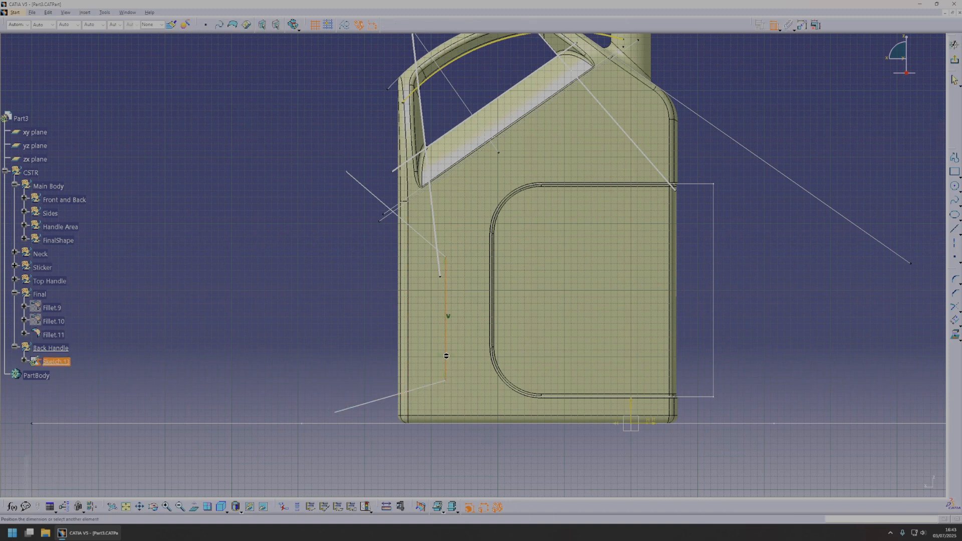
double_click(476, 337)
text(270)
key(Return)
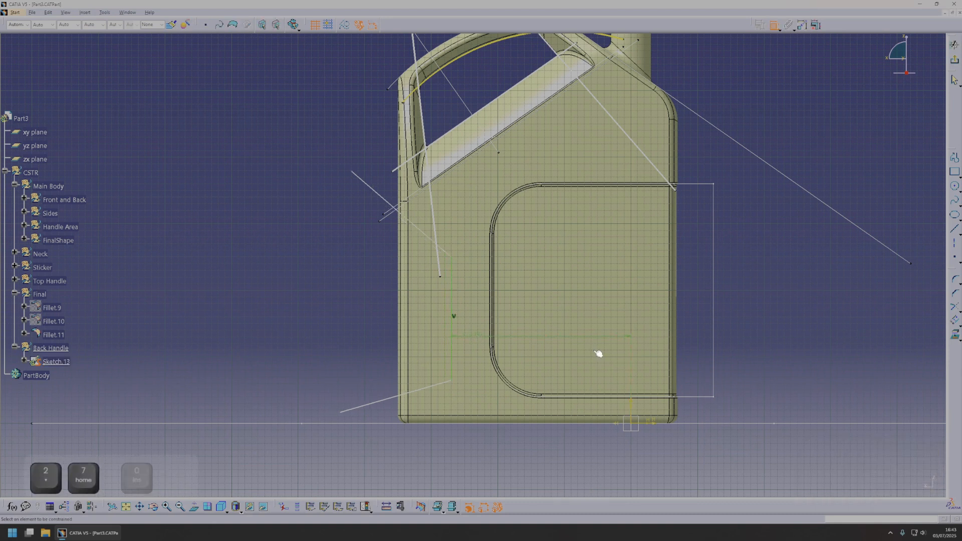
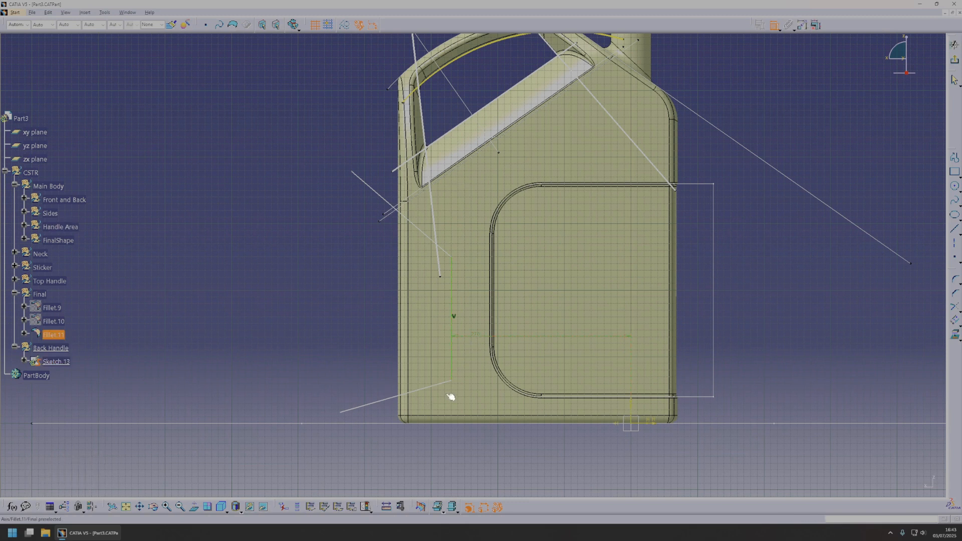
- Constrain the vertical line's lower endpoint to 65 mm and its upper endpoint to 250 mm above the horizontal axis
click(655, 424)
click(739, 387)
double_click(739, 388)
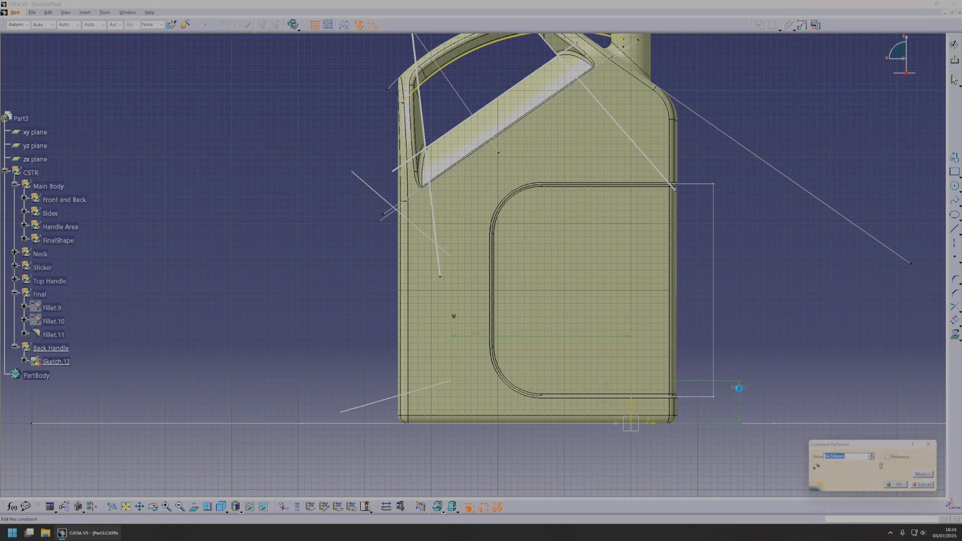
text(65)
key(Return)
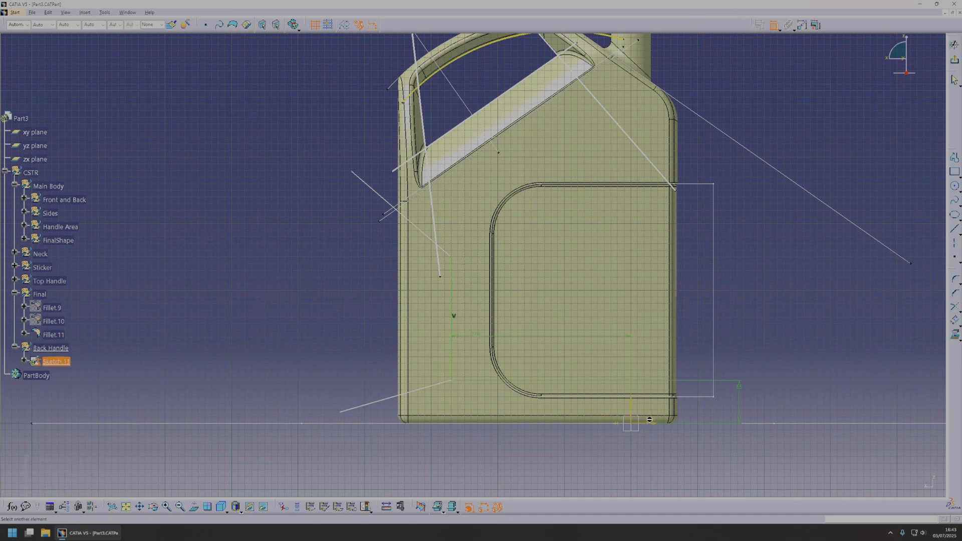
click(654, 427)
double_click(711, 414)
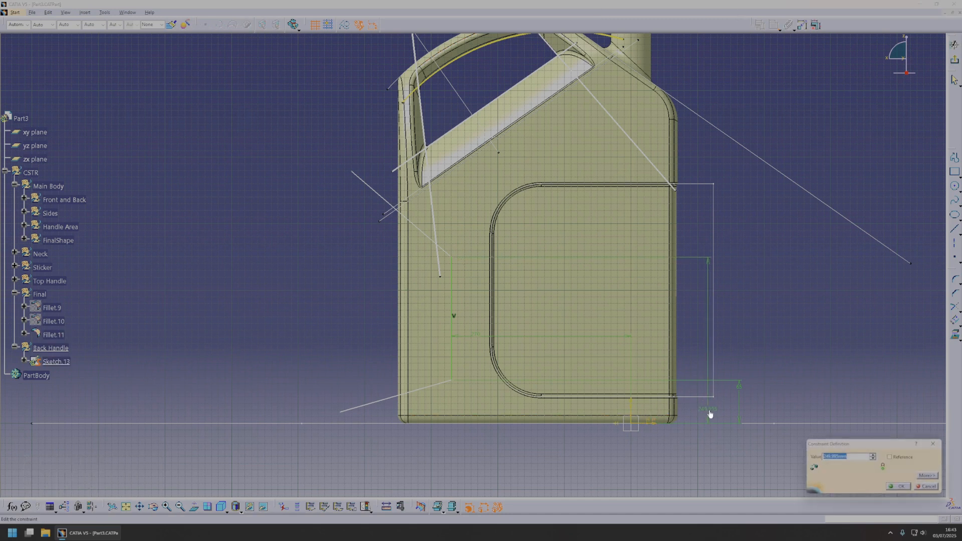
text(250)
key(Return)
key(Escape)
- Constrain the angle between the lower slanted line and the vertical line to 75 degrees
click(446, 383)
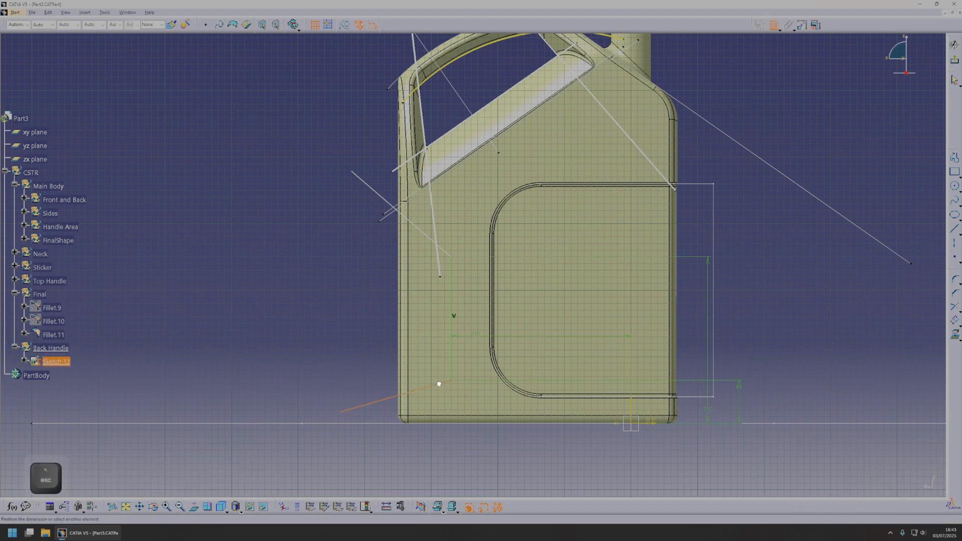
click(366, 440)
double_click(366, 440)
text(75deg)
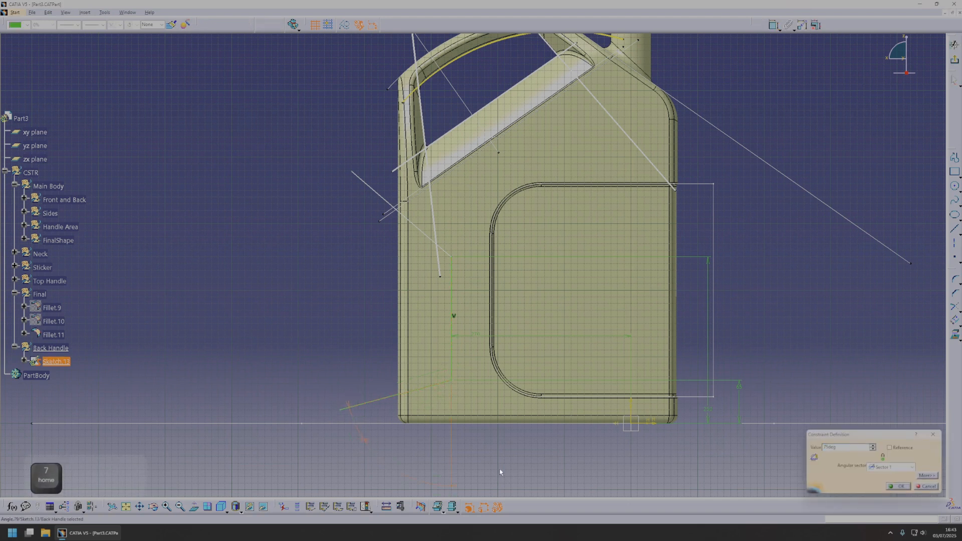
text(5)
key(Return)
key(Escape)
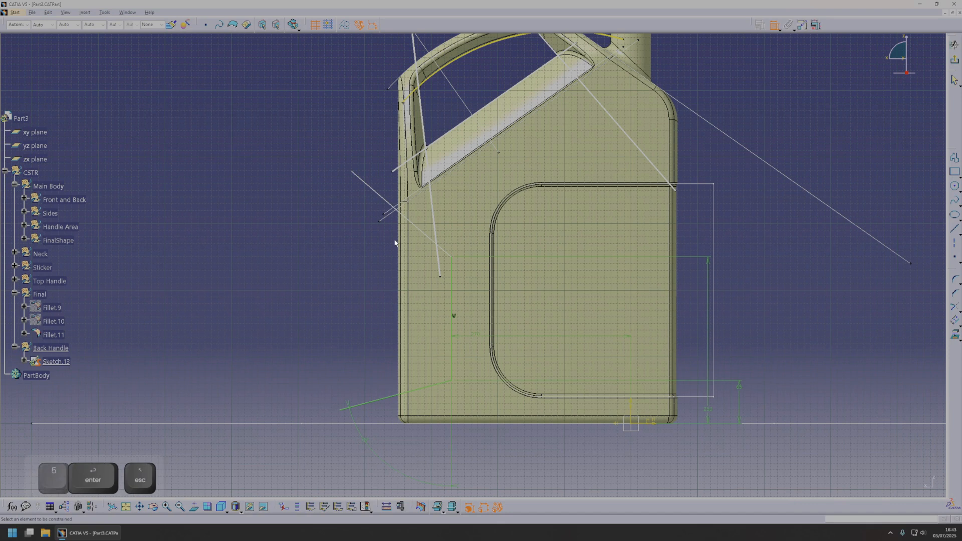
- Constrain the angle between the upper slanted line and the vertical line to 45 degrees
click(416, 225)
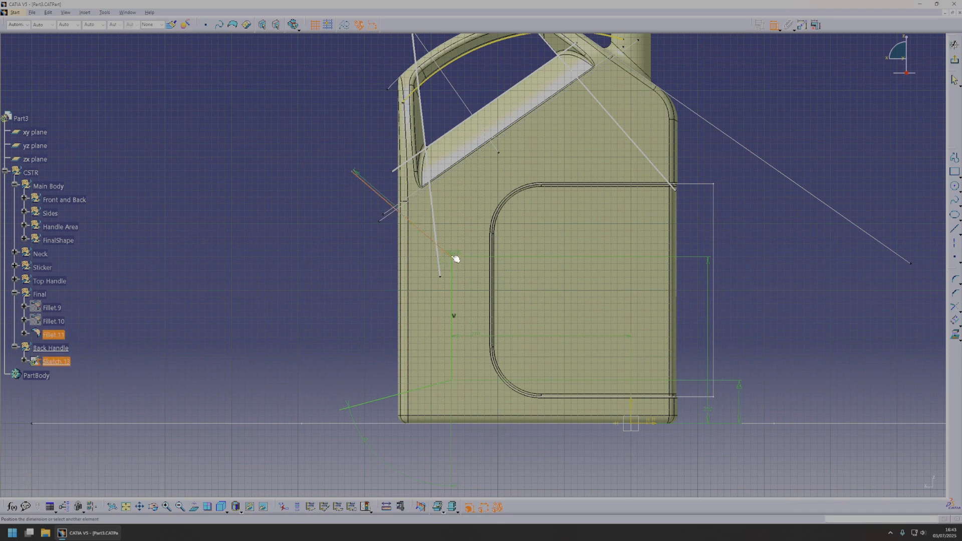
click(450, 232)
double_click(446, 230)
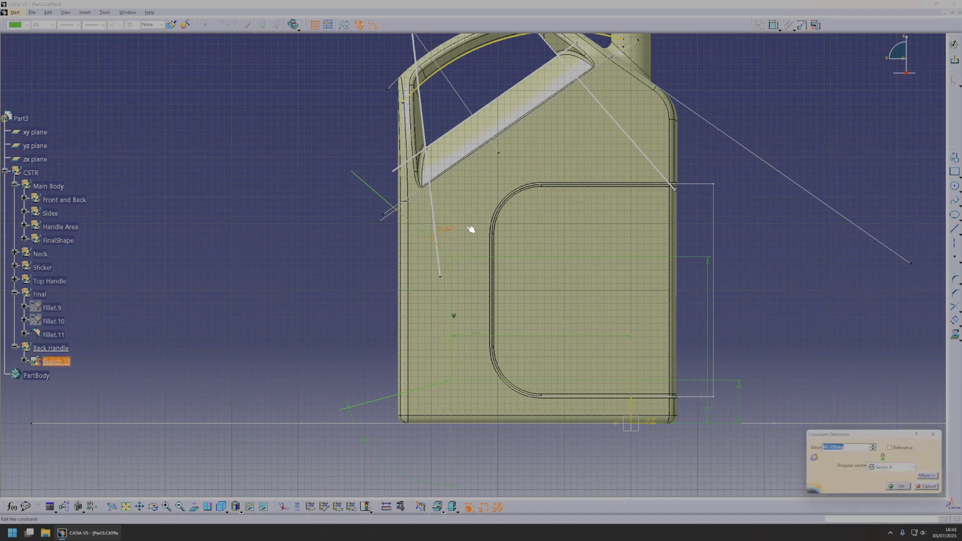
text(45)
key(Return)
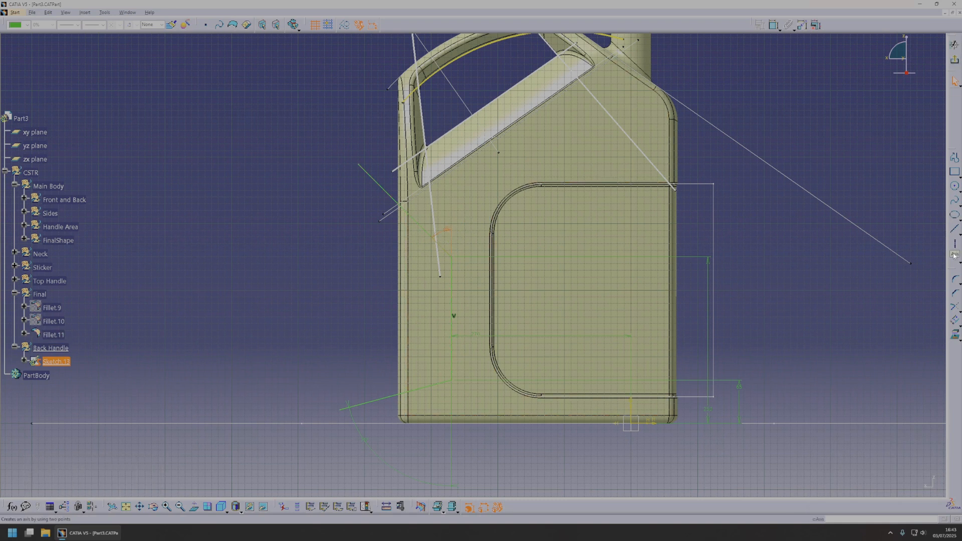
- Round the profile's lower corner with a 40 mm radius
click(955, 280)
click(436, 386)
click(449, 375)
double_click(441, 374)
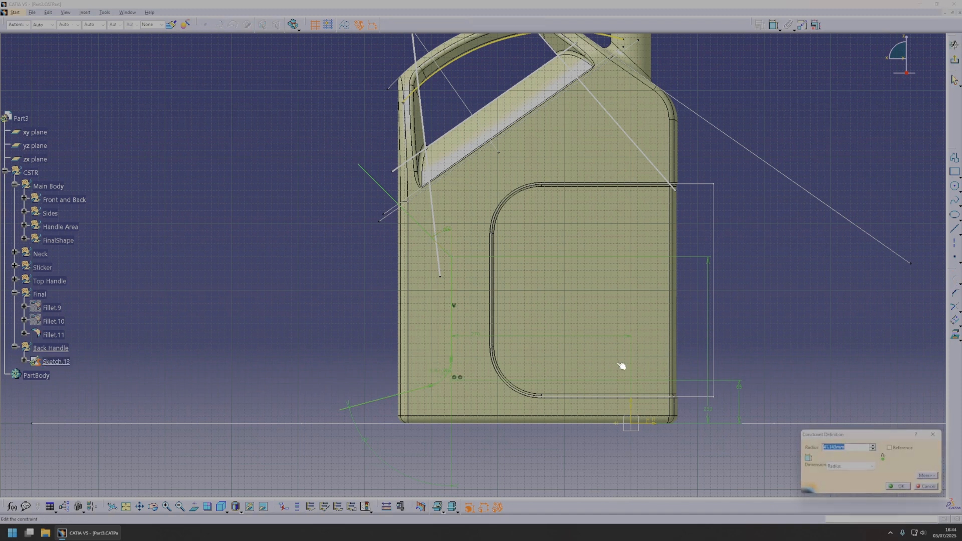
text(40)
key(Return)
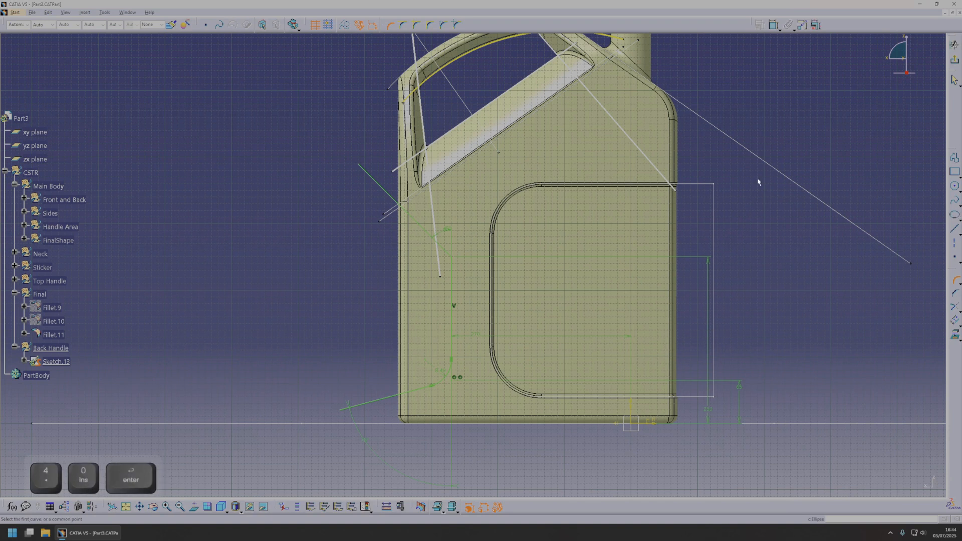
- Round the profile's upper corner with a 105 mm radius and exit the sketch
click(447, 257)
double_click(627, 282)
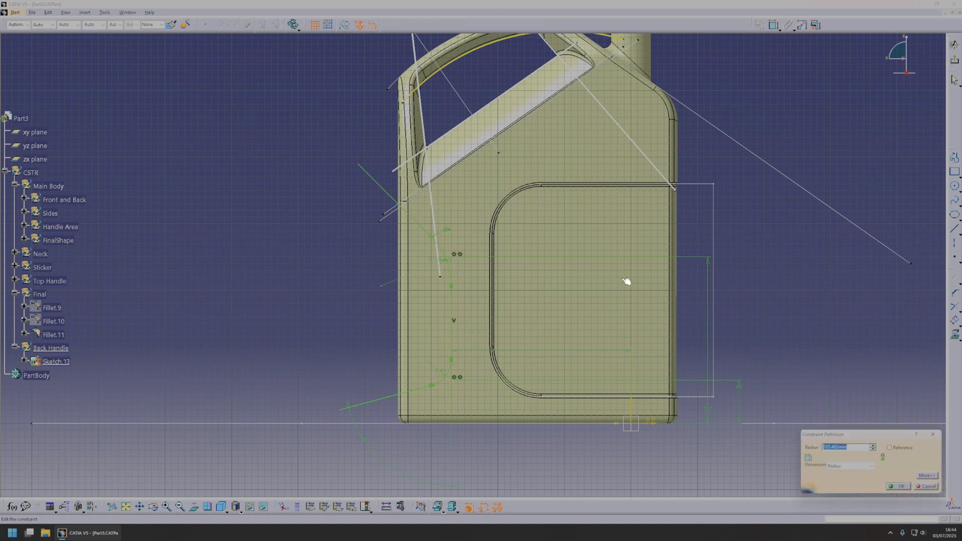
text(105)
key(Return)
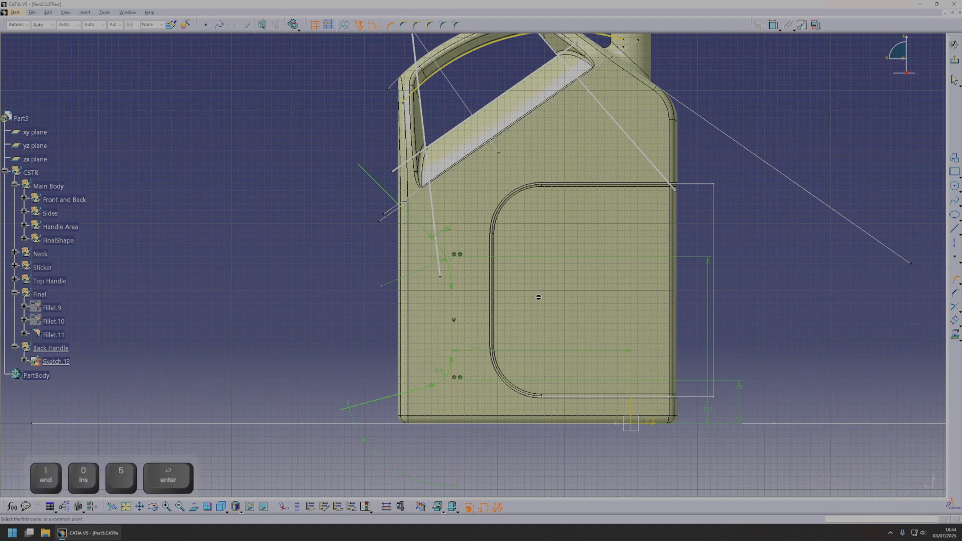
click(955, 60)
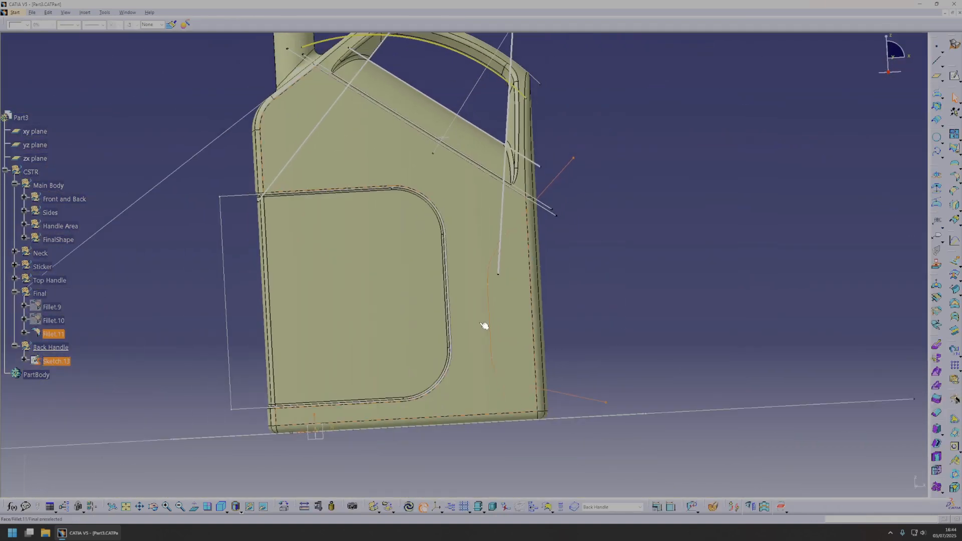
- Create a draft-direction swept surface guided by the back handle profile sketch, with the Y component as draft direction
middle_drag(522, 313, 526, 200)
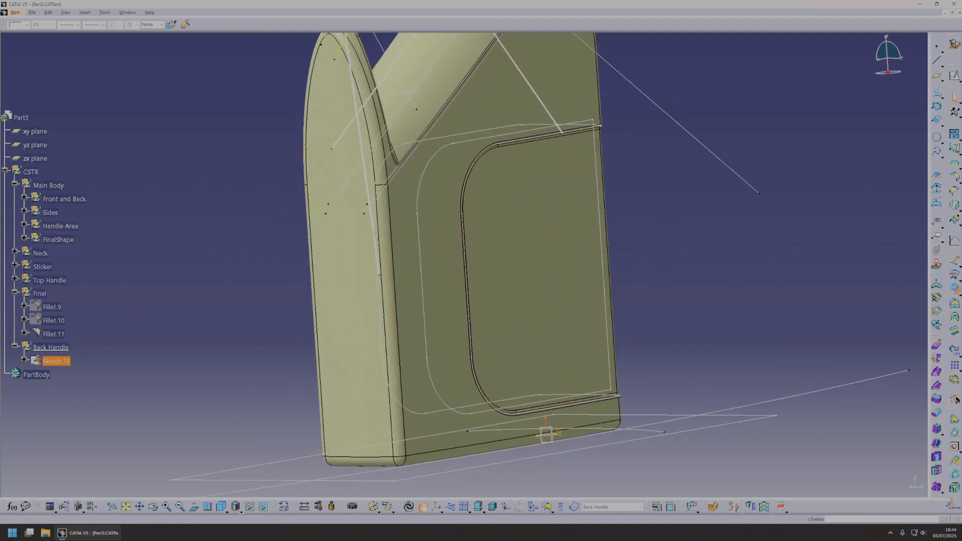
click(955, 290)
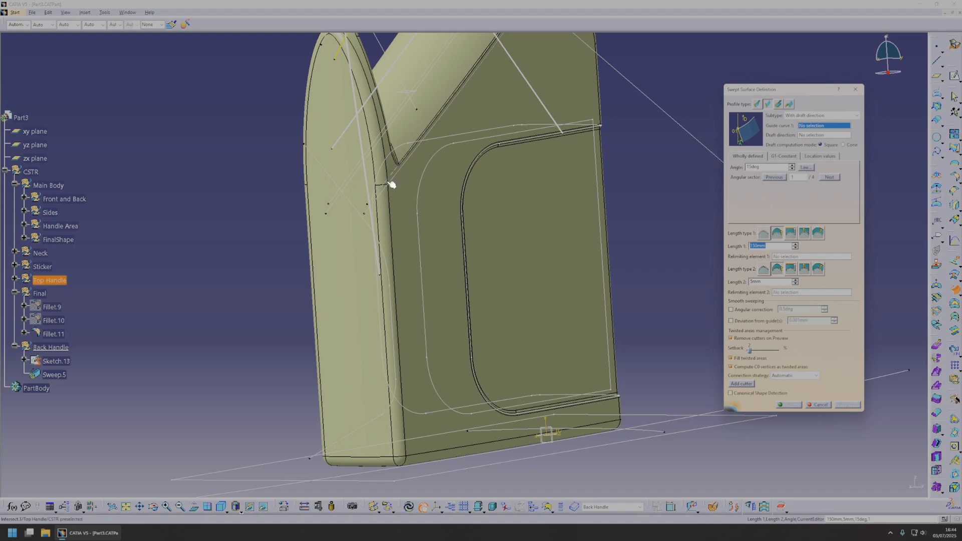
click(355, 208)
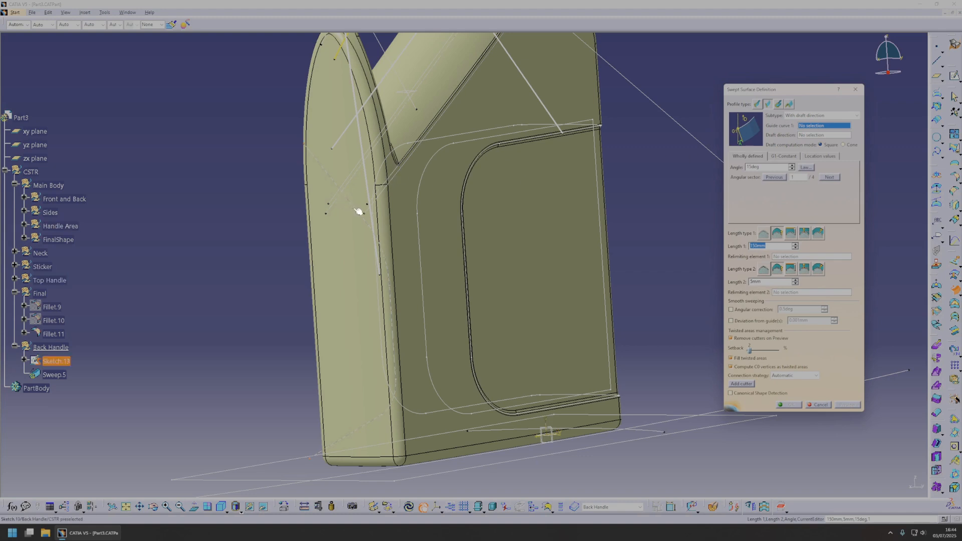
right_click(812, 136)
click(832, 155)
middle_drag(449, 273, 396, 297)
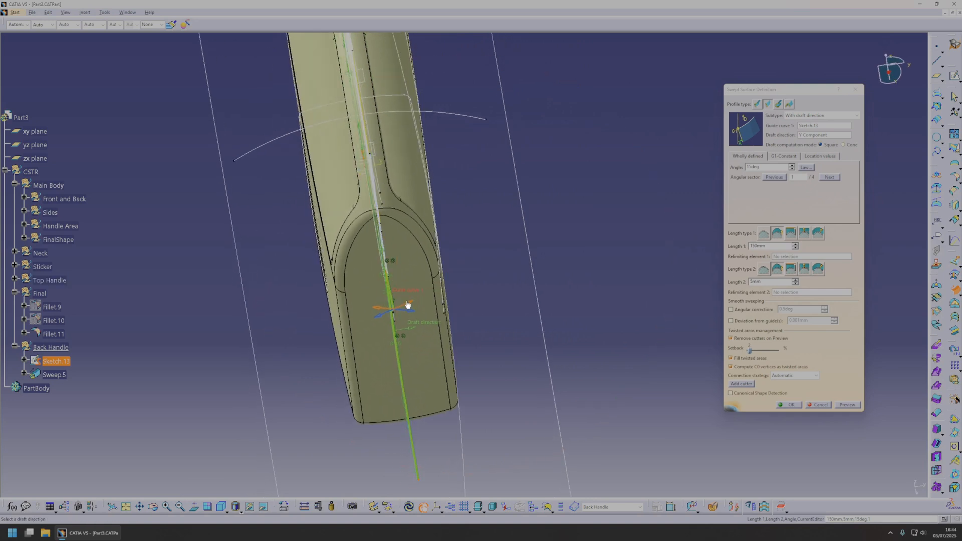
click(857, 407)
middle_drag(692, 386, 570, 411)
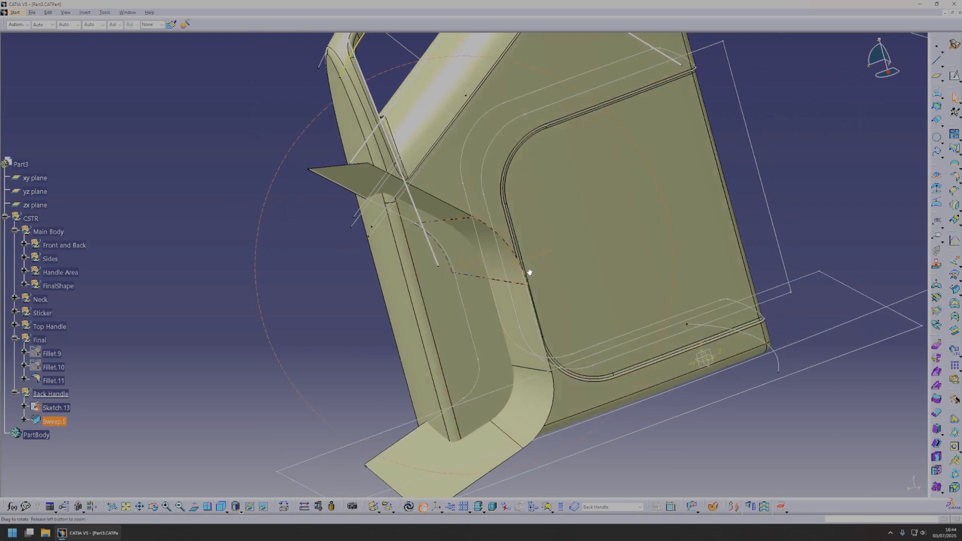
- Create a plane offset 97 mm from the xy plane
middle_drag(528, 272, 524, 350)
middle_drag(395, 288, 426, 275)
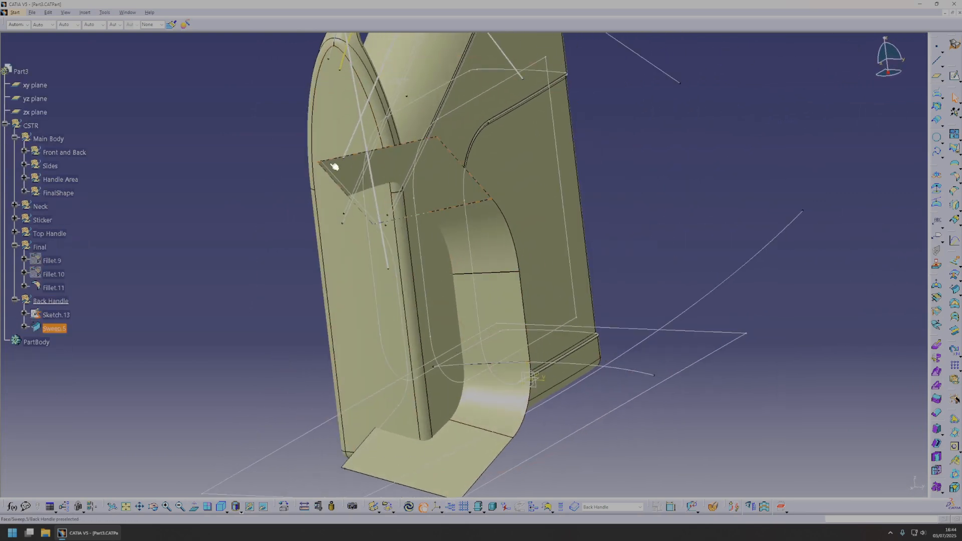
middle_drag(393, 331, 463, 269)
middle_drag(662, 366, 618, 393)
middle_drag(485, 299, 452, 234)
middle_drag(372, 293, 335, 297)
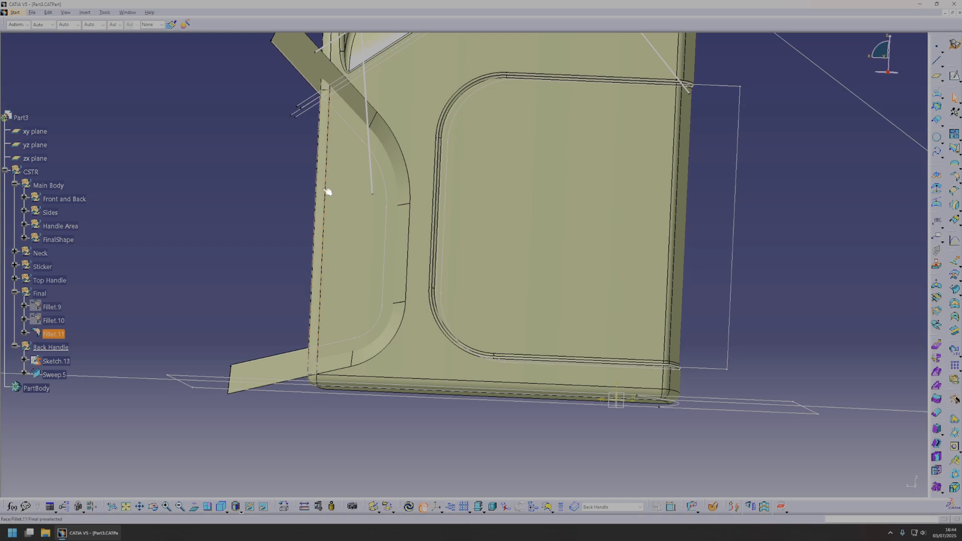
middle_drag(526, 446, 486, 418)
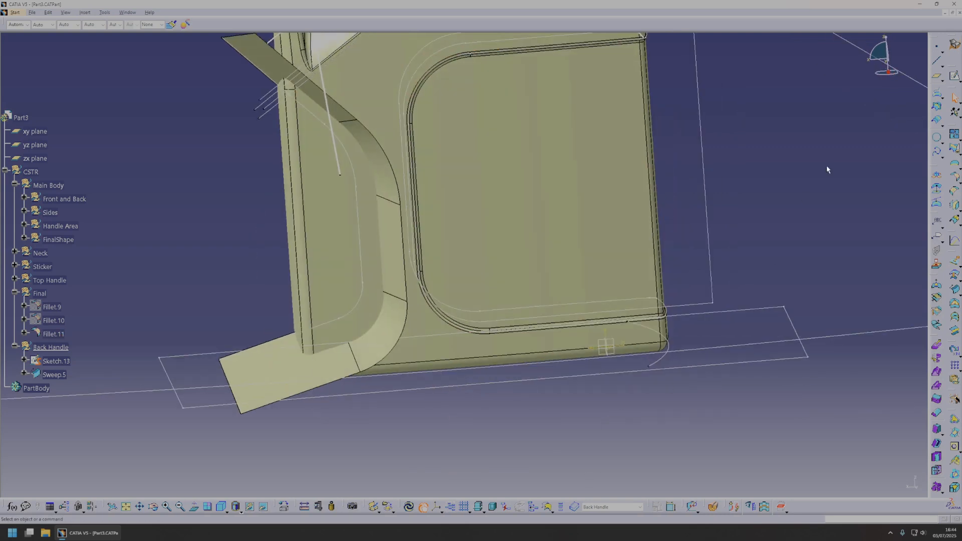
click(938, 76)
middle_drag(654, 309, 575, 292)
click(564, 304)
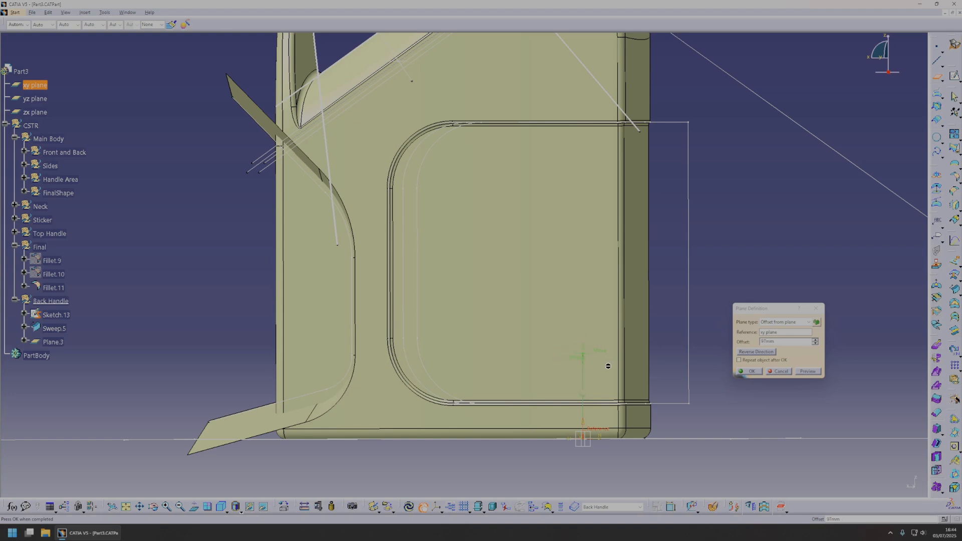
click(756, 372)
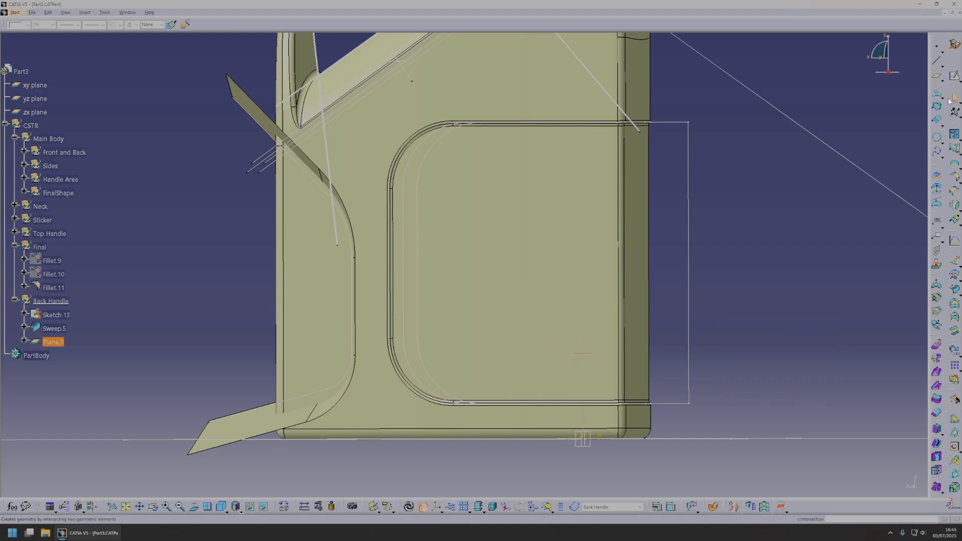
- On the new offset plane, sketch a rectangle about 116 by 57 mm across the back end of the body
click(955, 76)
mouse_move(661, 262)
middle_down()
mouse_move(545, 234)
mouse_move(552, 193)
middle_up()
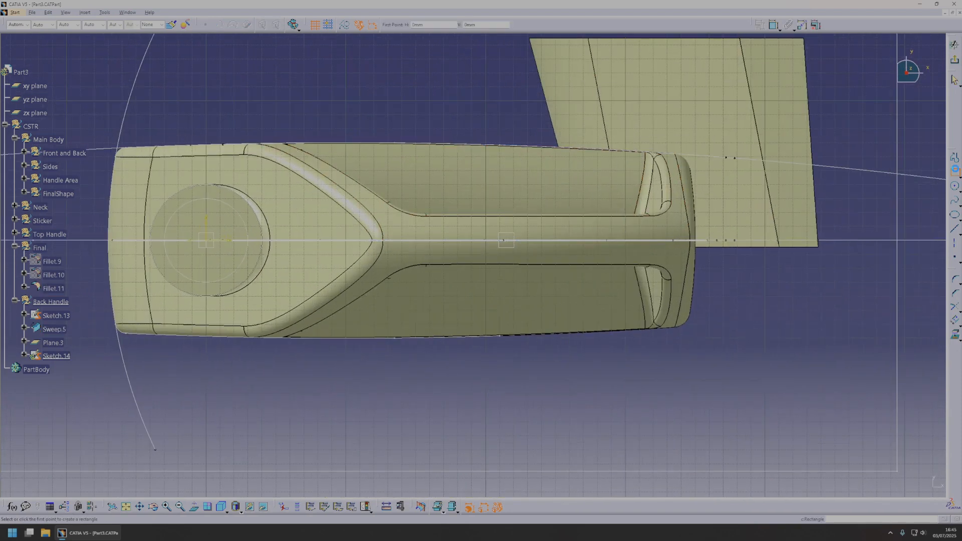
mouse_move(202, 224)
middle_down()
mouse_move(610, 265)
mouse_move(323, 249)
middle_up()
middle_drag(747, 265, 482, 235)
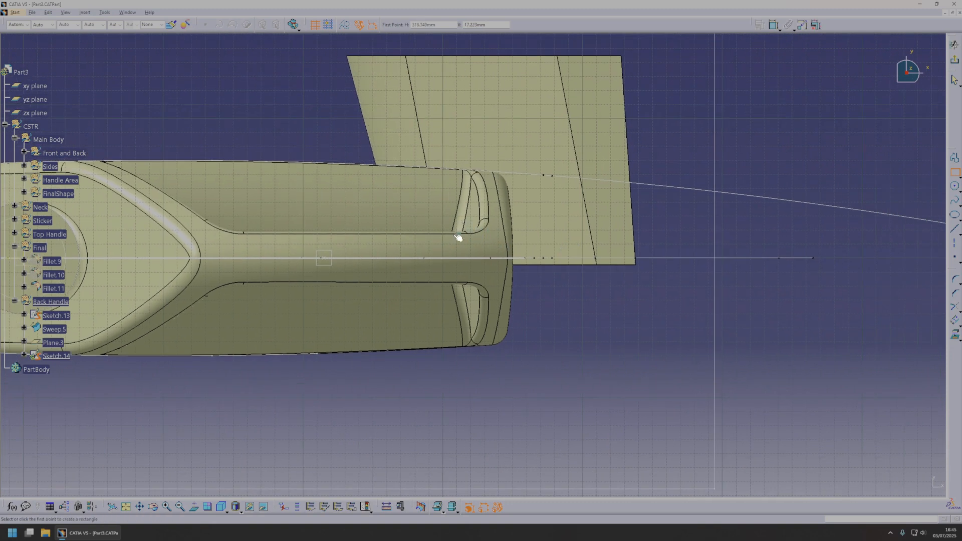
click(419, 219)
click(581, 298)
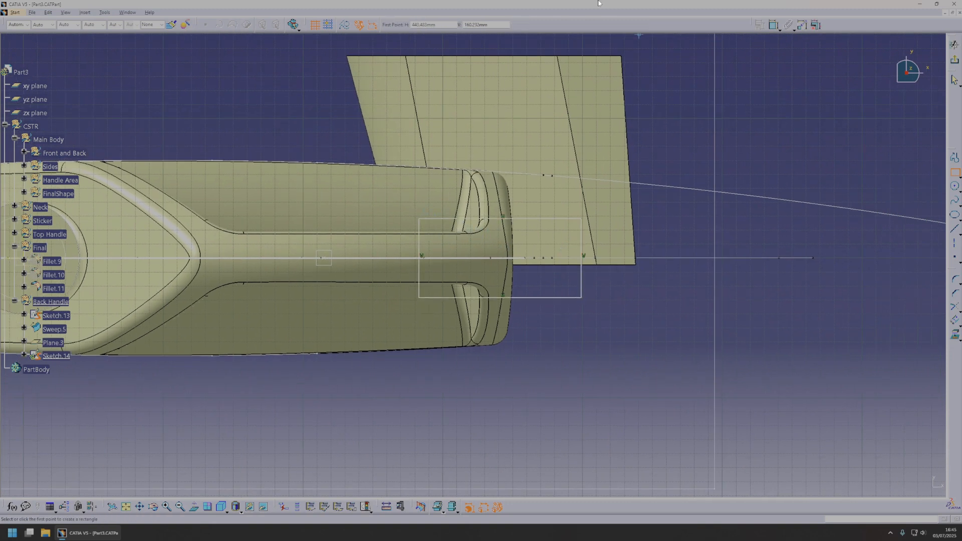
- Constrain the rectangle's two long sides to be symmetric about the sketch's horizontal axis
click(556, 297)
right_click(566, 328)
click(590, 389)
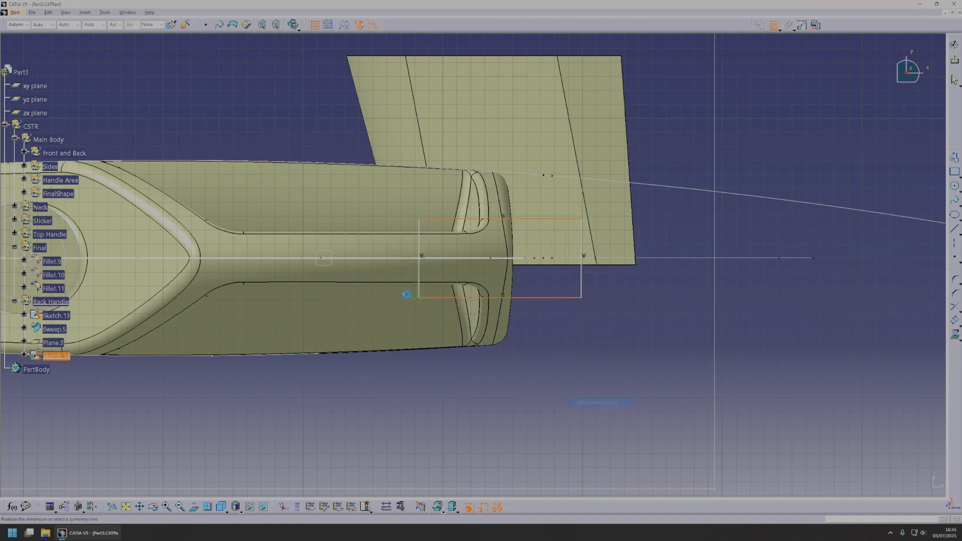
middle_drag(292, 278, 511, 287)
click(253, 269)
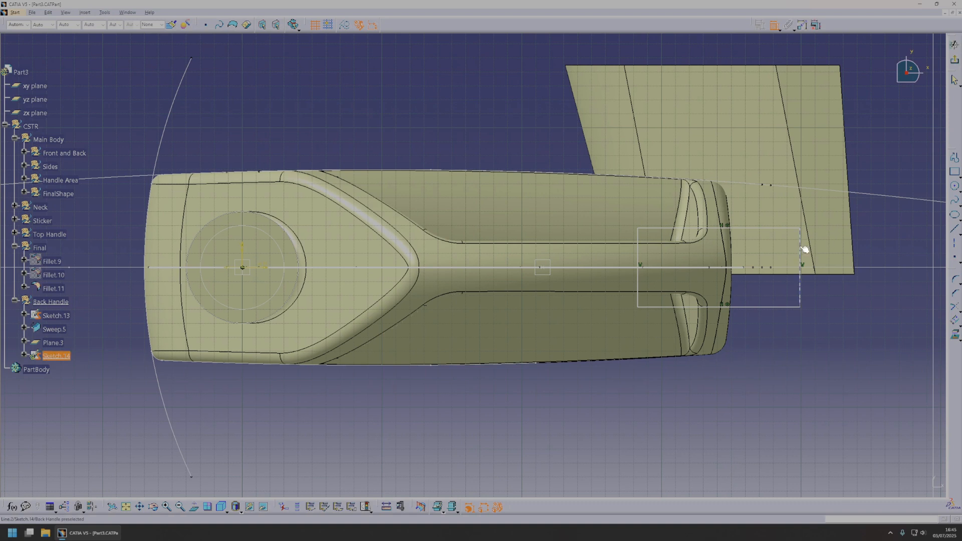
- Dimension the distance between the rectangle's long sides and set it to 50 mm
click(763, 228)
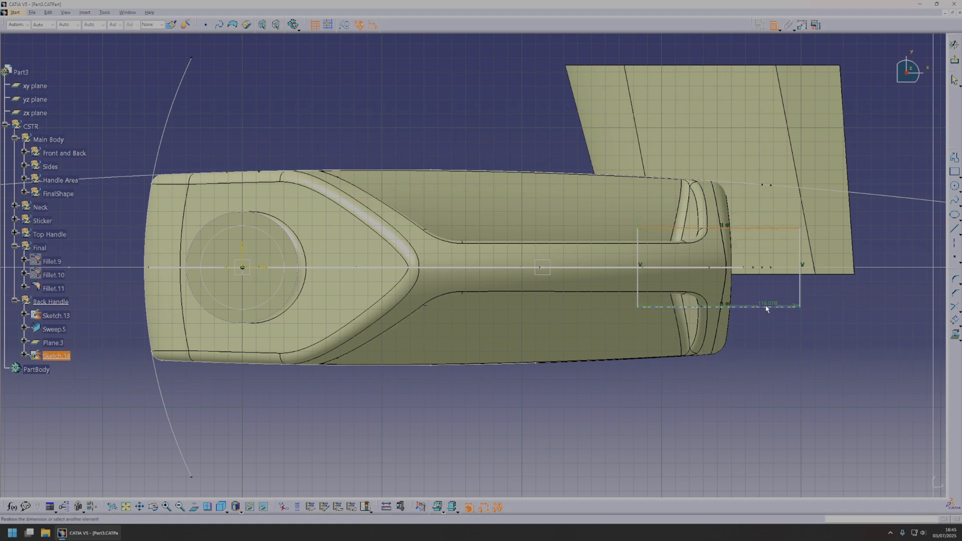
double_click(765, 340)
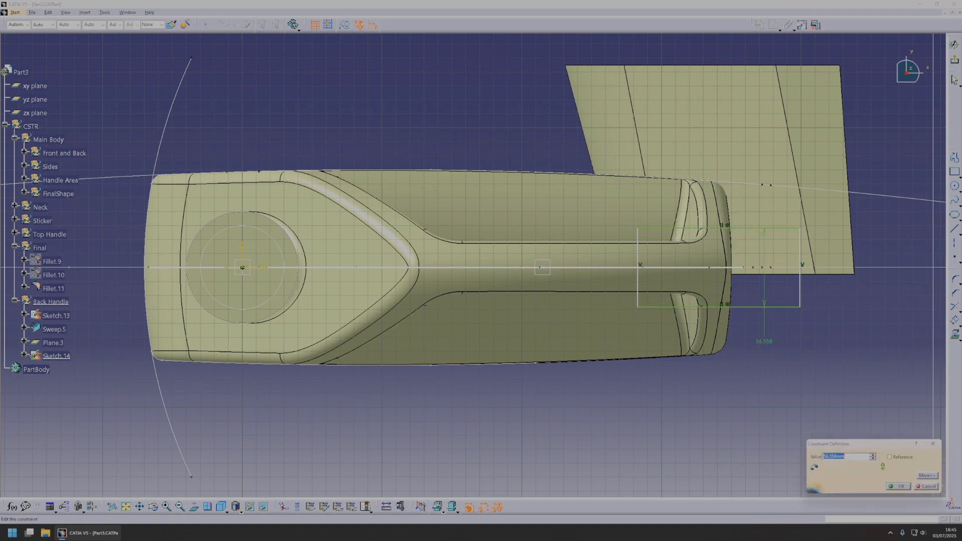
text(50)
key(Return)
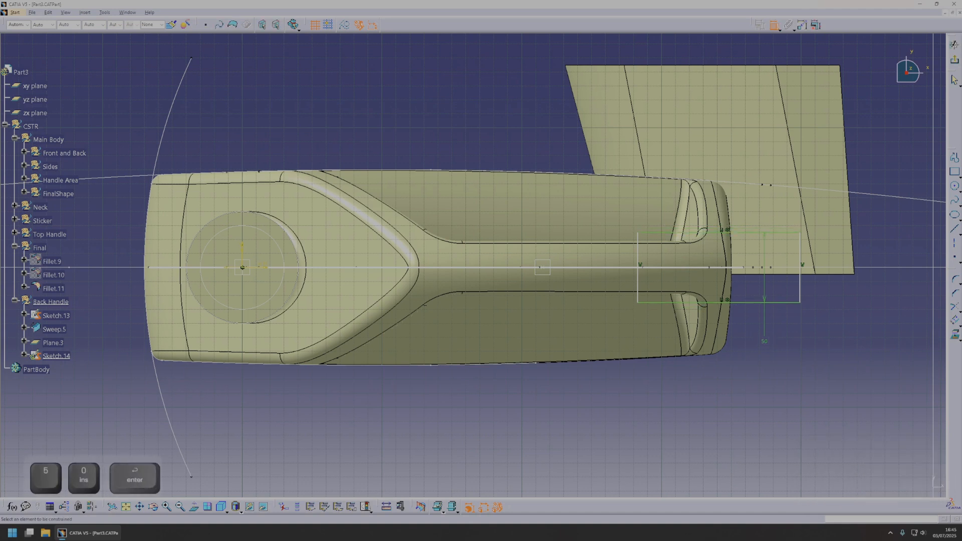
- Dimension the rectangle's inner short side from the sketch's vertical axis at 290 mm
click(639, 244)
click(244, 245)
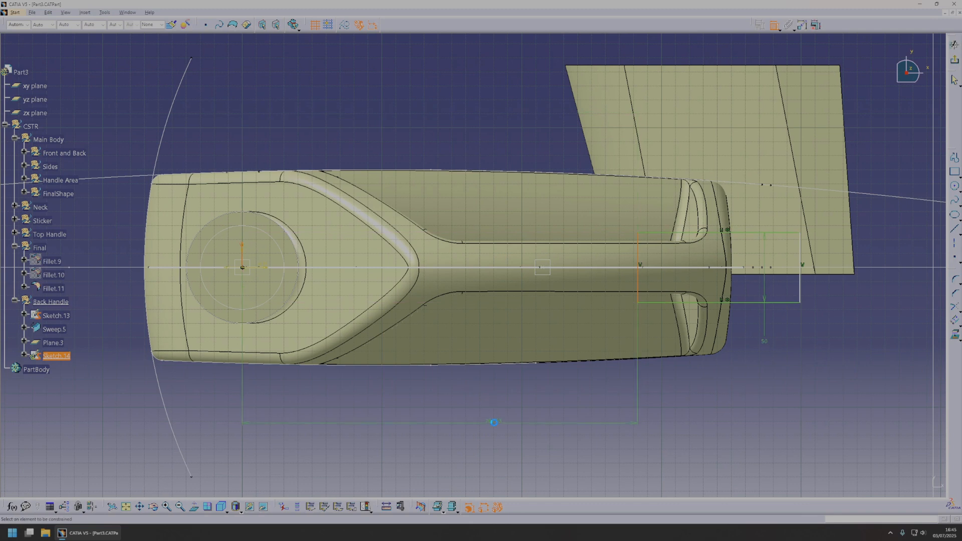
double_click(498, 424)
text(190mm)
key(Return)
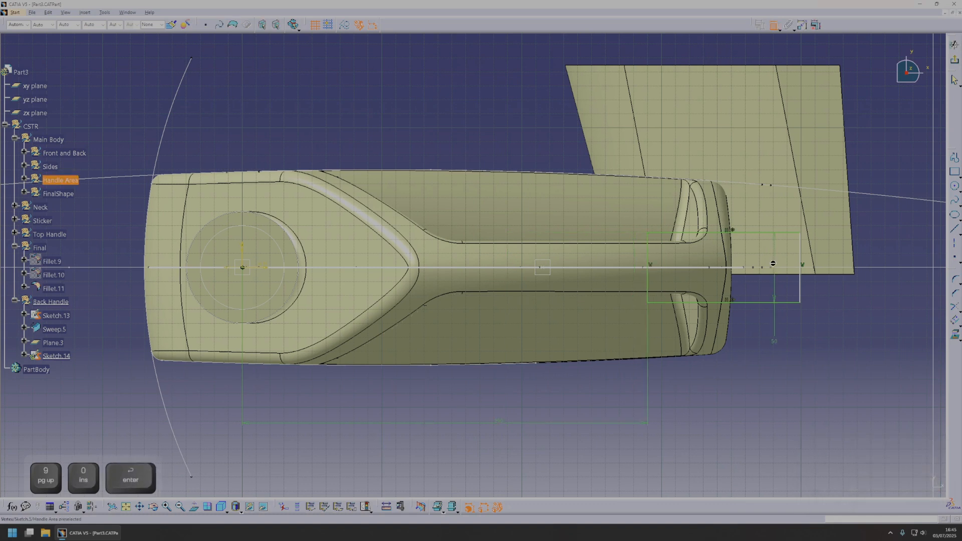
- Set the rectangle's length between its short sides to 80 mm and exit the sketch
click(653, 245)
double_click(704, 373)
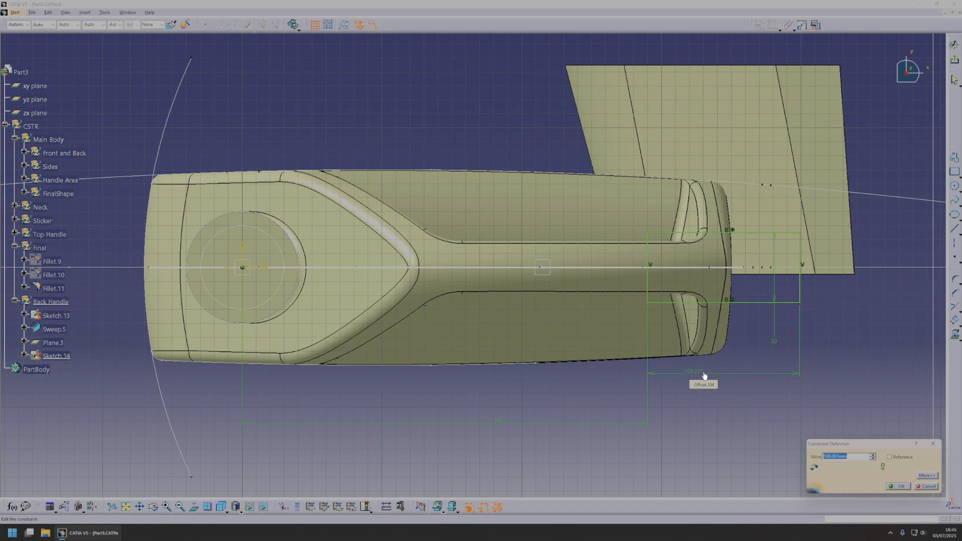
text(60)
key(Return)
key(Return)
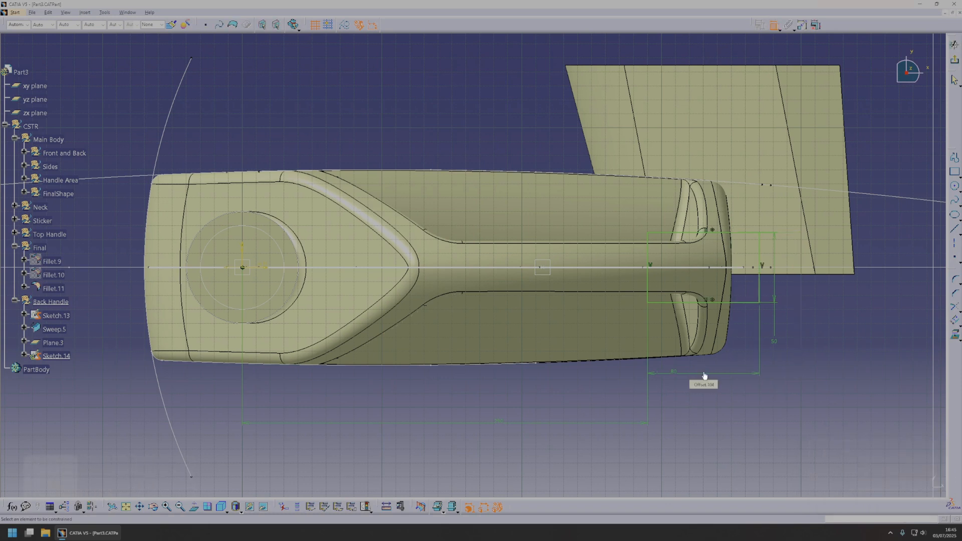
click(954, 45)
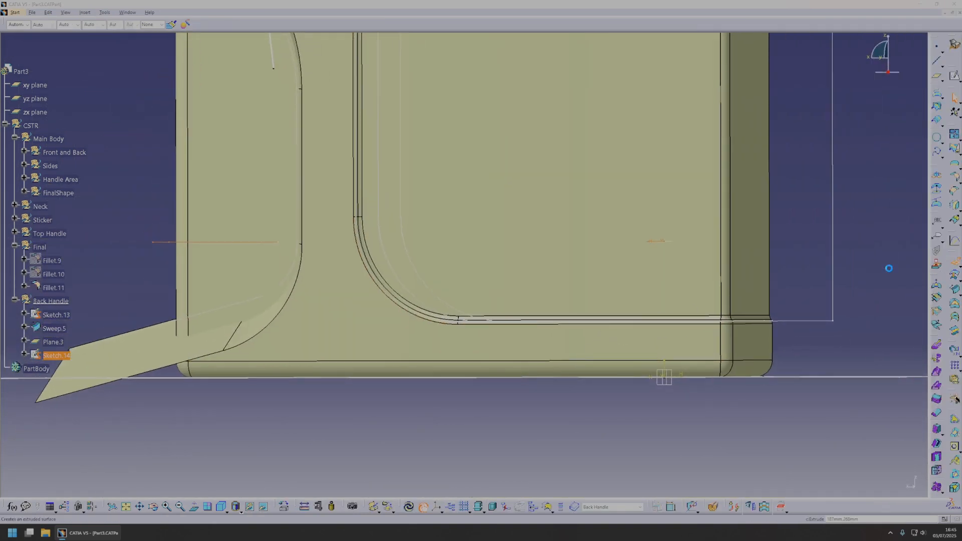
- Extrude the rectangle sketch as a surface with limit 1 at 180 mm and limit 2 at 0 mm
click(955, 260)
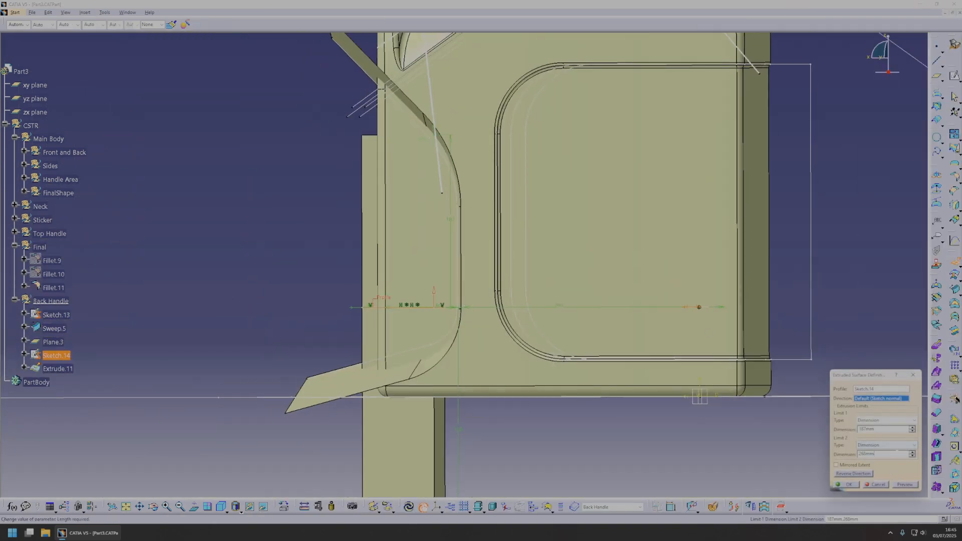
drag(875, 455, 852, 454)
text(0)
middle_drag(538, 352, 507, 264)
text(1)
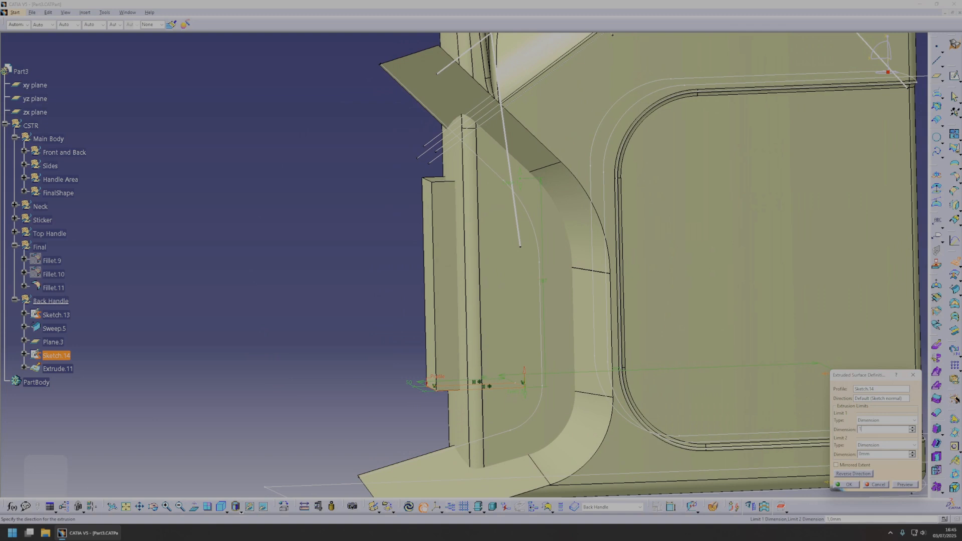
text(80mm)
key(Return)
- Hide the Final geometrical set so only the back handle surfaces remain in view
middle_drag(501, 376, 462, 337)
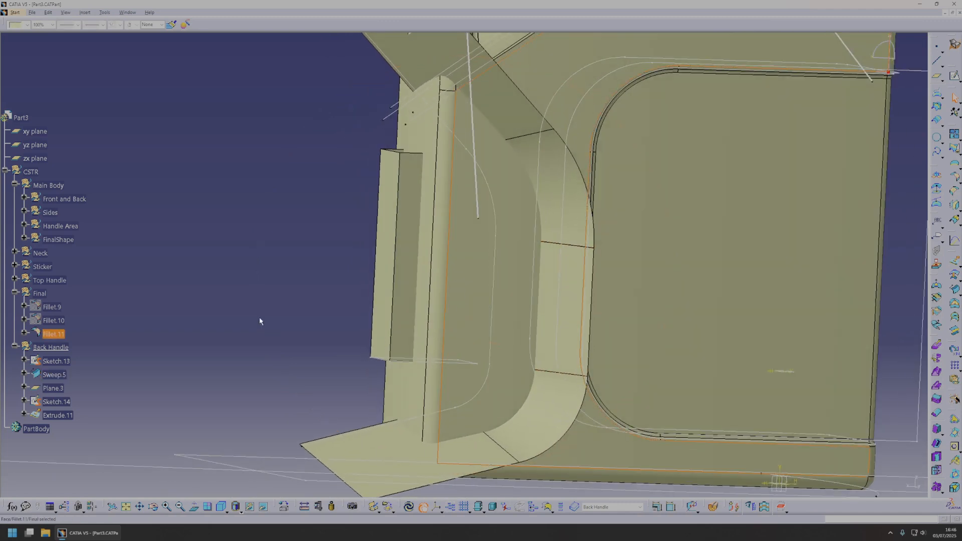
click(39, 294)
key(space)
middle_drag(320, 293, 559, 266)
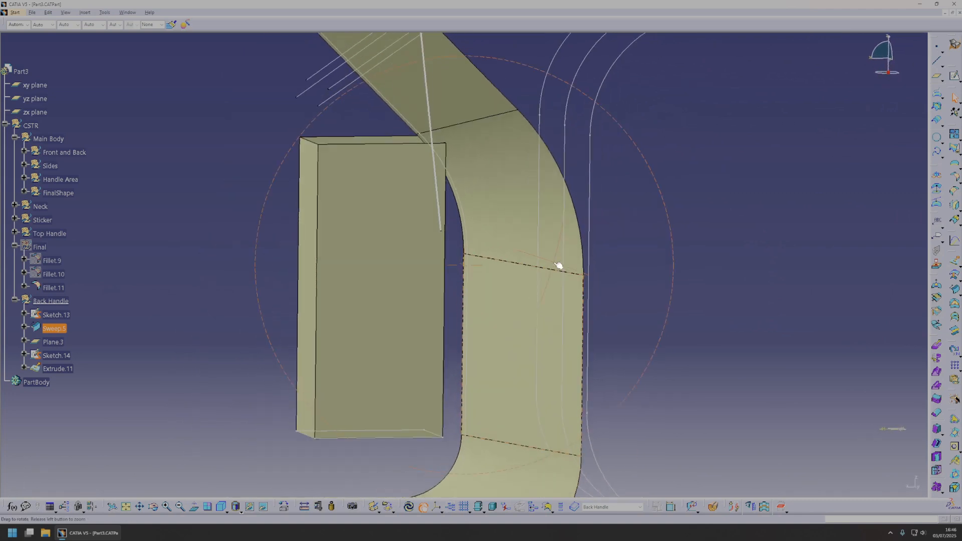
click(960, 180)
click(873, 186)
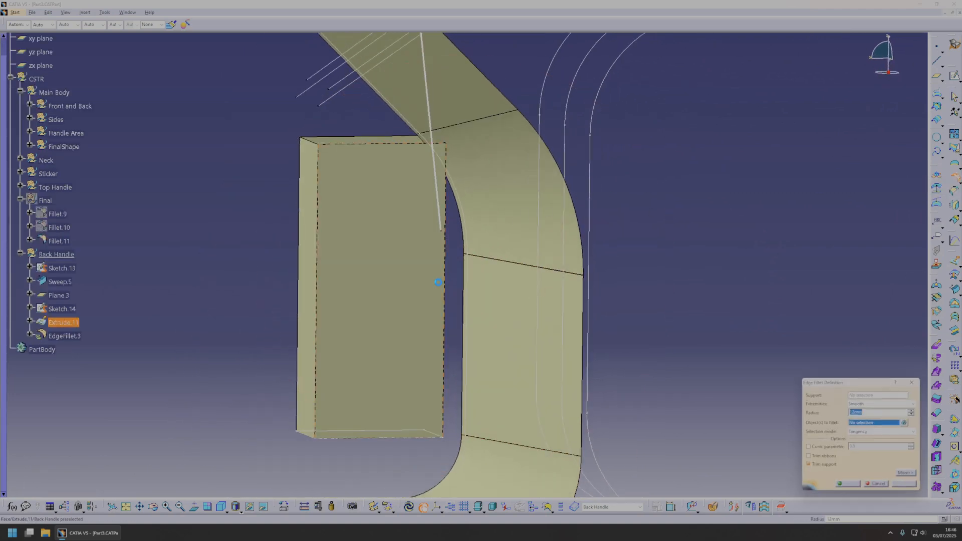
click(318, 260)
click(302, 258)
middle_drag(329, 311, 455, 327)
click(490, 313)
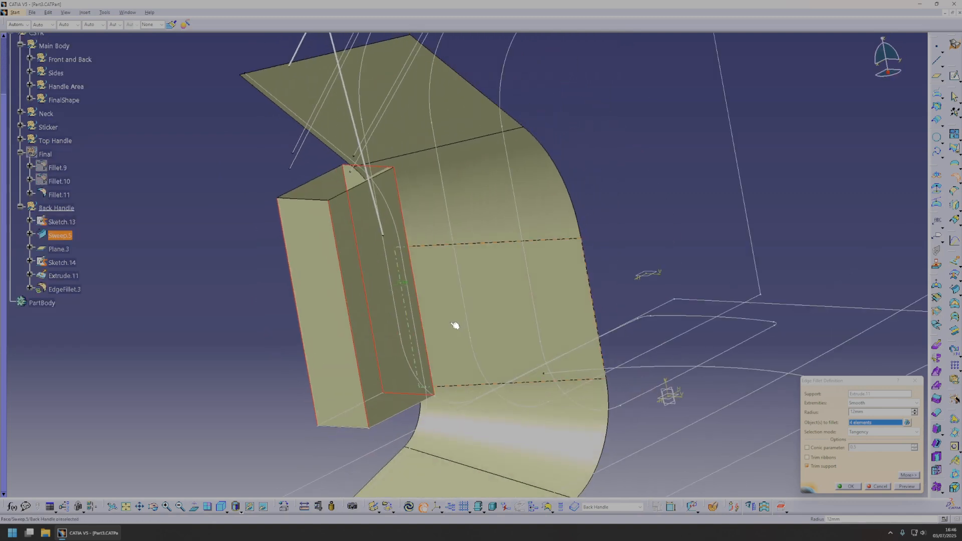
middle_drag(512, 318, 501, 281)
key(Escape)
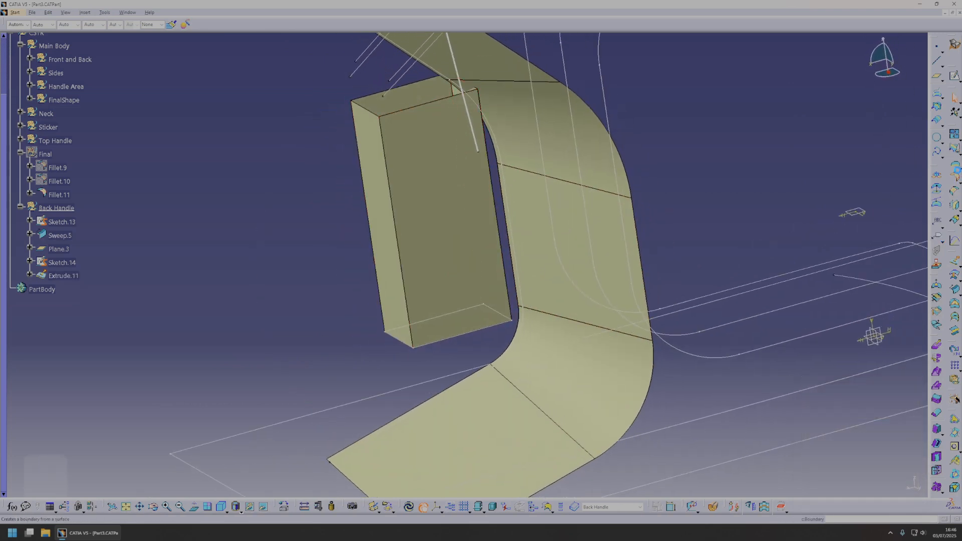
- Fillet the four vertical edges of the extruded rectangular surface with a 5 mm radius
click(954, 181)
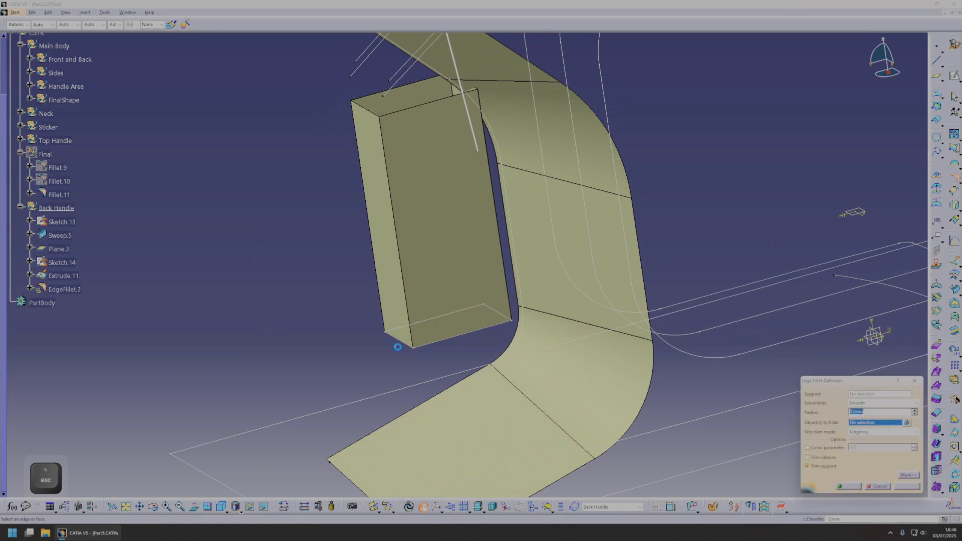
click(504, 267)
click(405, 269)
middle_drag(405, 269, 399, 281)
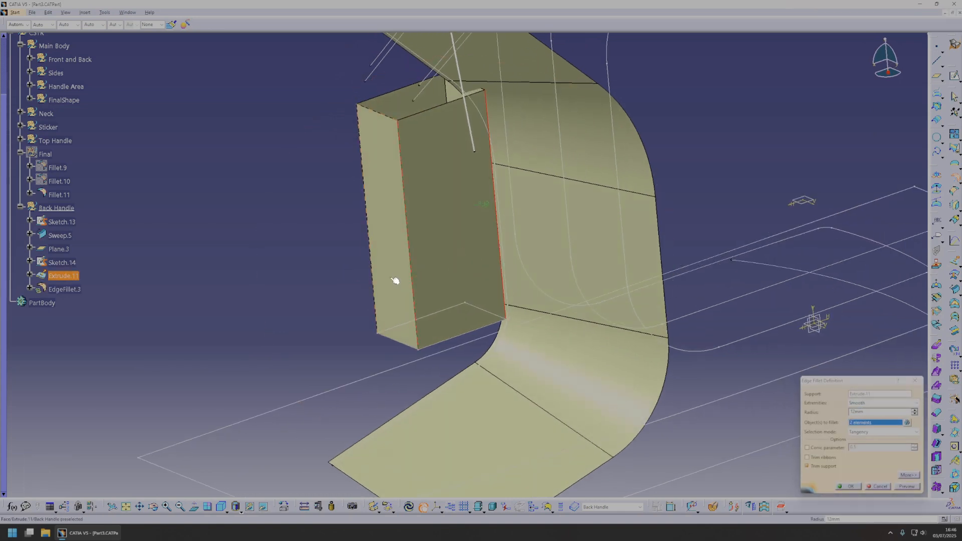
click(373, 259)
middle_drag(329, 316, 433, 261)
click(422, 256)
text(5)
click(904, 487)
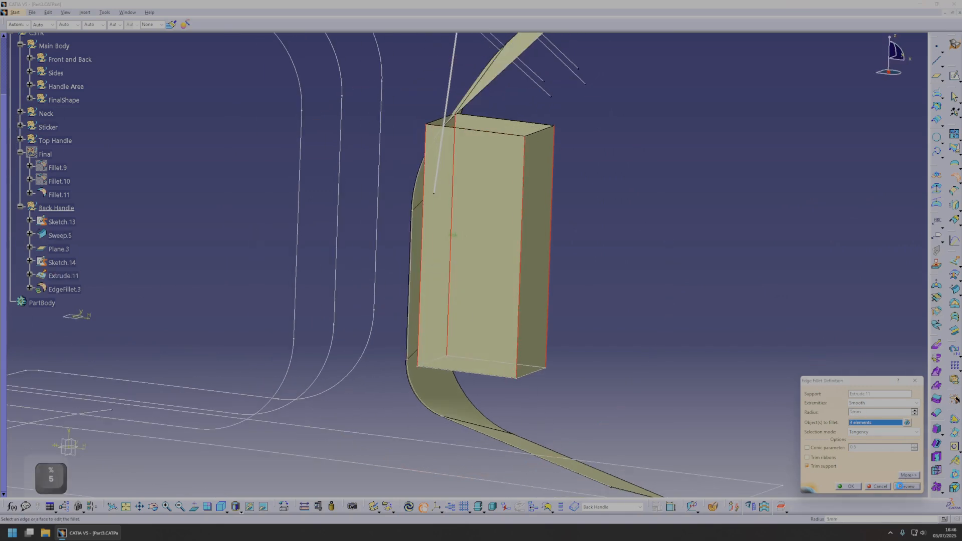
click(854, 487)
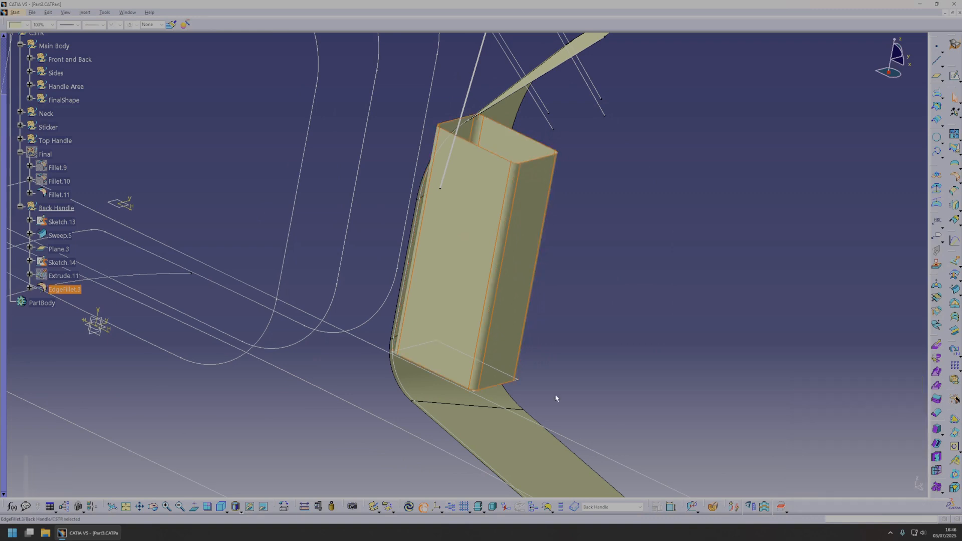
middle_click(511, 387)
middle_drag(506, 410, 466, 268)
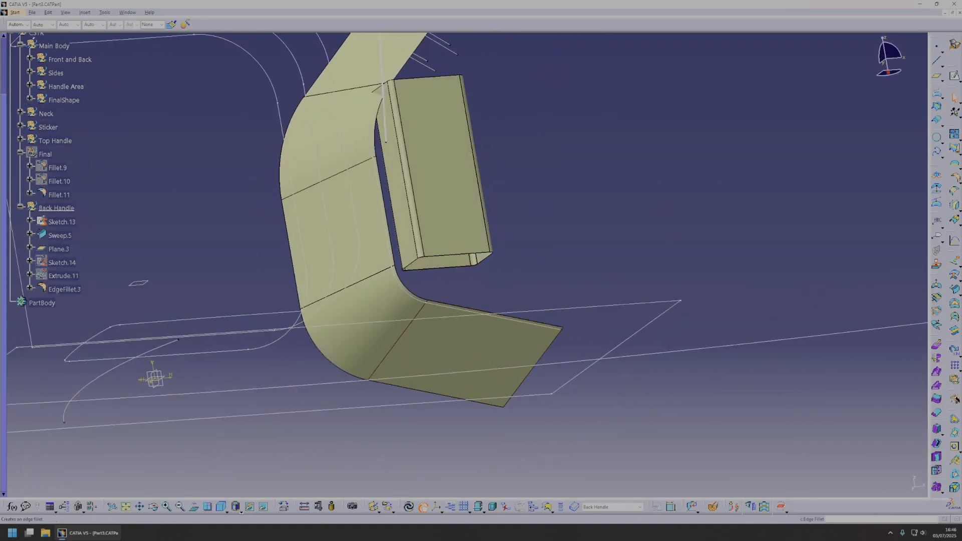
- Extract the closed lower and upper edge loops of the filleted rectangular tube with tangent continuity as two separate curves
click(960, 170)
click(468, 255)
click(757, 448)
click(761, 459)
click(846, 484)
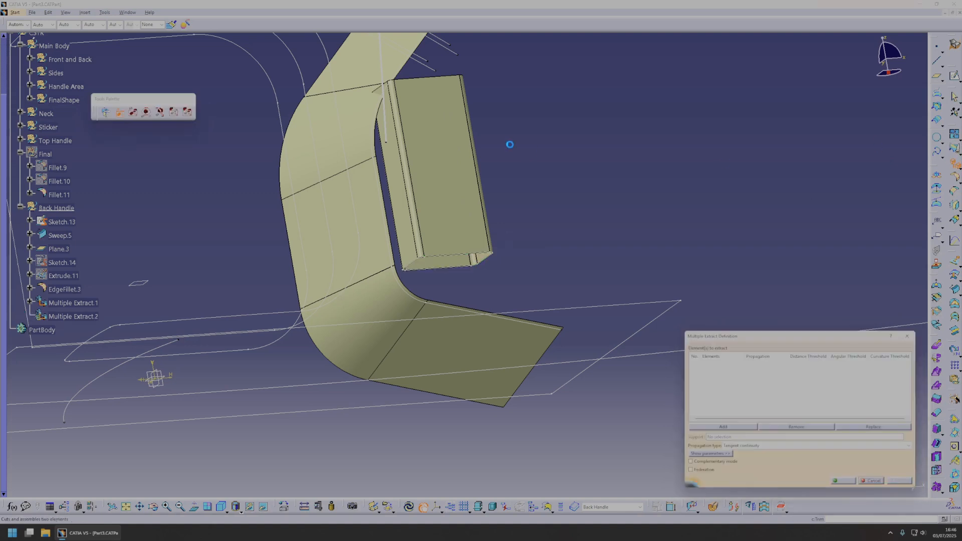
click(449, 79)
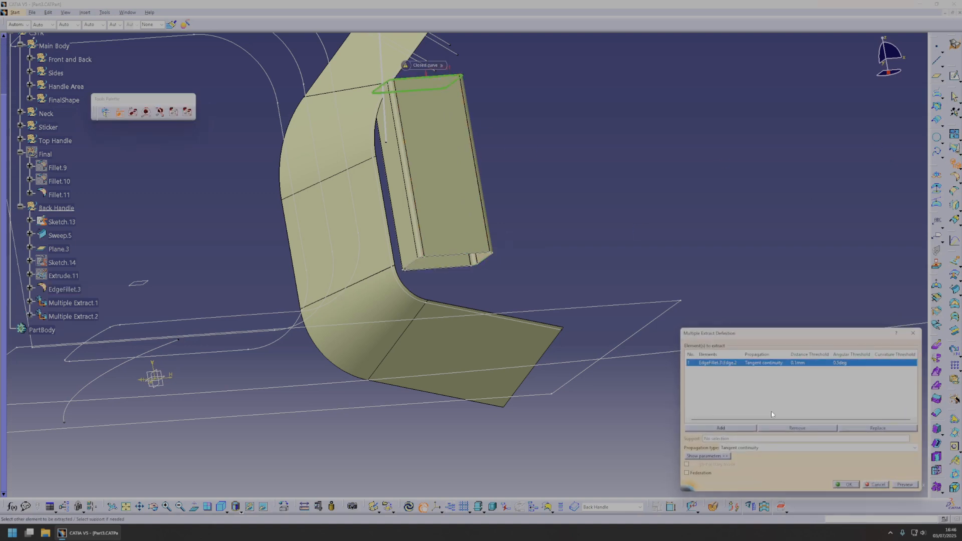
click(855, 484)
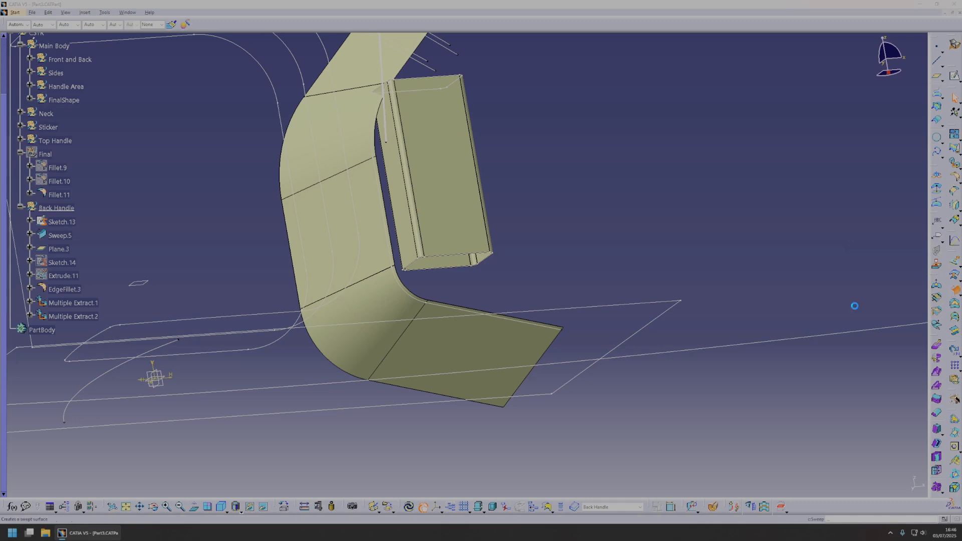
- Try a draft-direction line sweep with the extracted lower loop as guide curve and the tube's flat face as direction
click(465, 255)
click(466, 210)
middle_drag(498, 254, 407, 260)
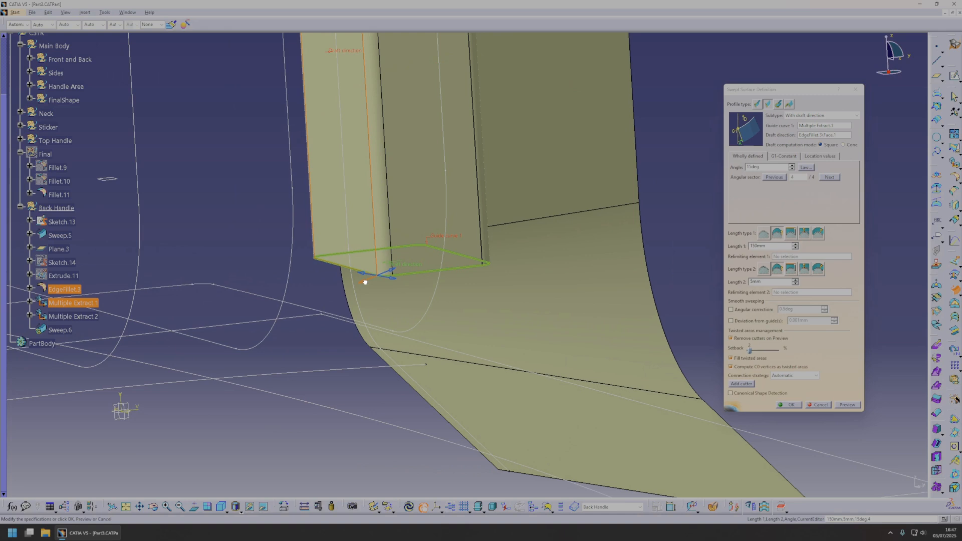
click(792, 166)
click(857, 404)
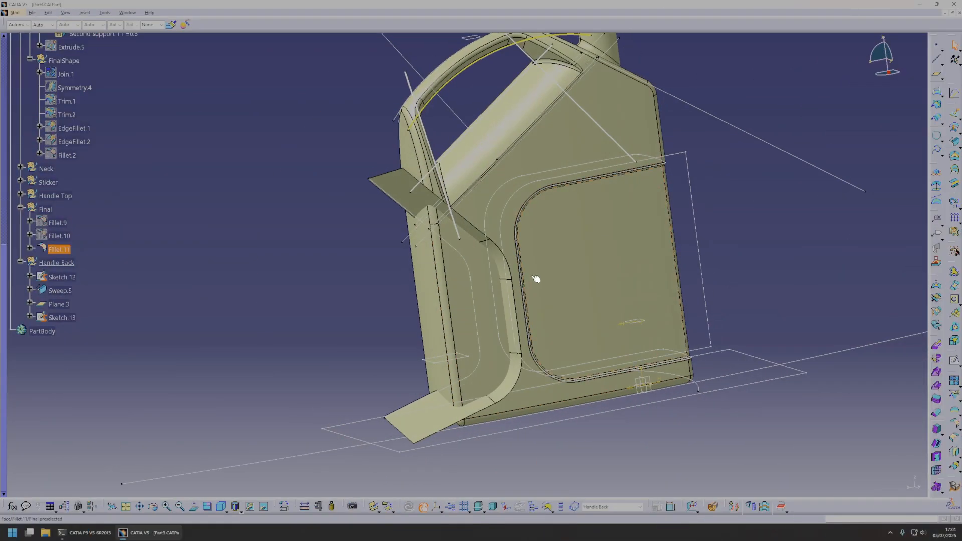
- Examine how the back handle's swept surface and rectangle sketch sit against the rear of the bottle body
middle_drag(536, 278, 530, 125)
middle_drag(586, 321, 619, 282)
middle_drag(517, 301, 519, 250)
middle_drag(542, 314, 519, 304)
drag(519, 304, 508, 301)
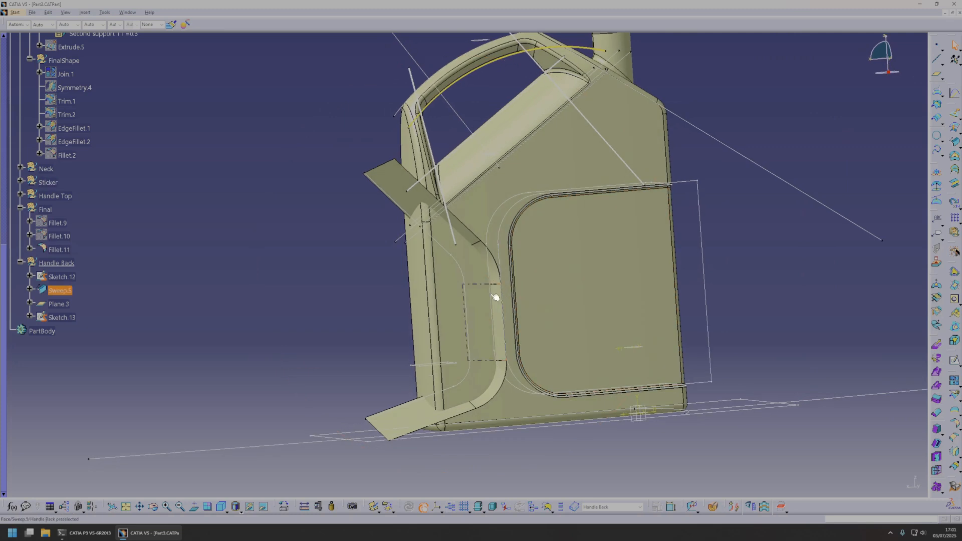
click(453, 365)
mouse_move(454, 368)
middle_down()
mouse_move(532, 360)
mouse_move(440, 322)
mouse_move(451, 181)
middle_up()
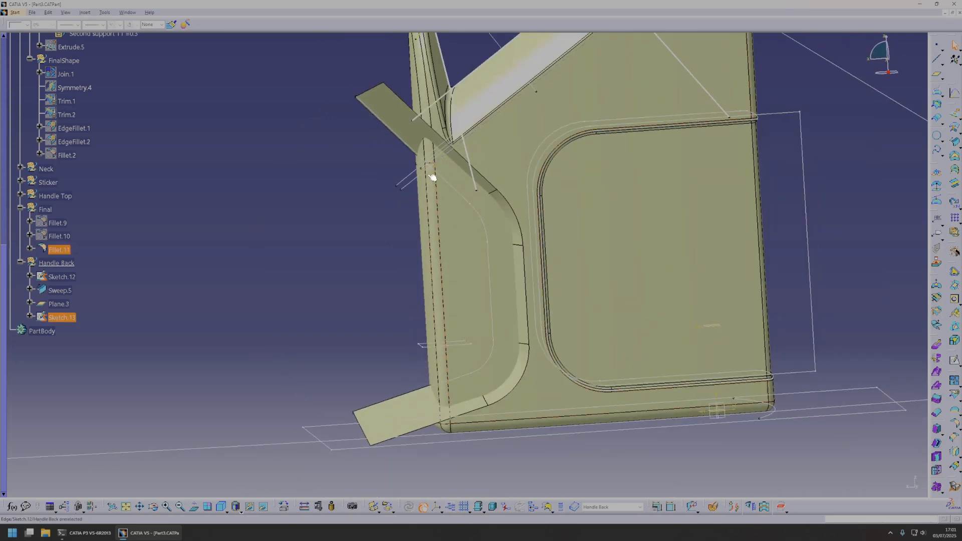
mouse_move(430, 297)
middle_down()
mouse_move(459, 338)
mouse_move(454, 351)
mouse_move(464, 335)
middle_up()
click(474, 380)
click(481, 363)
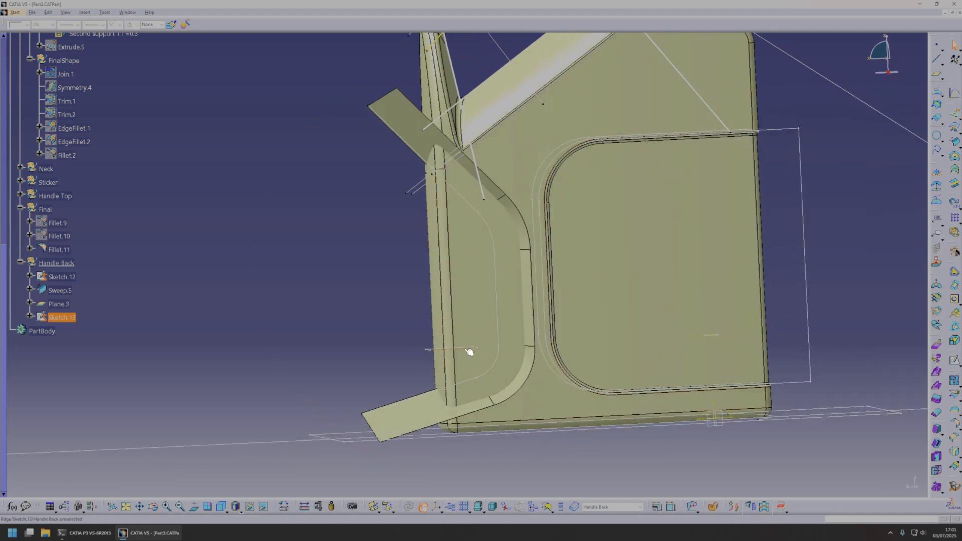
click(453, 331)
click(471, 355)
middle_drag(466, 349, 446, 367)
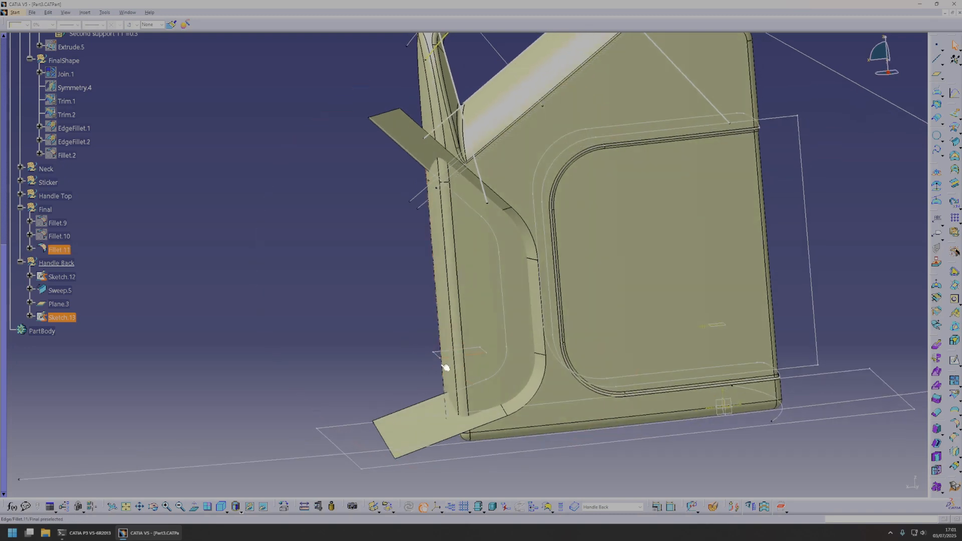
click(653, 323)
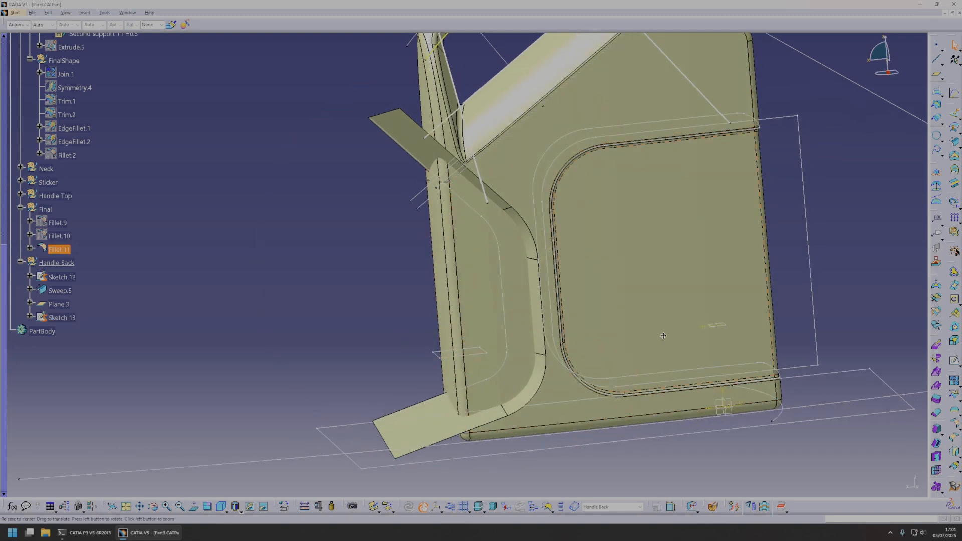
middle_drag(663, 328, 737, 326)
middle_drag(751, 264, 840, 263)
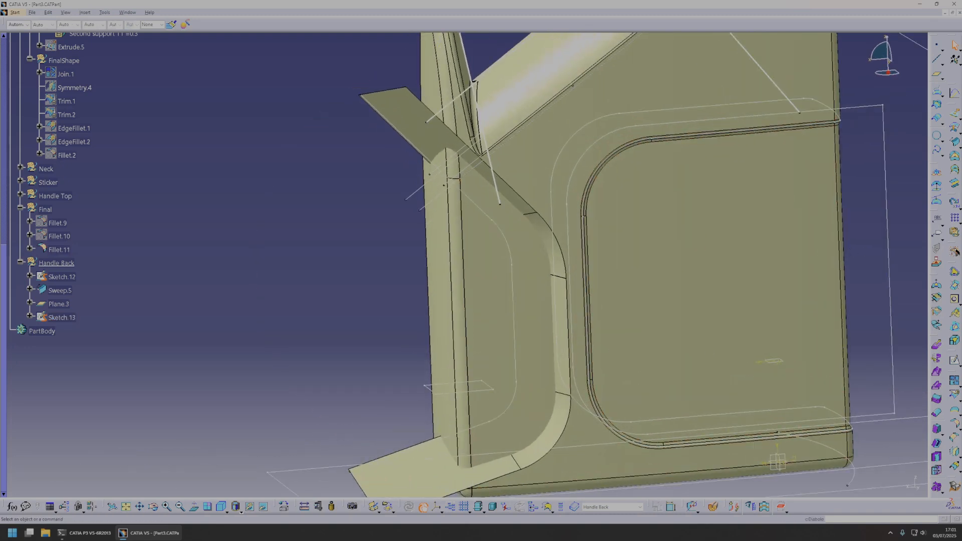
- Extrude the back handle's rectangle sketch as a surface to both sides and hide the Final geometrical set
click(956, 116)
click(493, 393)
mouse_move(491, 391)
middle_down()
mouse_move(477, 349)
mouse_move(474, 206)
middle_up()
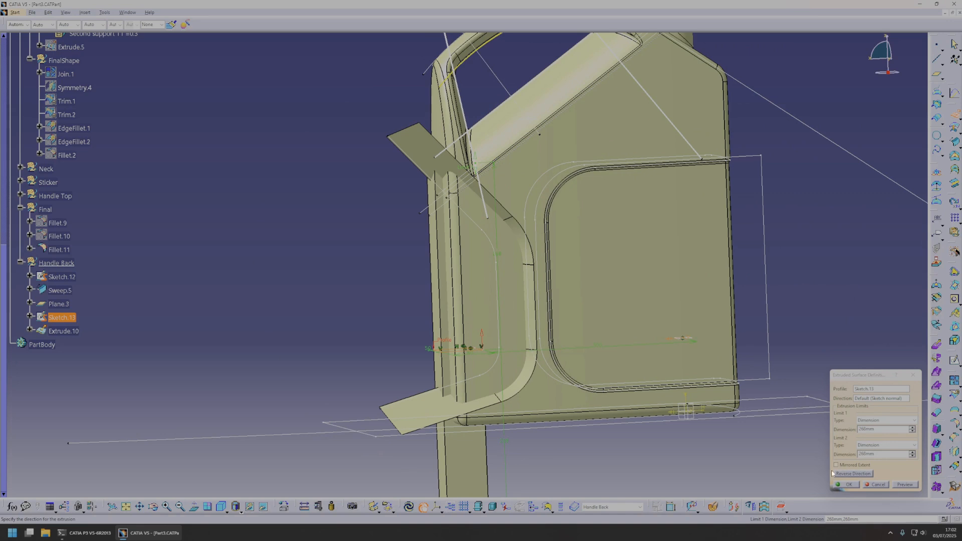
click(845, 485)
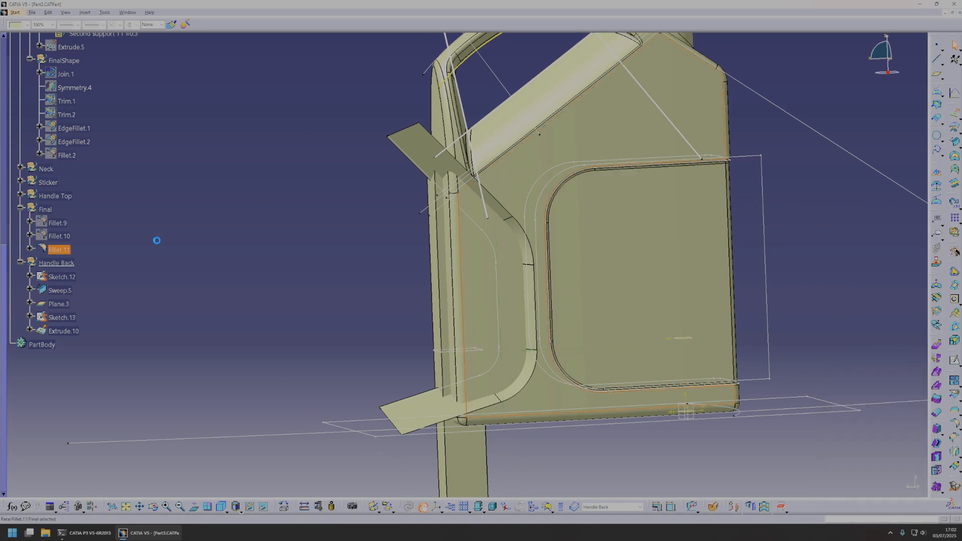
click(47, 210)
key(space)
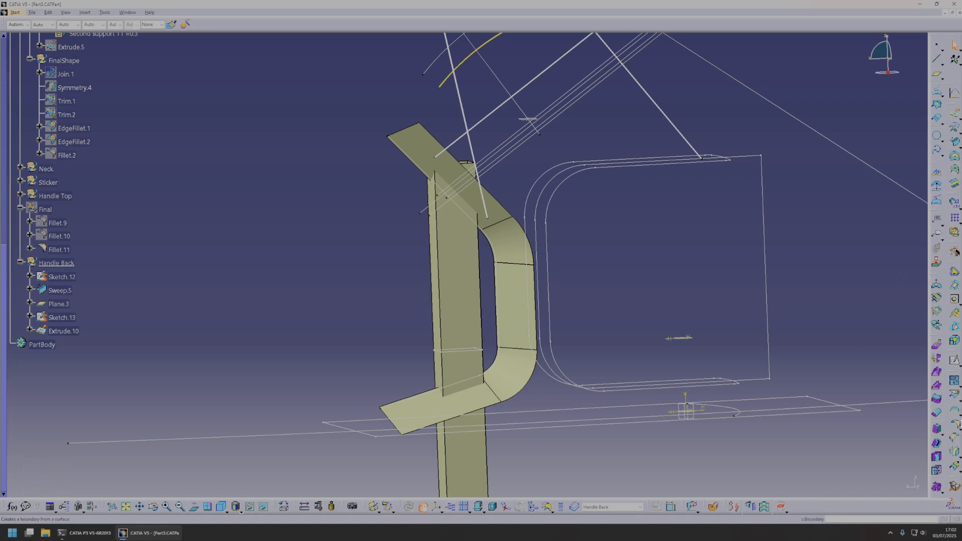
- Fillet the four long vertical edges of the extruded rectangular tube with a single Edge Fillet
click(940, 432)
click(888, 434)
click(441, 304)
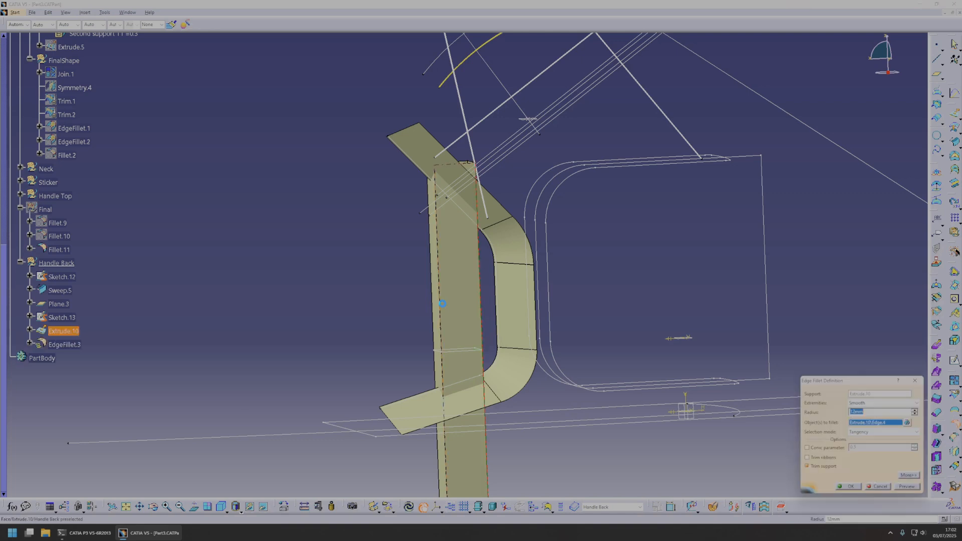
click(436, 299)
middle_drag(389, 338, 466, 273)
click(472, 274)
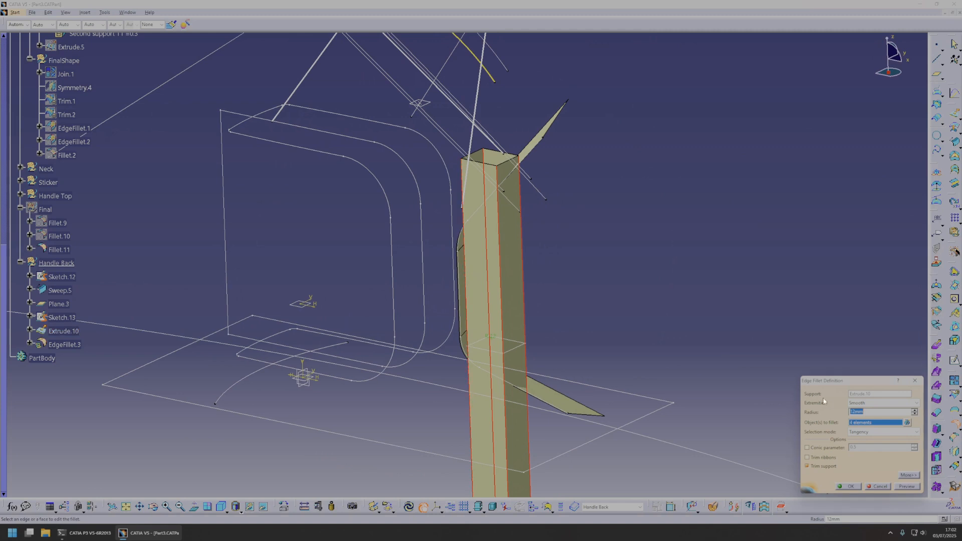
click(850, 486)
- Create a plane offset upward from the rectangle sketch's plane, Plane.3
middle_drag(636, 321, 471, 307)
click(59, 304)
middle_drag(618, 237, 608, 240)
click(751, 372)
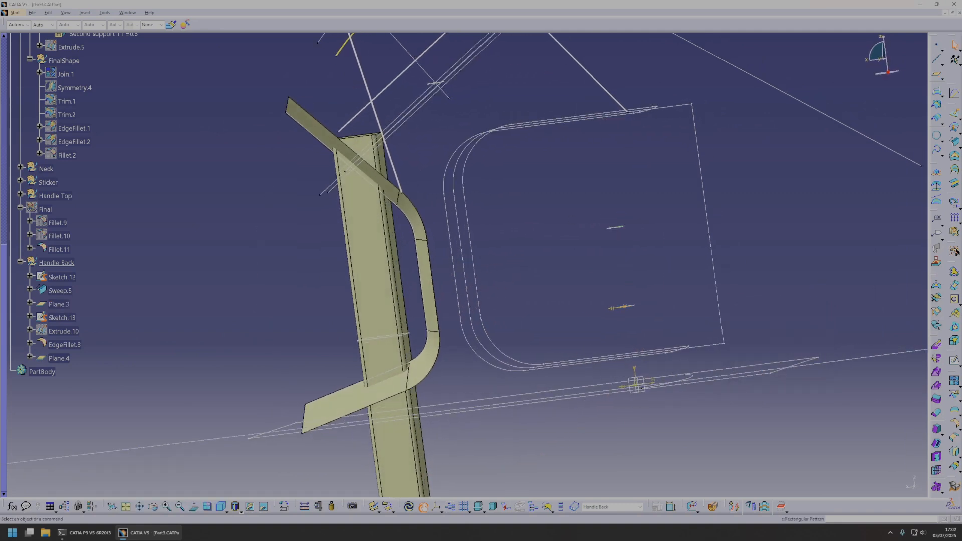
- Intersect both offset planes, Plane.3 and Plane.4, with the filleted tube surface in one multi-output intersection
click(936, 107)
click(617, 227)
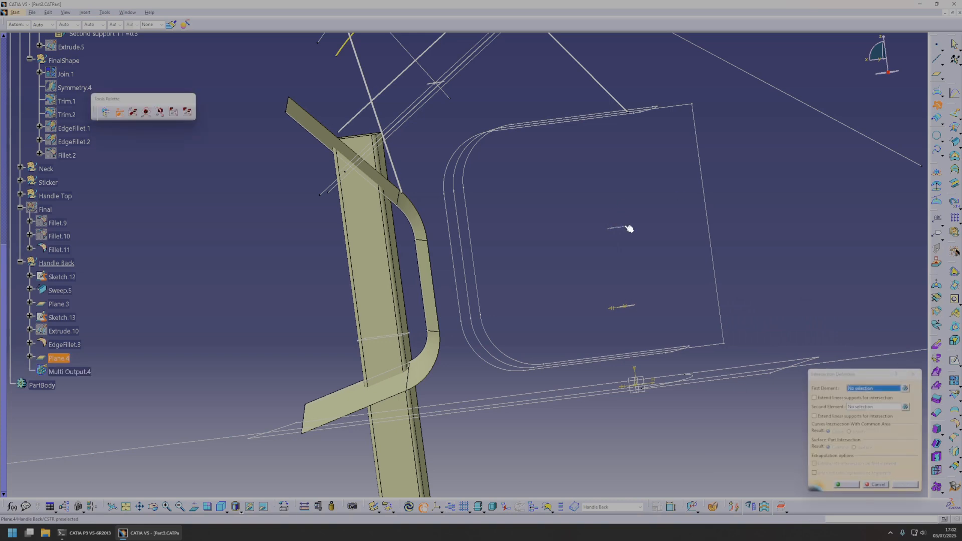
click(906, 388)
middle_drag(635, 285, 622, 317)
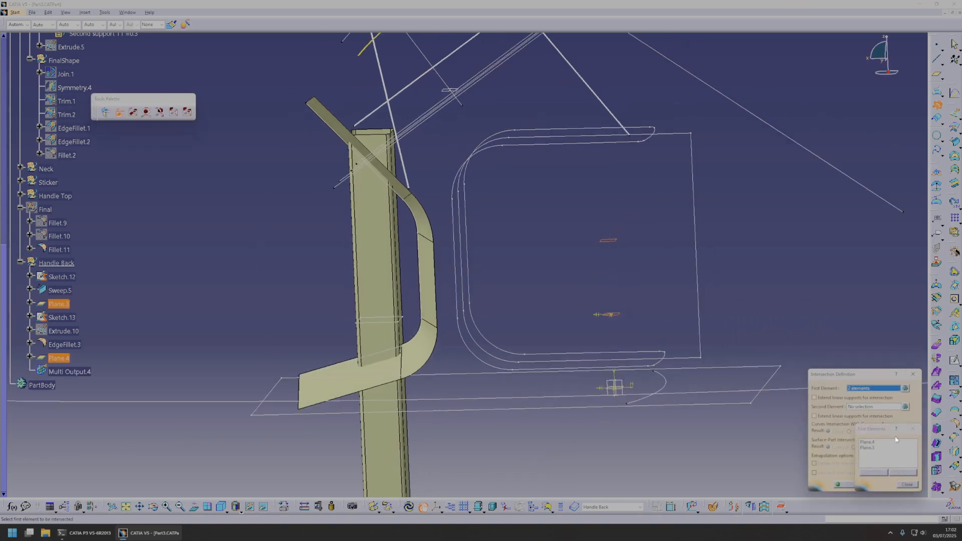
click(907, 485)
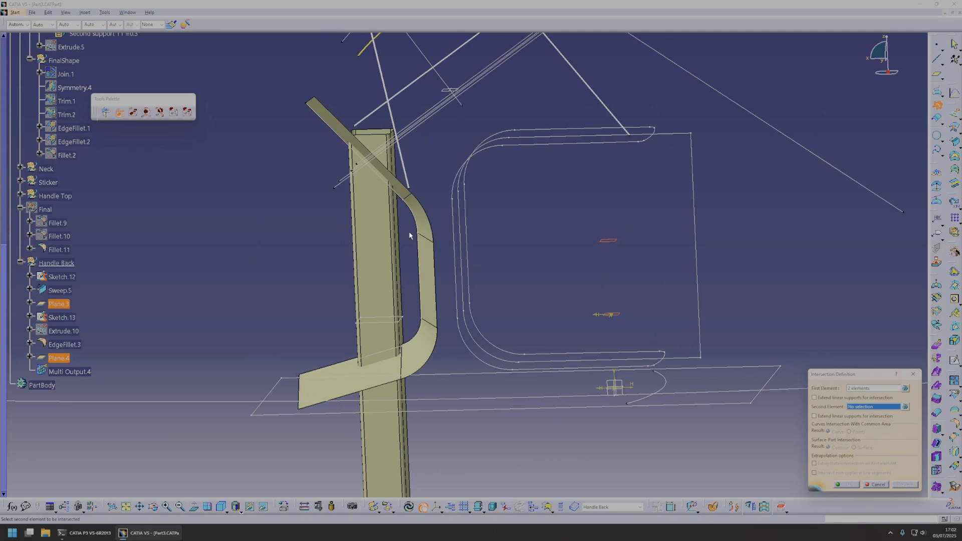
click(380, 237)
middle_drag(441, 325, 541, 301)
key(Escape)
- Try a draft-direction line sweep from the upper intersection curve, using the tube face as draft direction and a 65° angle
mouse_move(466, 285)
middle_down()
mouse_move(485, 314)
mouse_move(470, 301)
middle_up()
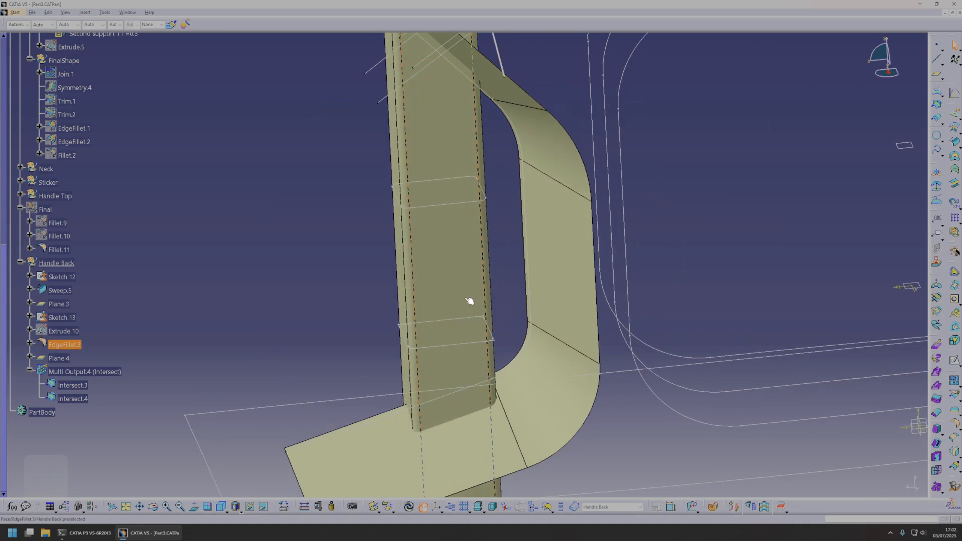
click(956, 142)
click(434, 207)
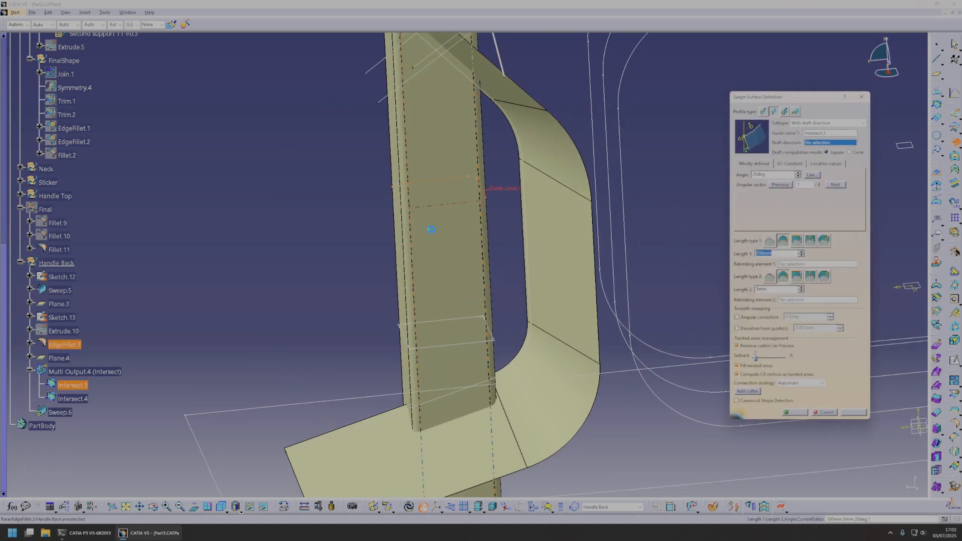
click(458, 248)
middle_drag(456, 253, 450, 226)
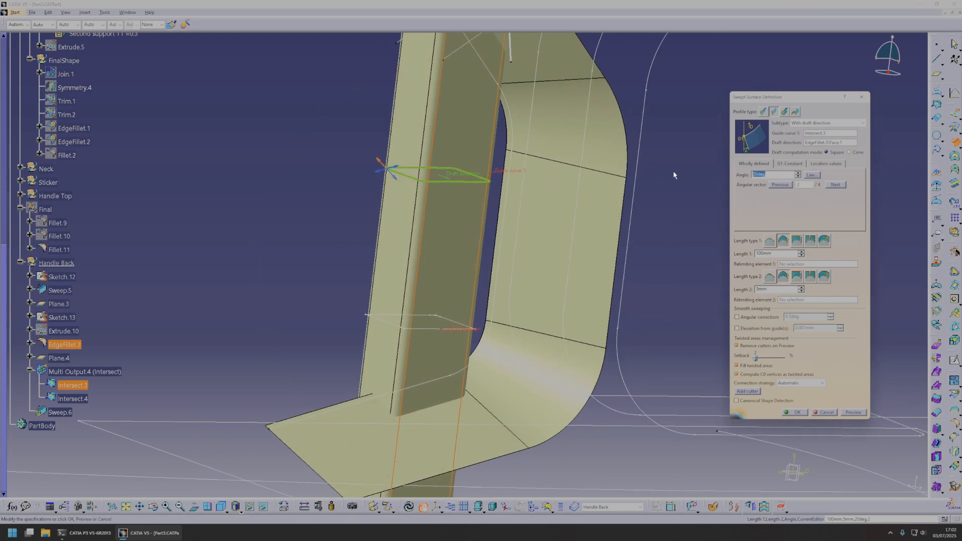
text(65)
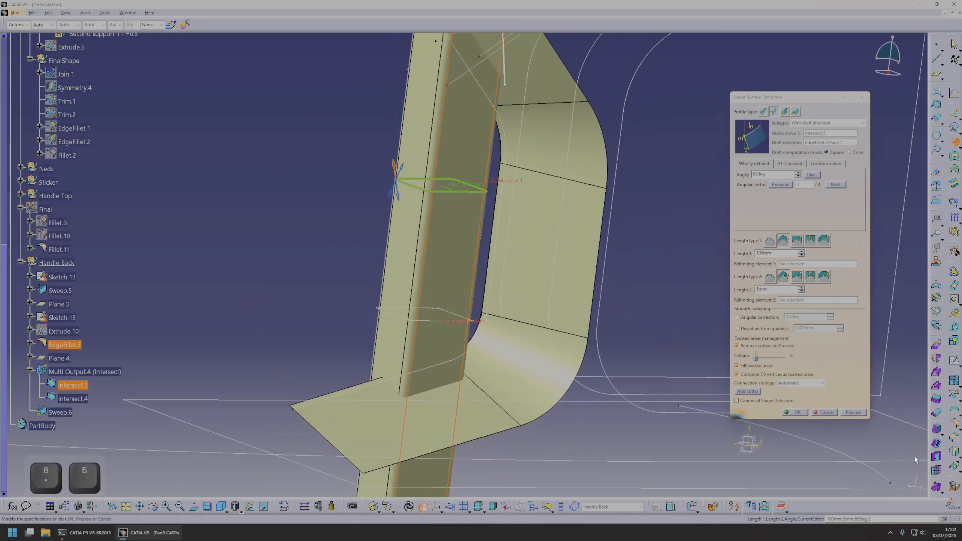
click(537, 285)
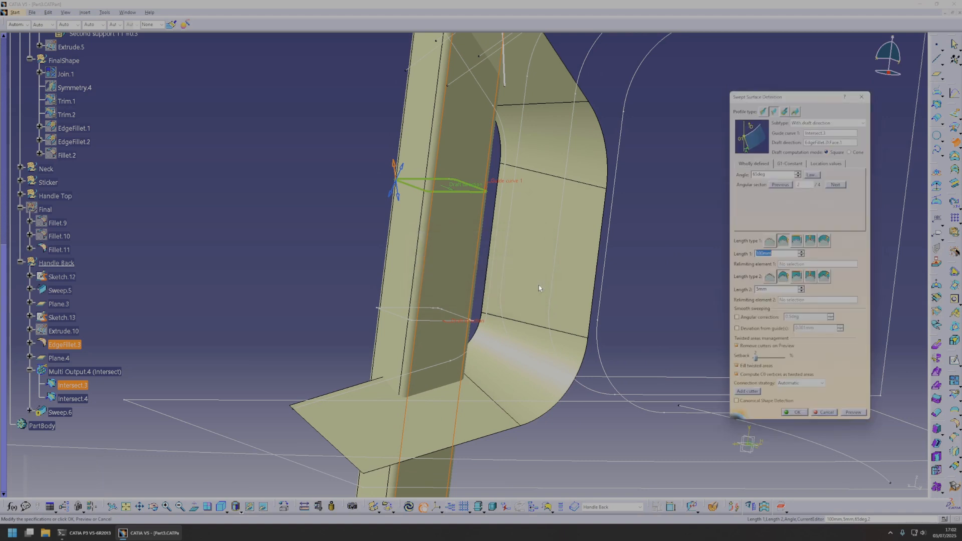
- Sweep a flared surface with reference surface from the upper intersection curve, using the filleted tube as reference, 100 mm and 5 mm long
click(820, 124)
click(838, 143)
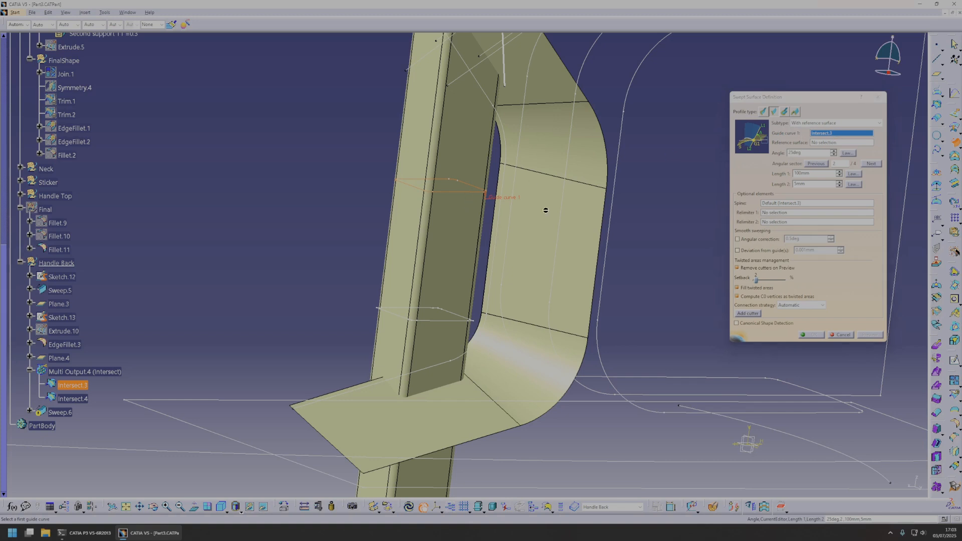
click(848, 143)
click(451, 221)
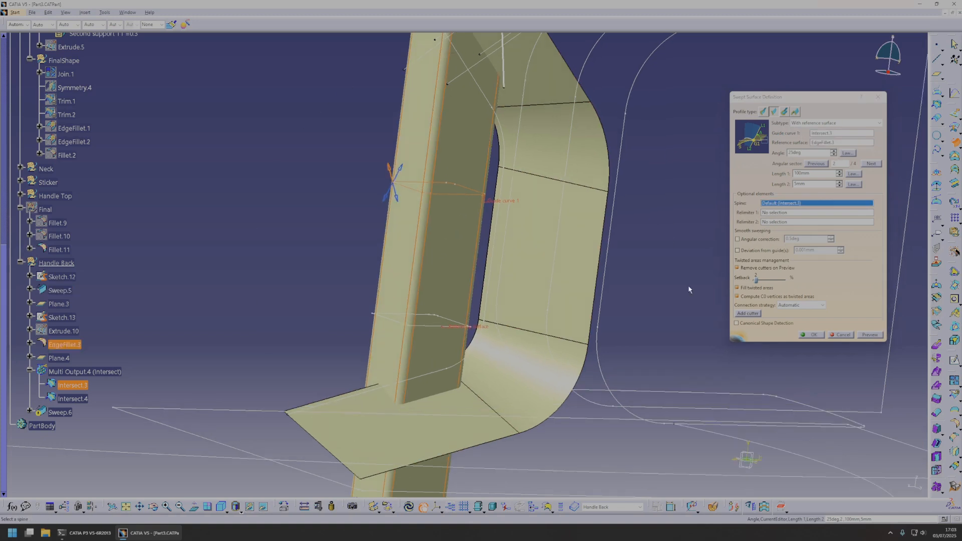
click(870, 334)
middle_drag(589, 242, 693, 292)
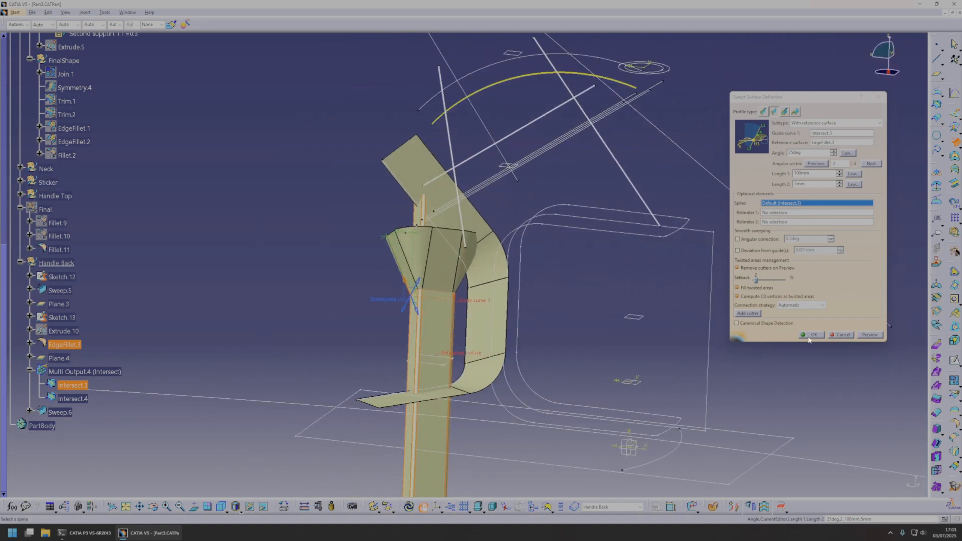
click(811, 335)
- Raise the upper plane, Plane.4, to an offset of about 155 mm from Plane.3 and update the part
double_click(640, 317)
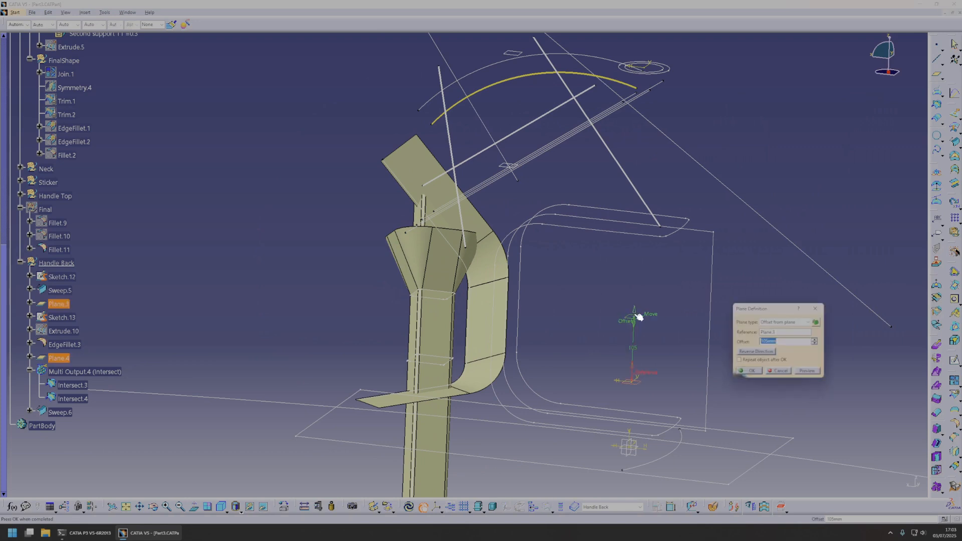
middle_drag(550, 259, 616, 298)
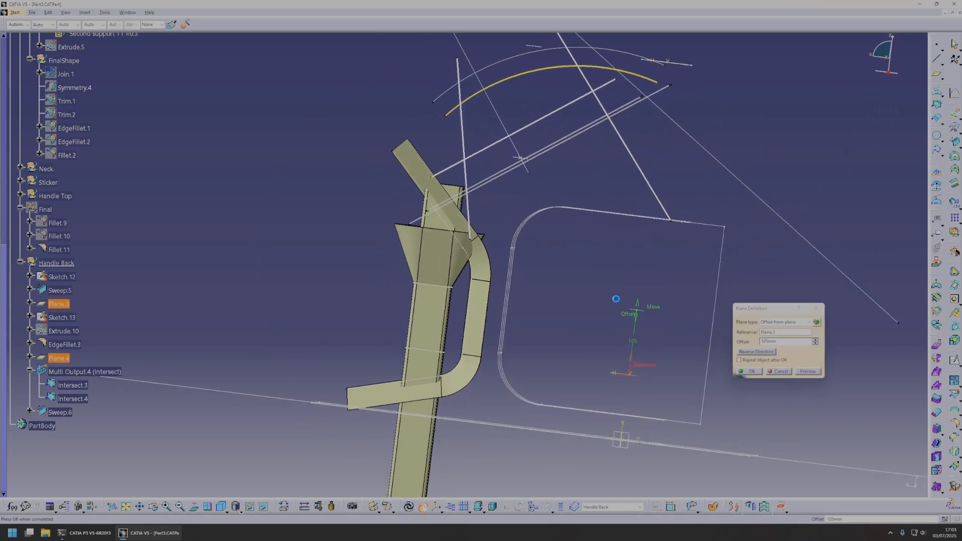
drag(629, 315, 637, 293)
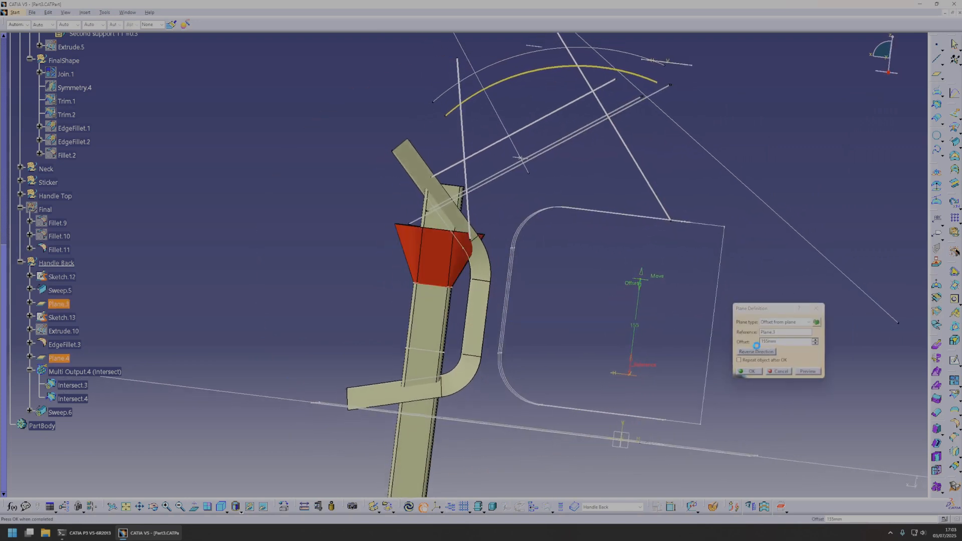
click(753, 373)
click(411, 507)
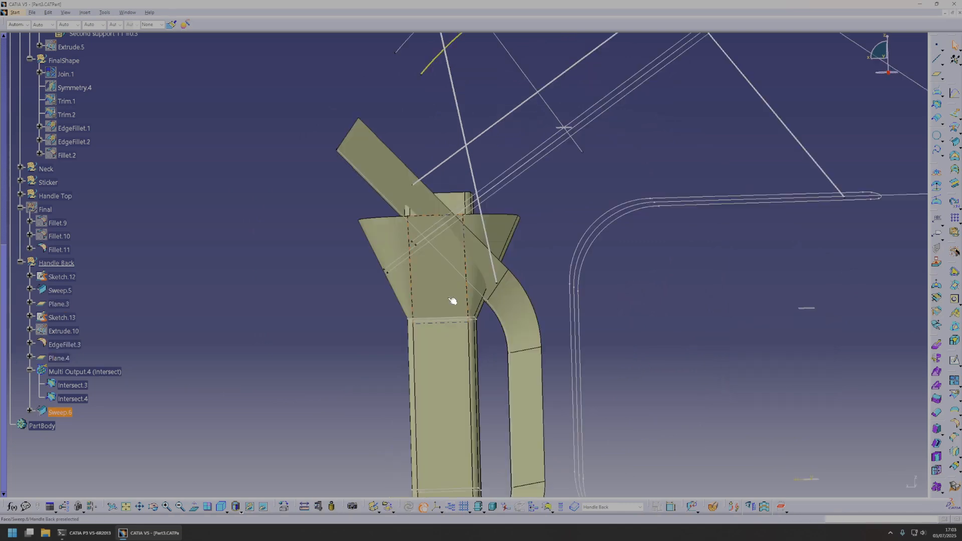
- Set the flared sweep's angle to its reference surface to 15°
double_click(451, 287)
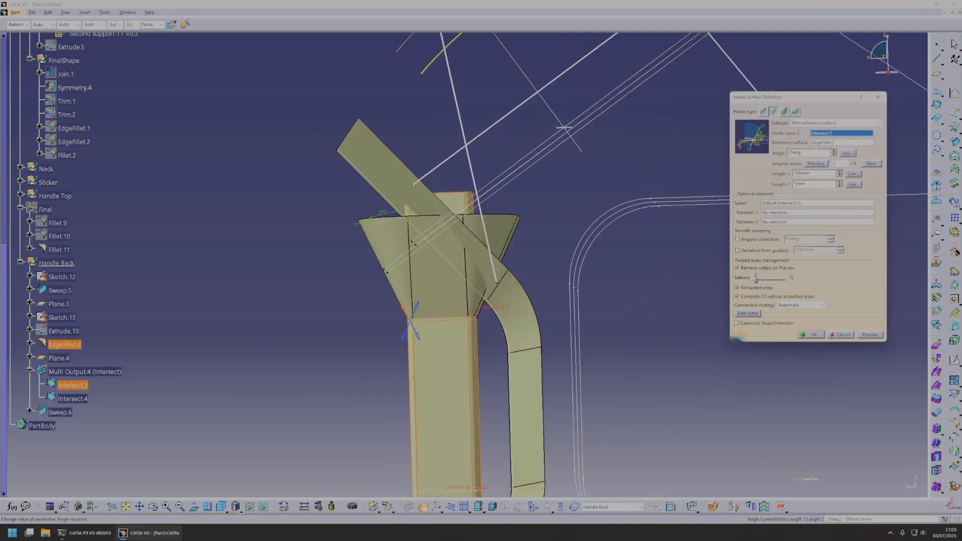
text(20)
text(15)
click(806, 335)
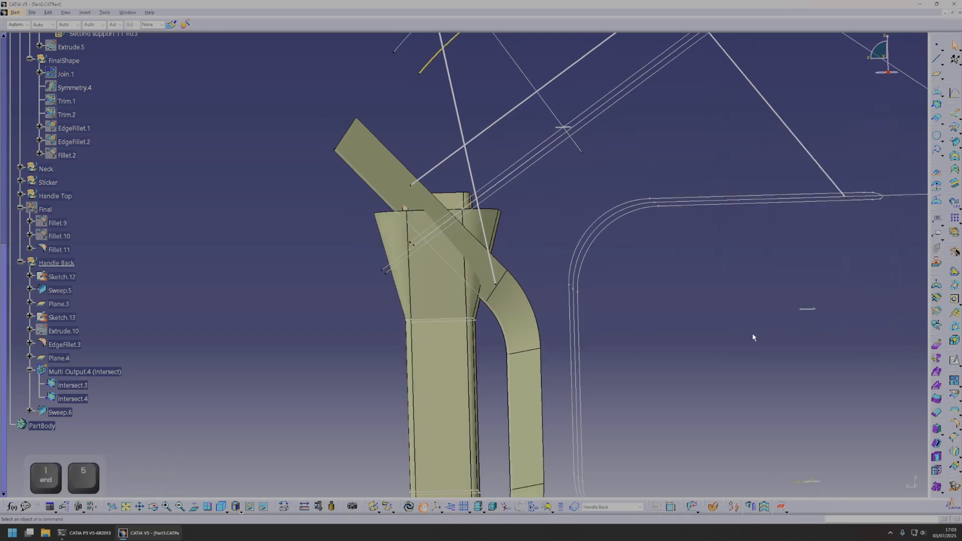
- Set the upper flared sweep's first length to 160 mm
double_click(459, 290)
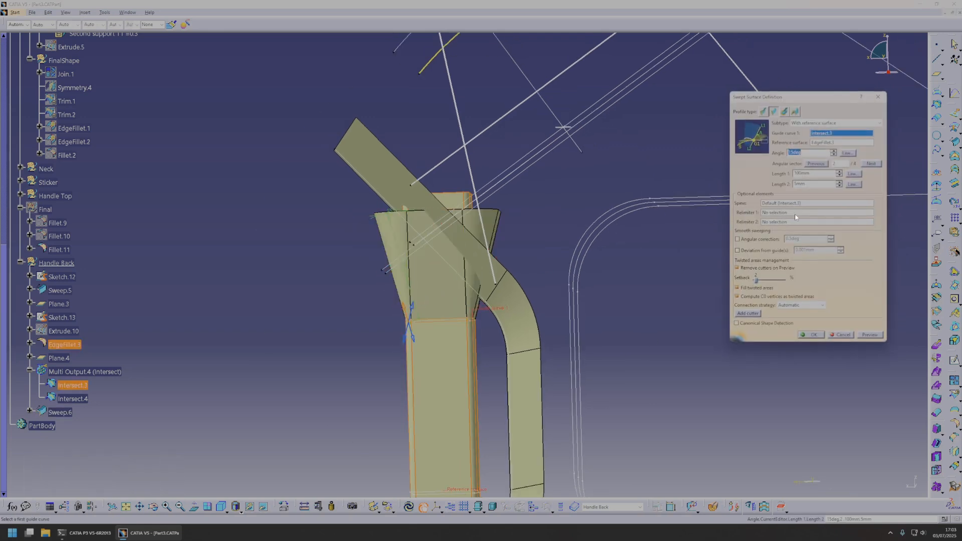
middle_drag(693, 201, 626, 260)
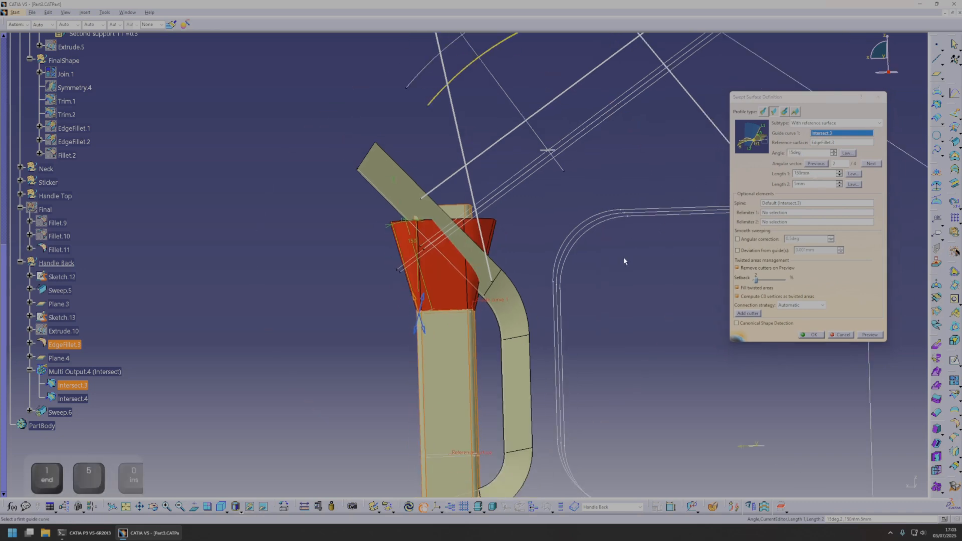
click(813, 336)
middle_drag(608, 321, 577, 298)
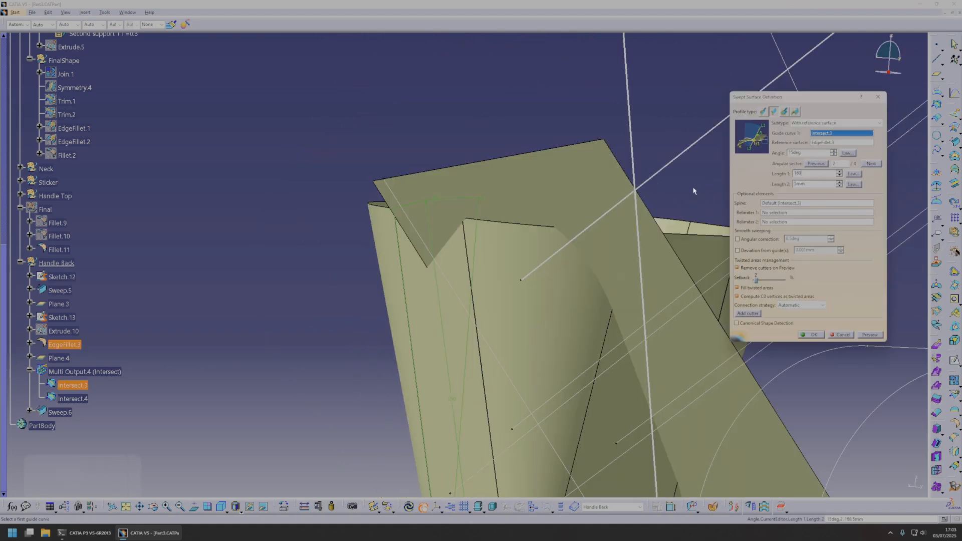
text(160)
key(Return)
- Sweep a matching flare from the lower intersection curve with the filleted tube as reference surface, at 15°, 160 mm and 5 mm long
middle_drag(590, 276, 609, 388)
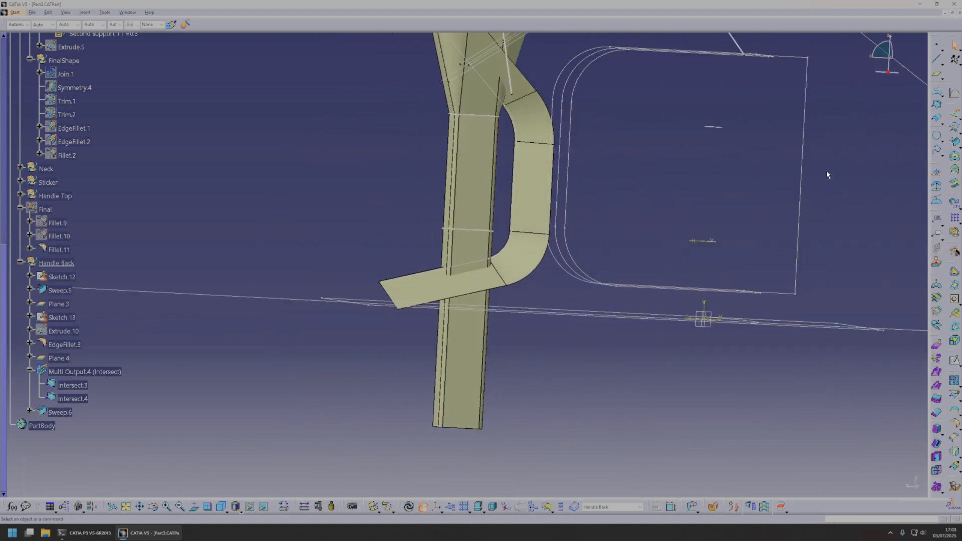
click(956, 141)
click(479, 231)
middle_drag(666, 249, 586, 243)
click(396, 235)
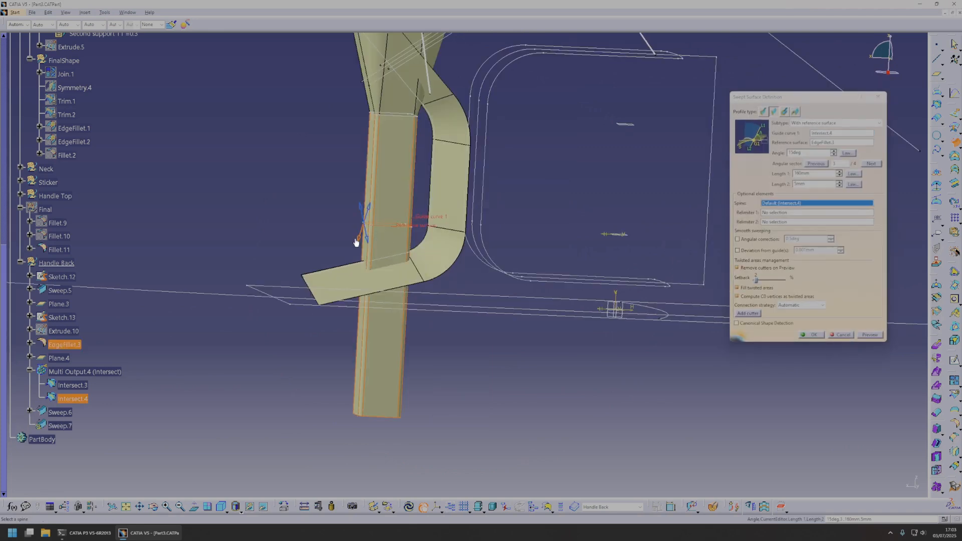
middle_drag(457, 296, 511, 353)
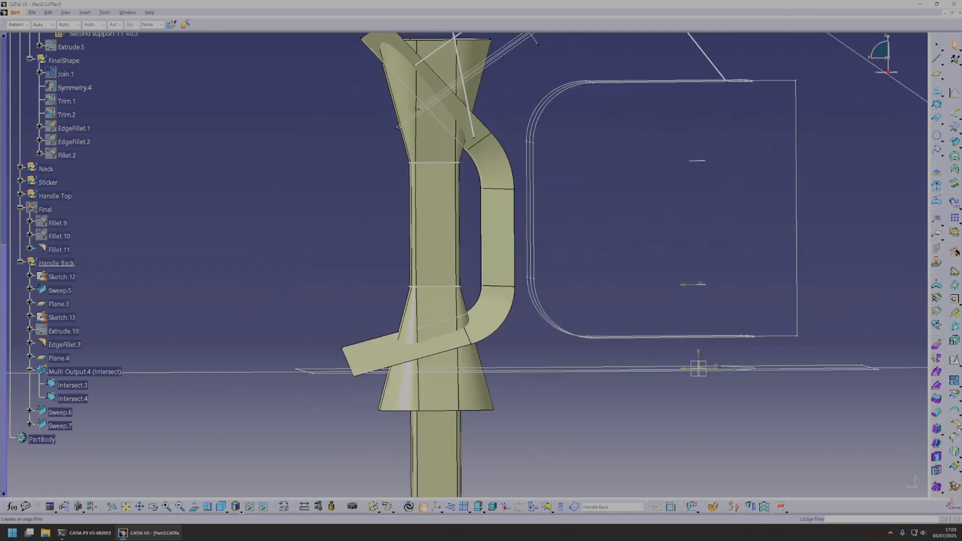
- Create a 10 mm bi-tangent fillet between the lower flared sweep and the grip tube, trimming both supports
click(960, 429)
click(874, 435)
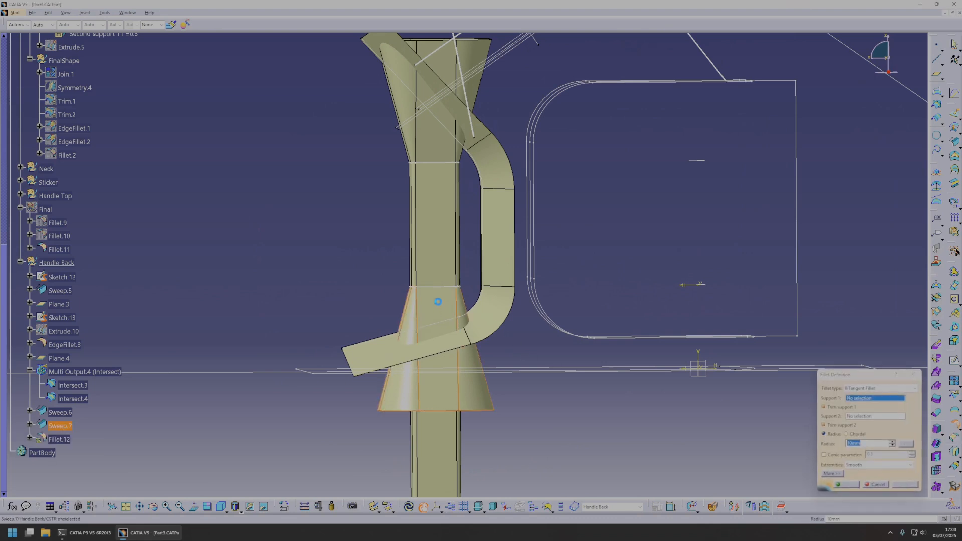
click(444, 305)
click(445, 264)
double_click(857, 444)
text(10)
middle_drag(516, 274, 650, 307)
click(851, 483)
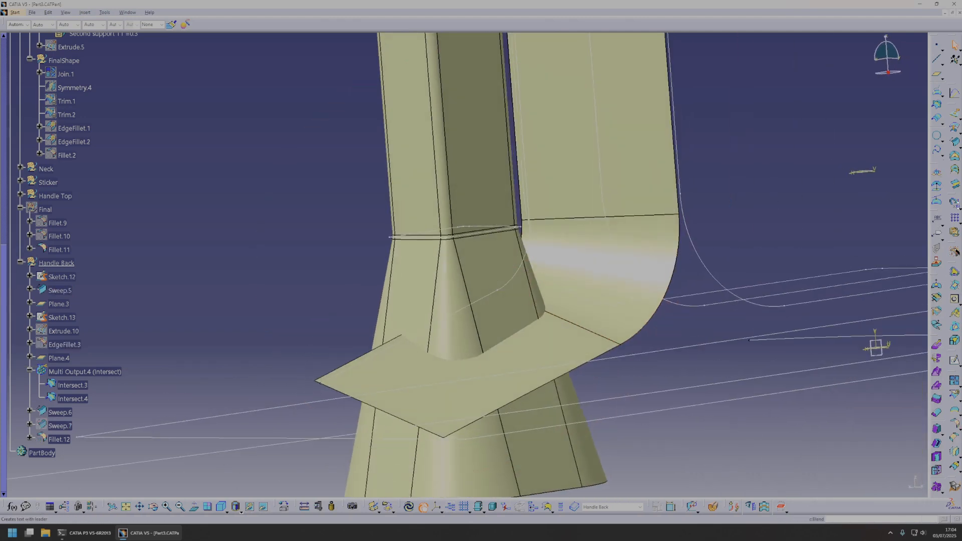
- Create a 10 mm bi-tangent fillet between the filleted grip tube and the upper flared sweep
click(956, 428)
middle_drag(476, 80, 501, 311)
click(483, 286)
click(472, 240)
scroll(540, 358, up, 1)
middle_drag(542, 363, 424, 190)
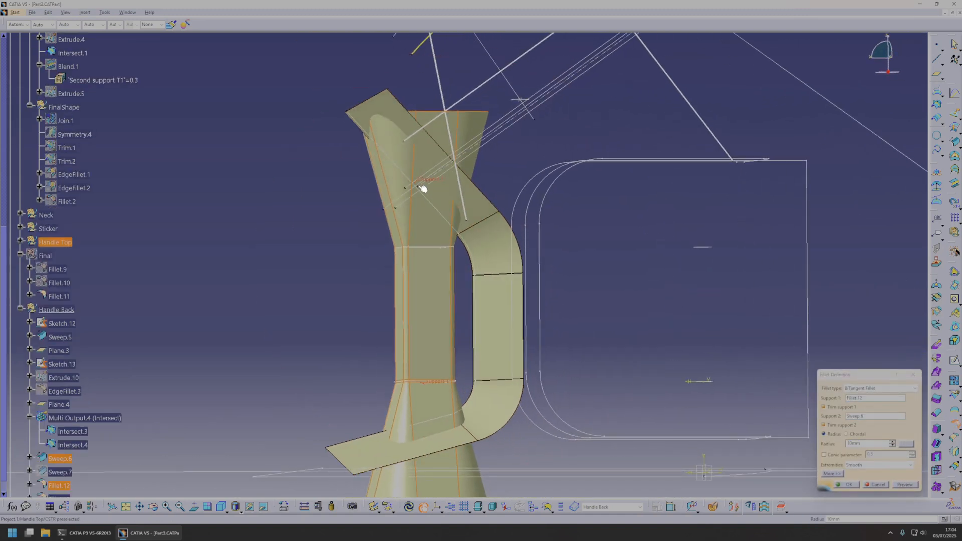
middle_drag(453, 400, 533, 347)
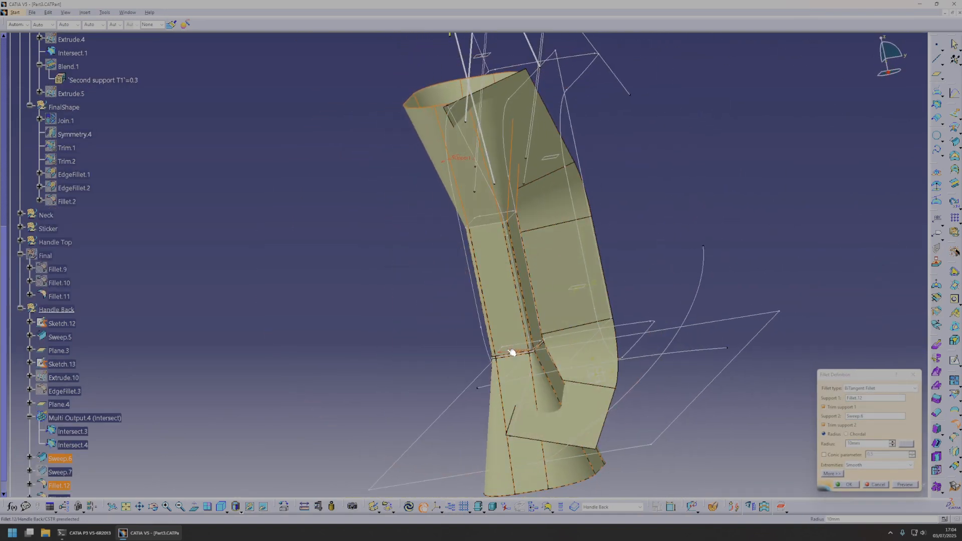
click(507, 352)
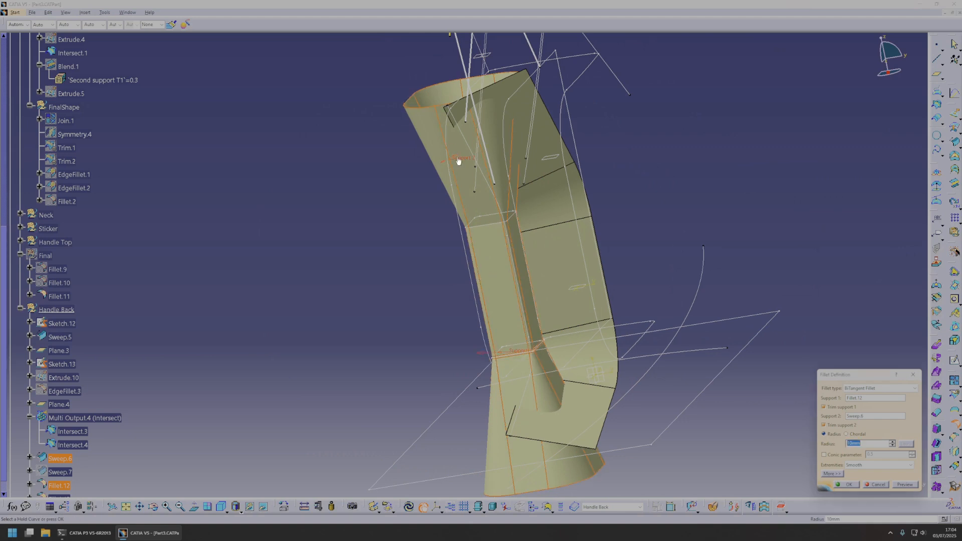
click(842, 487)
middle_drag(690, 269, 546, 228)
key(Escape)
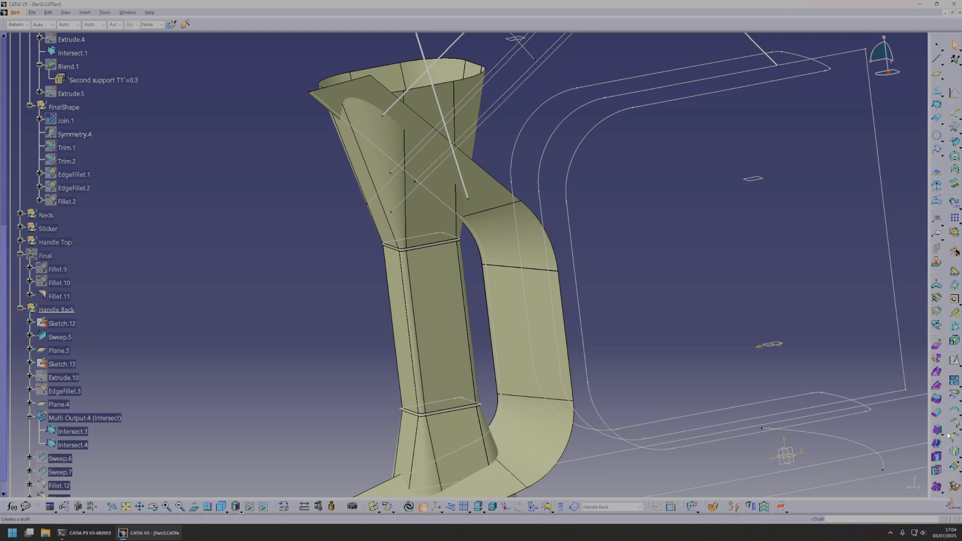
- Mirror the curved band surface of the back handle opening to the other side with Symmetry
click(956, 453)
click(533, 318)
middle_drag(543, 303, 424, 204)
scroll(424, 204, down, 1)
click(424, 202)
middle_drag(369, 262, 675, 503)
click(847, 486)
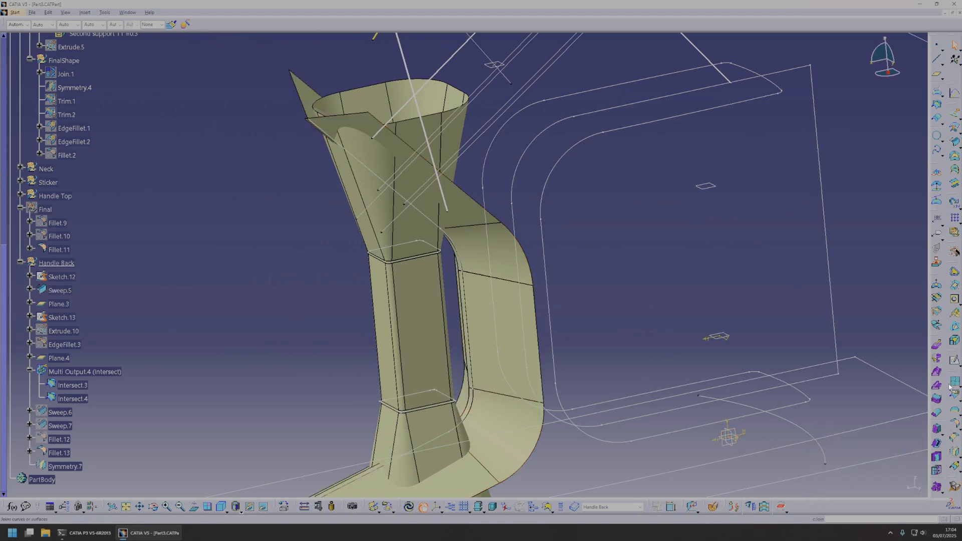
key(Escape)
- Join the curved band surface and its mirrored copy with a bi-tangent fillet
click(955, 424)
click(517, 322)
middle_drag(517, 322, 618, 319)
click(550, 358)
middle_drag(558, 344, 398, 340)
click(850, 487)
- Create a 10 mm bi-tangent fillet between the filleted handle-opening bands and the flared grip tube
middle_drag(389, 400, 479, 233)
click(516, 329)
key(Escape)
click(440, 256)
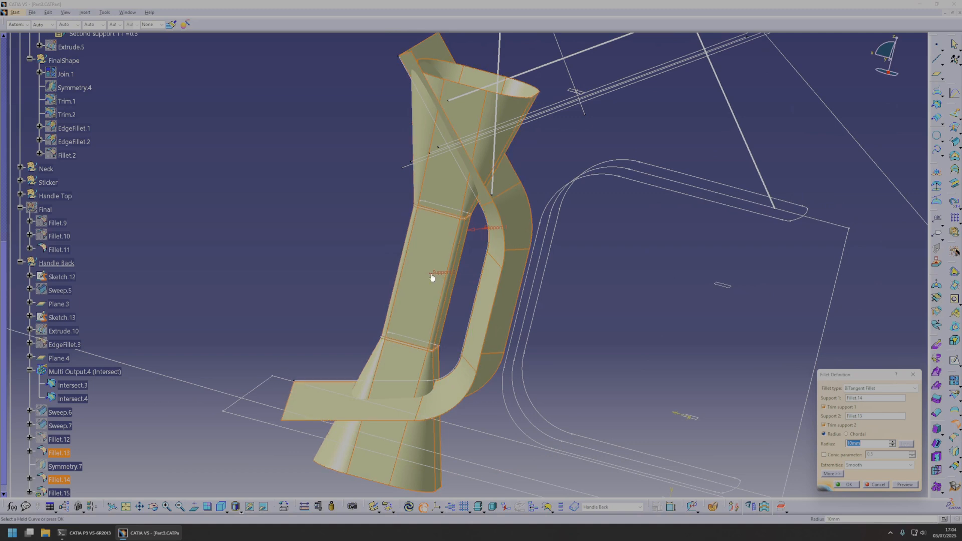
middle_drag(441, 288, 528, 284)
click(847, 485)
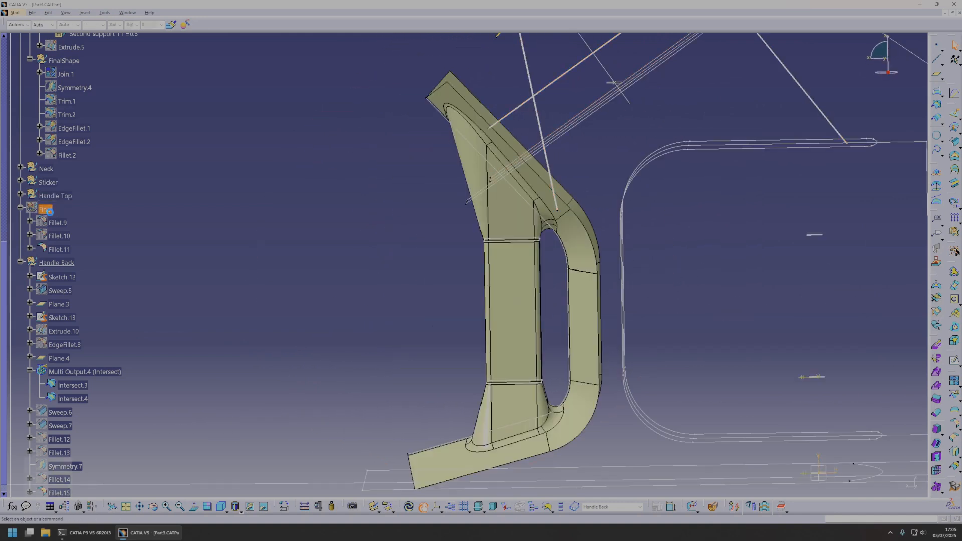
- Define Fillet.11 in the Final set as the in-work object
right_click(58, 249)
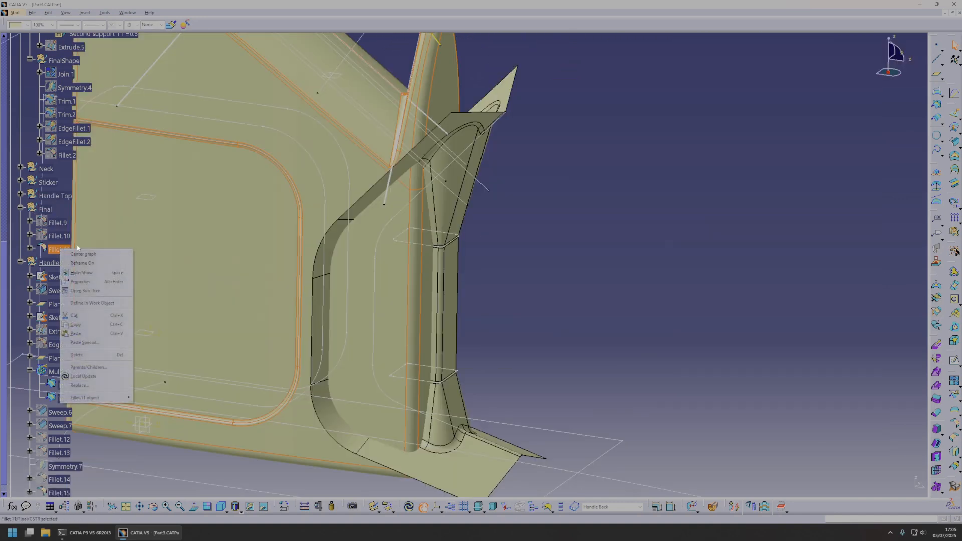
click(105, 303)
middle_drag(795, 333, 650, 322)
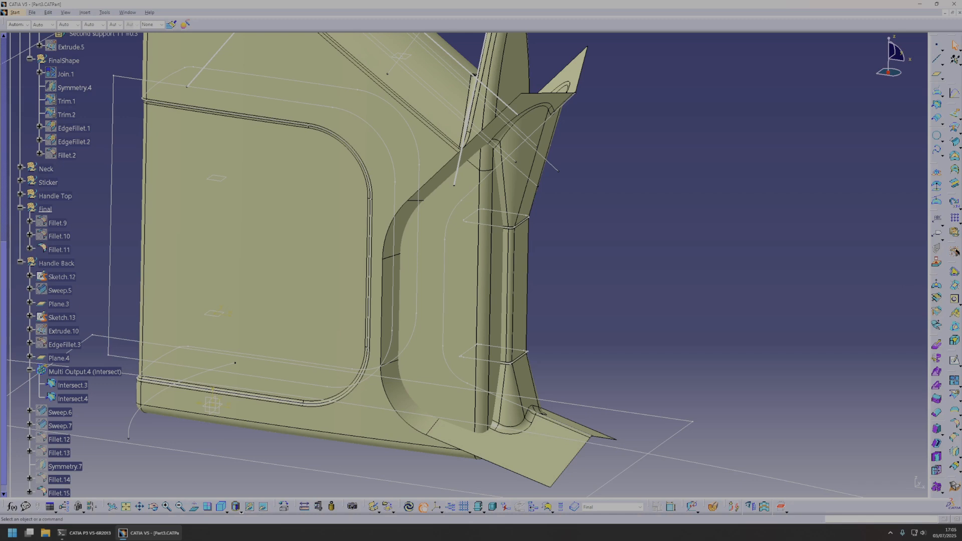
- Create a bi-tangent fillet between the bottle body Fillet.11 and the back handle surface, trimming both supports
click(957, 424)
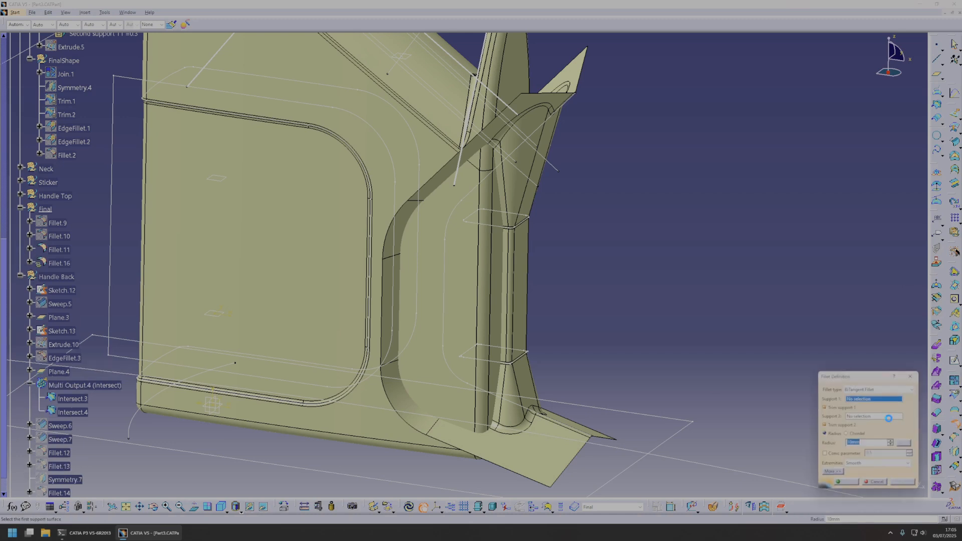
middle_drag(403, 280, 426, 274)
click(458, 142)
middle_drag(517, 303, 464, 385)
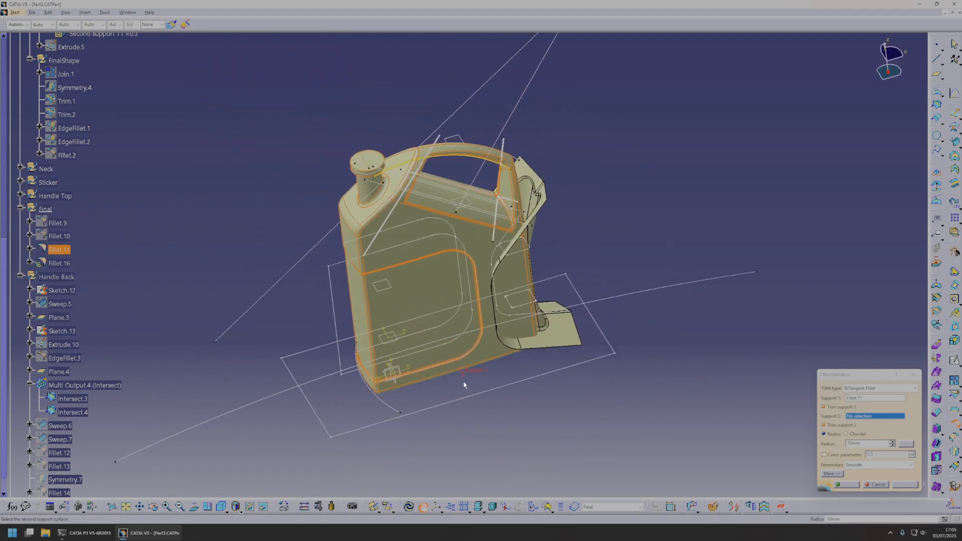
click(566, 337)
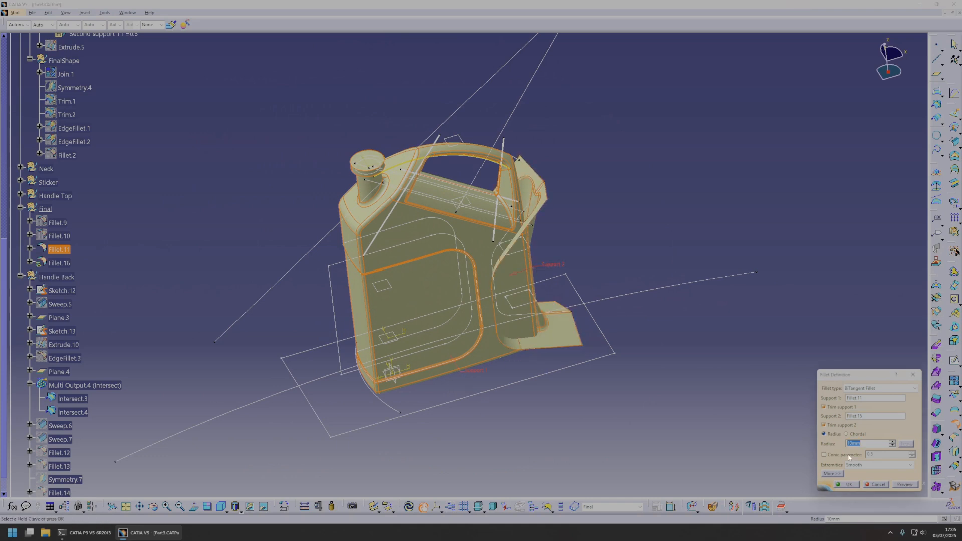
click(848, 485)
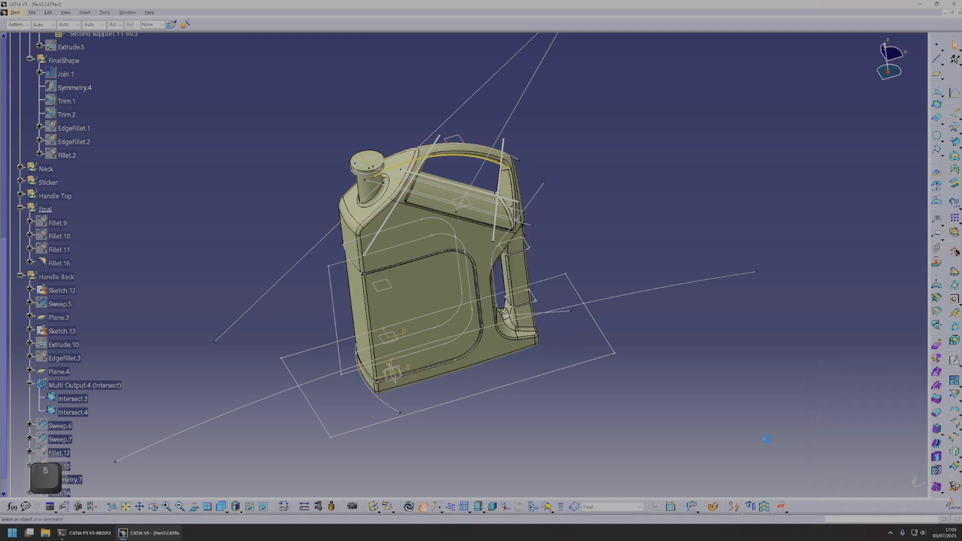
- Make PartBody the in-work object and turn the final bottle surface, Fillet.16, into a solid with Close Surface
middle_drag(526, 264, 550, 303)
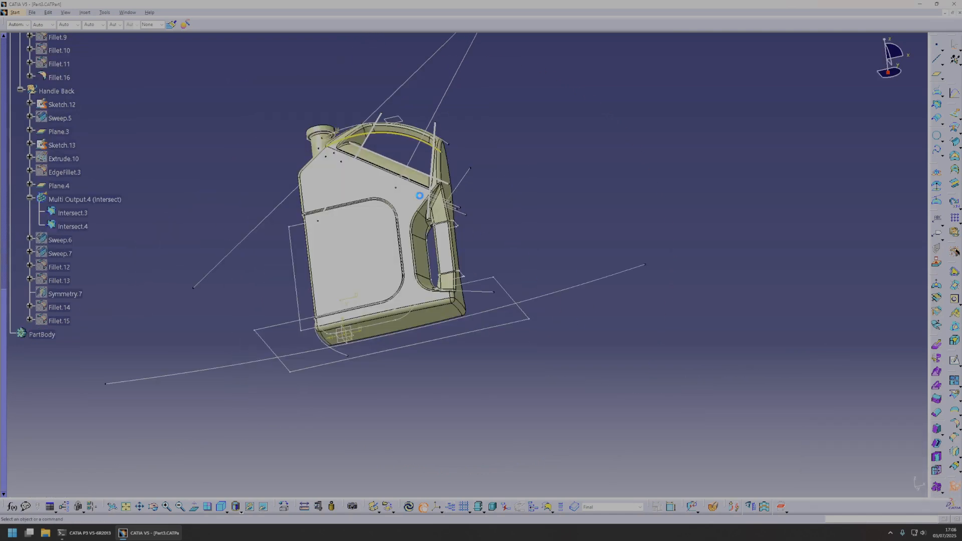
middle_click(409, 206)
middle_drag(409, 207, 405, 193)
right_click(43, 339)
click(67, 392)
click(939, 367)
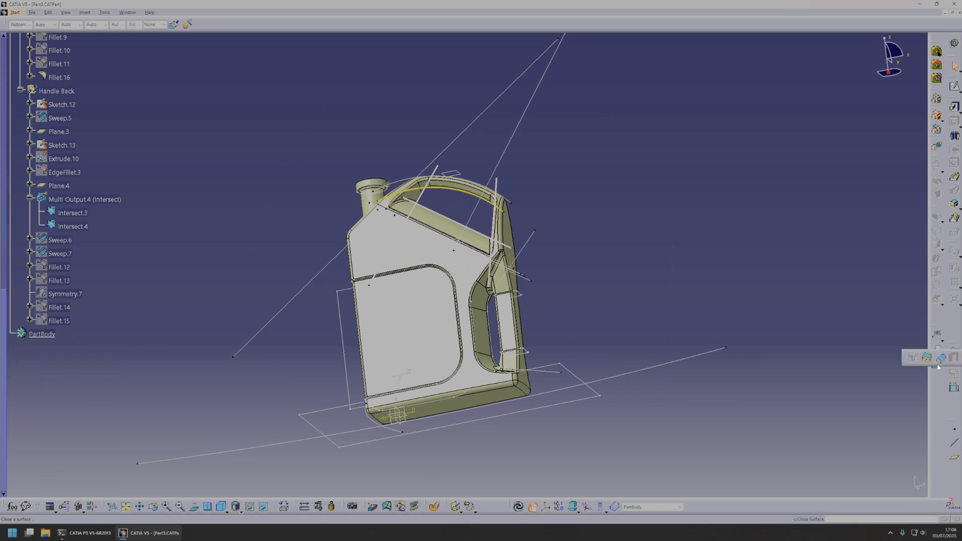
click(941, 357)
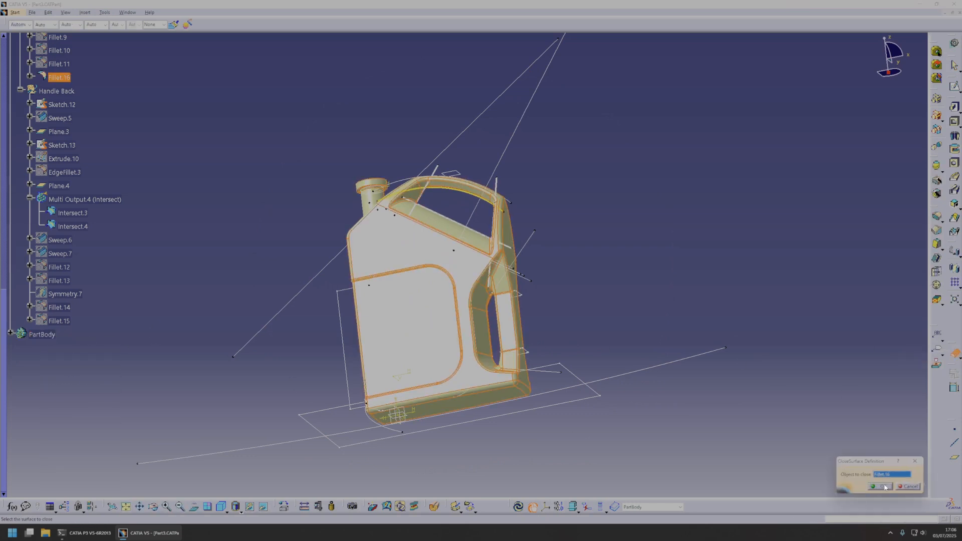
click(885, 487)
- Hide the CSTR construction set so only the solid bottle is displayed
middle_drag(592, 271, 567, 296)
scroll(83, 200, up, 15)
click(36, 220)
key(space)
- Shell the solid bottle with a 1.2 mm inside thickness, removing the top face of the neck
middle_drag(437, 286, 466, 280)
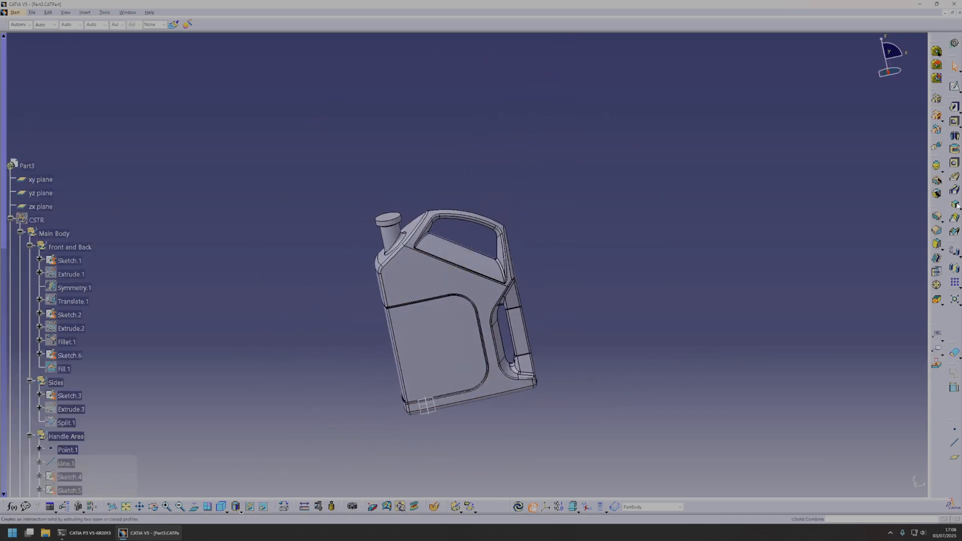
middle_drag(700, 238, 473, 329)
middle_drag(346, 345, 382, 316)
click(380, 314)
middle_drag(519, 368, 539, 328)
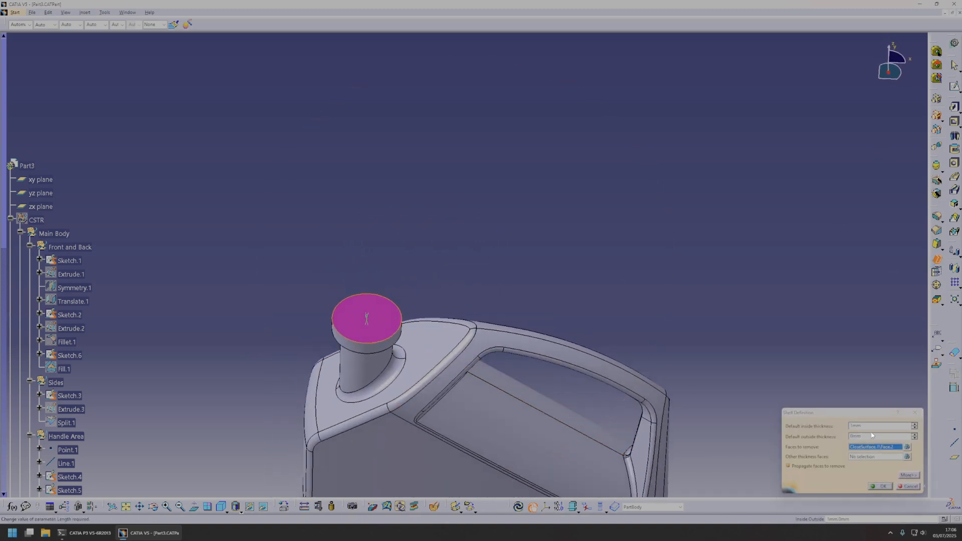
text(1.2)
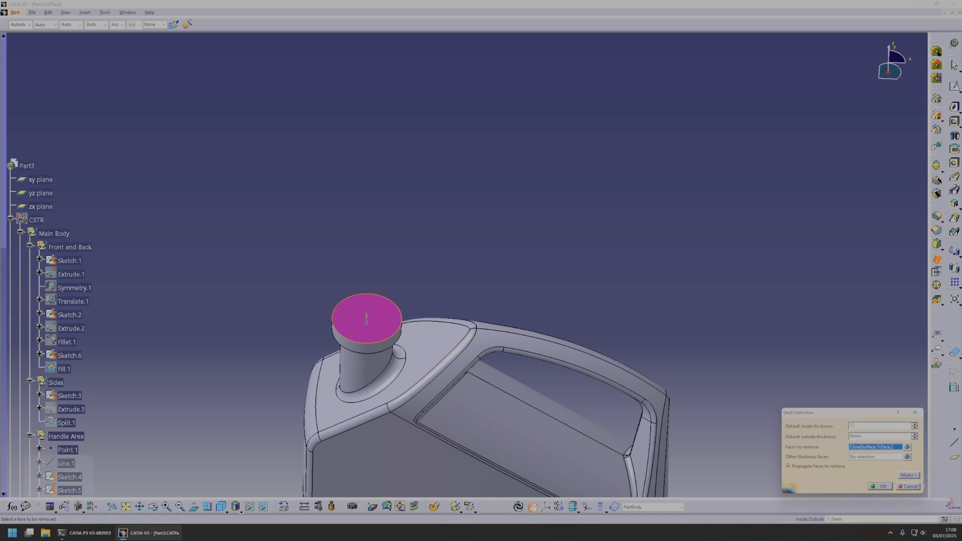
key(Return)
click(511, 276)
middle_drag(517, 474, 460, 290)
middle_drag(522, 296, 509, 266)
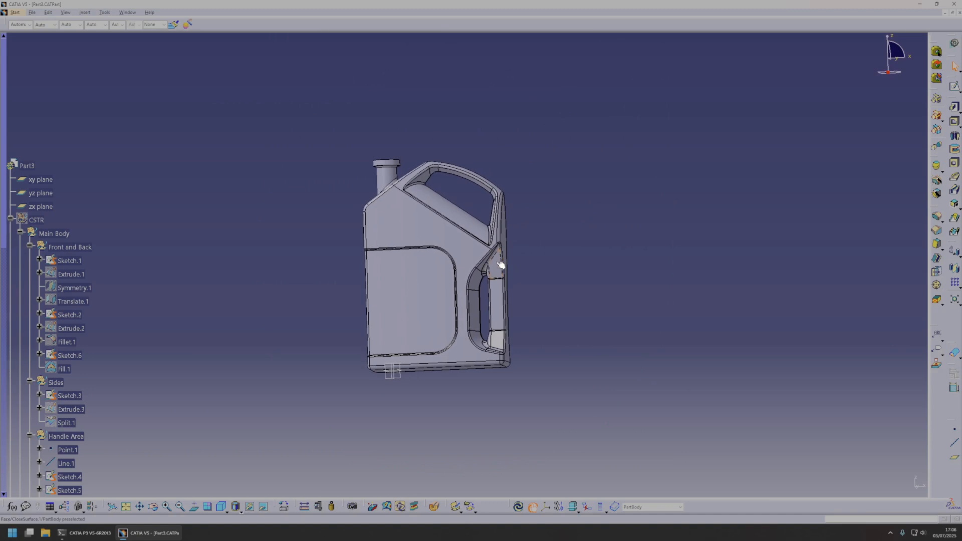
middle_drag(506, 265, 454, 290)
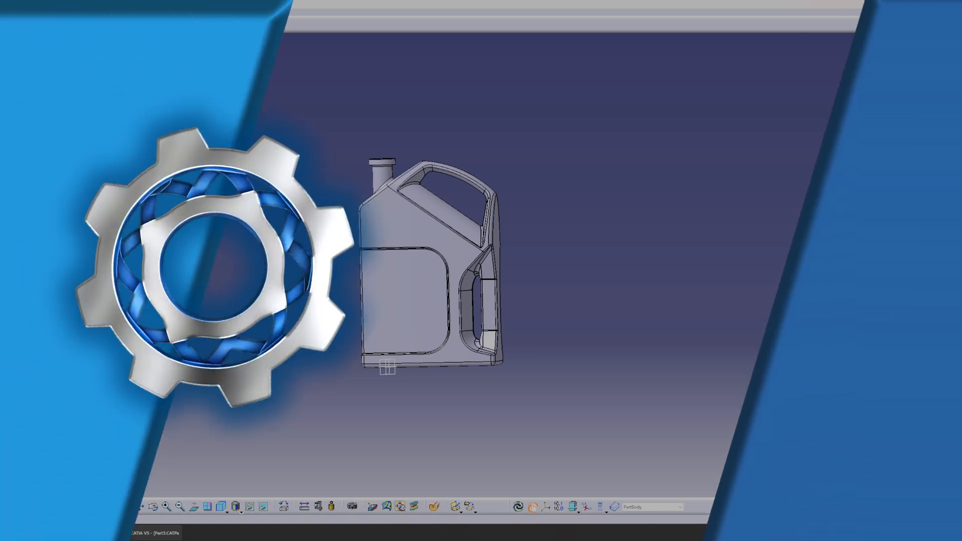